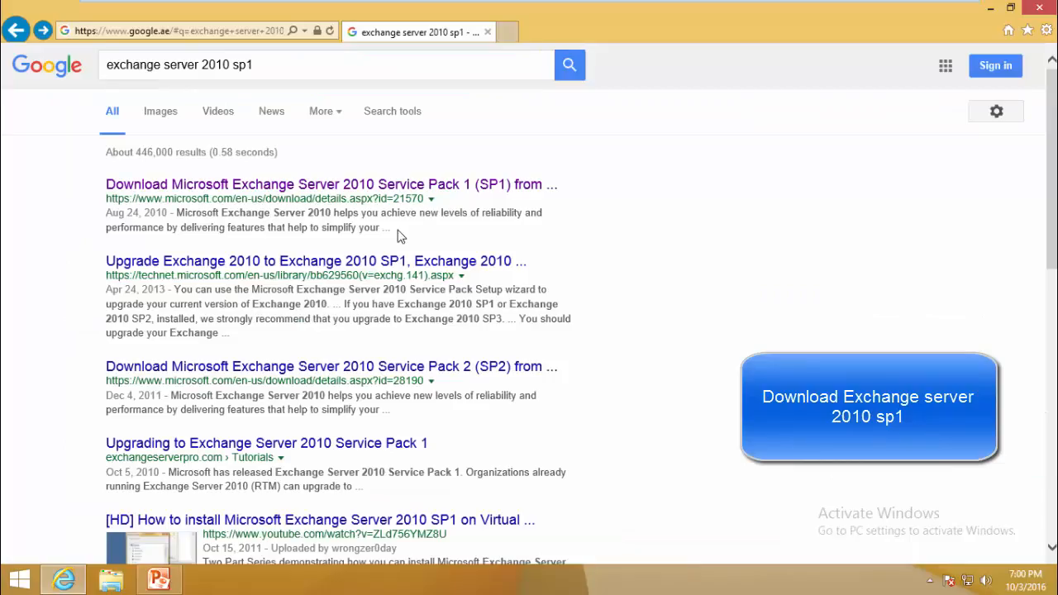
- Download Exchange2010-SP1-x64.exe from the Microsoft Download Center, skipping registration
drag(106, 70, 265, 64)
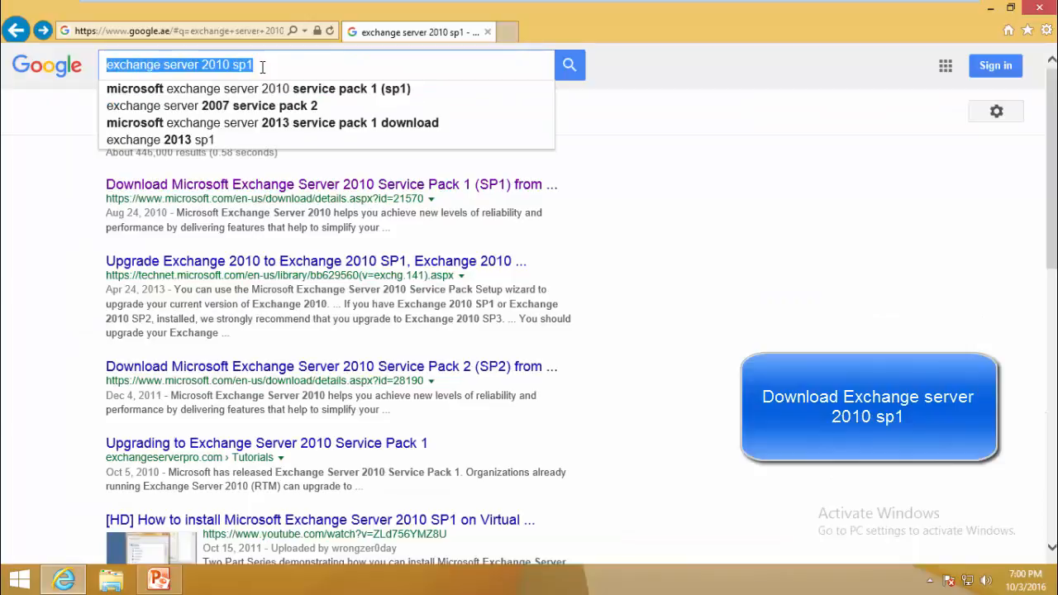
click(488, 187)
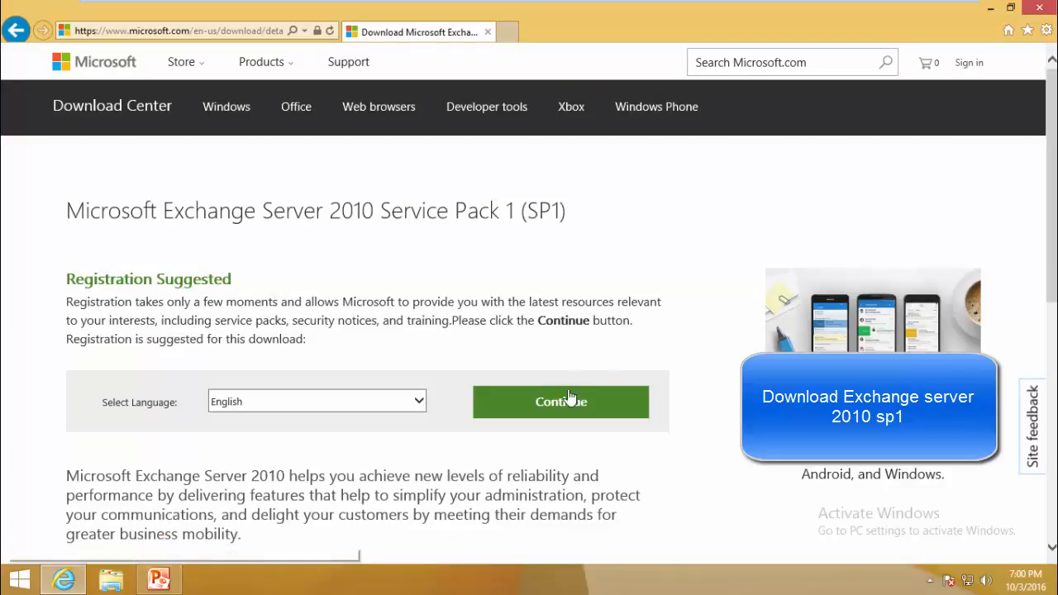
click(570, 401)
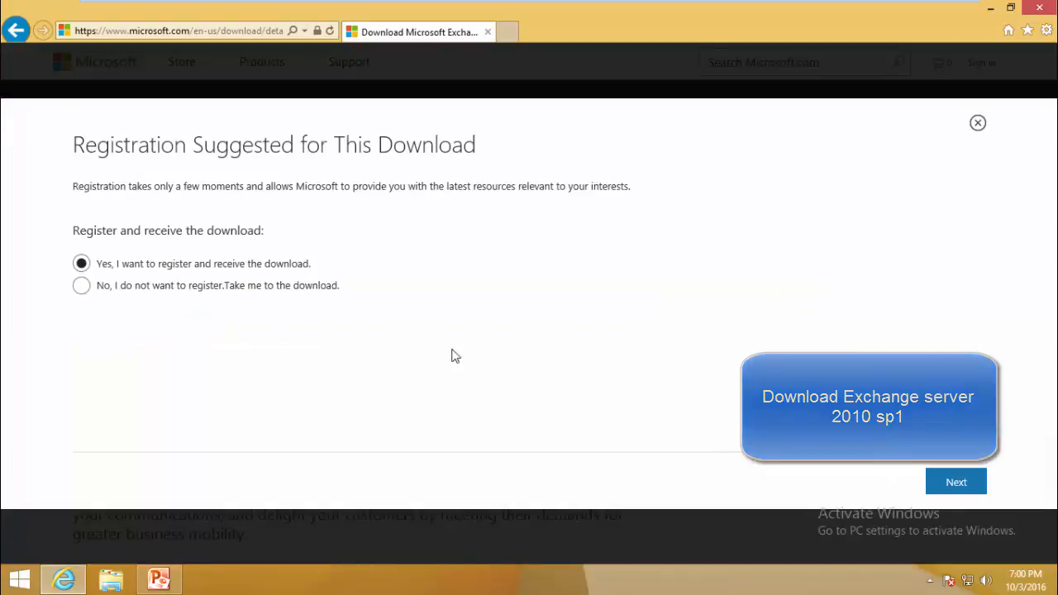
click(270, 286)
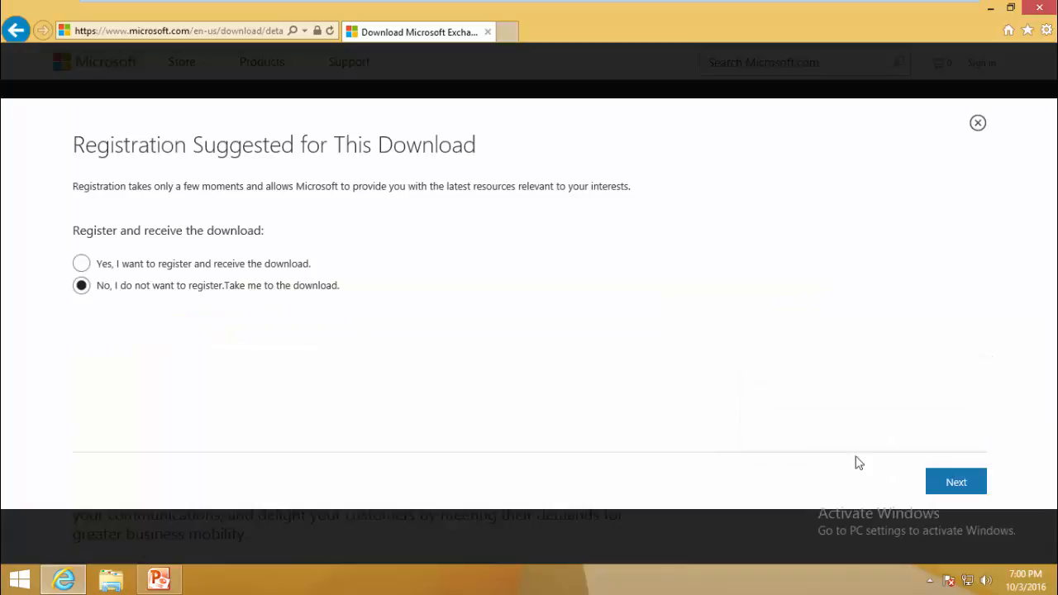
click(959, 483)
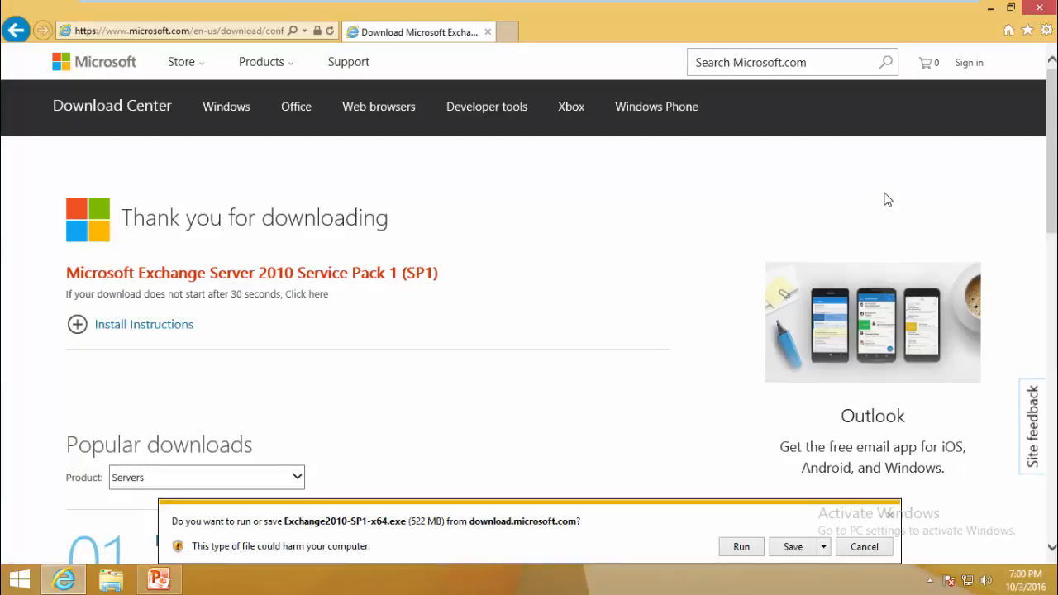
click(792, 546)
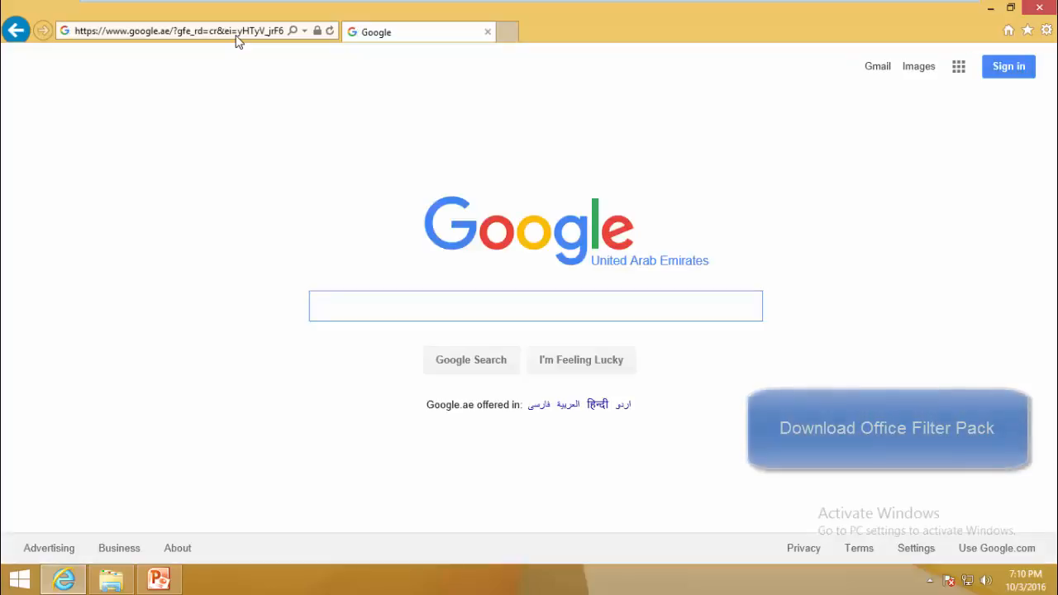
- Search for the Exchange 2010 Office filter pack and request the 64-bit FilterPack64bit.exe download
text(mic)
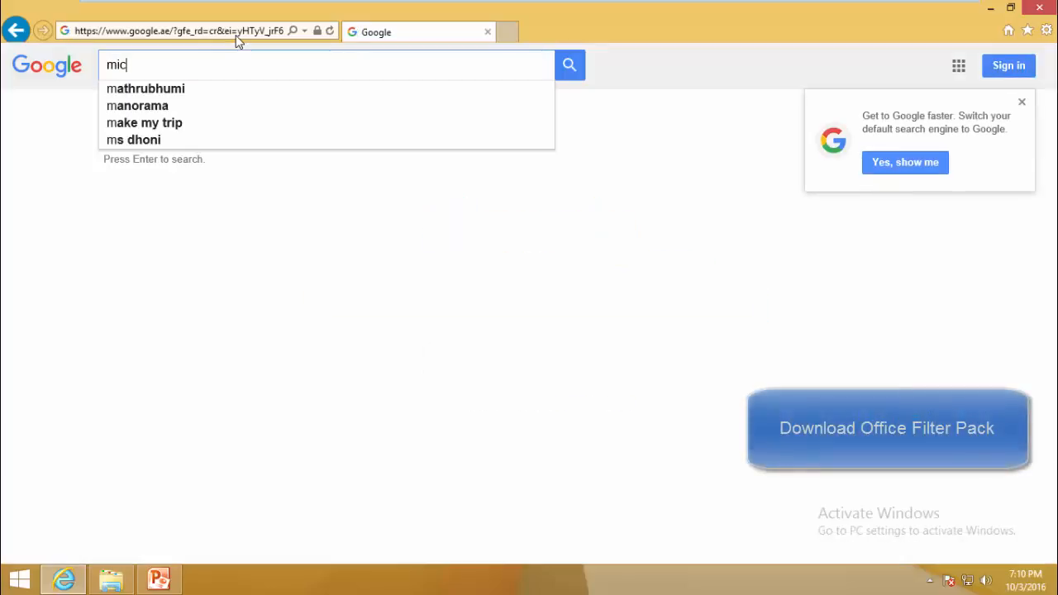
text(rosoft )
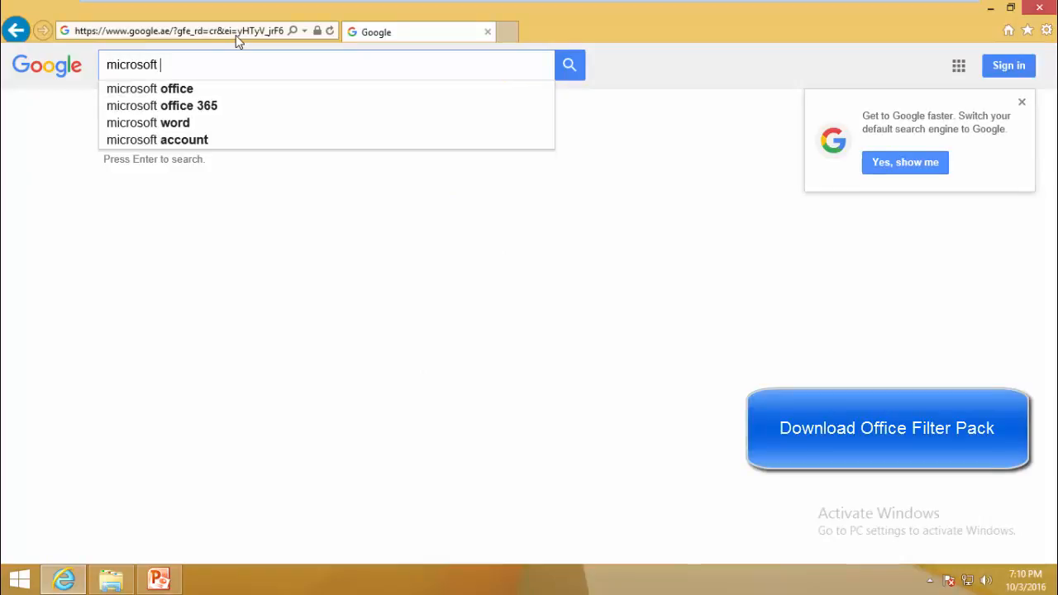
text(exchange)
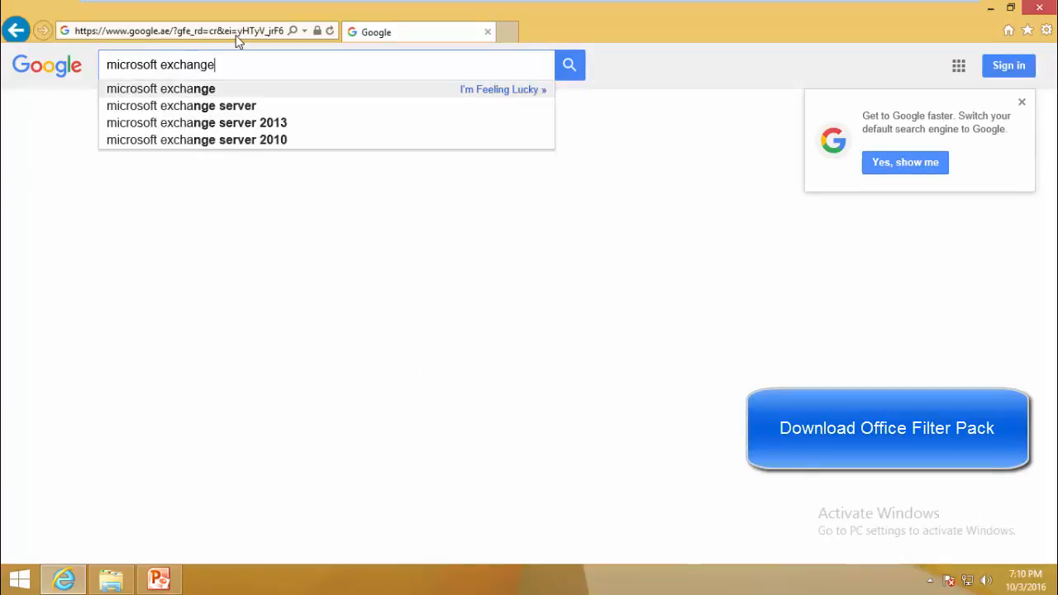
text( 2010 of)
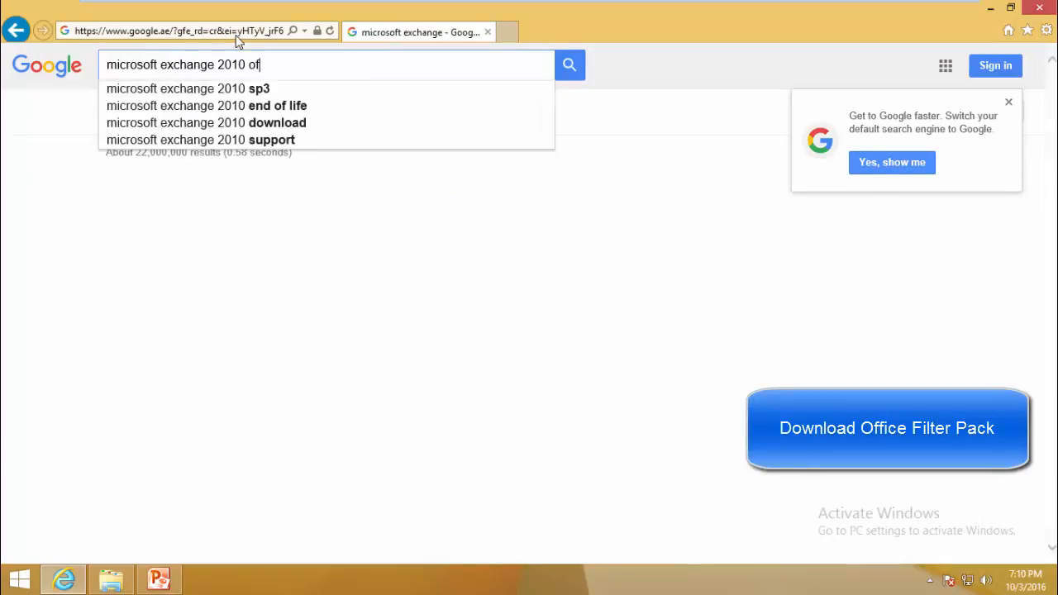
text(fice filter)
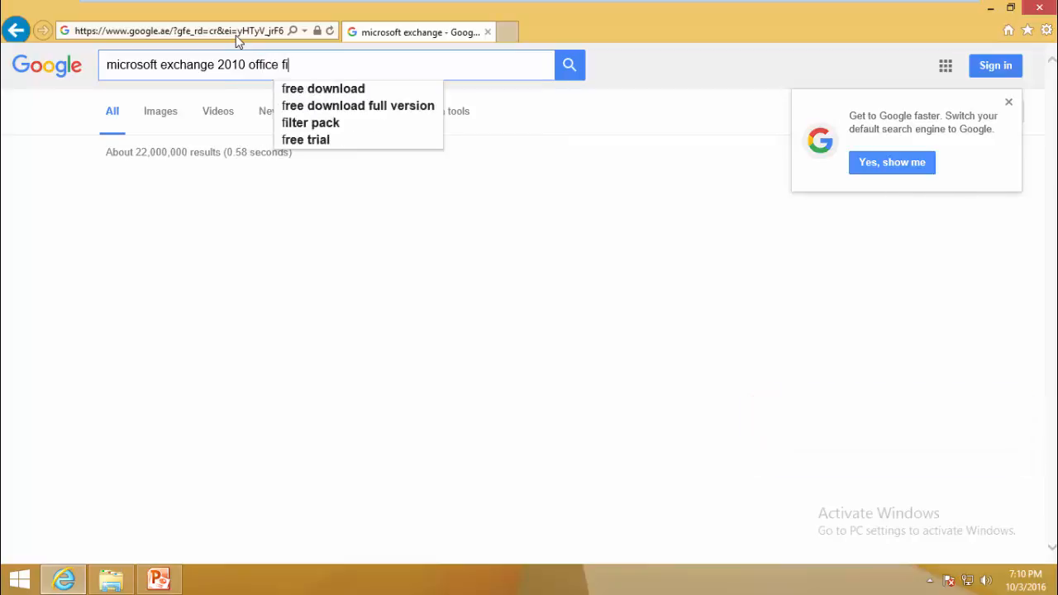
key(Down)
key(Return)
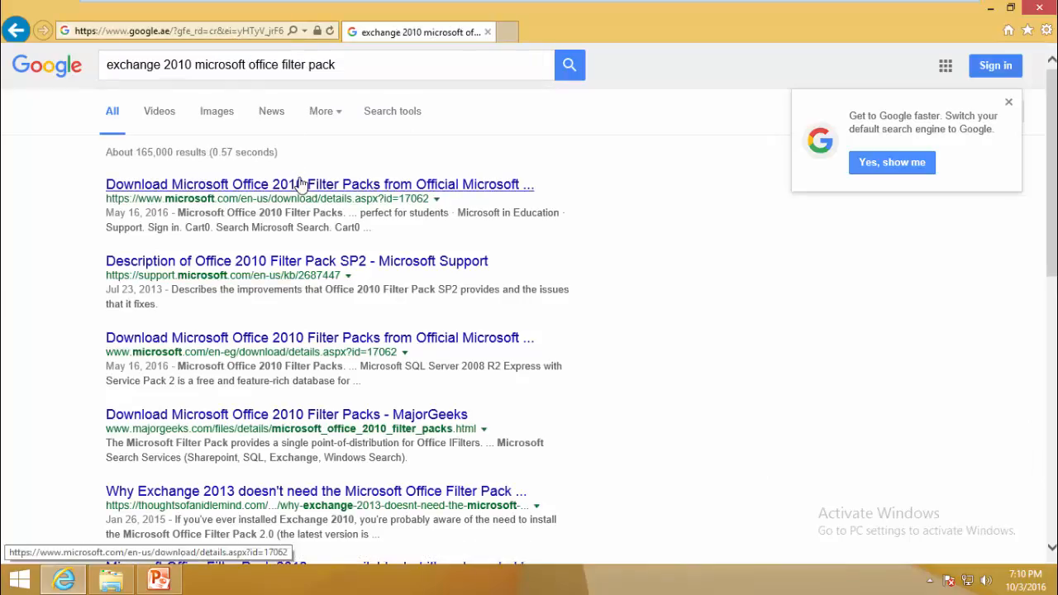
click(301, 183)
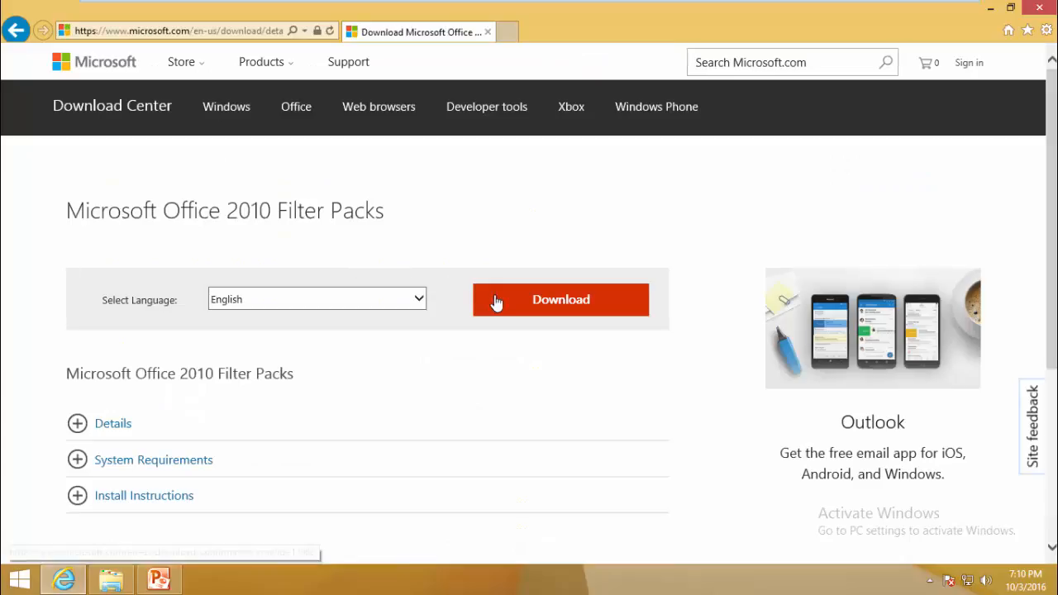
click(495, 303)
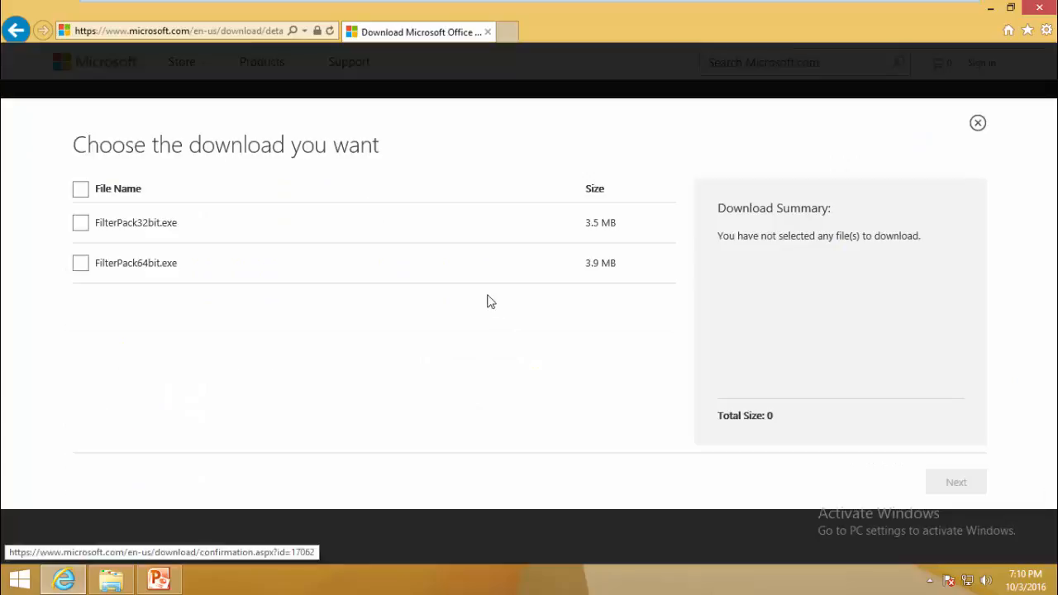
click(80, 263)
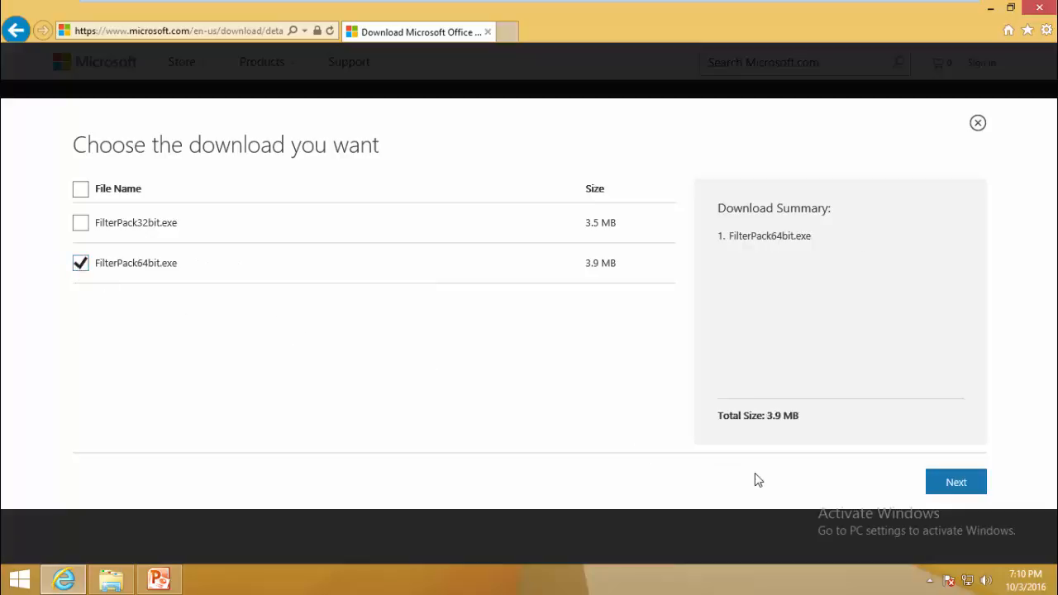
click(964, 485)
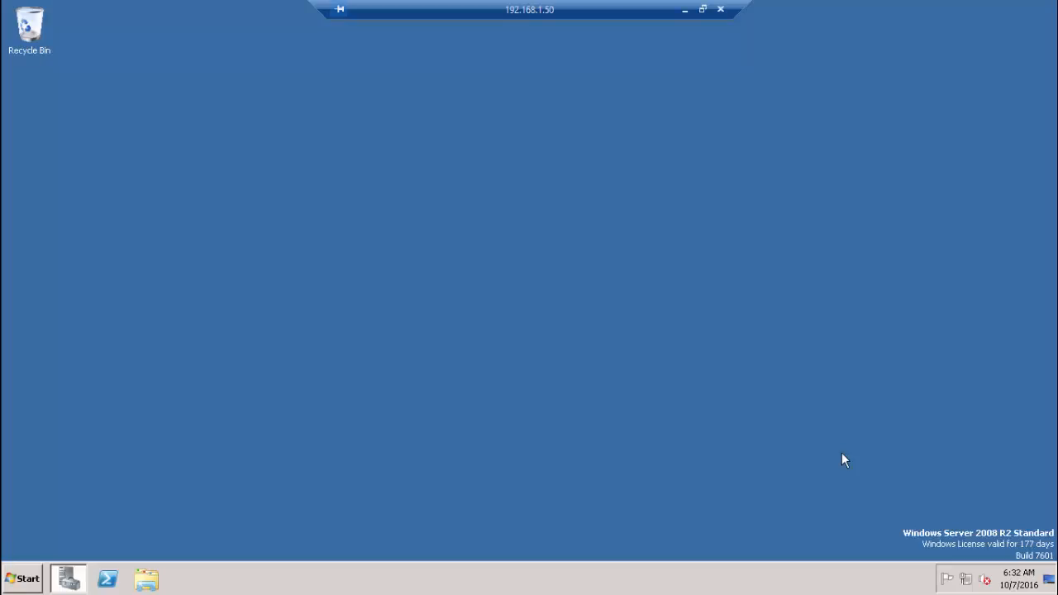
- View the computer's system and domain details in Computer Properties
click(28, 577)
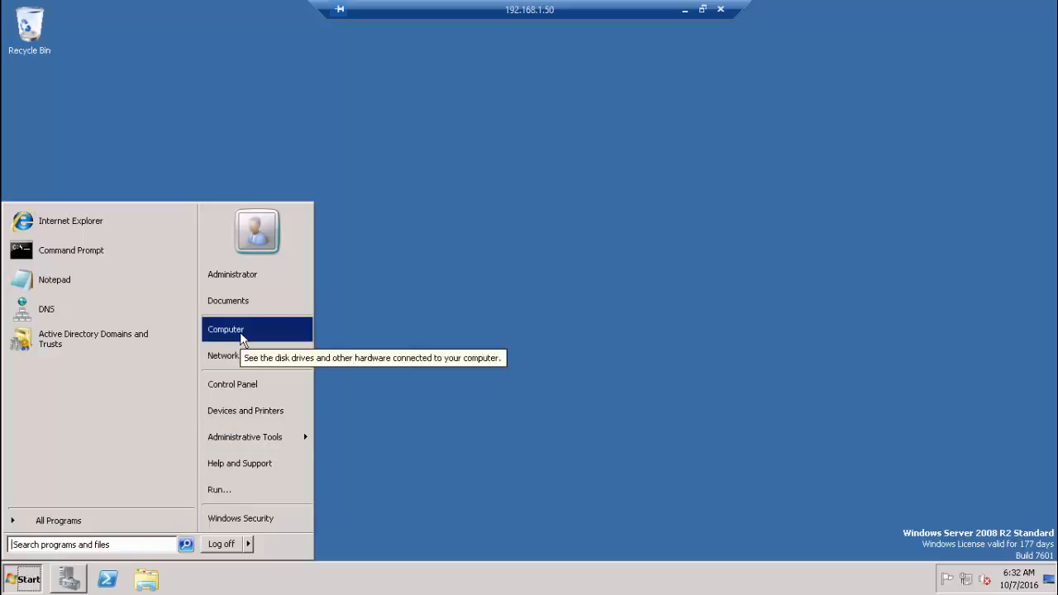
right_click(240, 331)
click(278, 440)
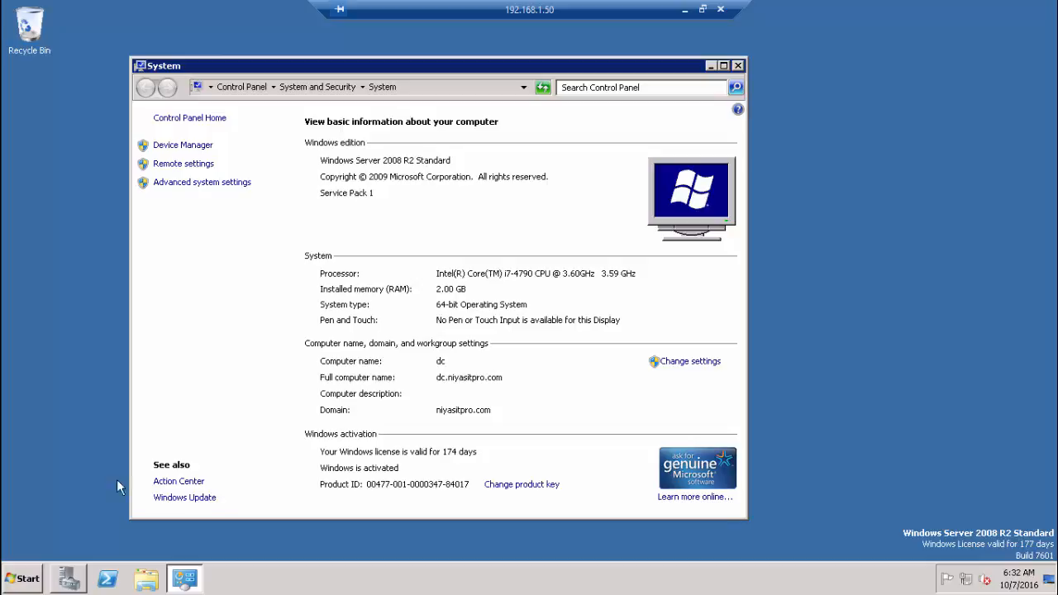
- In Active Directory Domains and Trusts, confirm niyasitpro.com is at Windows Server 2008 R2 functional level
click(34, 567)
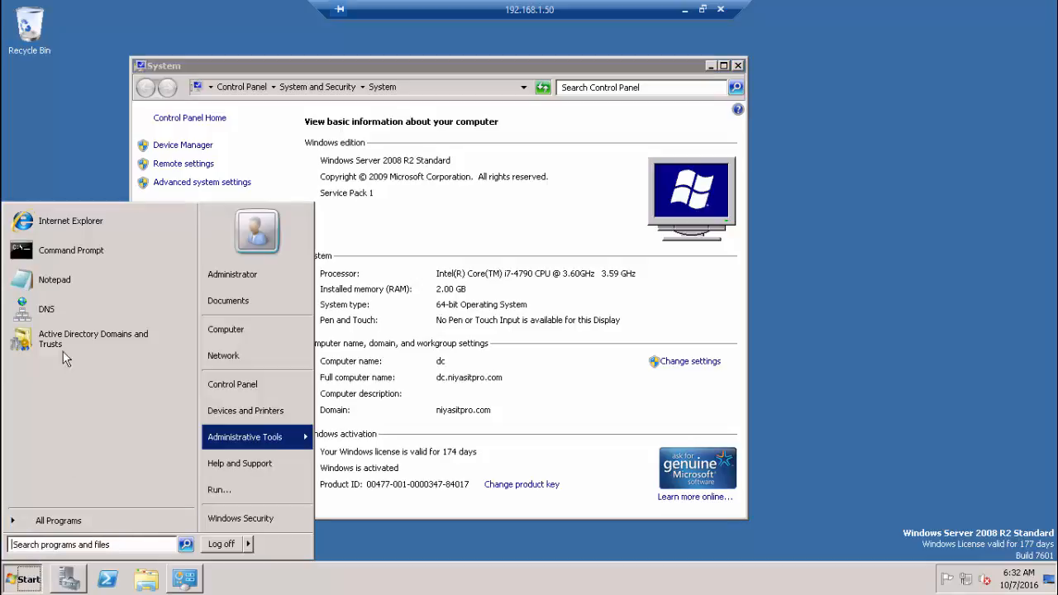
click(120, 340)
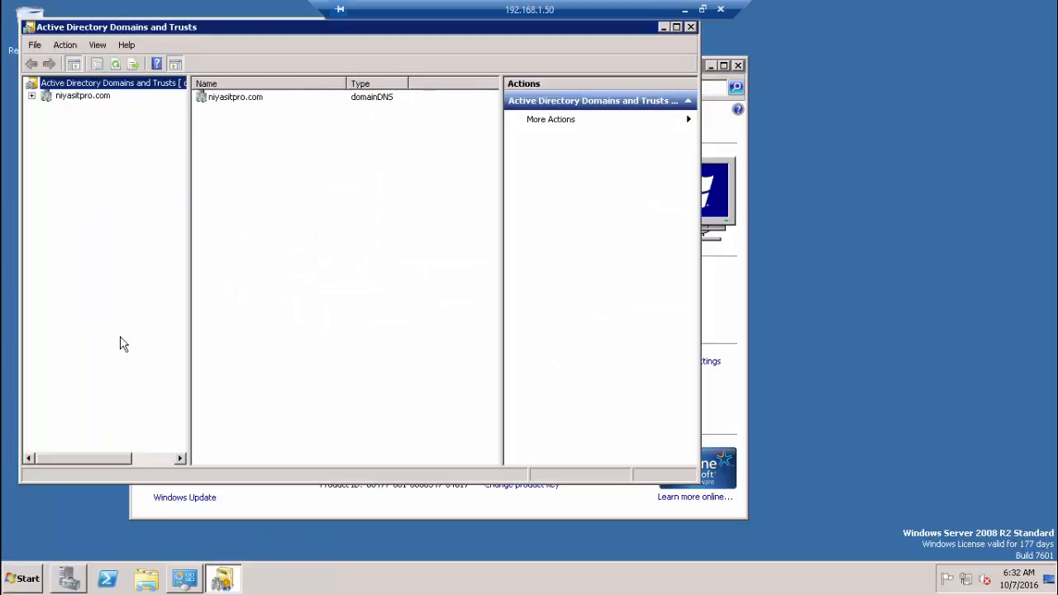
right_click(82, 98)
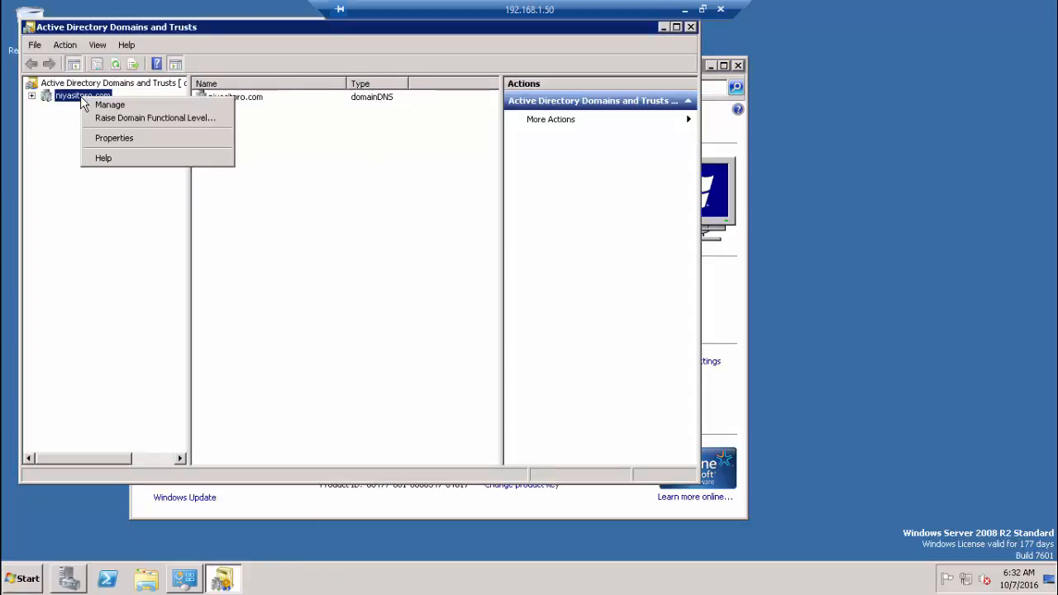
click(109, 118)
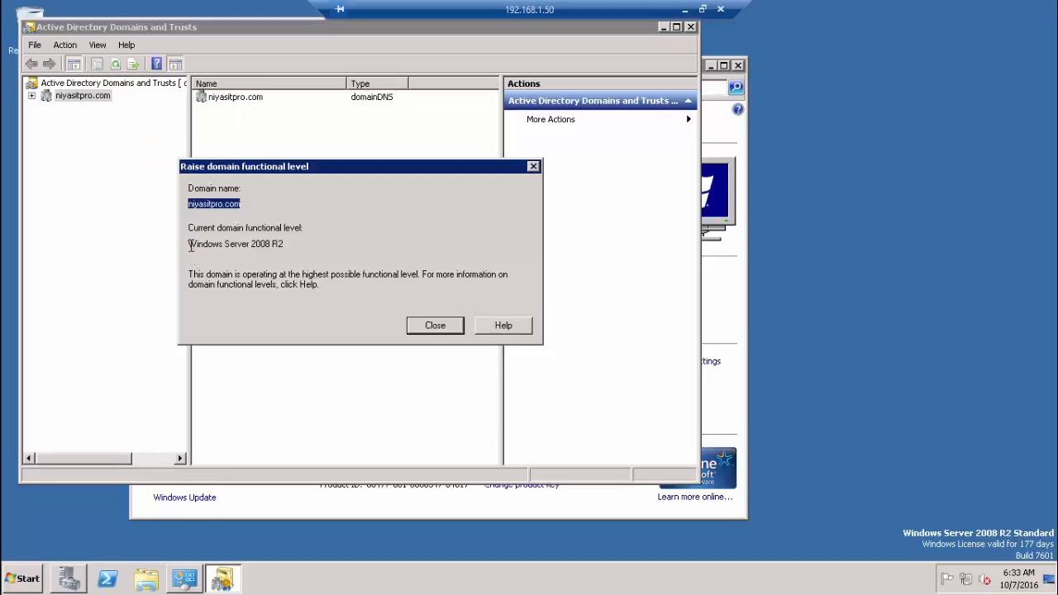
click(190, 243)
drag(191, 244, 289, 252)
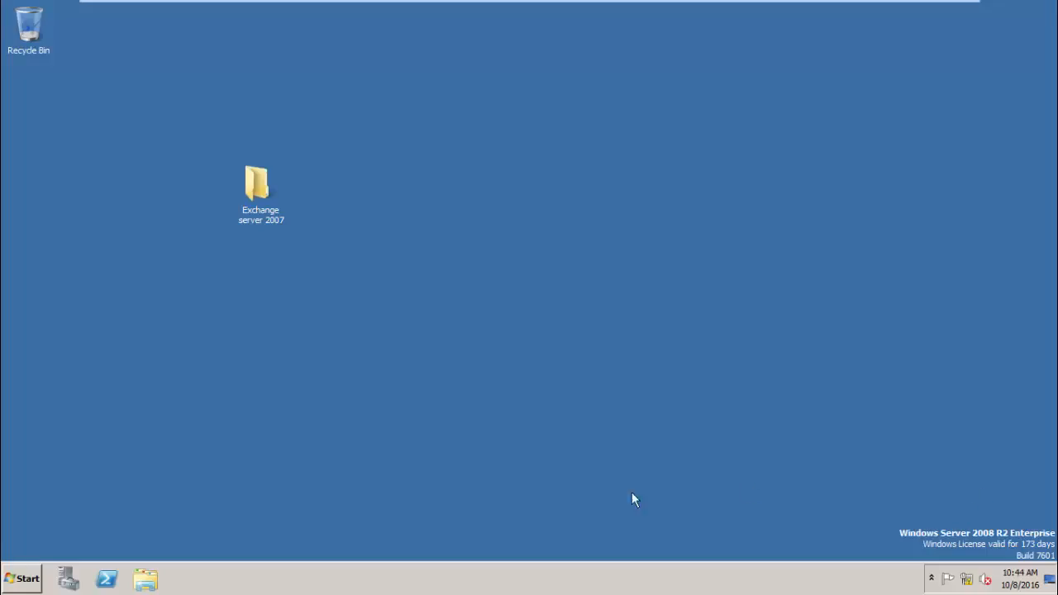
- Launch the Exchange Management Console and dismiss the unlicensed servers warning
click(18, 584)
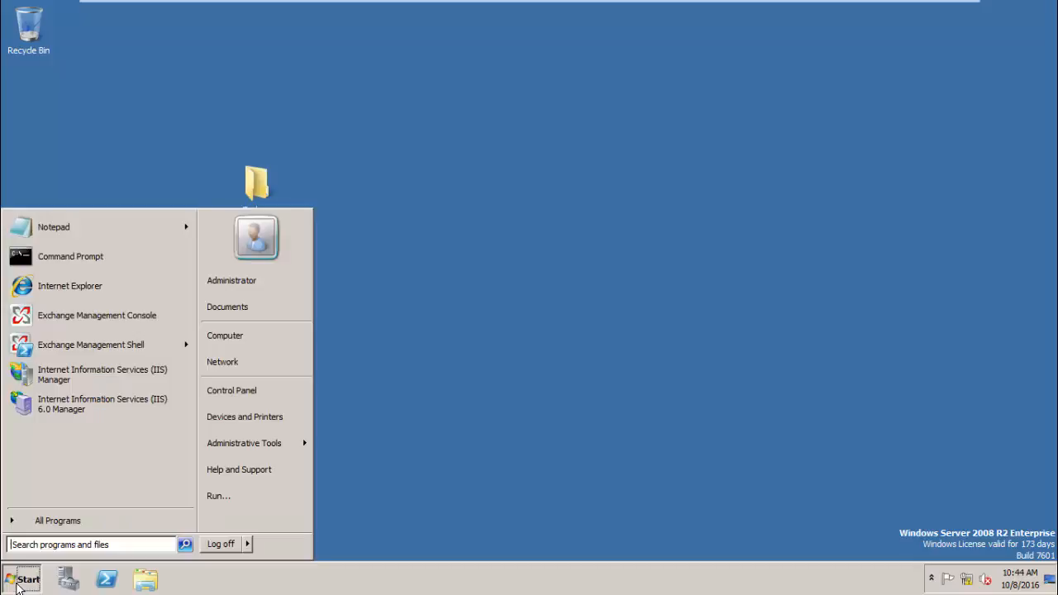
click(76, 318)
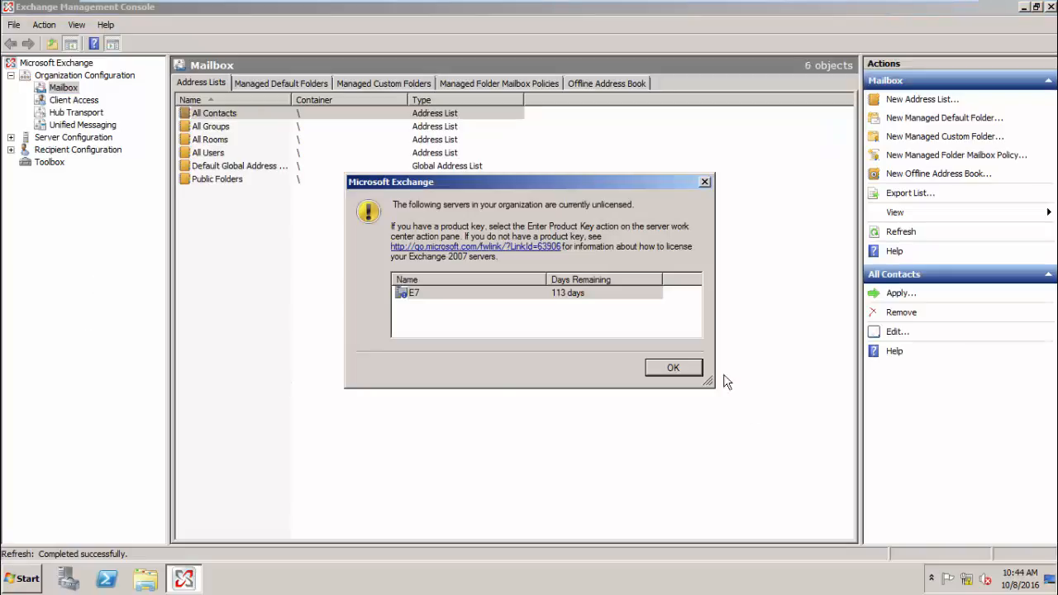
click(698, 368)
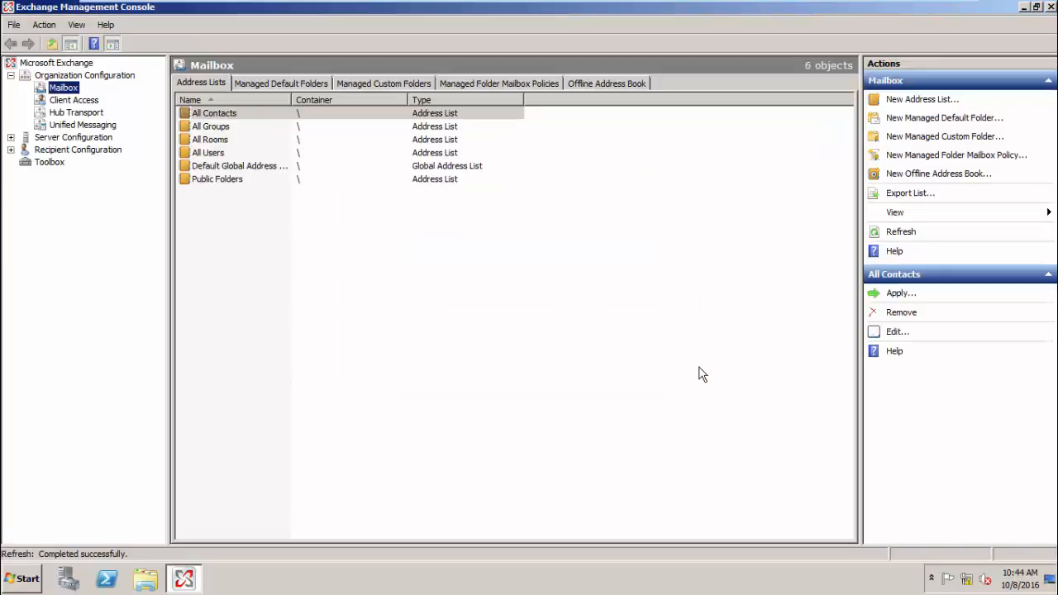
- Check Help > About shows Exchange Server 2007 version 08.03.0083.000
click(107, 25)
click(130, 83)
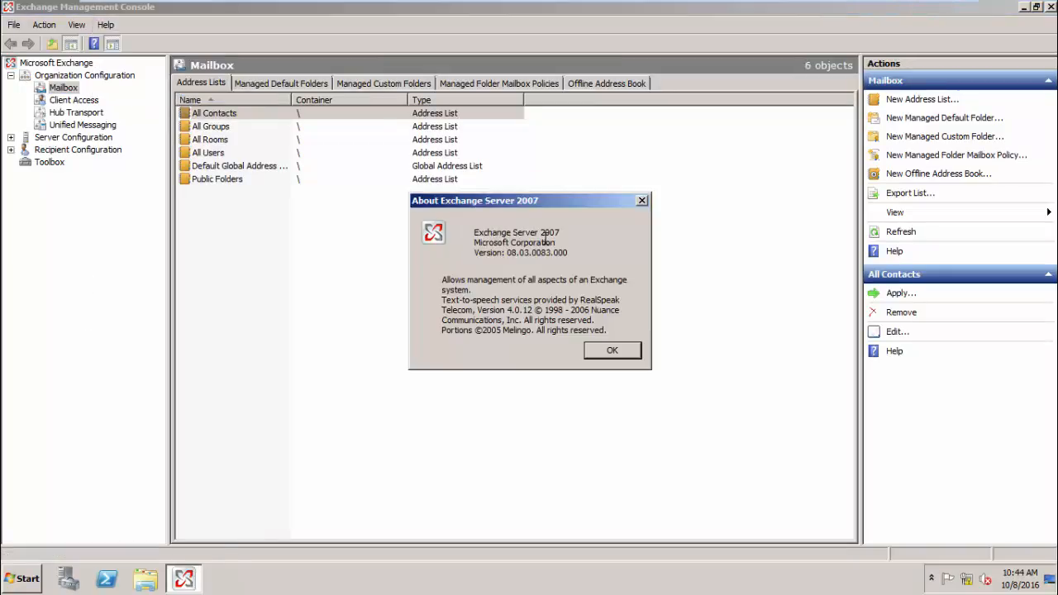
drag(475, 253, 570, 264)
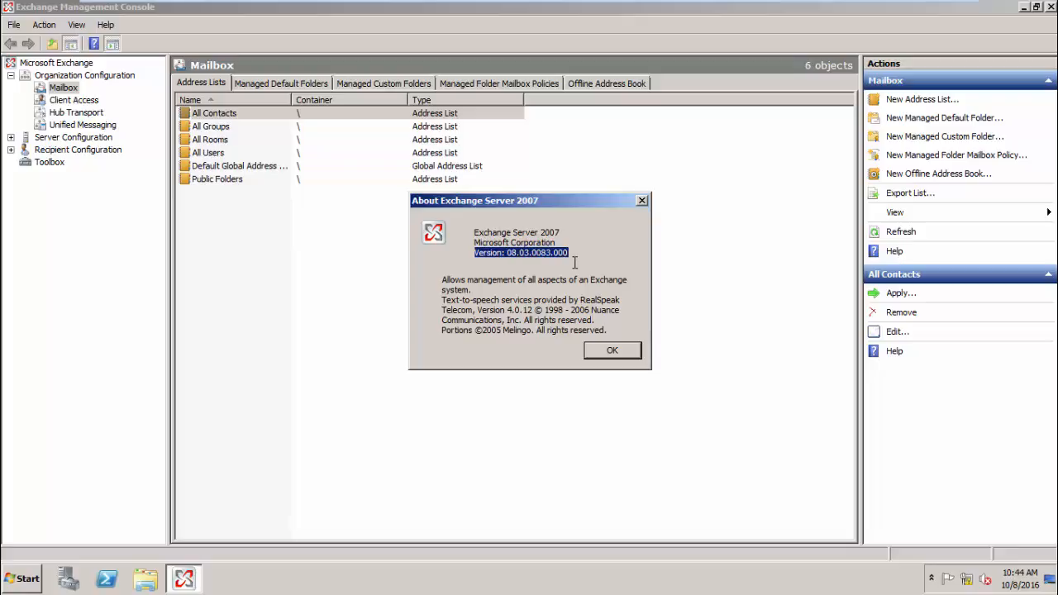
click(572, 261)
drag(519, 253, 529, 255)
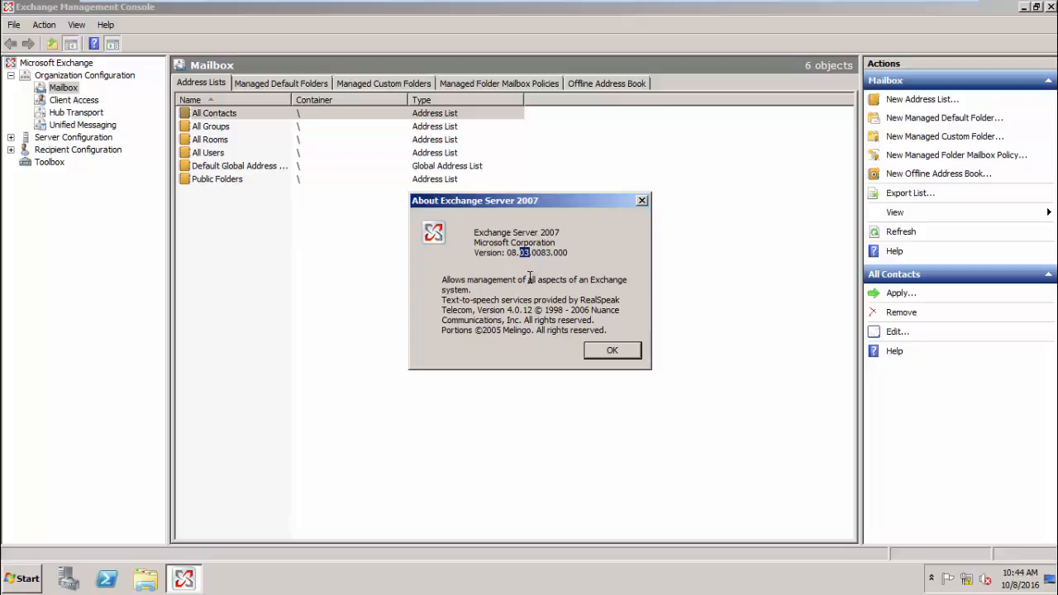
click(610, 351)
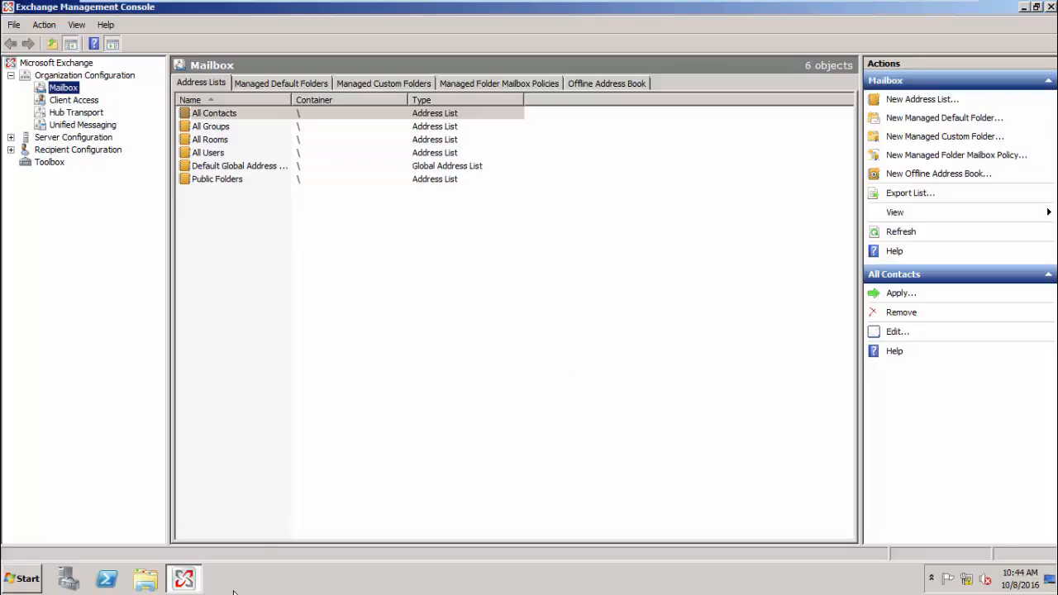
- Launch E2K7SP3EN64 from the desktop's Exchange server 2007 folder, then cancel its extraction
click(144, 578)
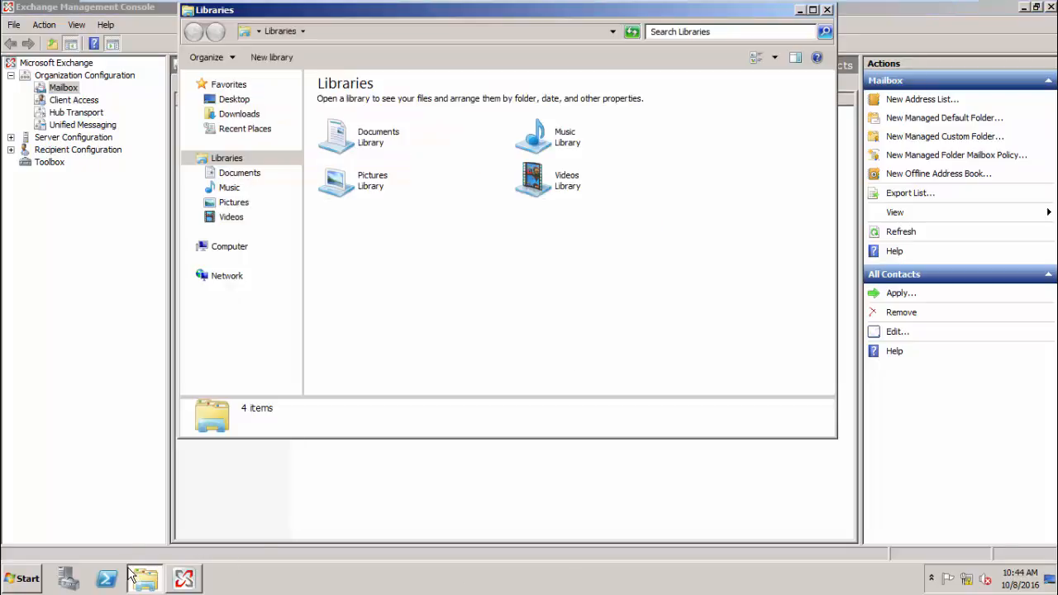
click(233, 99)
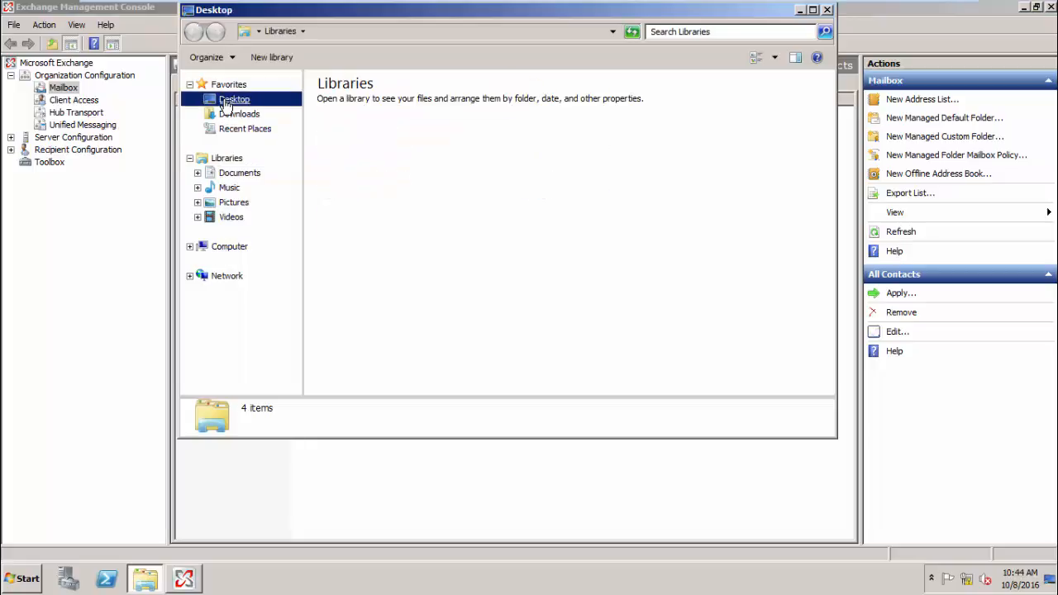
double_click(388, 228)
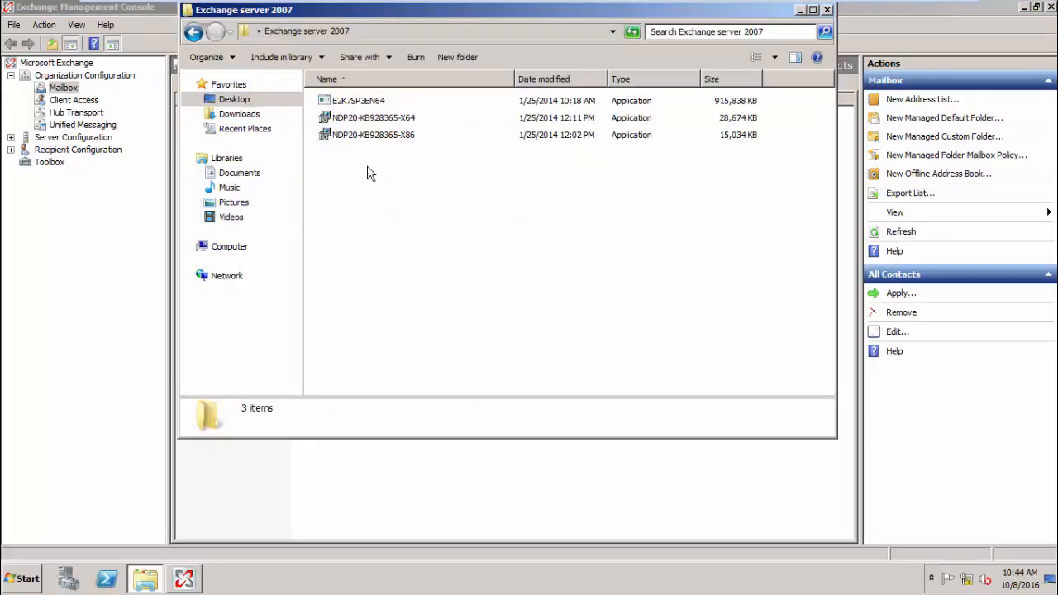
double_click(354, 102)
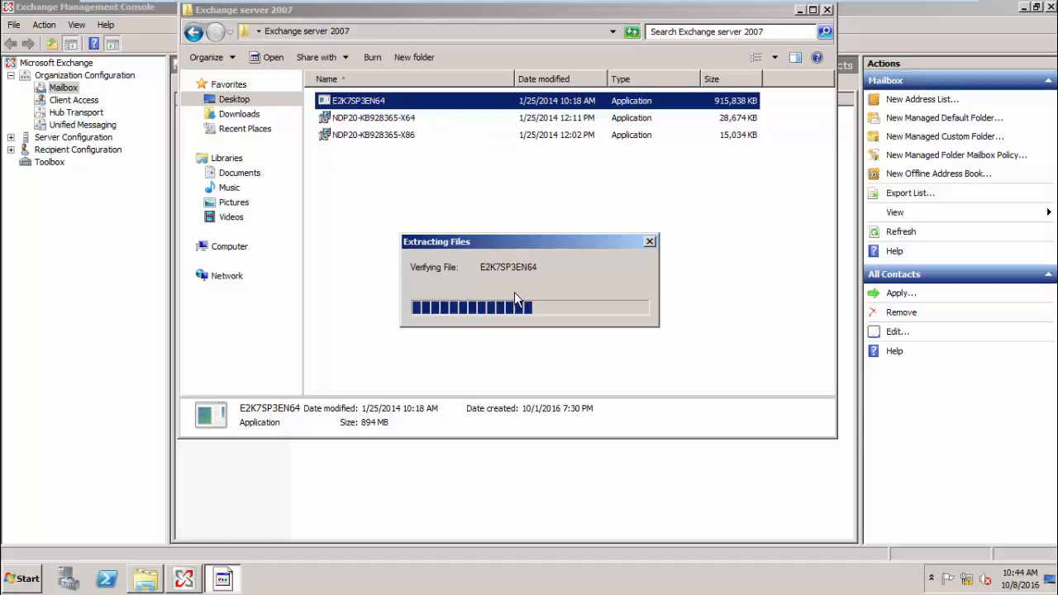
click(650, 241)
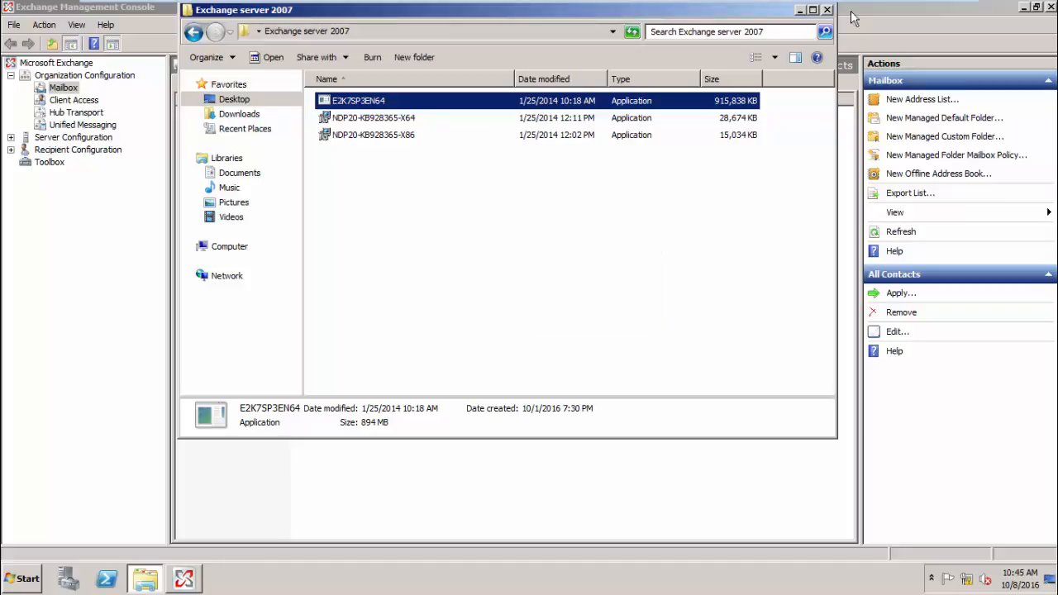
mouse_move(851, 2)
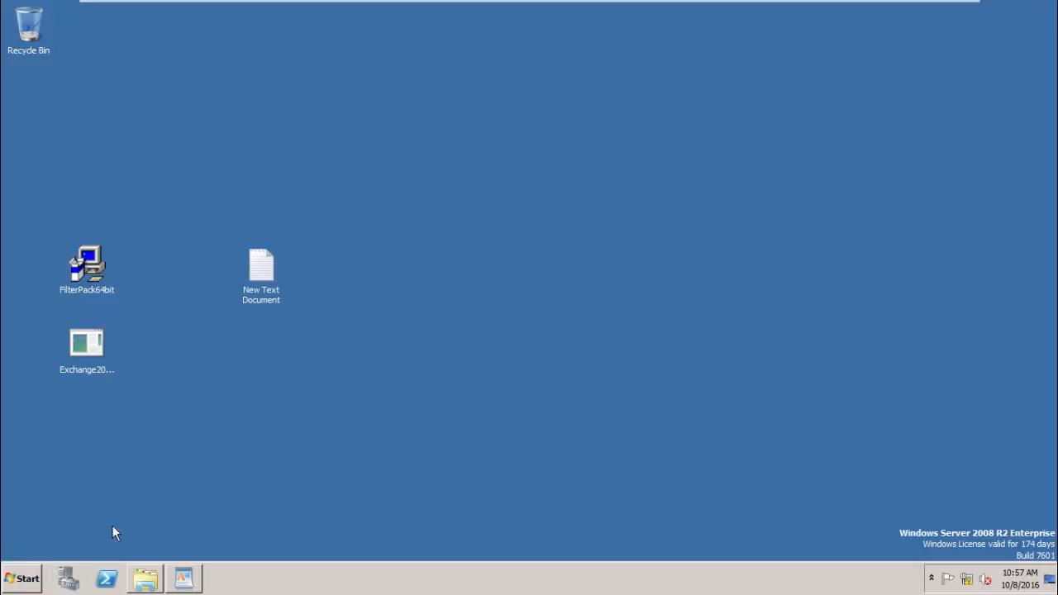
- Start a new Windows PowerShell session from the taskbar and reposition its window
right_click(109, 577)
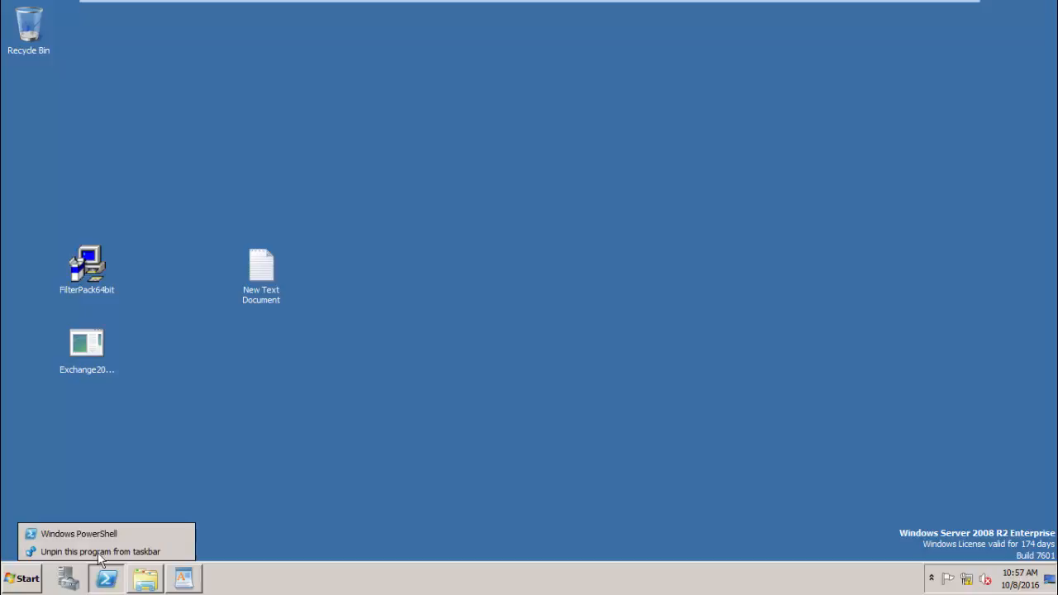
click(175, 499)
right_click(105, 578)
click(107, 538)
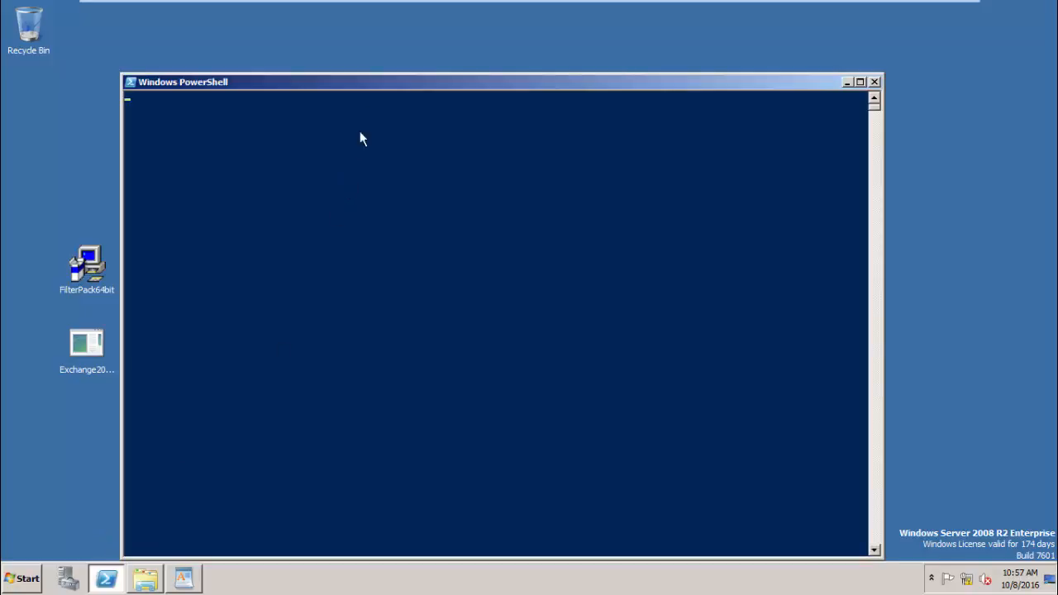
drag(375, 84, 458, 79)
click(492, 167)
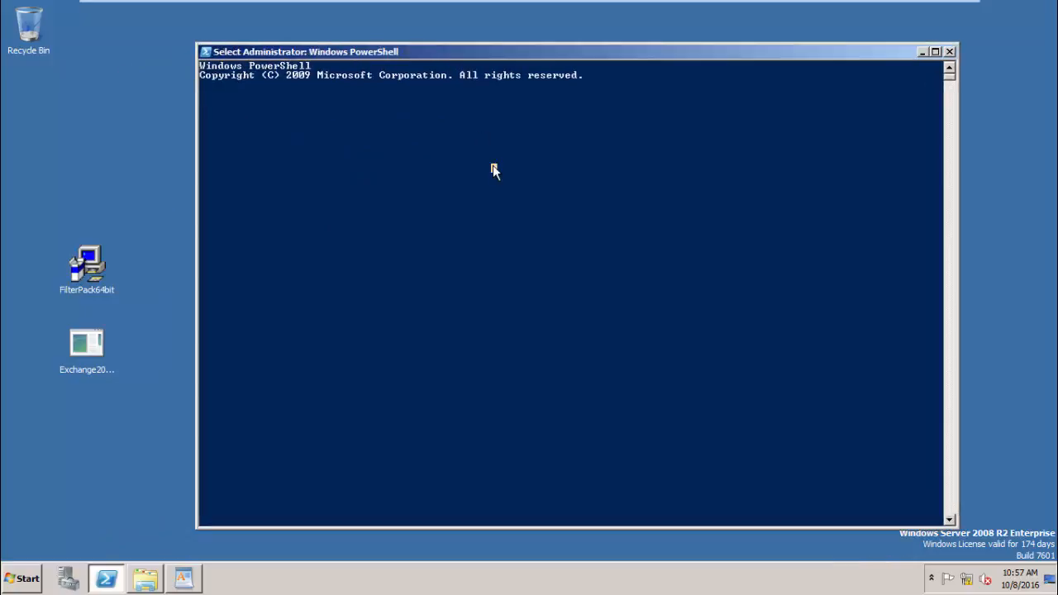
key(Return)
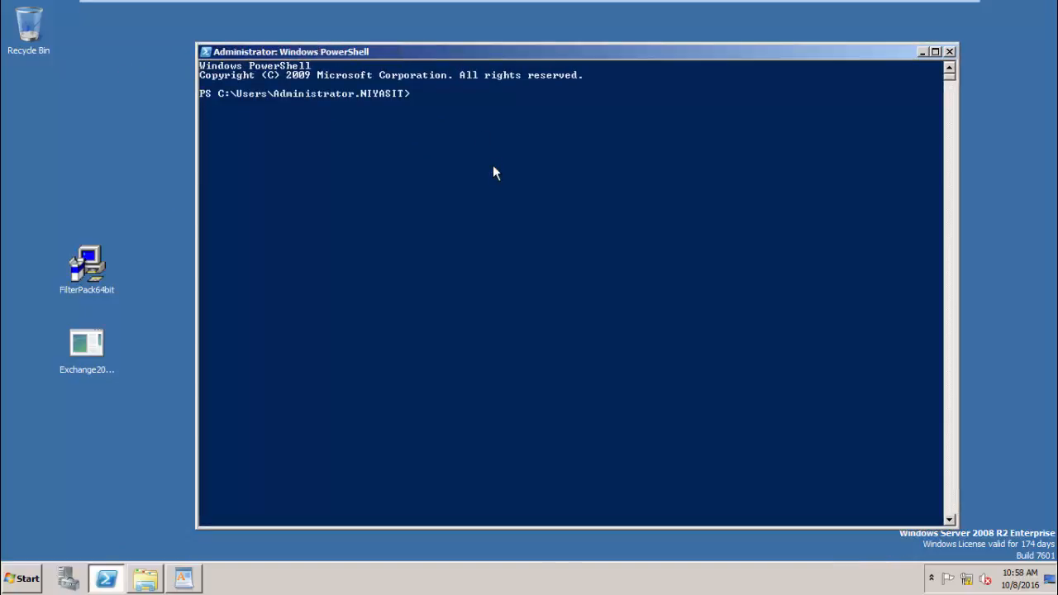
- Copy Import-Module ServerManager from the WordPad notes and run it in PowerShell
click(184, 578)
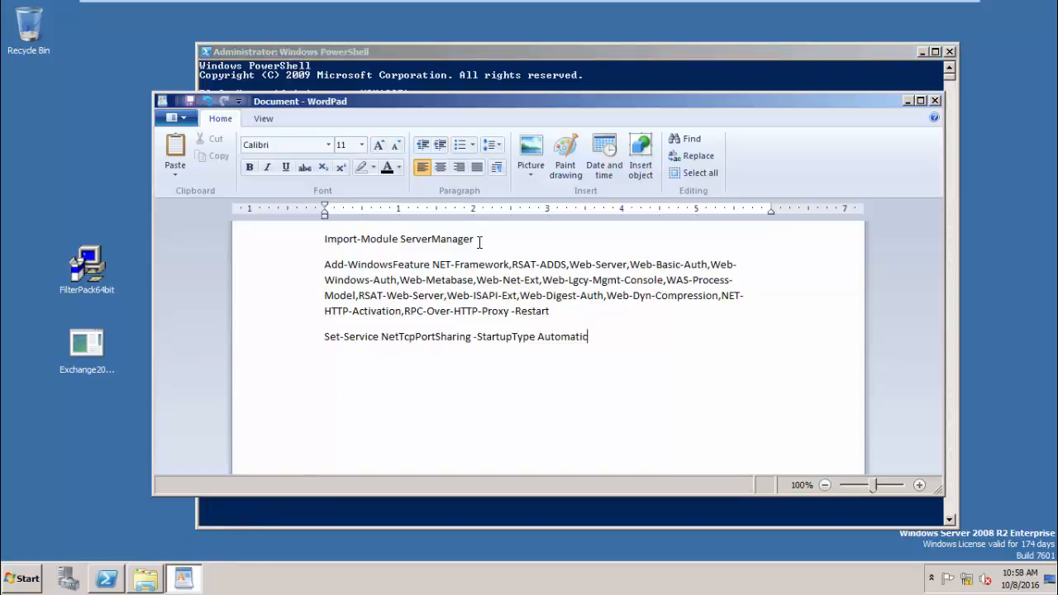
drag(480, 239, 339, 252)
key(ctrl+c)
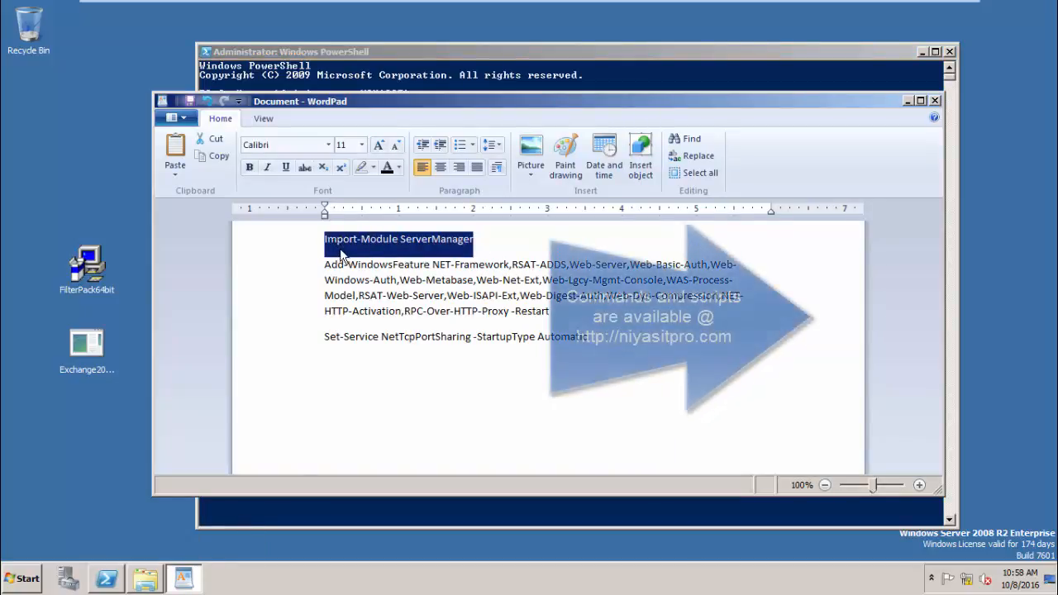
click(484, 60)
right_click(437, 157)
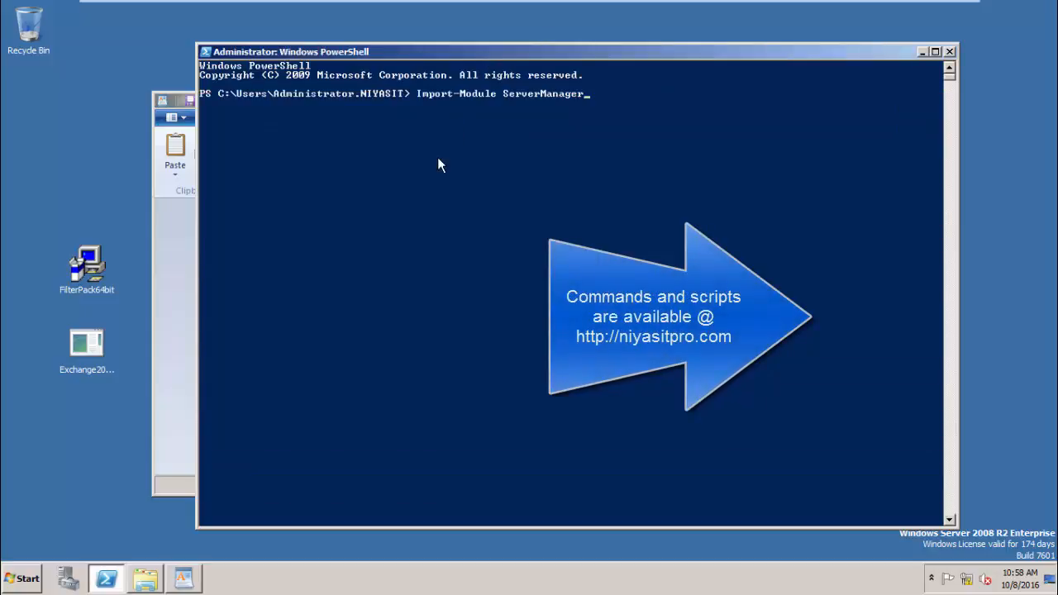
key(Return)
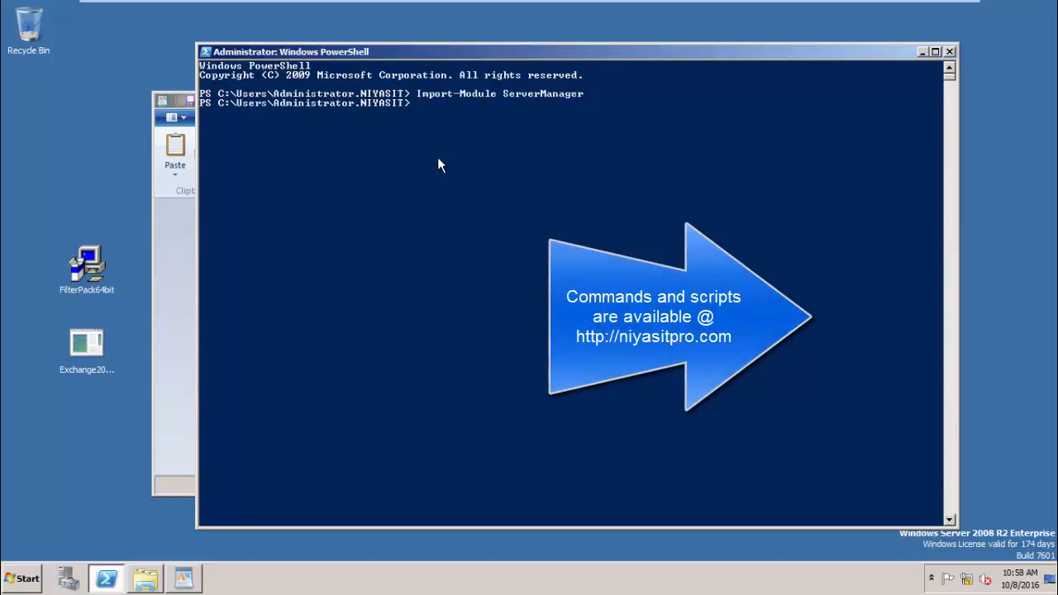
- Copy the Add-WindowsFeature prerequisites command from WordPad and paste it into PowerShell
click(187, 281)
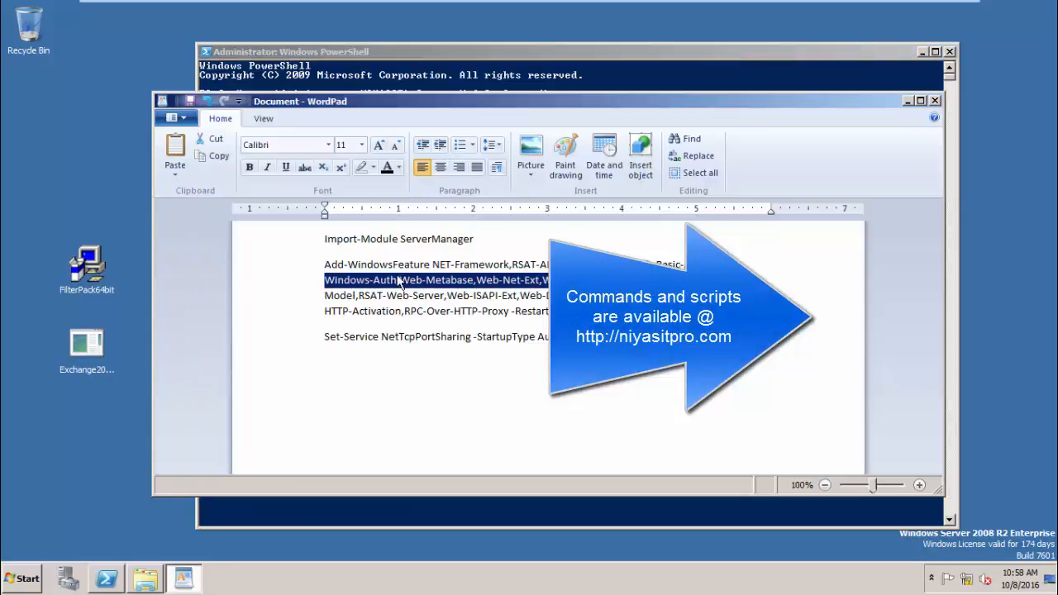
click(324, 264)
drag(323, 266, 525, 313)
key(ctrl+c)
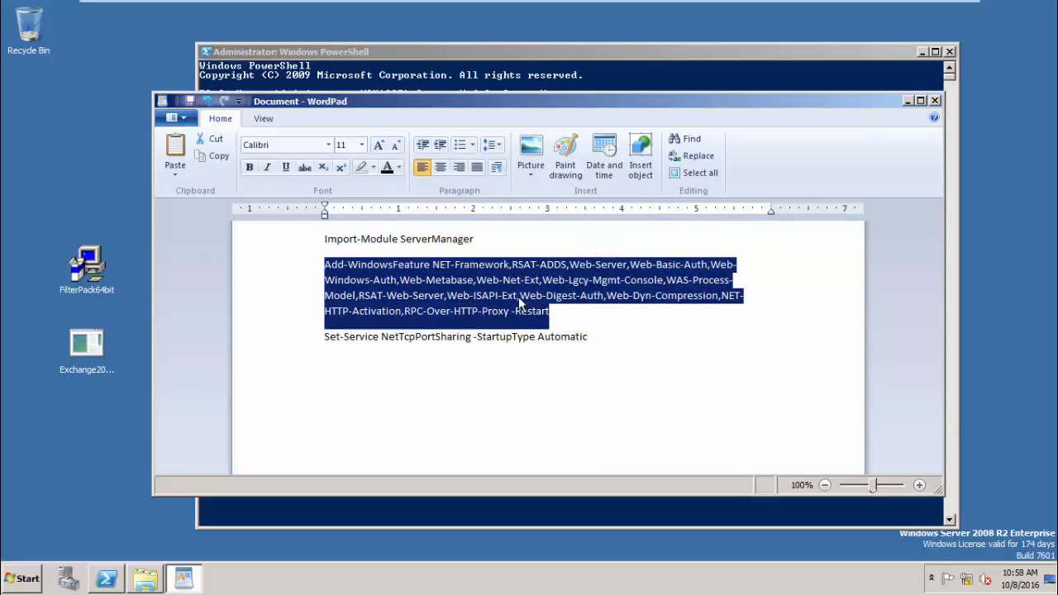
right_click(518, 299)
click(551, 324)
click(539, 62)
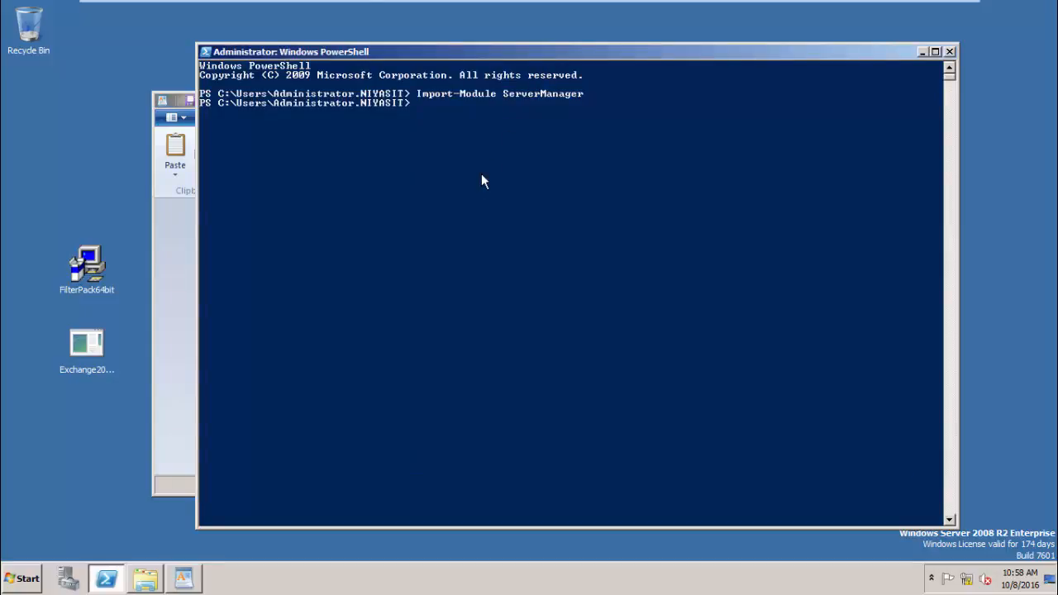
right_click(481, 173)
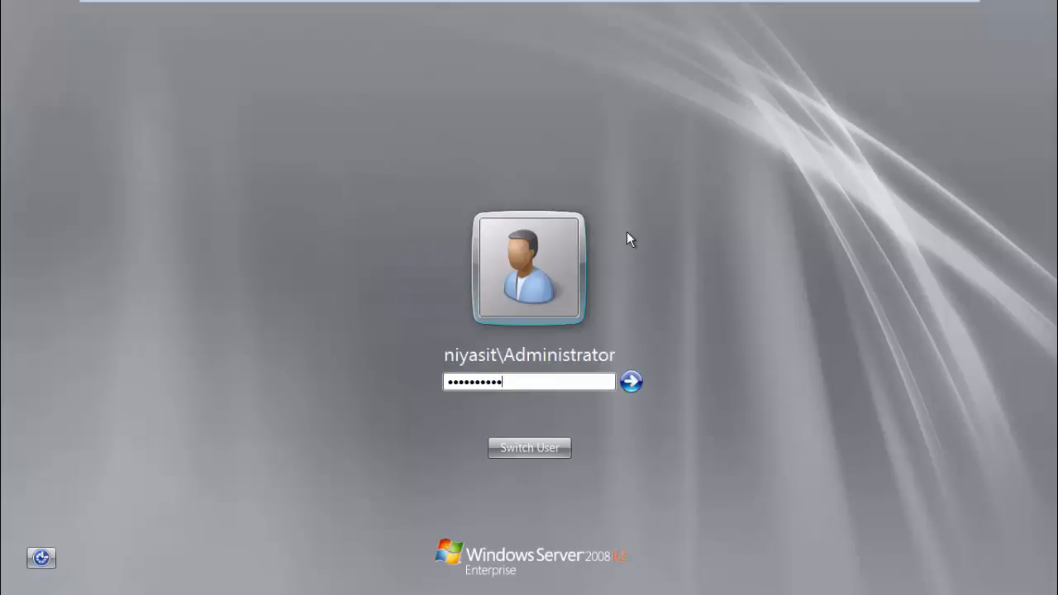
- Sign back in, run Set-Service NetTcpPortSharing -StartupType Automatic, and close PowerShell
key(Return)
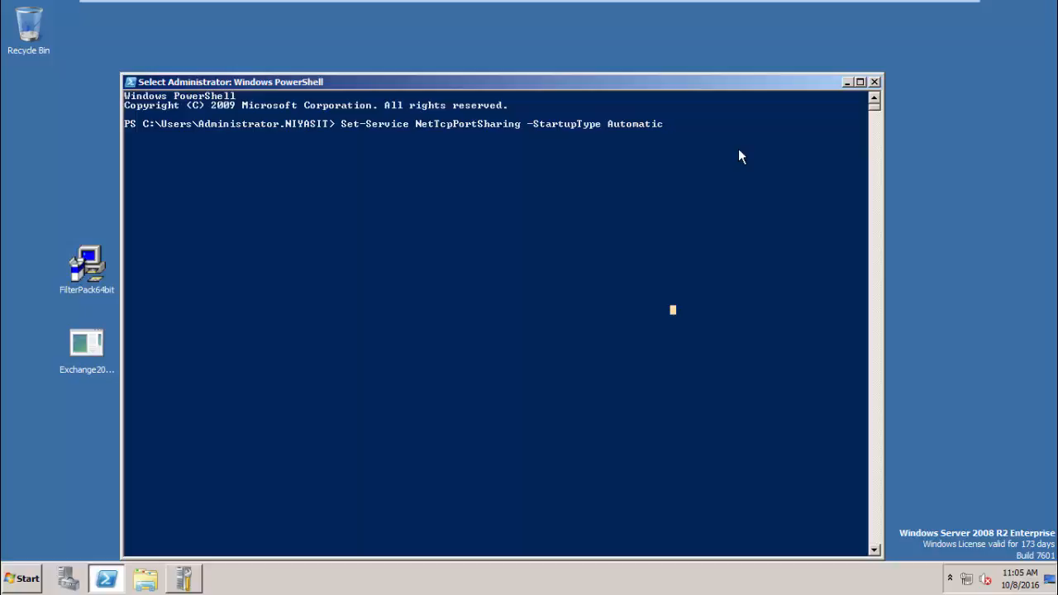
key(Escape)
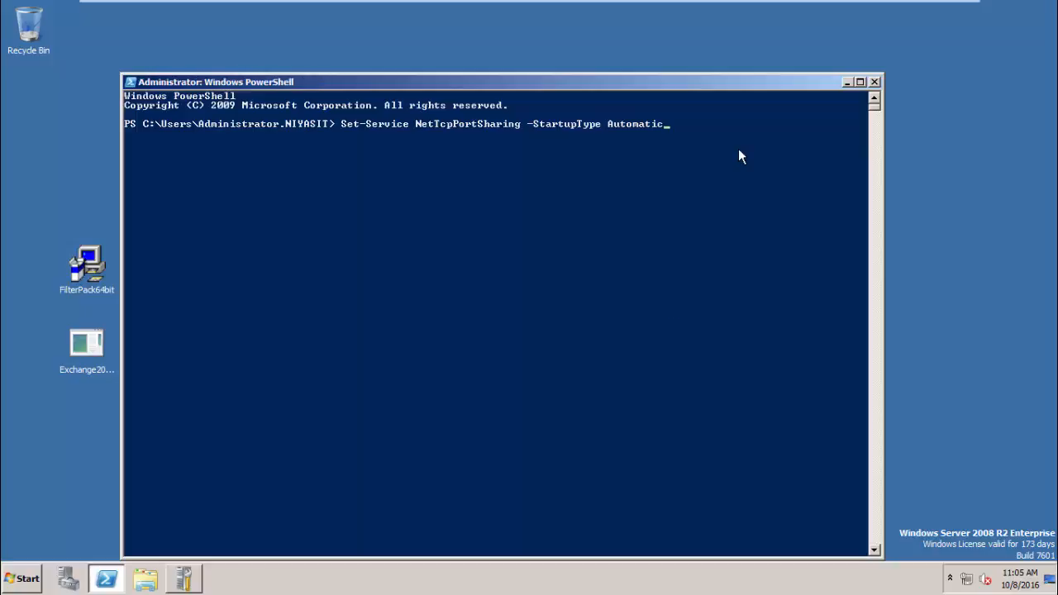
click(738, 146)
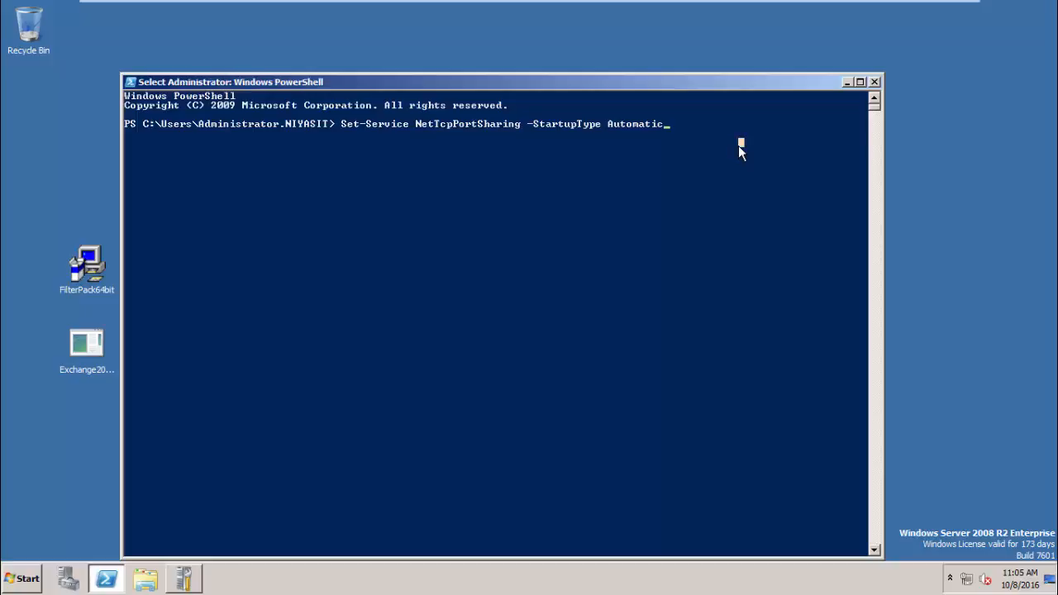
key(Escape)
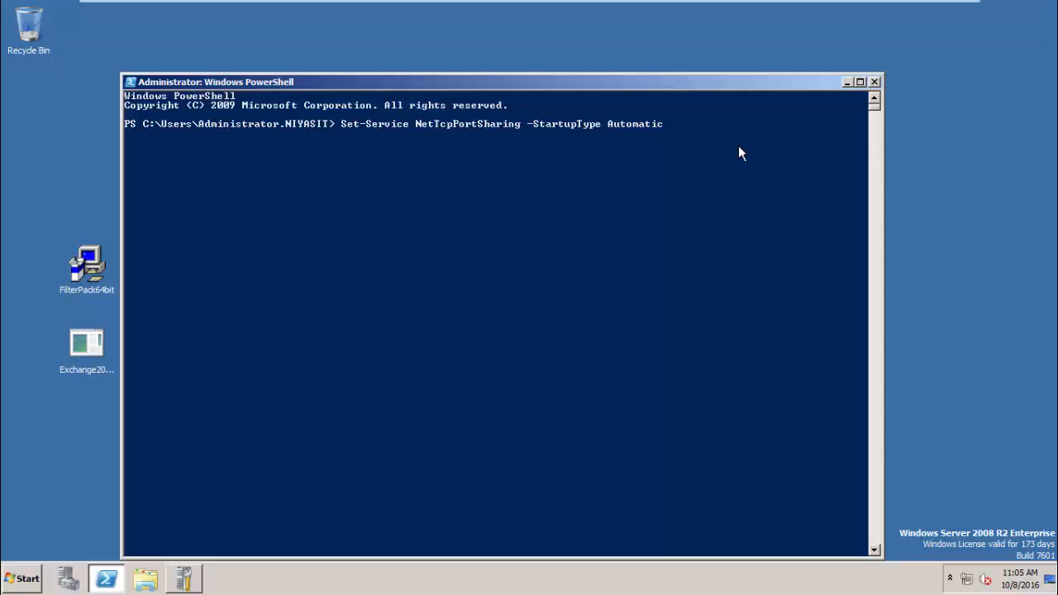
key(Return)
key(Return)
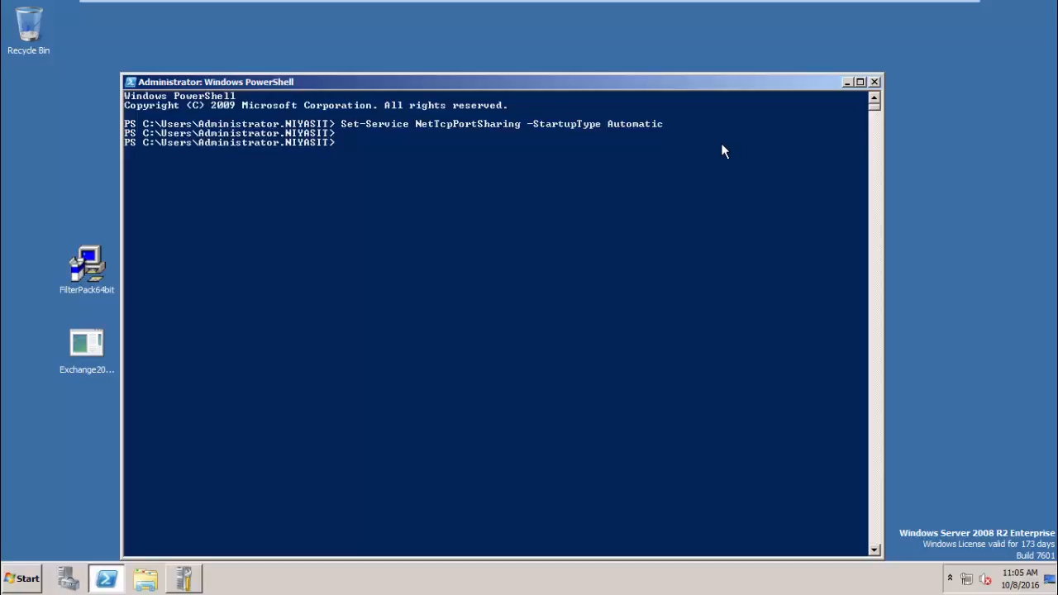
click(875, 82)
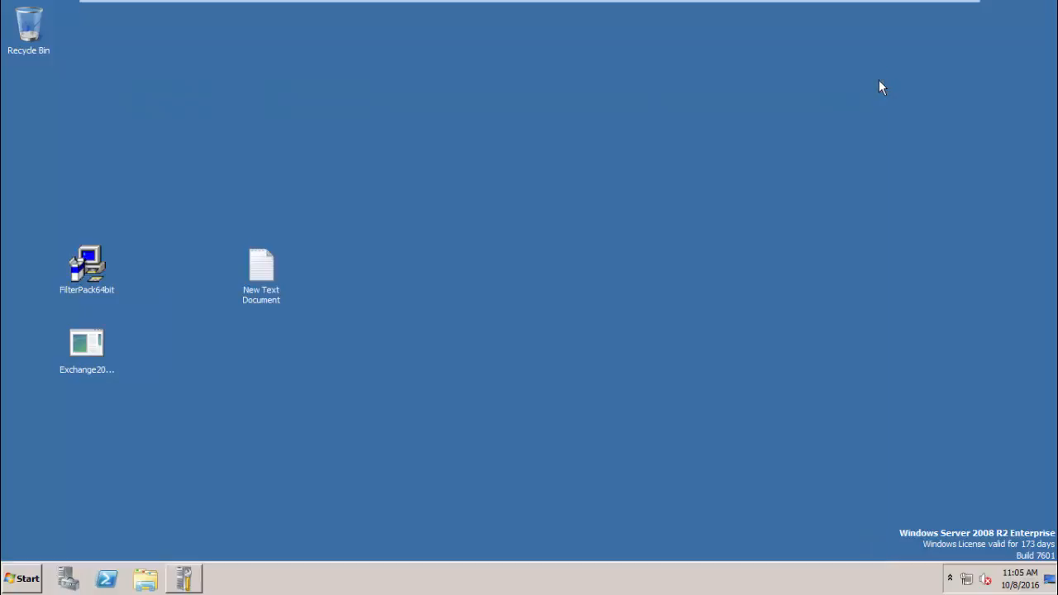
- Install Microsoft Filter Pack 2.0 from FilterPack64bit, accepting the licence terms
click(87, 289)
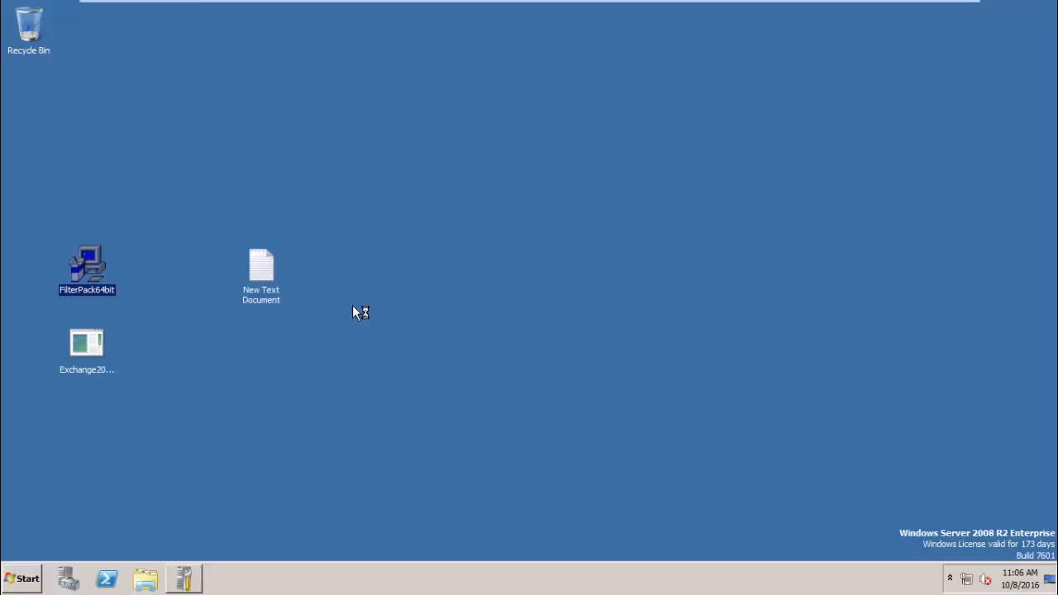
click(561, 306)
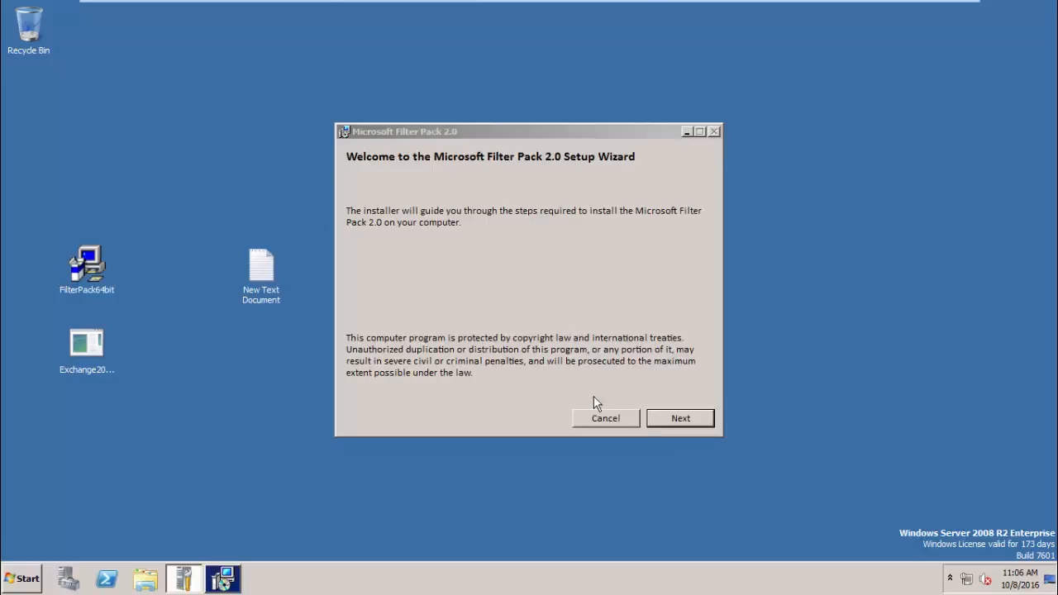
click(658, 420)
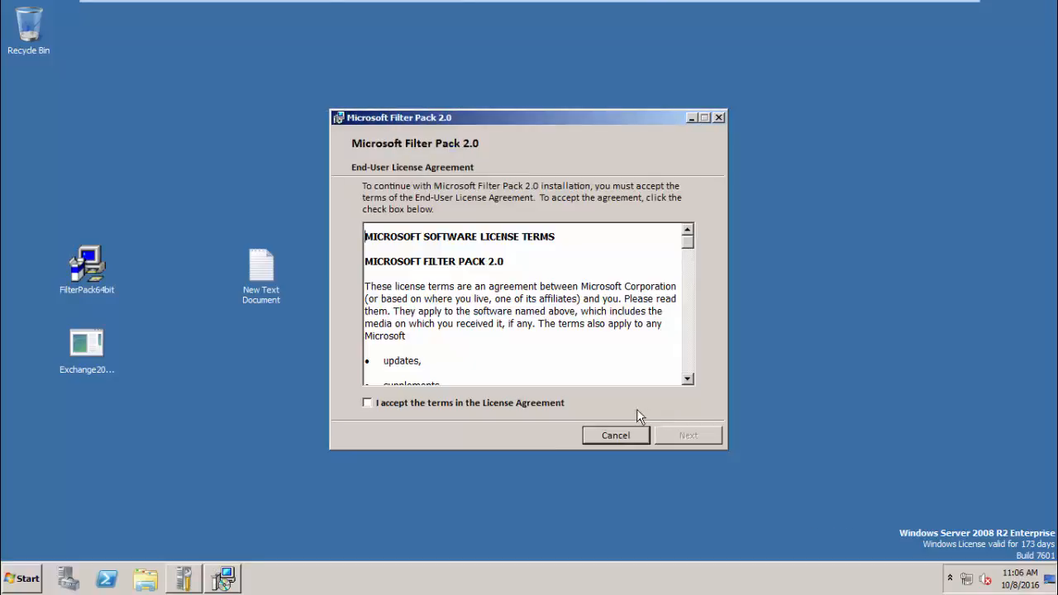
click(367, 403)
click(692, 438)
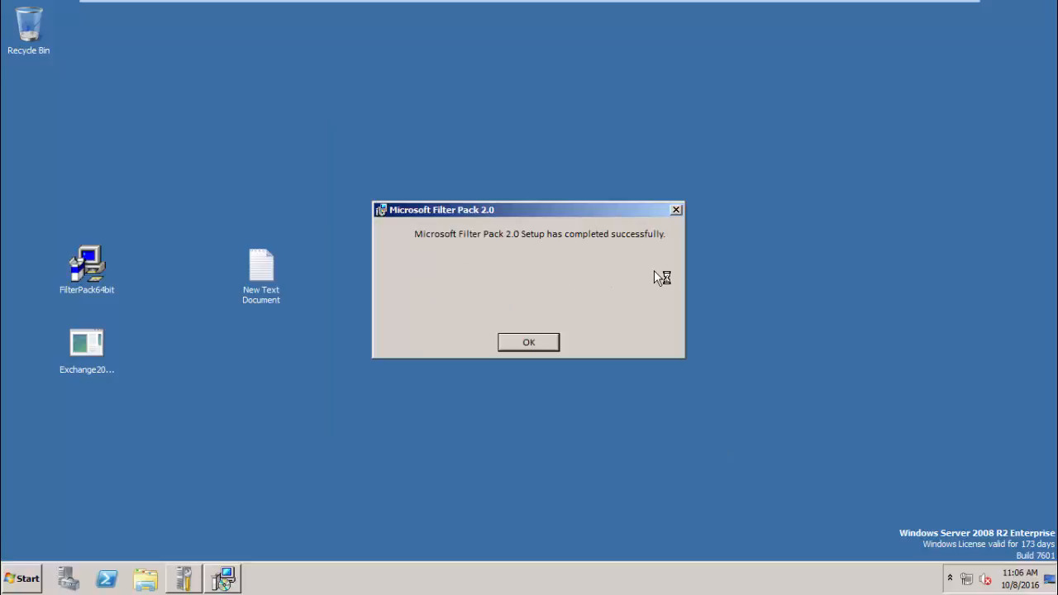
click(536, 342)
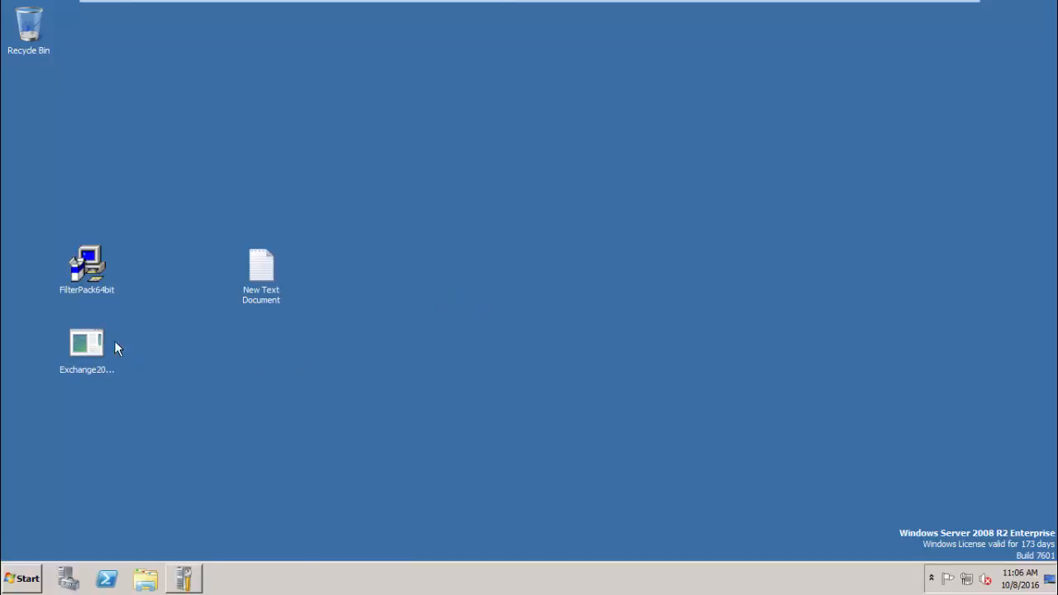
click(84, 344)
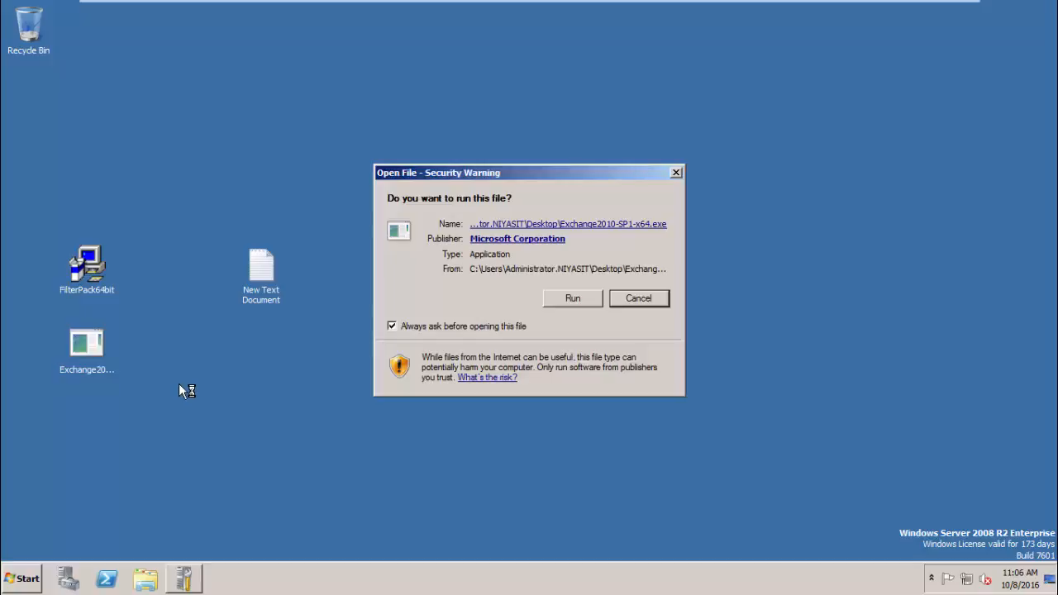
- Allow the Exchange 2010 SP1 package to run and browse to Local Disk (C:) for extraction
click(568, 301)
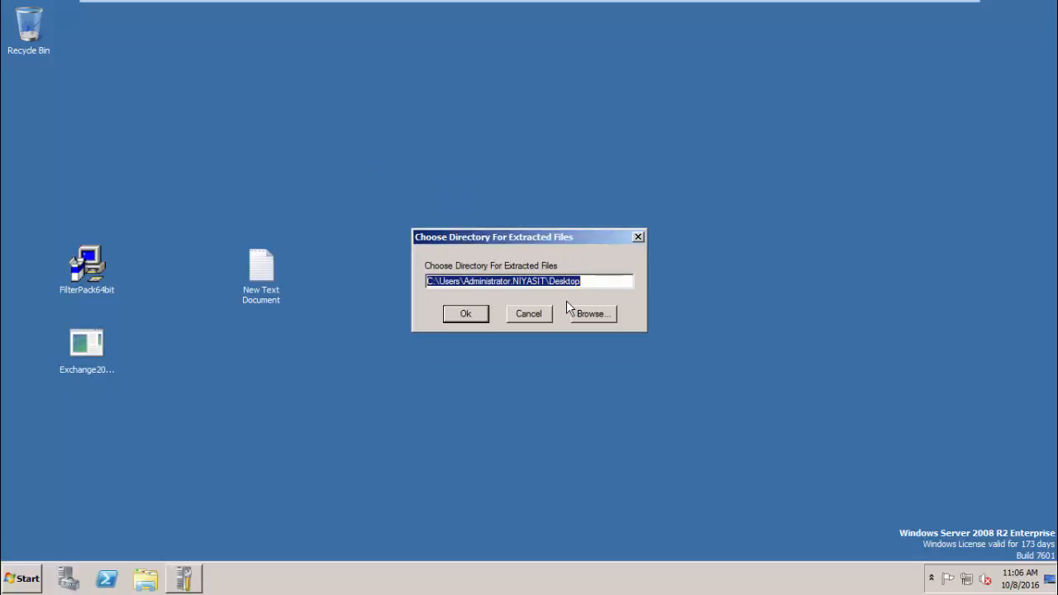
click(602, 313)
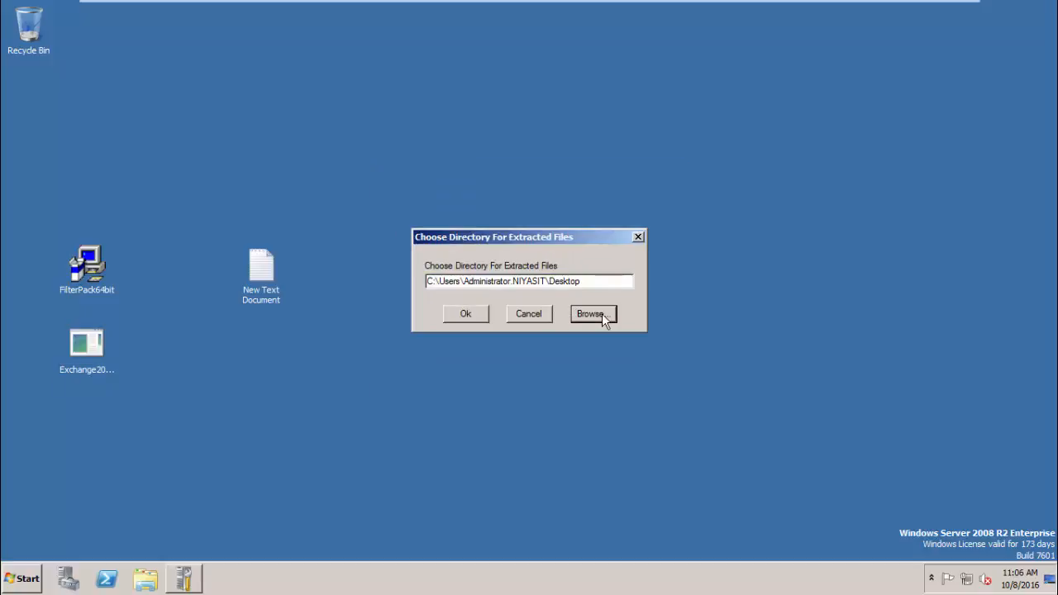
click(441, 295)
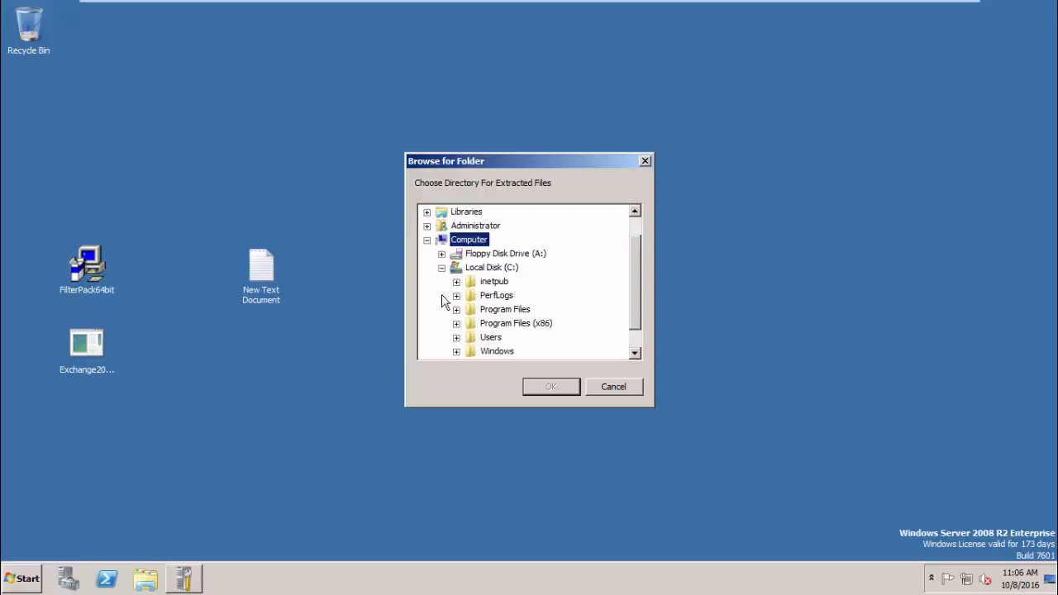
click(486, 268)
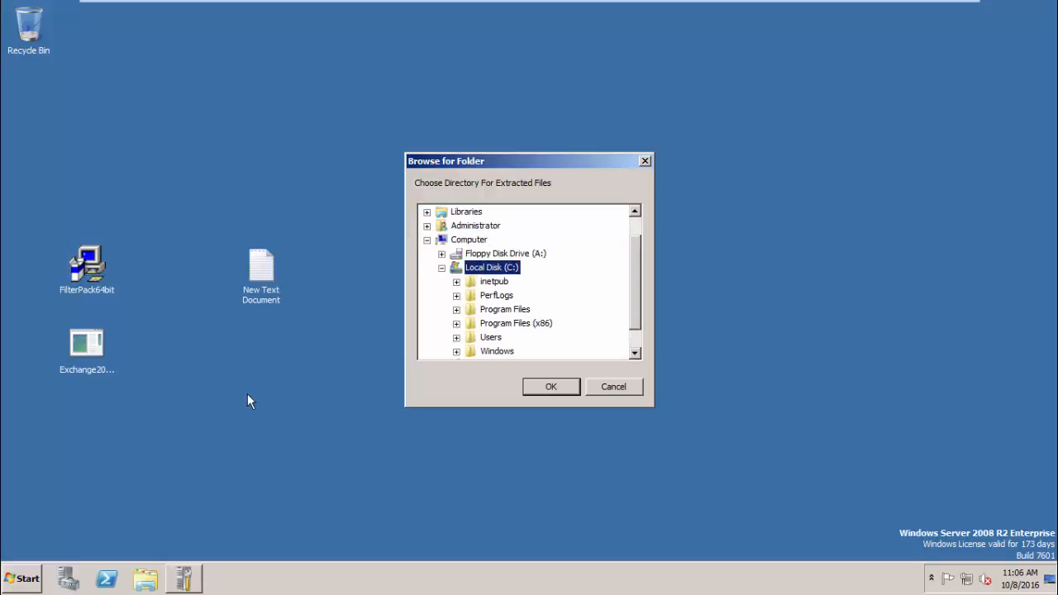
click(155, 577)
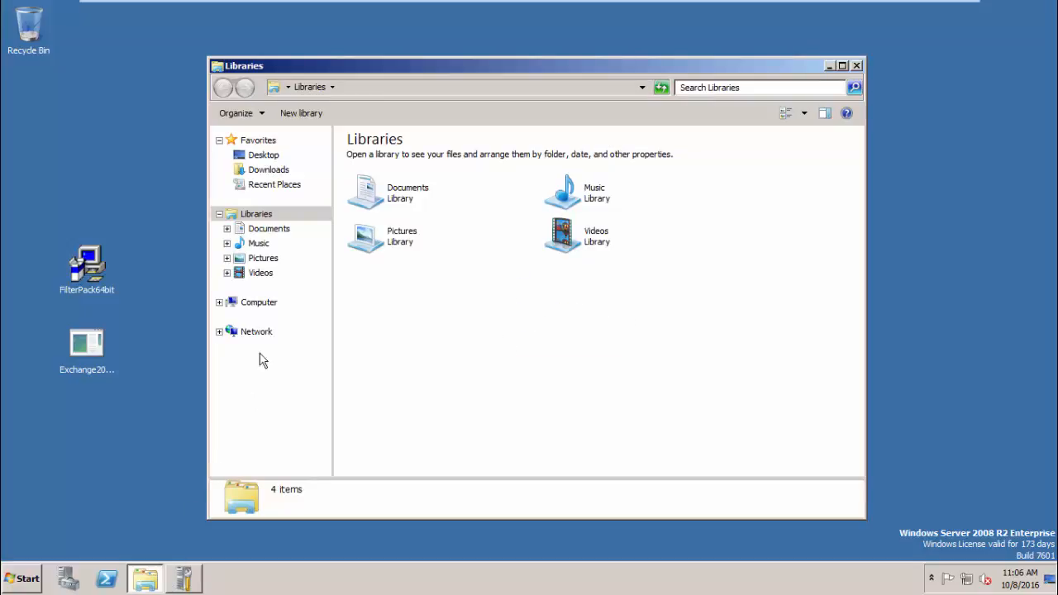
- Create a new folder named Setup on Local Disk (C:)
click(266, 306)
double_click(396, 169)
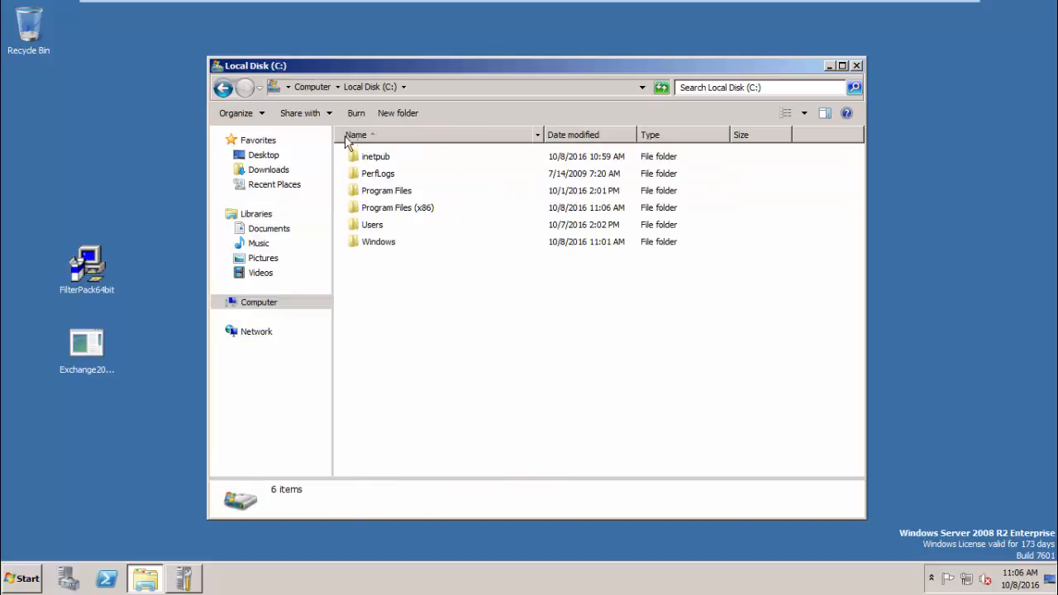
click(392, 116)
text(S)
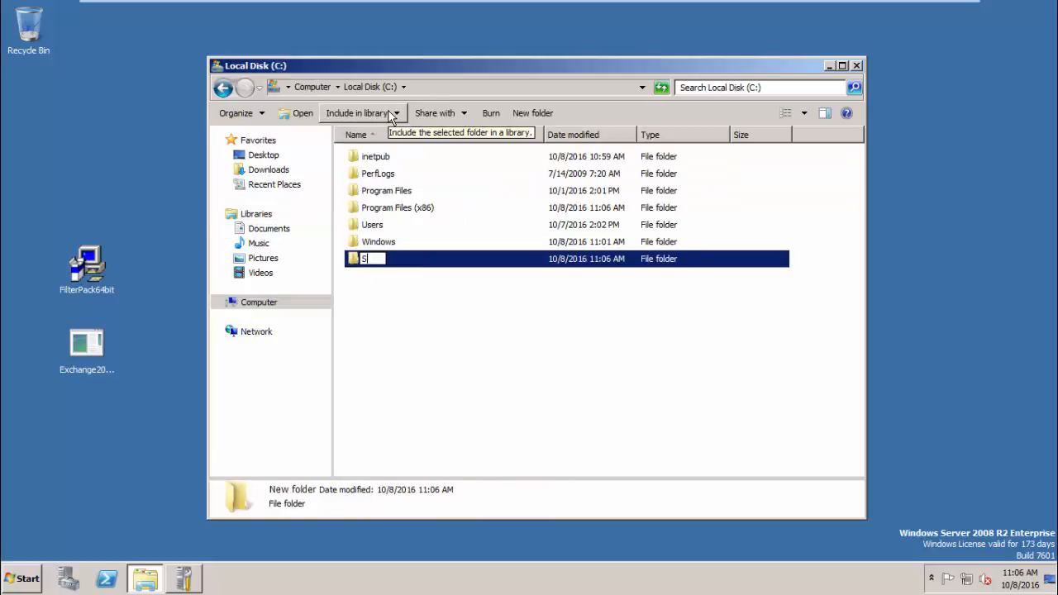
text(etup)
key(Return)
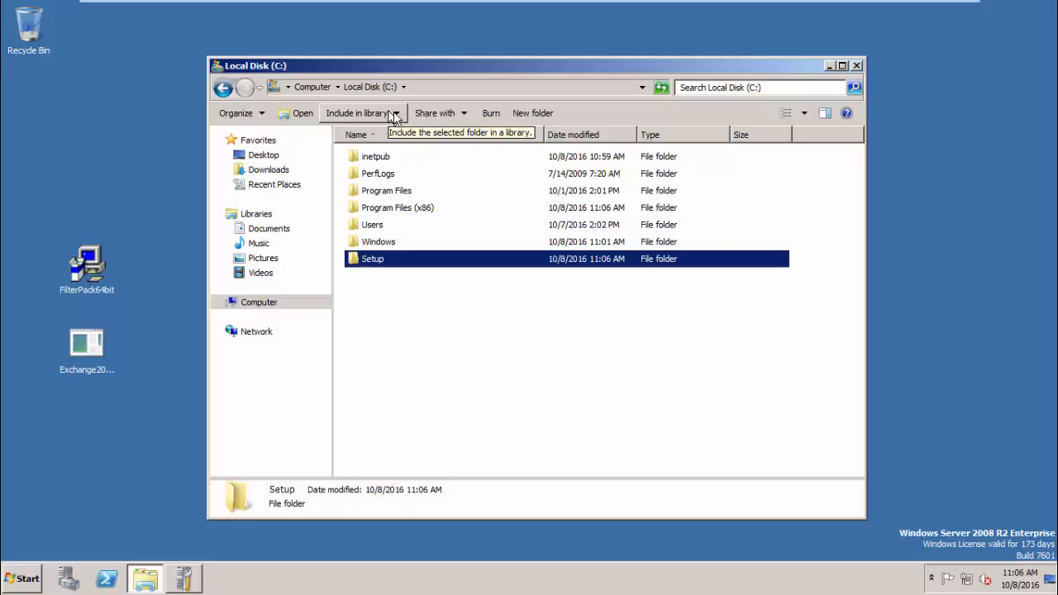
click(828, 65)
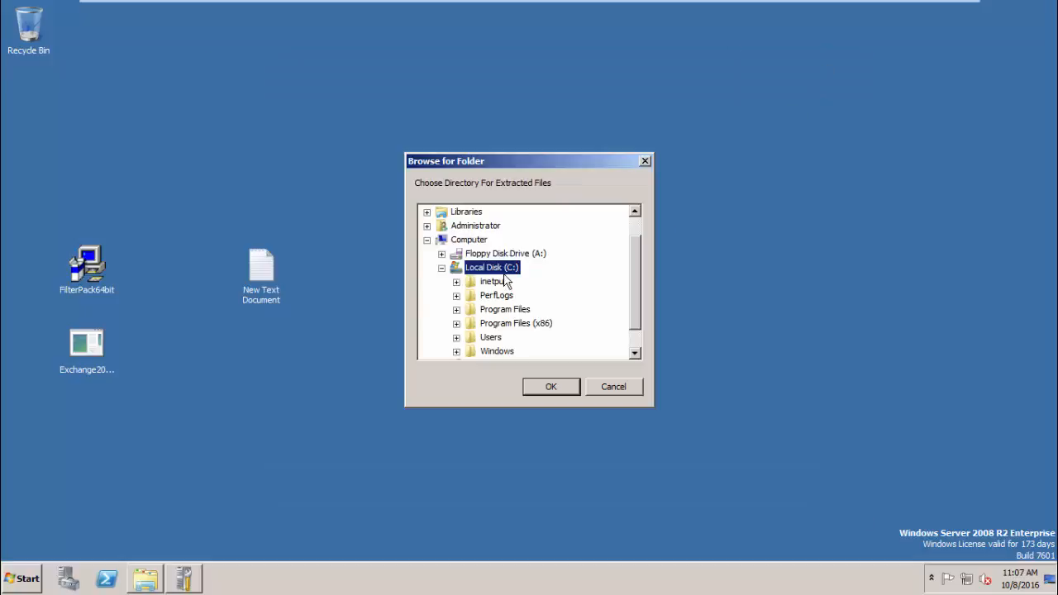
- Set C:\Setup as the extraction folder and extract the Exchange 2010 SP1 files
click(441, 267)
click(441, 296)
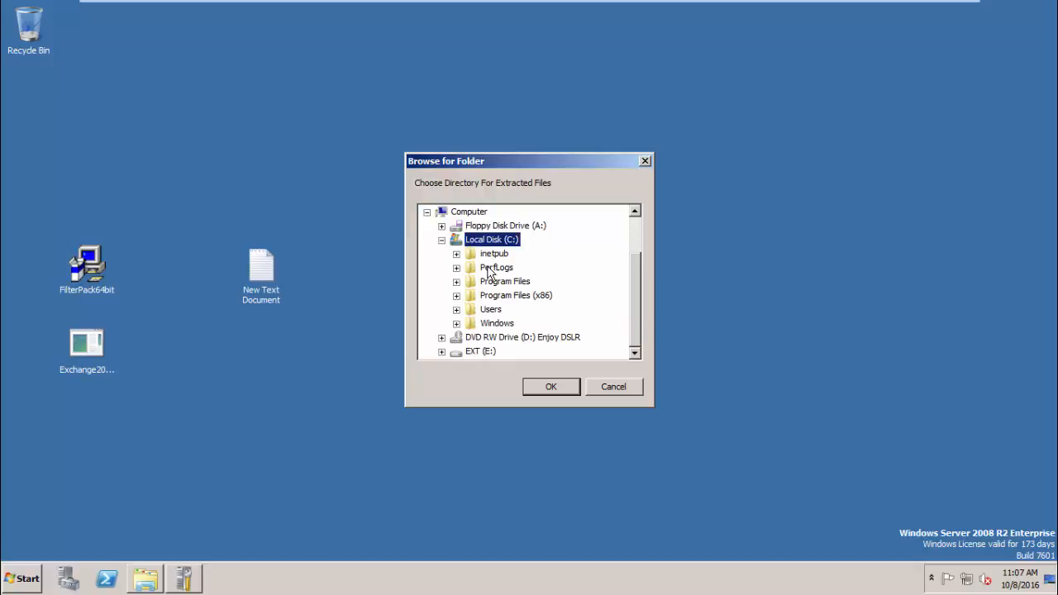
click(472, 213)
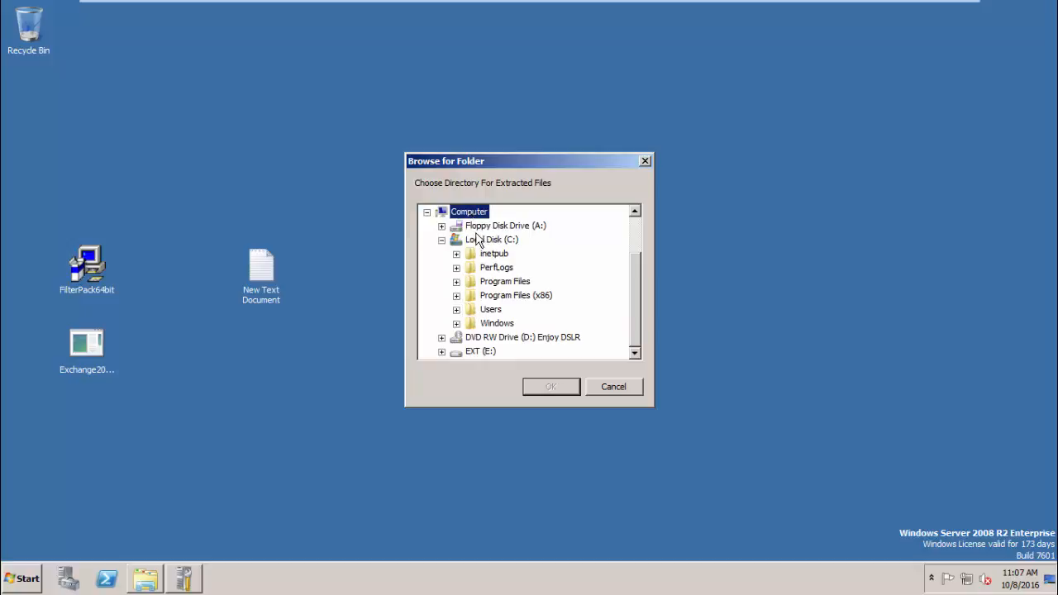
click(427, 212)
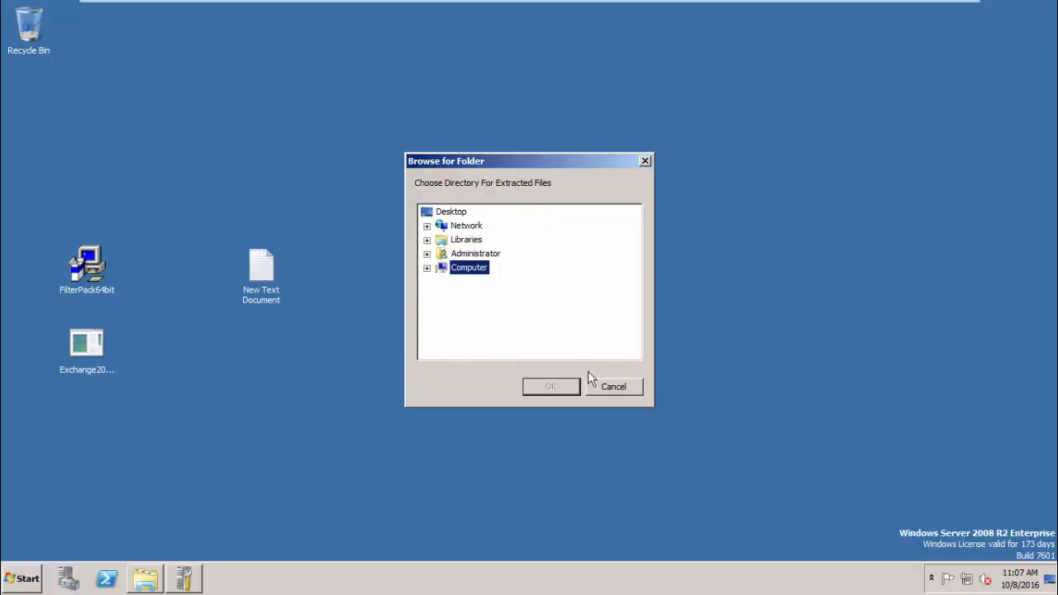
click(591, 381)
click(578, 315)
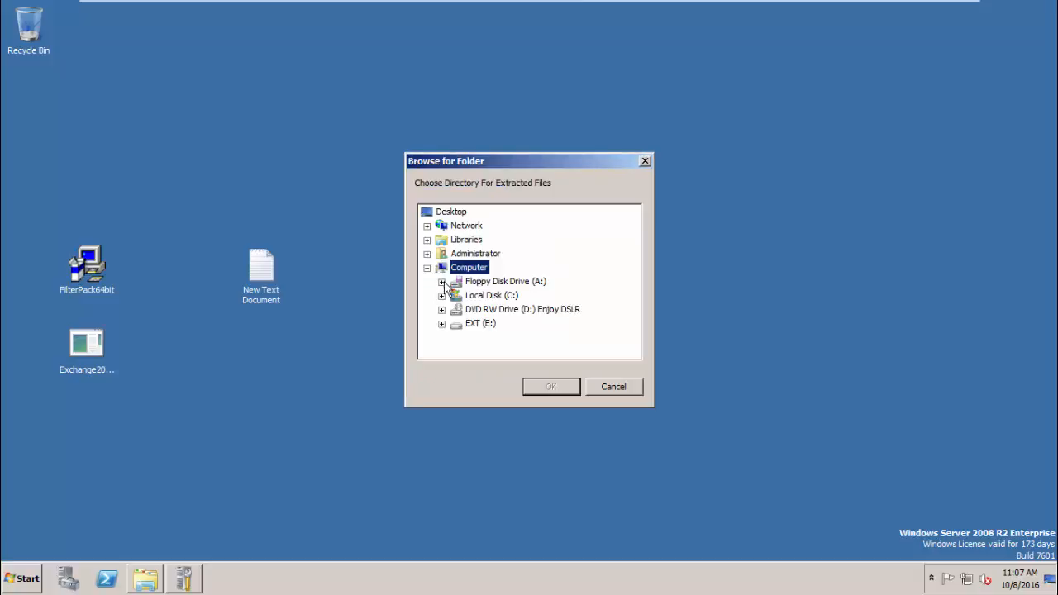
click(441, 295)
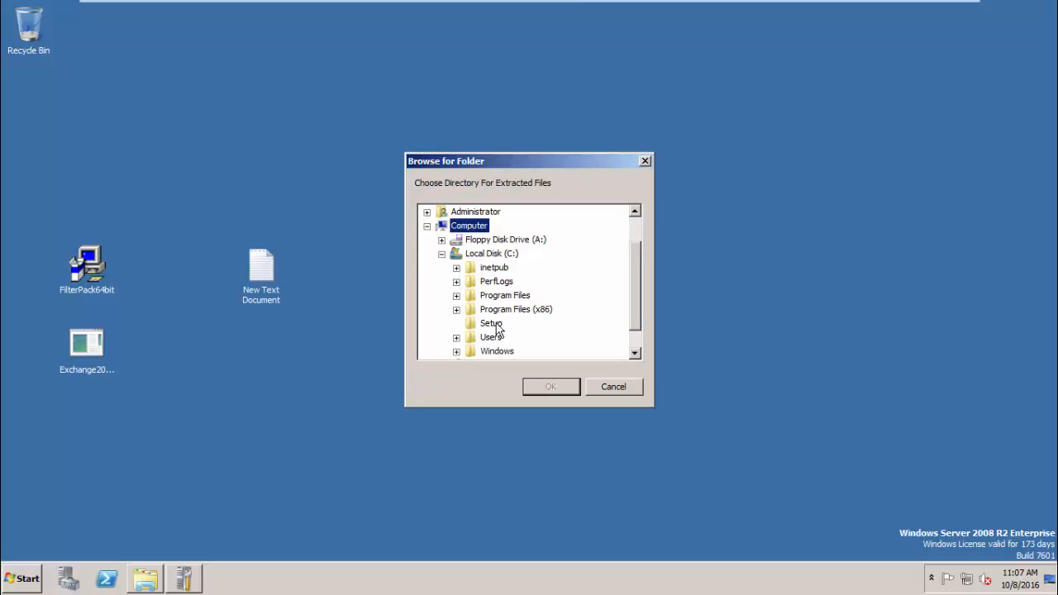
click(492, 323)
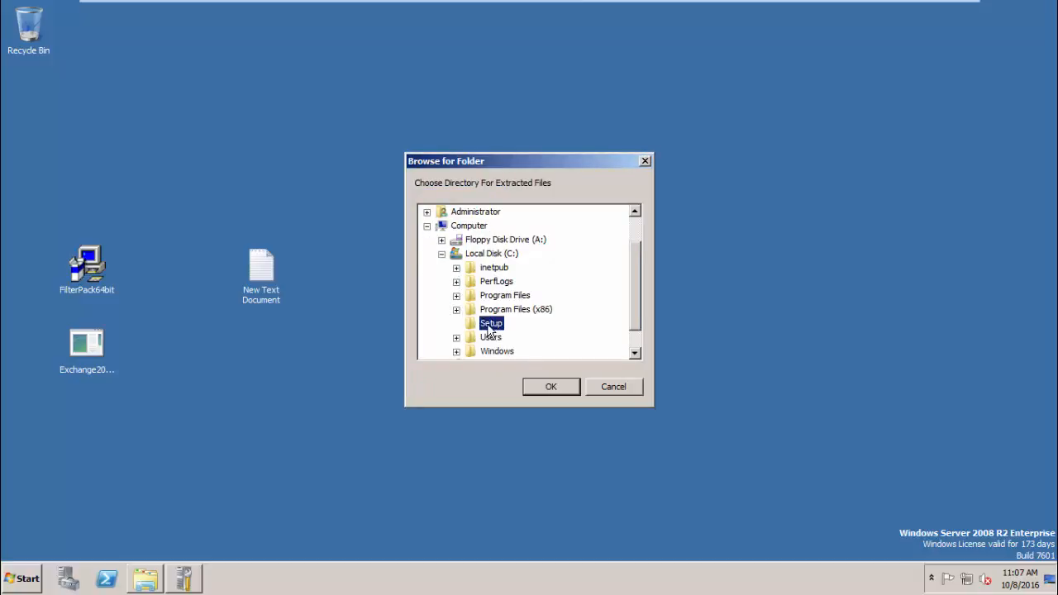
click(552, 390)
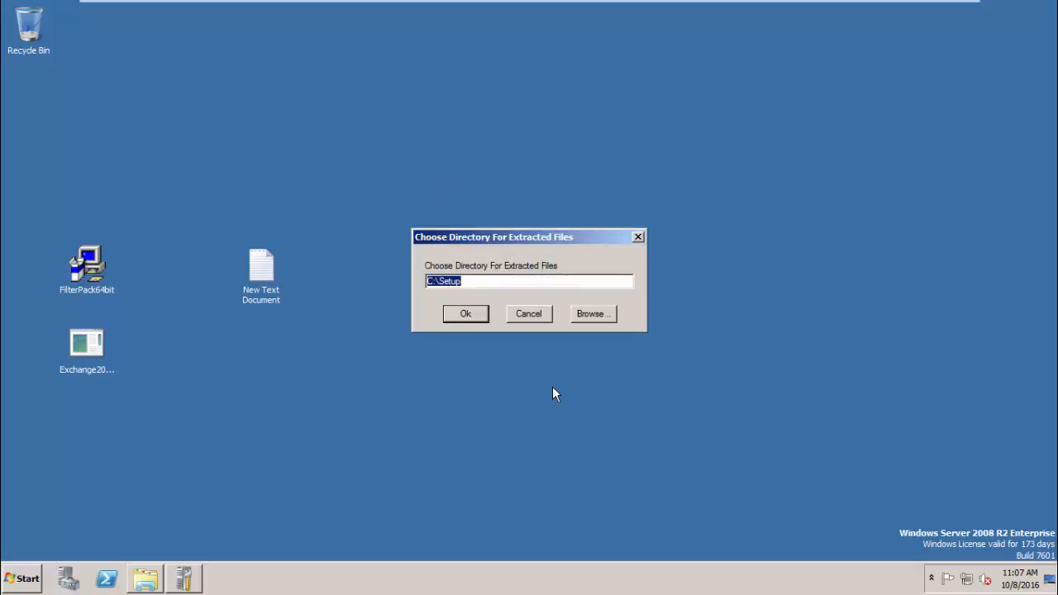
click(469, 319)
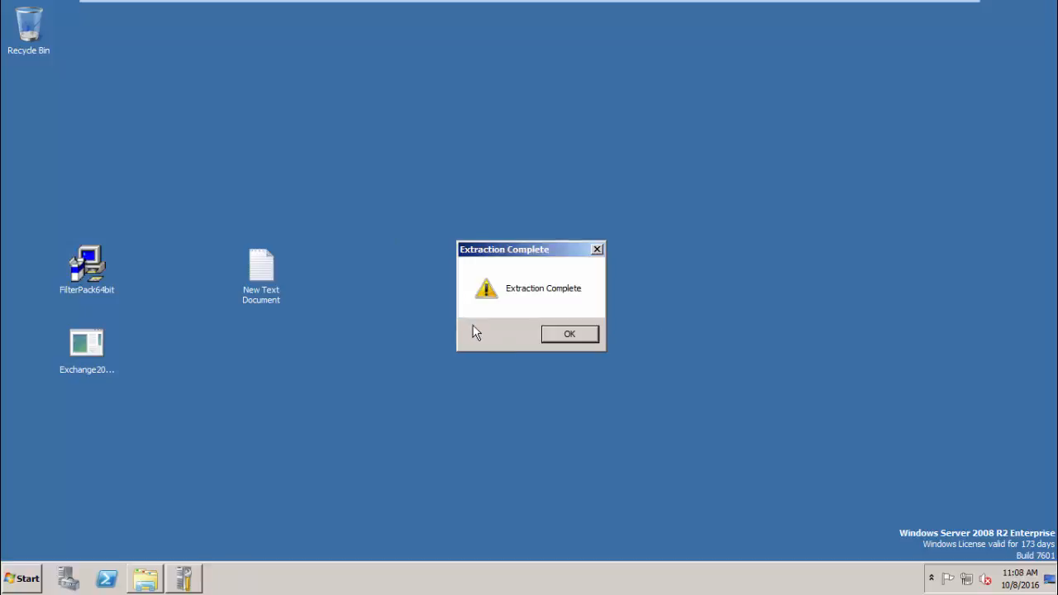
- Dismiss the extraction-complete notice and open the C:\Setup folder
click(569, 335)
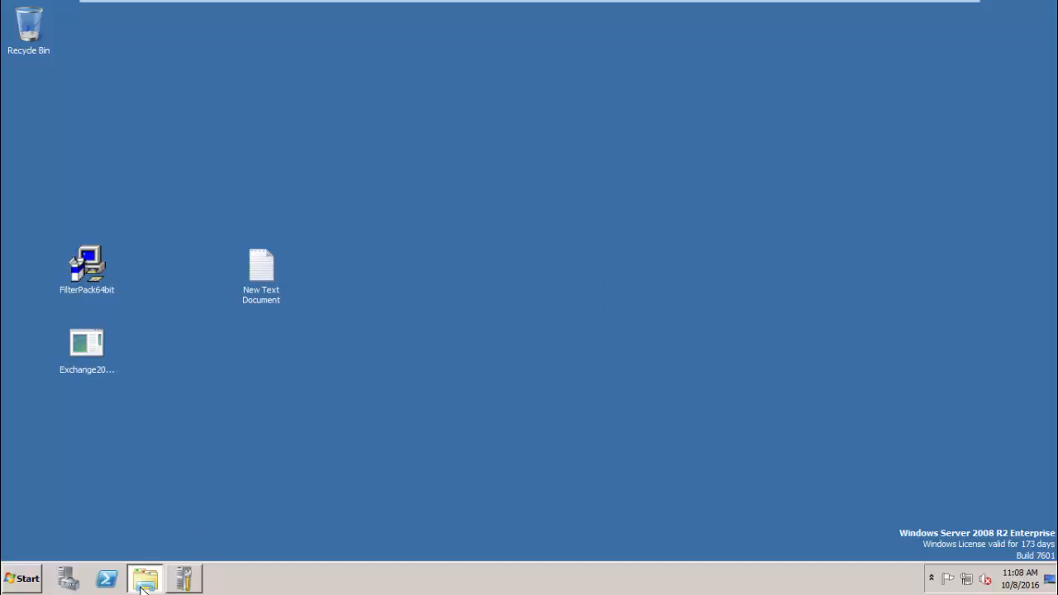
click(143, 588)
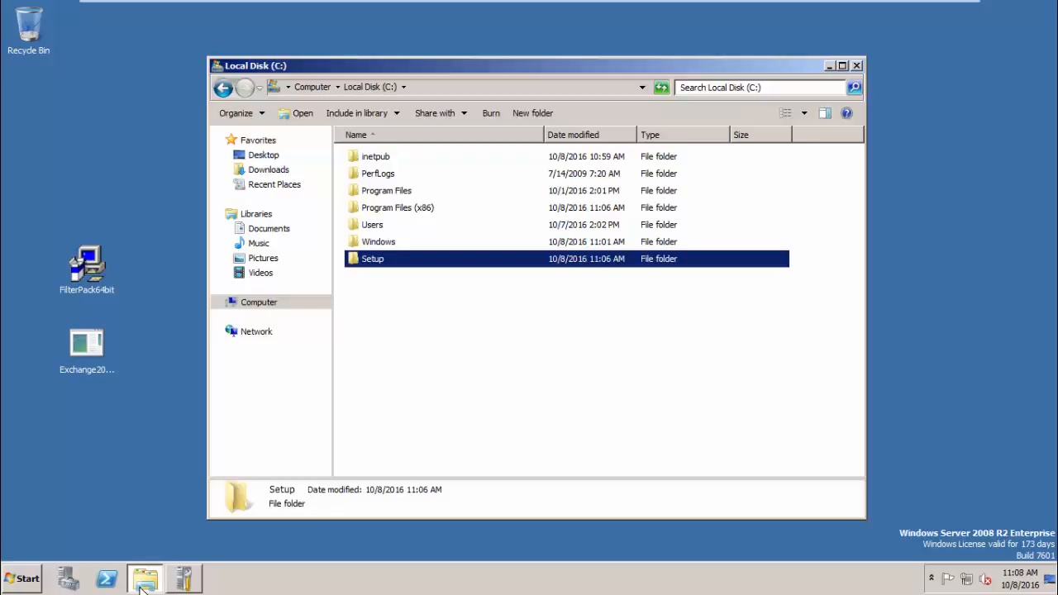
double_click(372, 259)
scroll(372, 432, down, 7)
scroll(372, 433, down, 6)
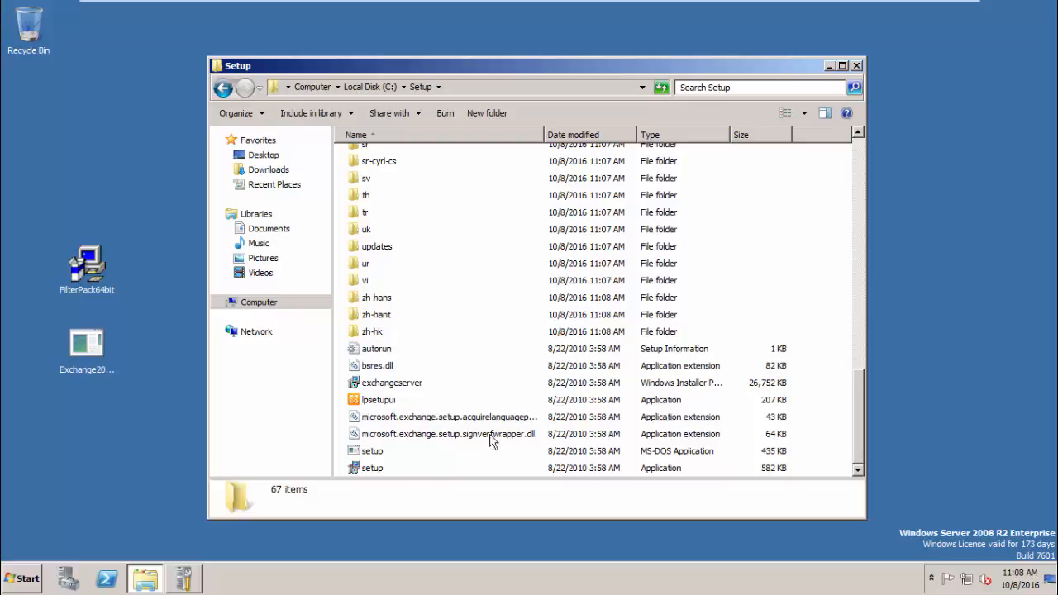
- Launch Exchange Server 2010 setup and choose to install only languages from the DVD
double_click(372, 468)
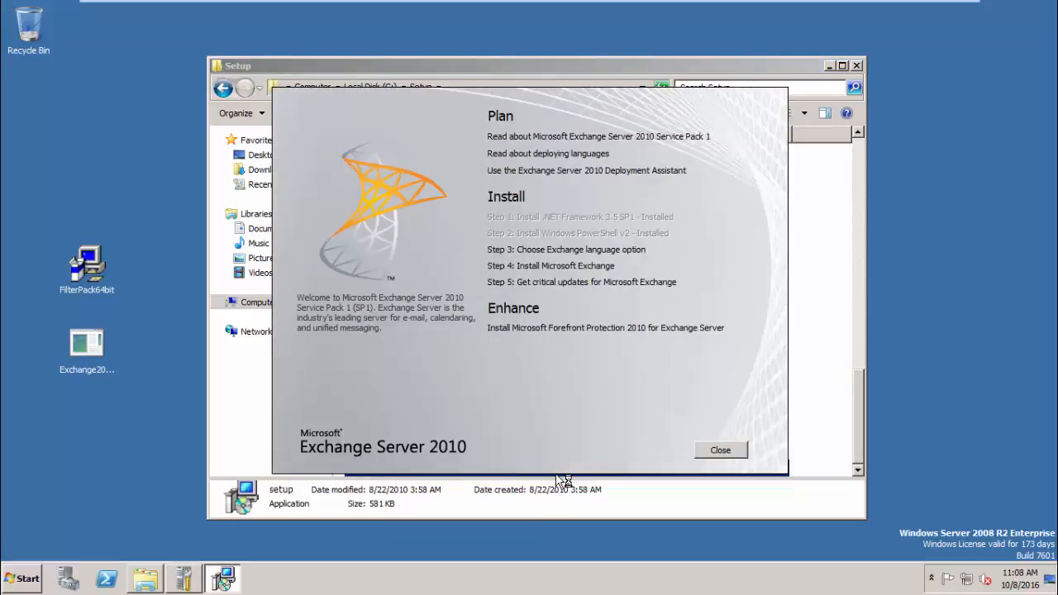
click(564, 251)
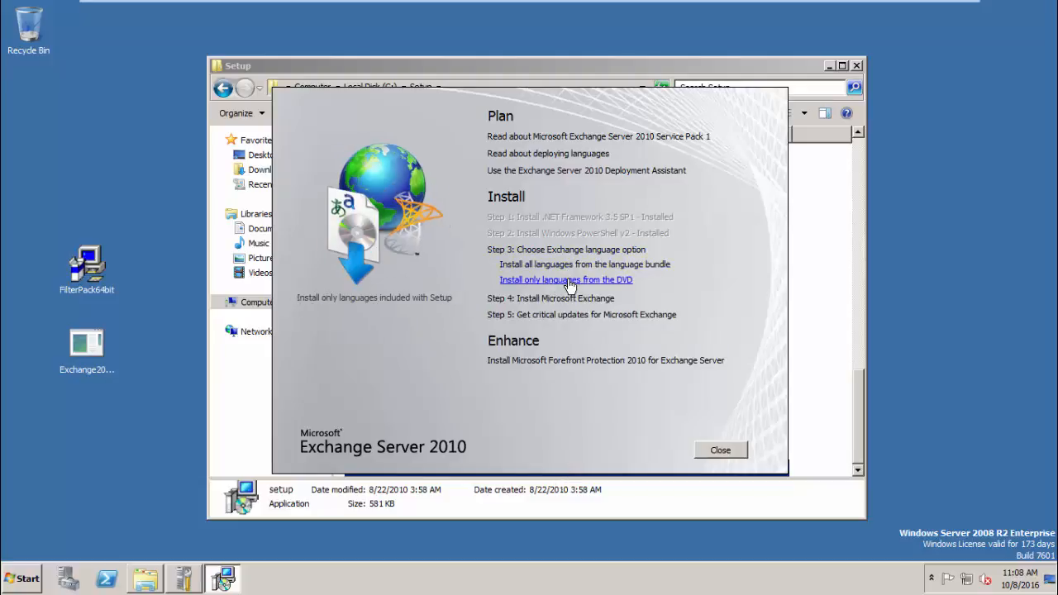
click(567, 280)
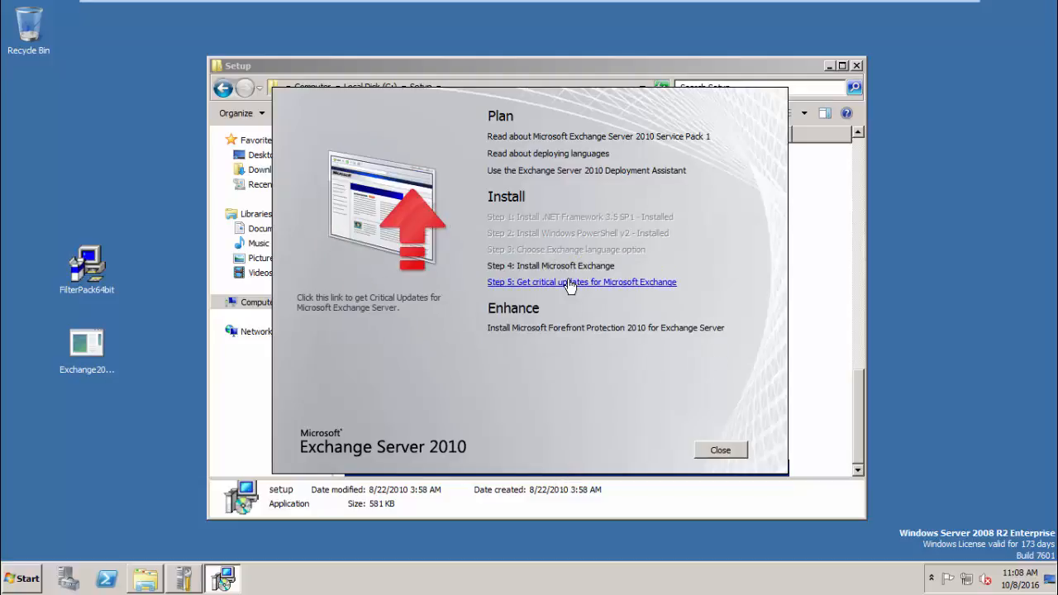
- Start Step 4: Install Microsoft Exchange and minimise the Setup folder window
click(544, 267)
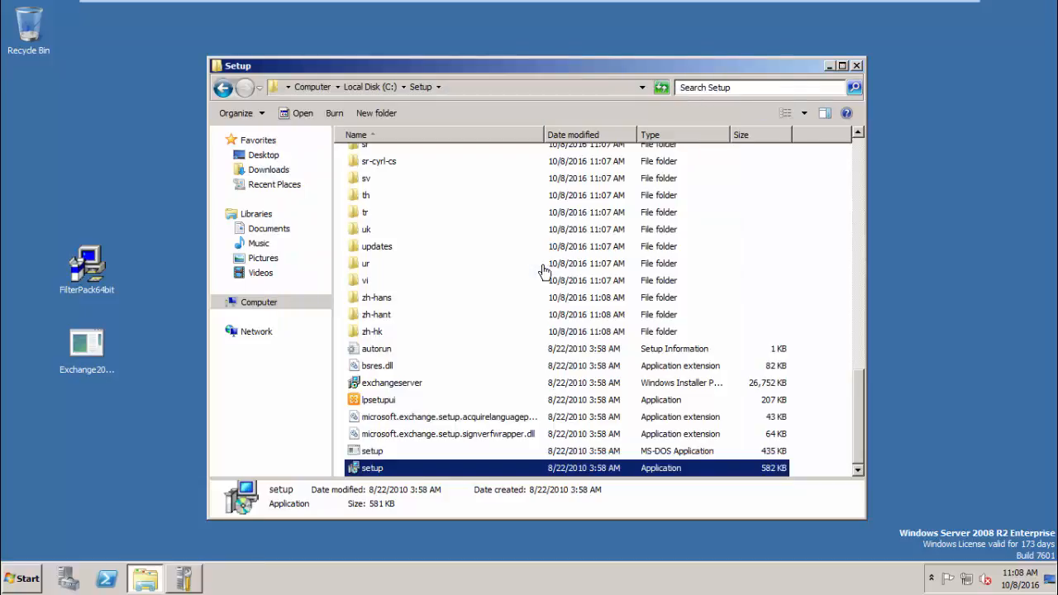
click(829, 66)
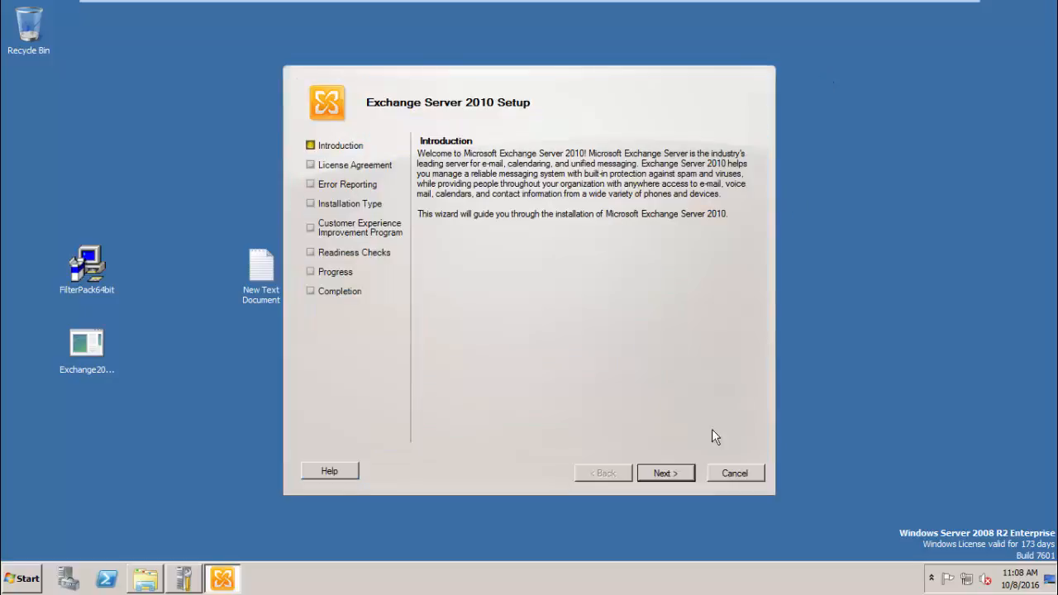
- Accept the license terms and continue past Error Reporting and Installation Type
click(679, 474)
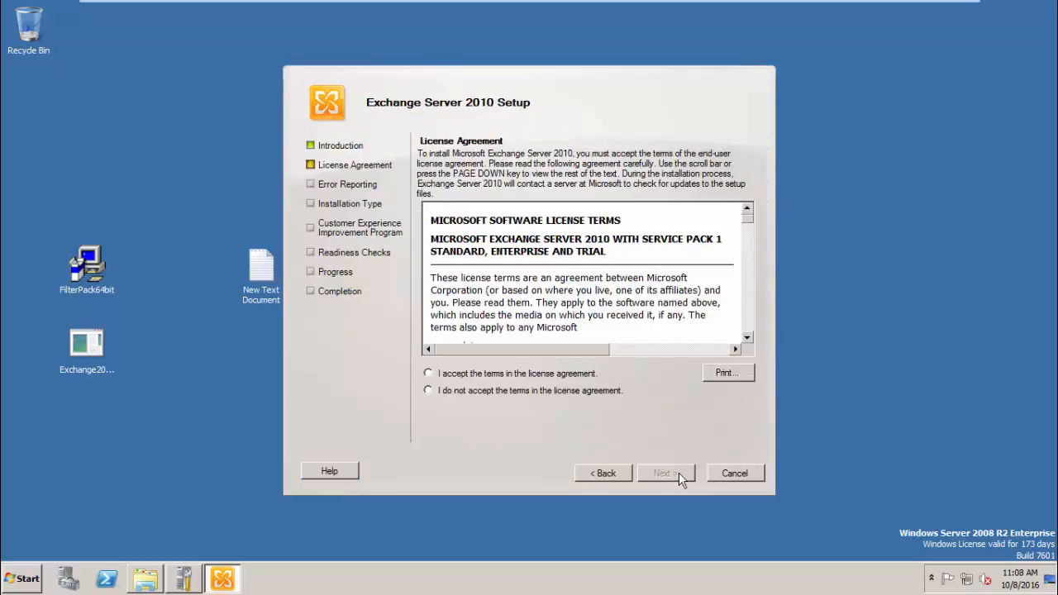
click(428, 372)
click(653, 476)
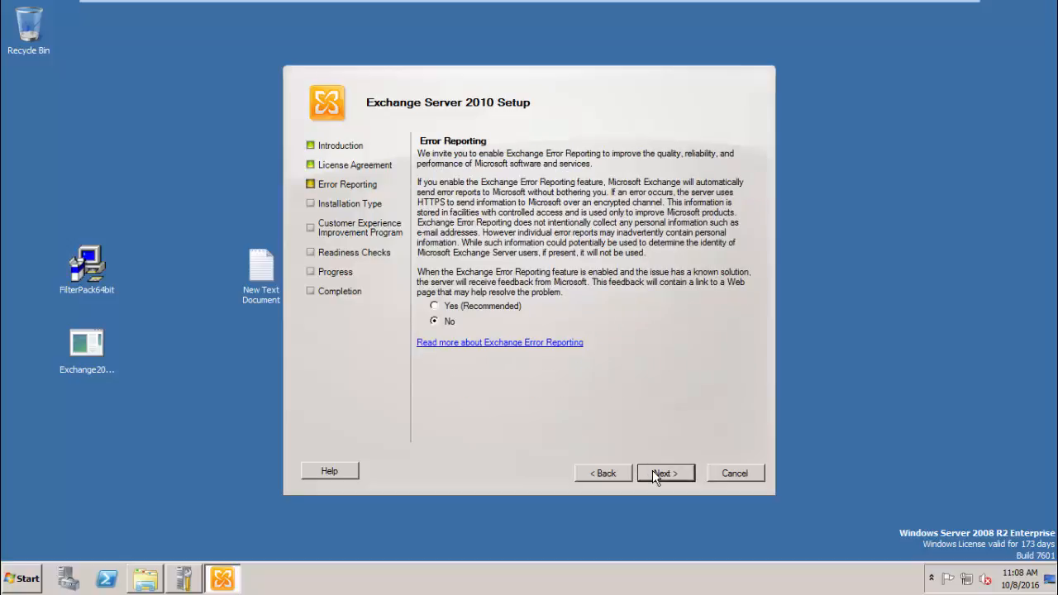
click(653, 473)
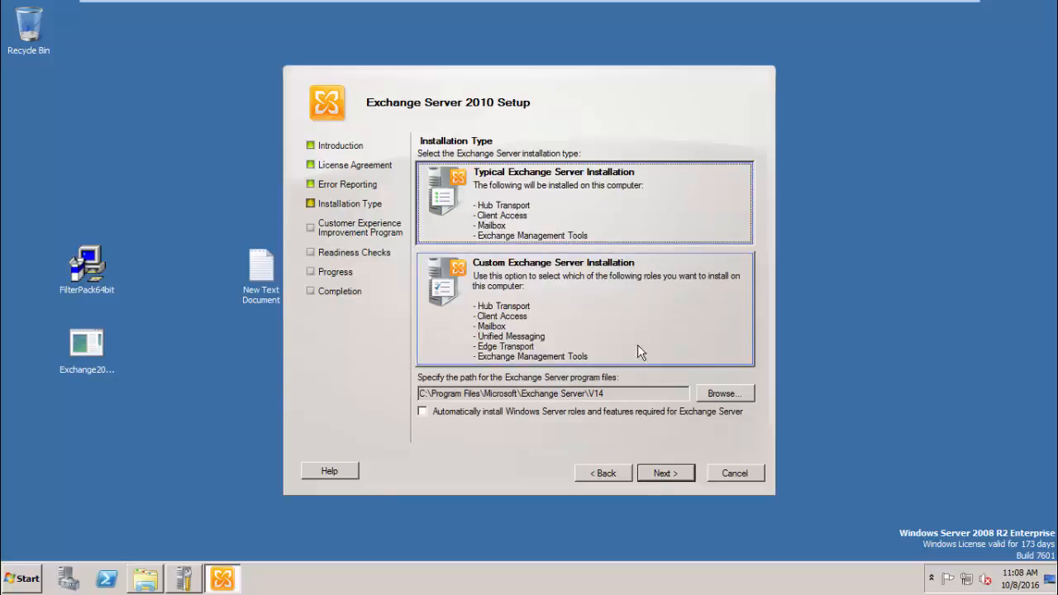
click(662, 472)
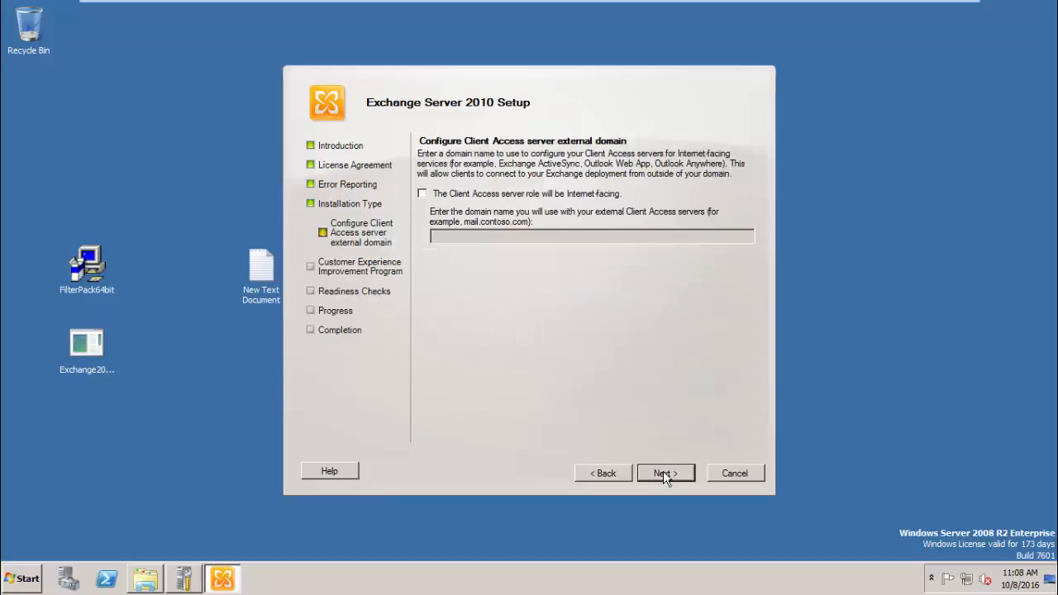
- Make the Client Access role Internet-facing with external domain mail.niyasitpro.com
click(524, 198)
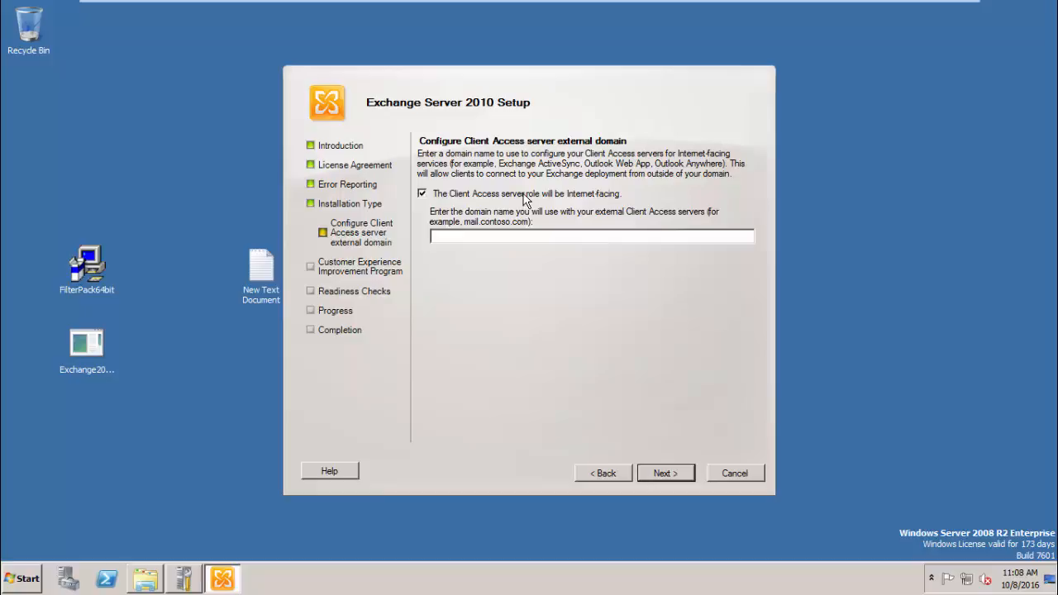
click(523, 237)
text(mail.niyasitpro.com)
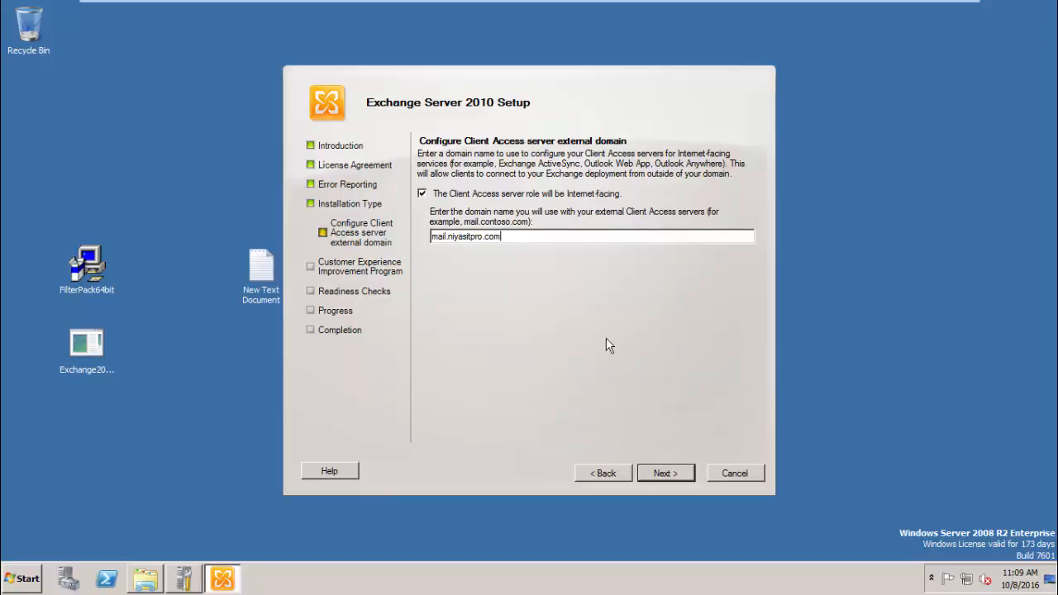
click(653, 468)
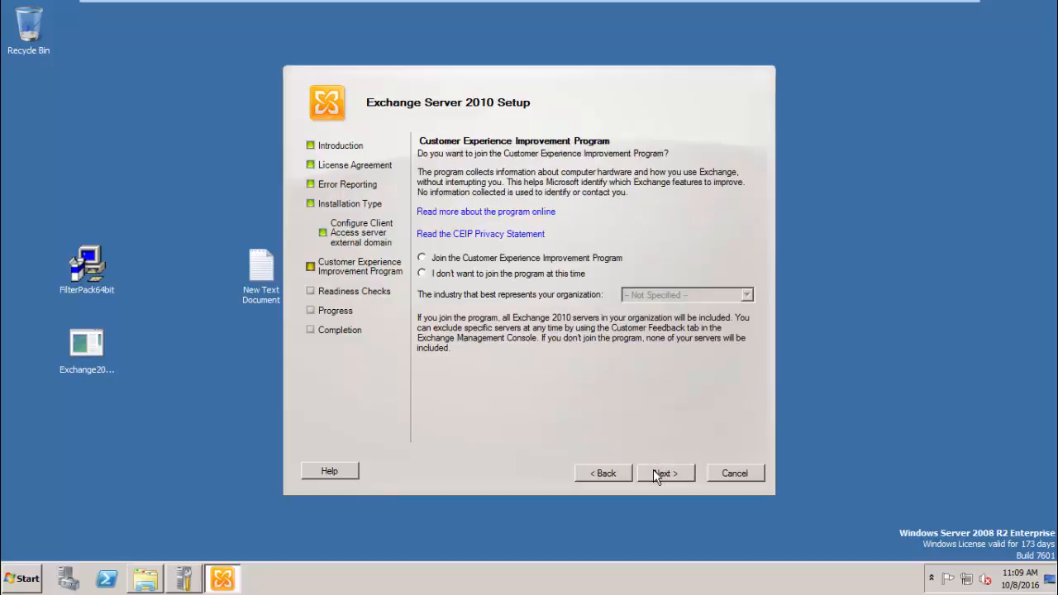
- Decline the Customer Experience program, pass readiness checks, install Exchange, and finish the wizard
click(549, 273)
click(663, 475)
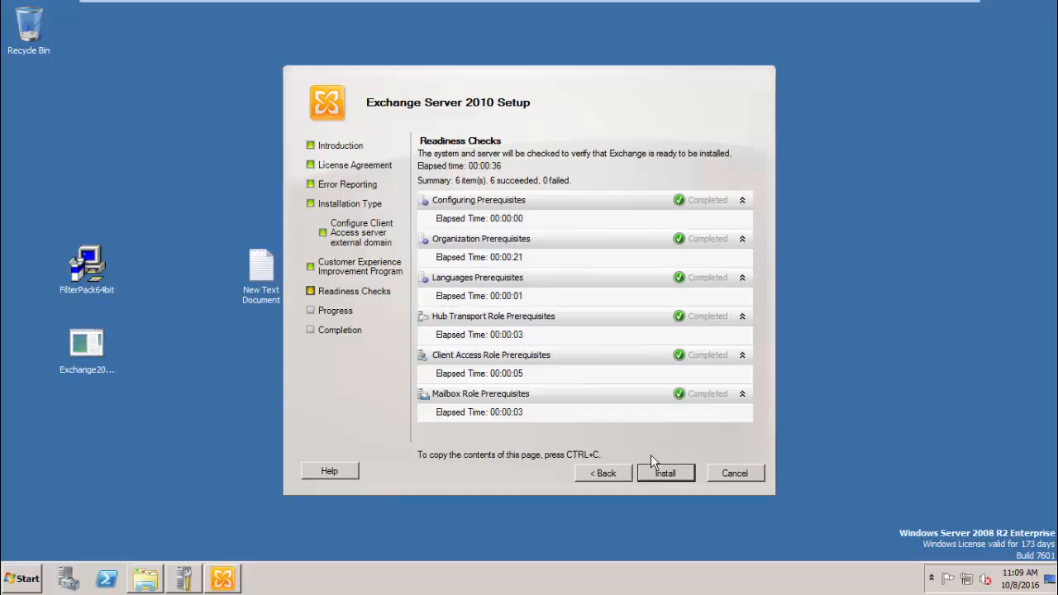
click(665, 473)
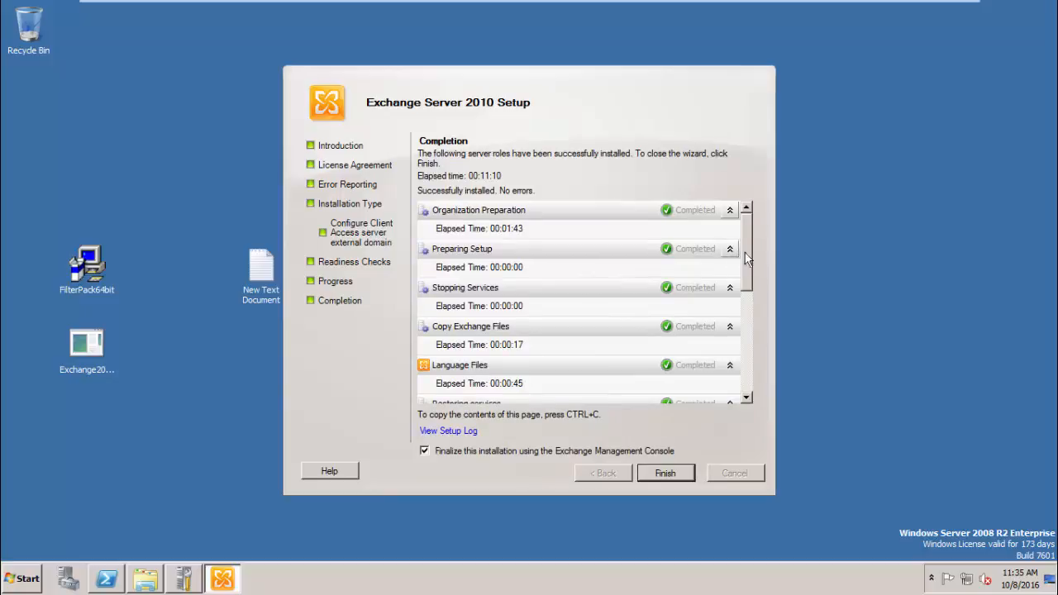
drag(744, 252, 727, 364)
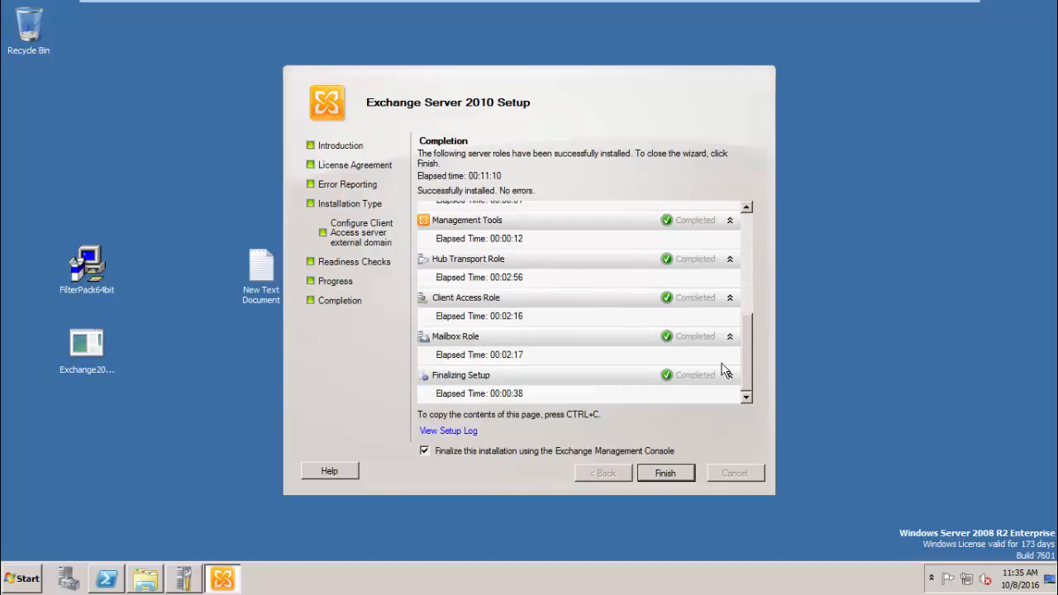
click(671, 476)
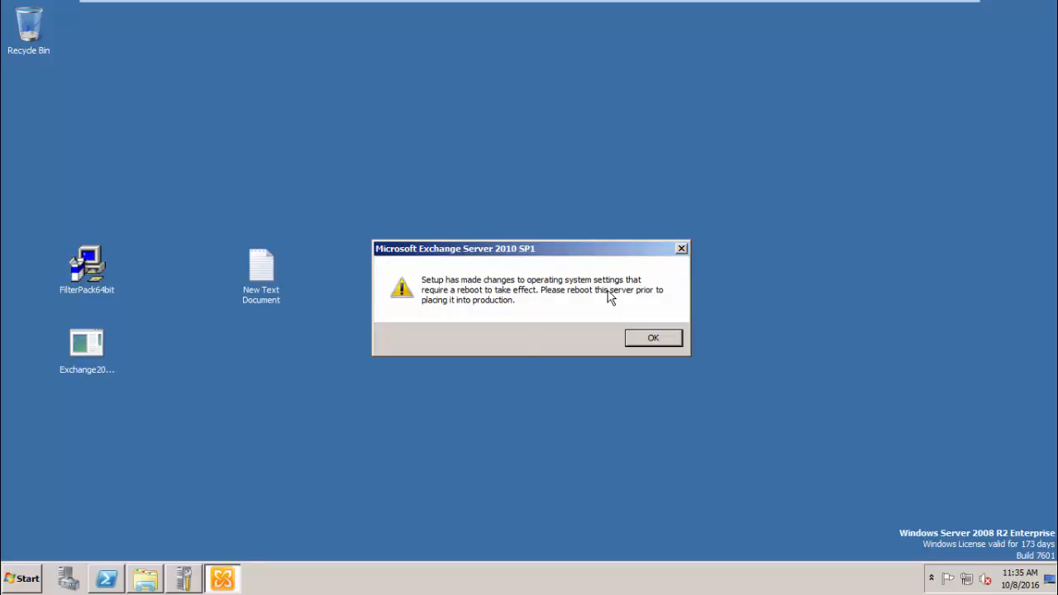
- Acknowledge the reboot and unlicensed notices, then view Organization Configuration mailbox databases and E10's server mailbox settings
click(645, 335)
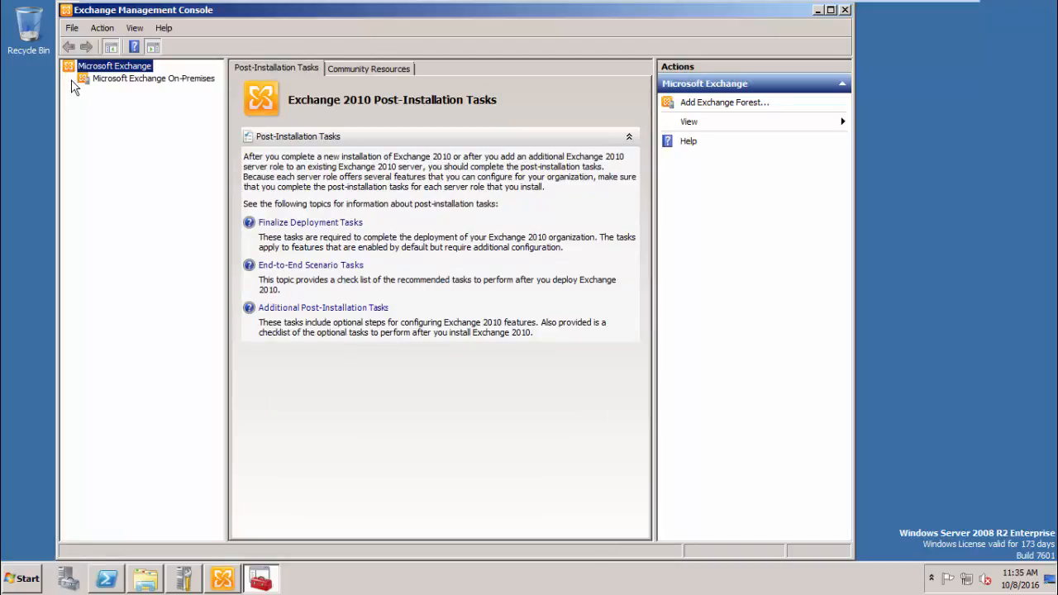
click(106, 81)
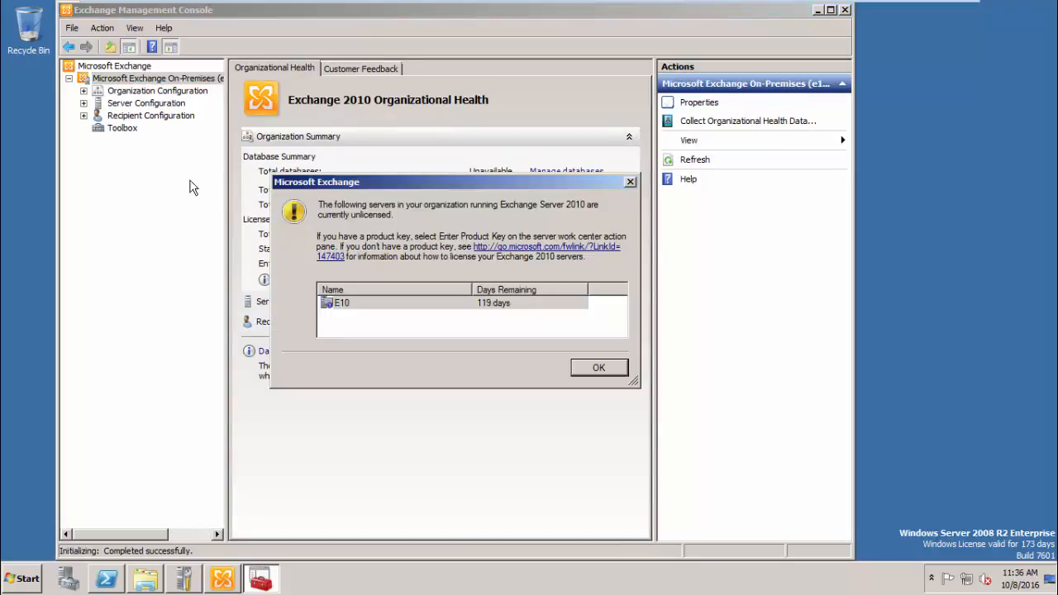
click(589, 370)
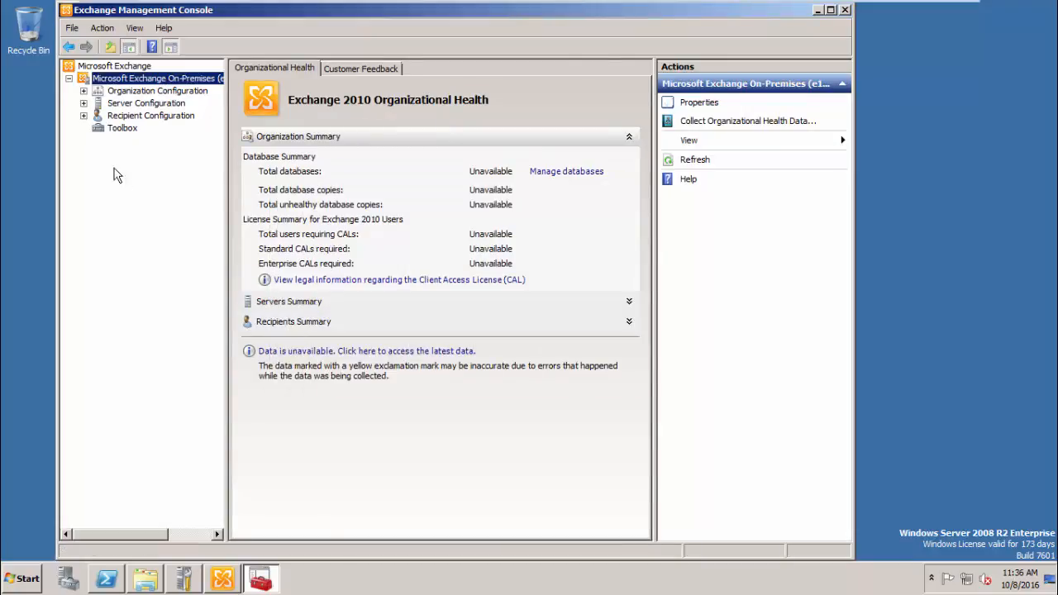
click(83, 91)
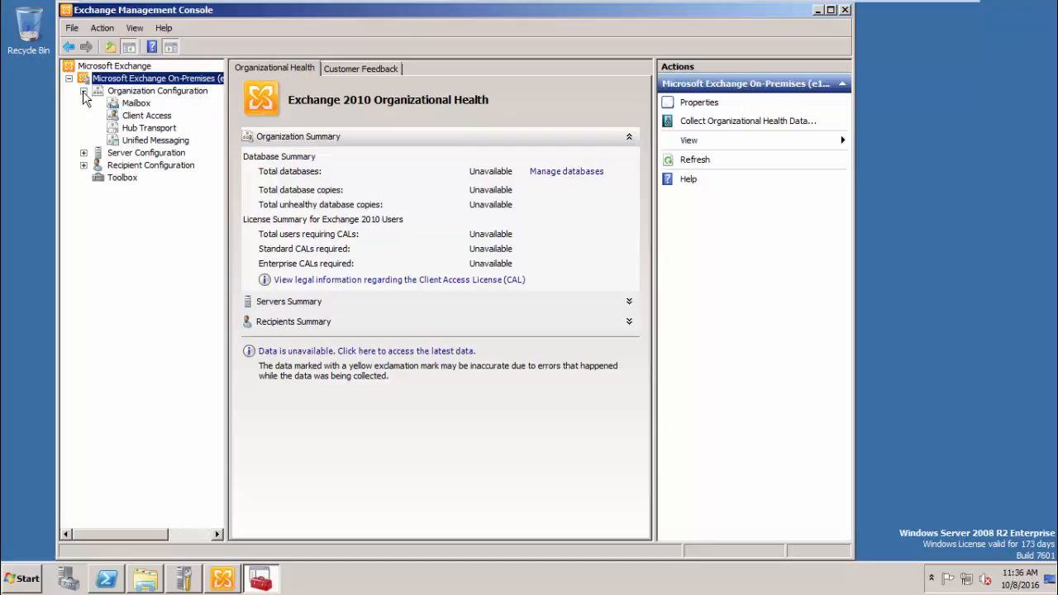
click(125, 105)
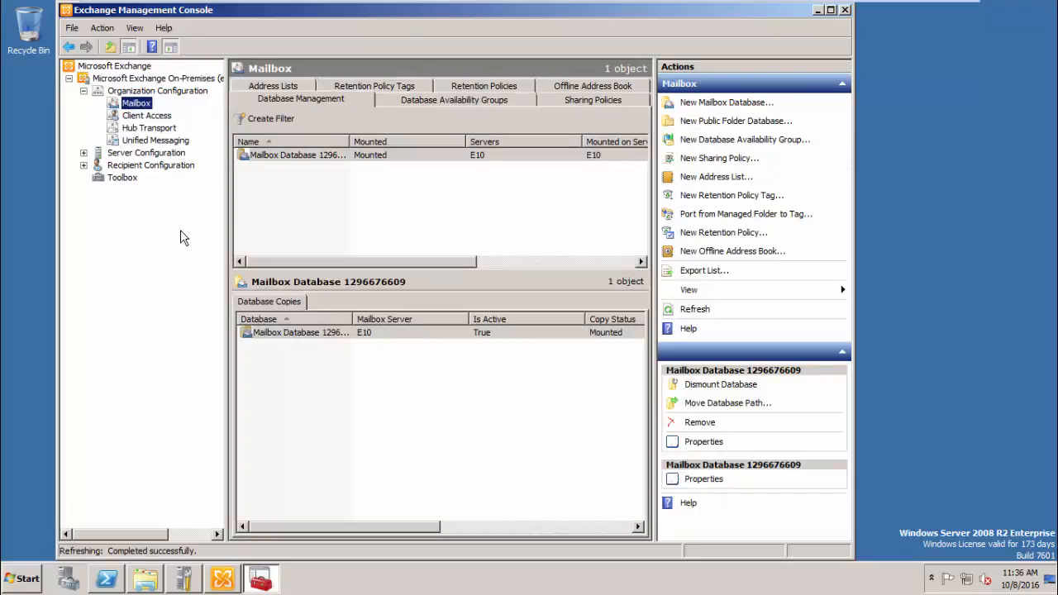
click(83, 153)
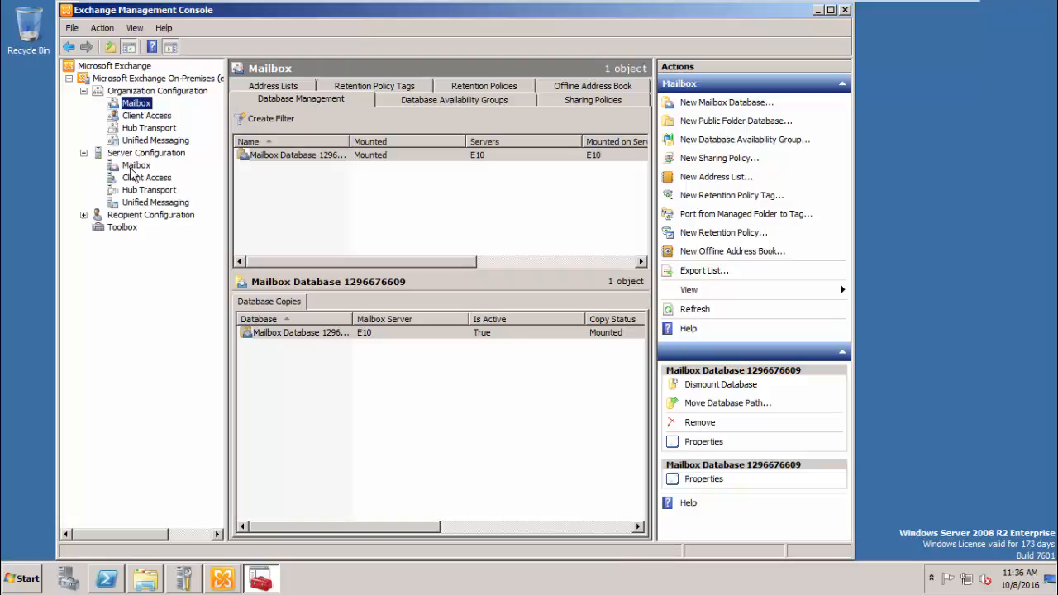
click(132, 167)
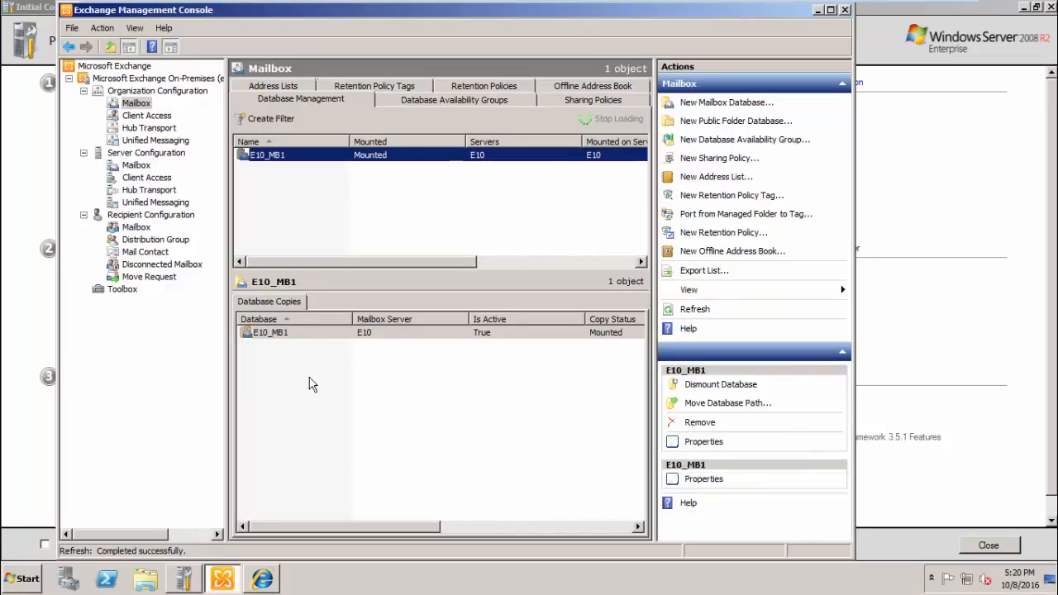
- Open the owa (Default Web Site) properties under E10's Client Access configuration
click(426, 193)
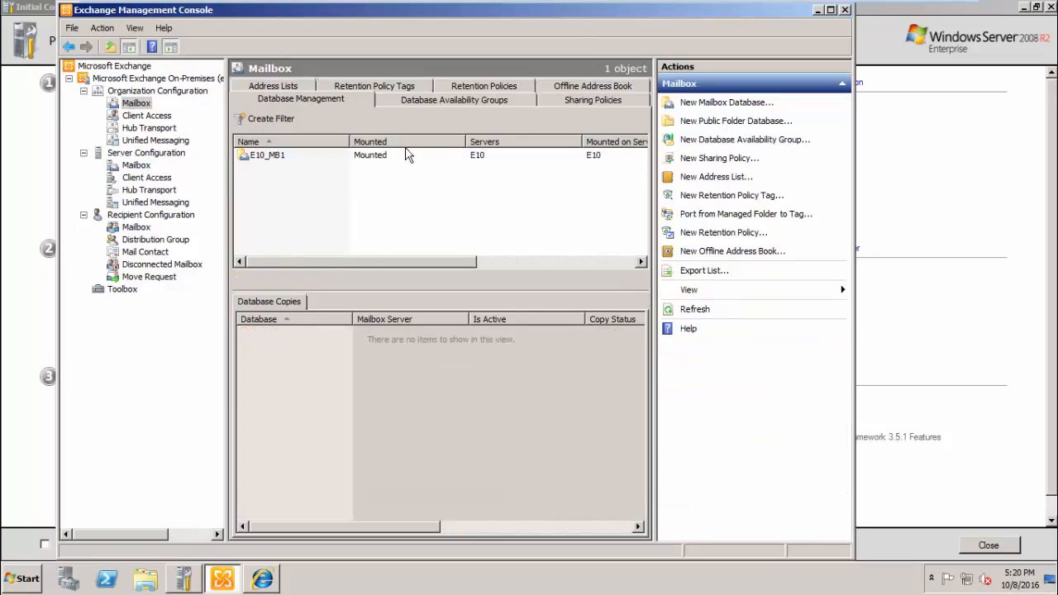
click(403, 156)
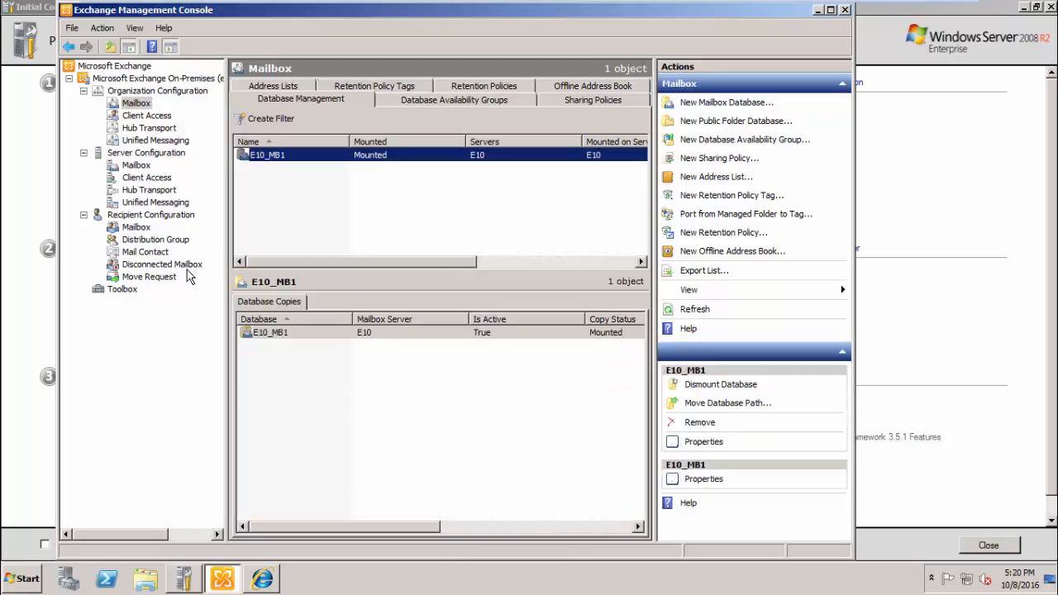
click(141, 231)
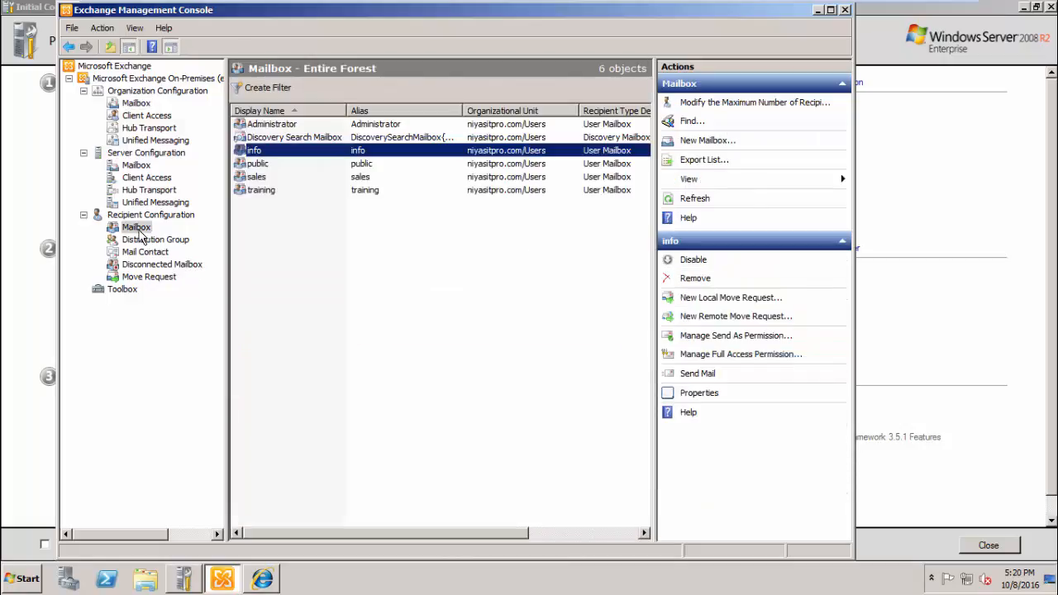
click(144, 177)
double_click(261, 318)
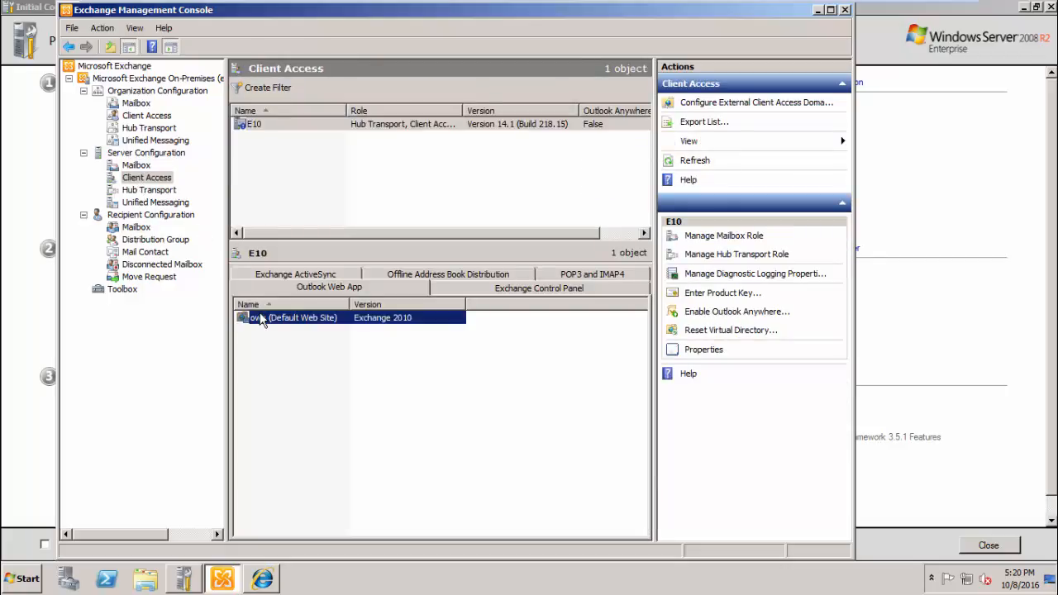
drag(193, 262, 68, 257)
click(208, 483)
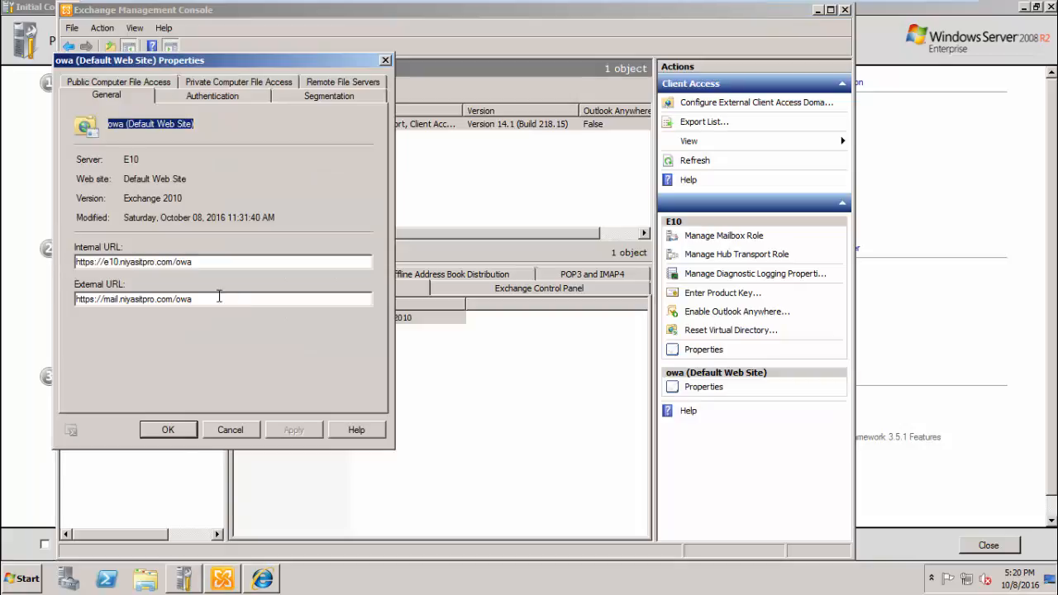
click(204, 265)
drag(204, 266, 70, 258)
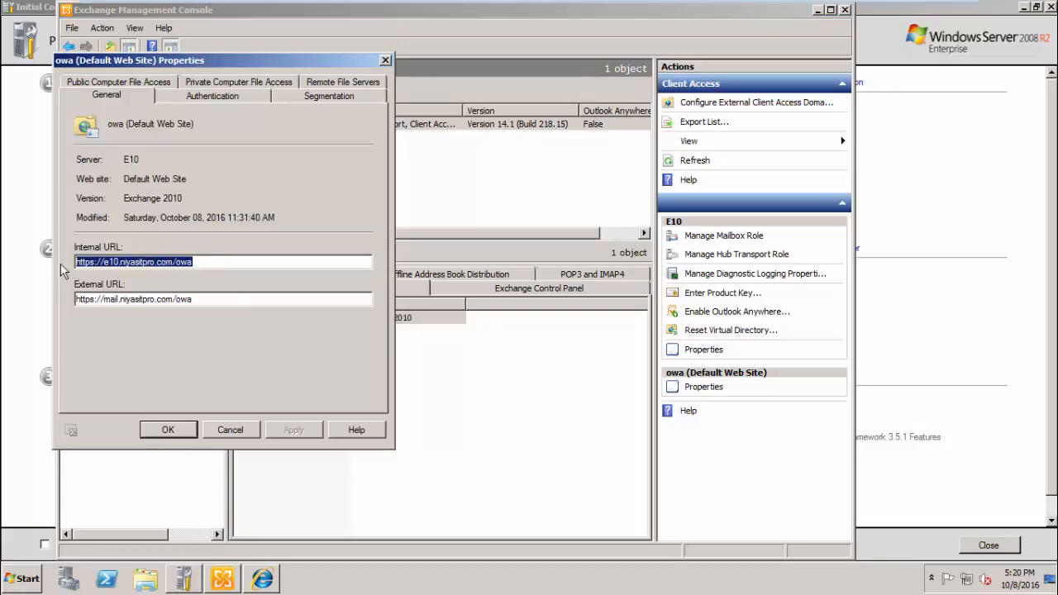
click(206, 494)
click(206, 262)
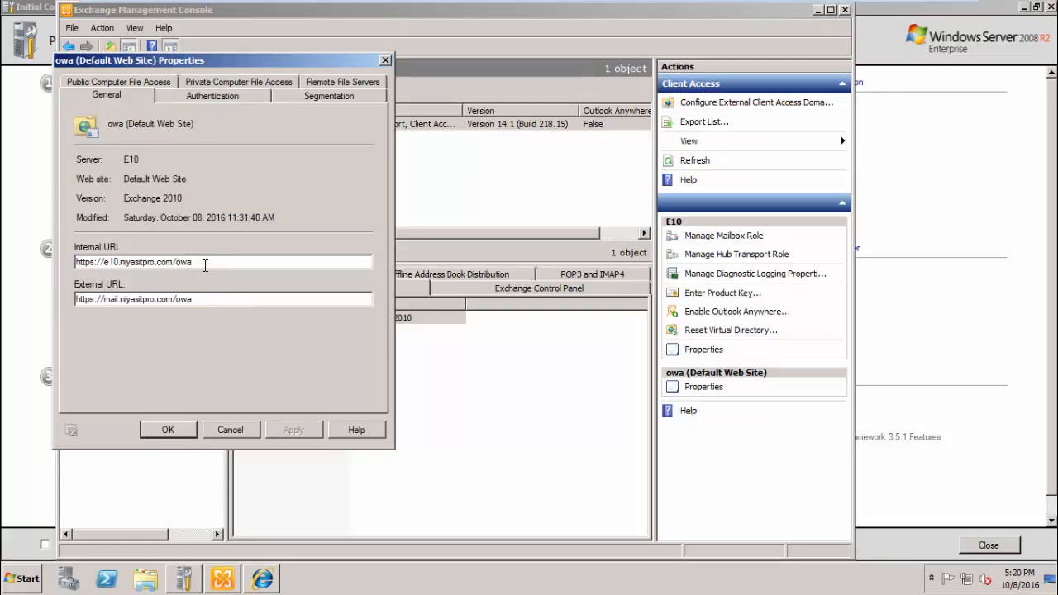
drag(205, 261, 62, 262)
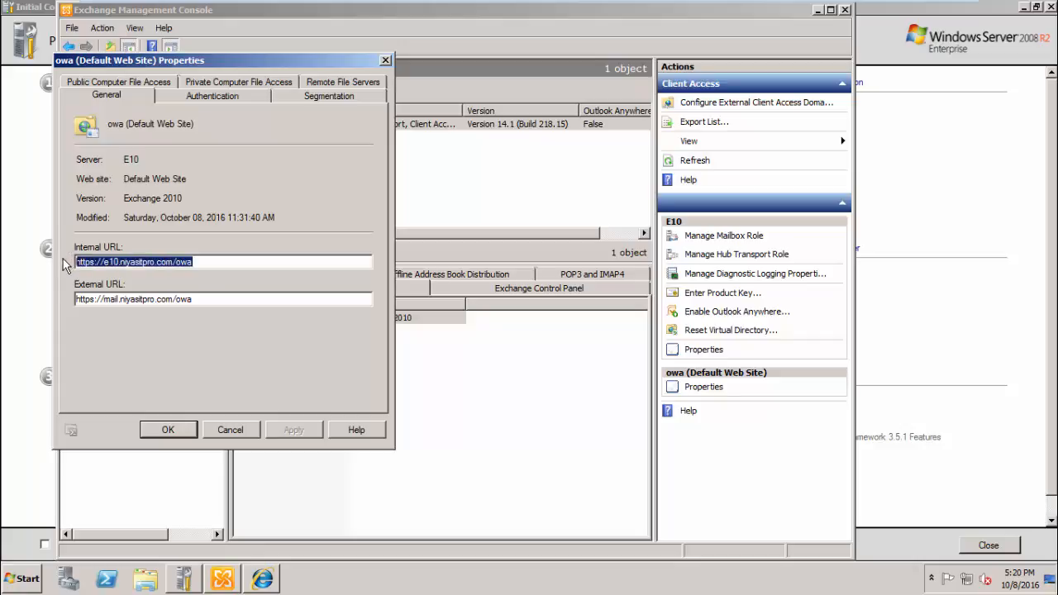
click(213, 494)
drag(200, 262, 68, 262)
click(268, 580)
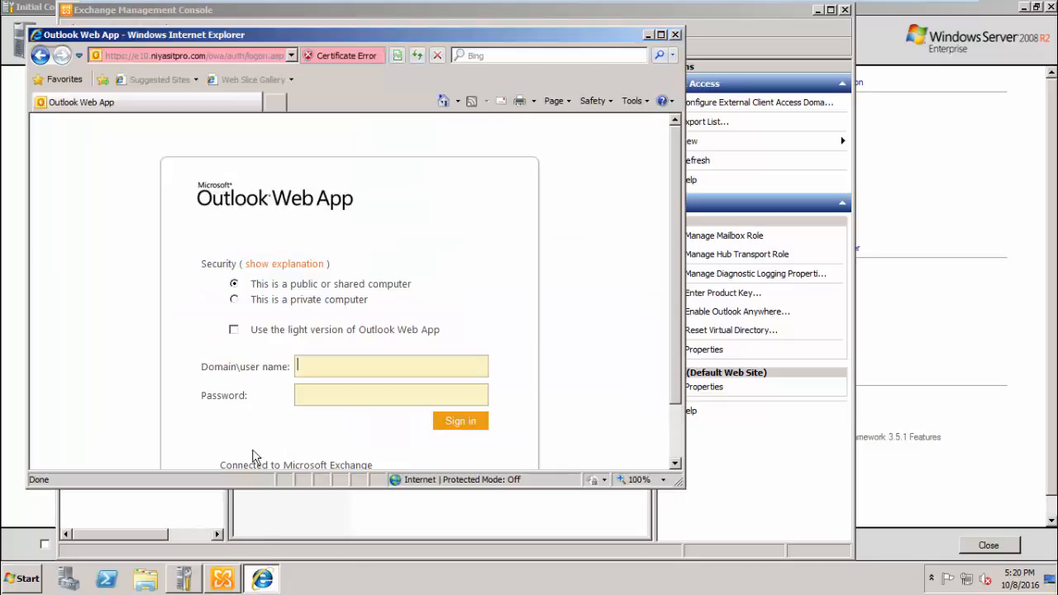
- Sign in to Outlook Web App with the user's name and password, view the inbox, then close the browser
double_click(473, 38)
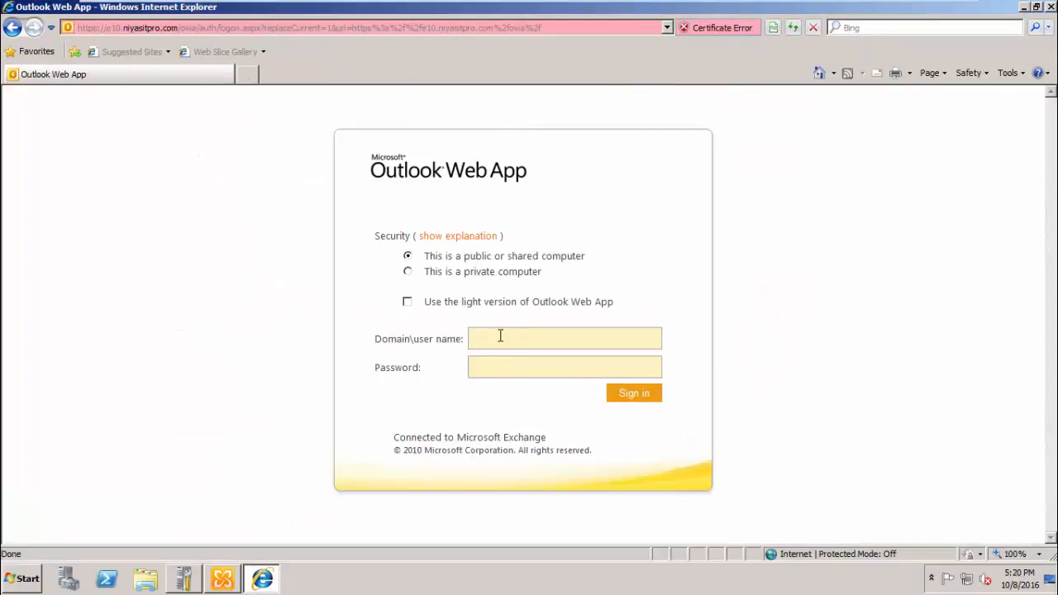
text(IN)
text(yas)
text(••••)
key(Return)
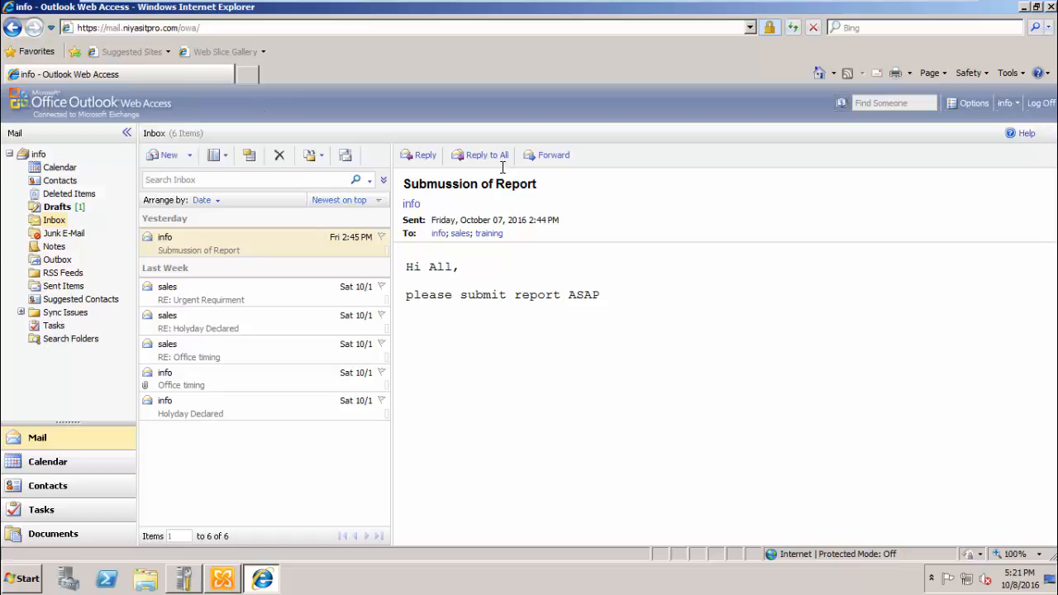
click(1051, 7)
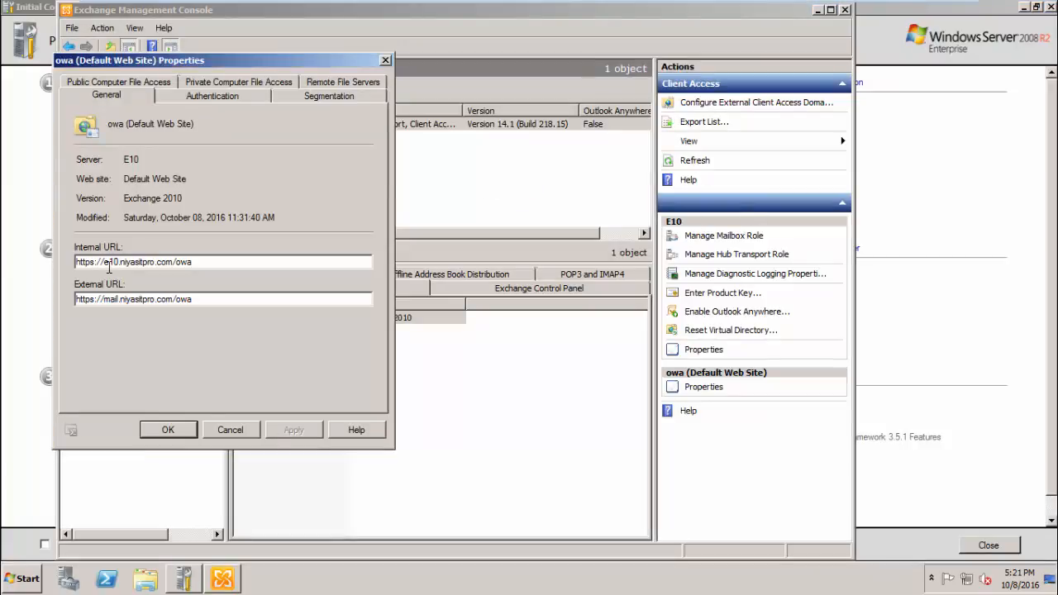
- Close E10's owa properties without saving and switch to the E7 server machine
drag(220, 261, 74, 262)
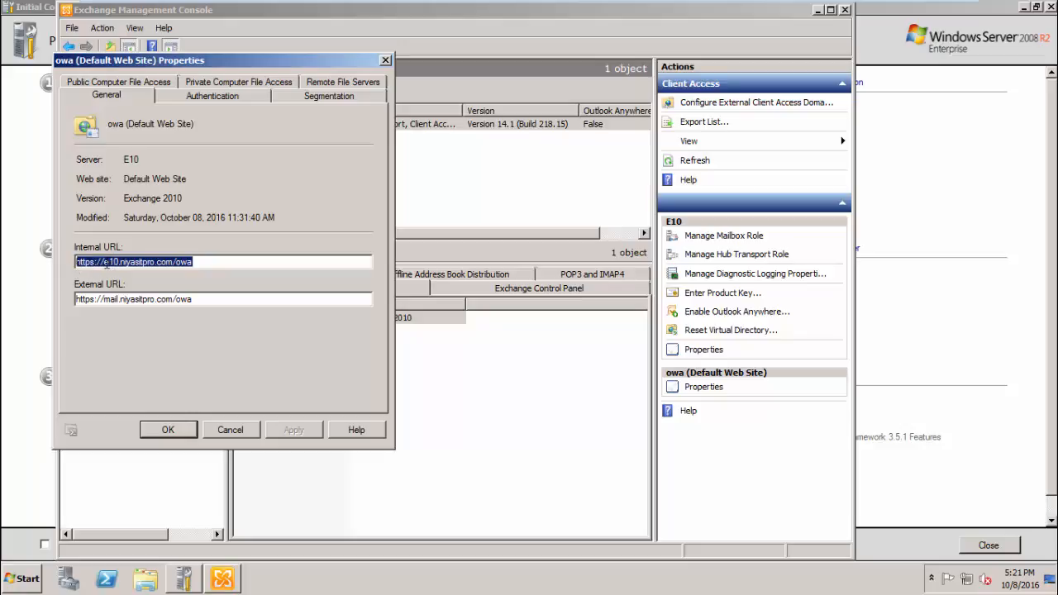
click(237, 431)
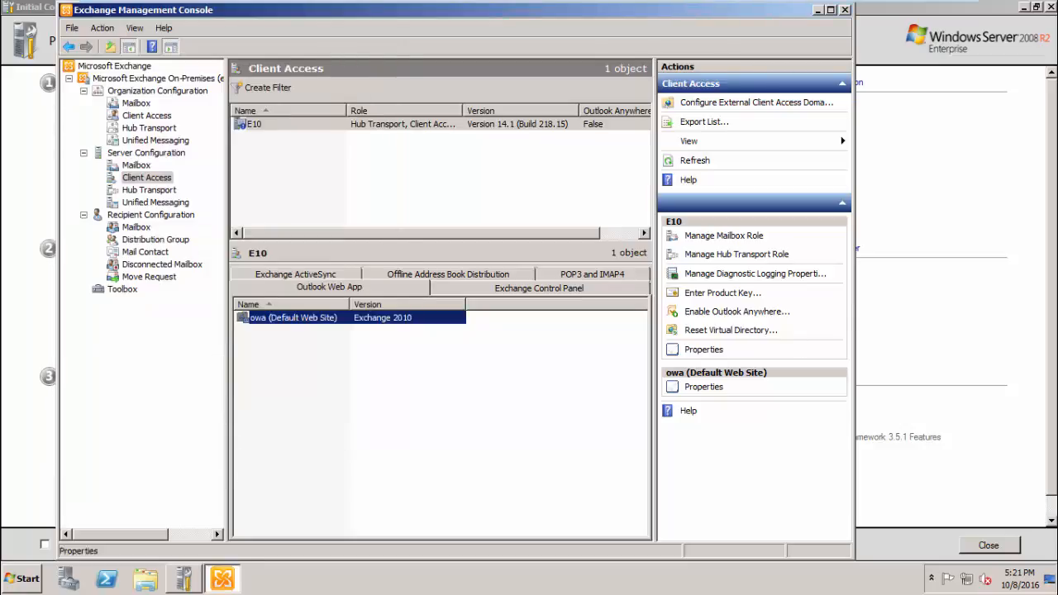
mouse_move(841, 4)
click(761, 11)
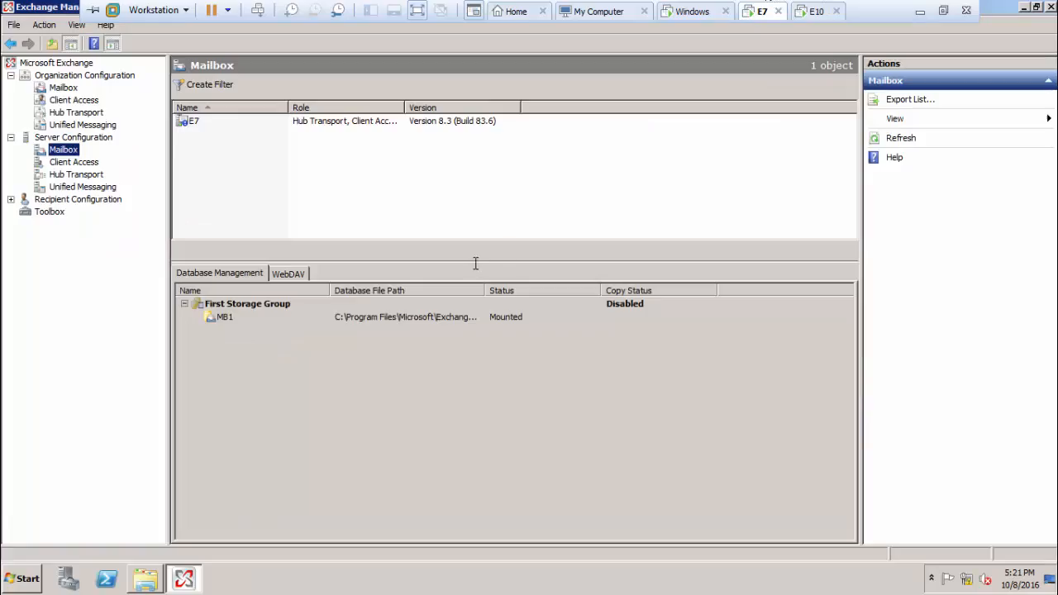
click(73, 162)
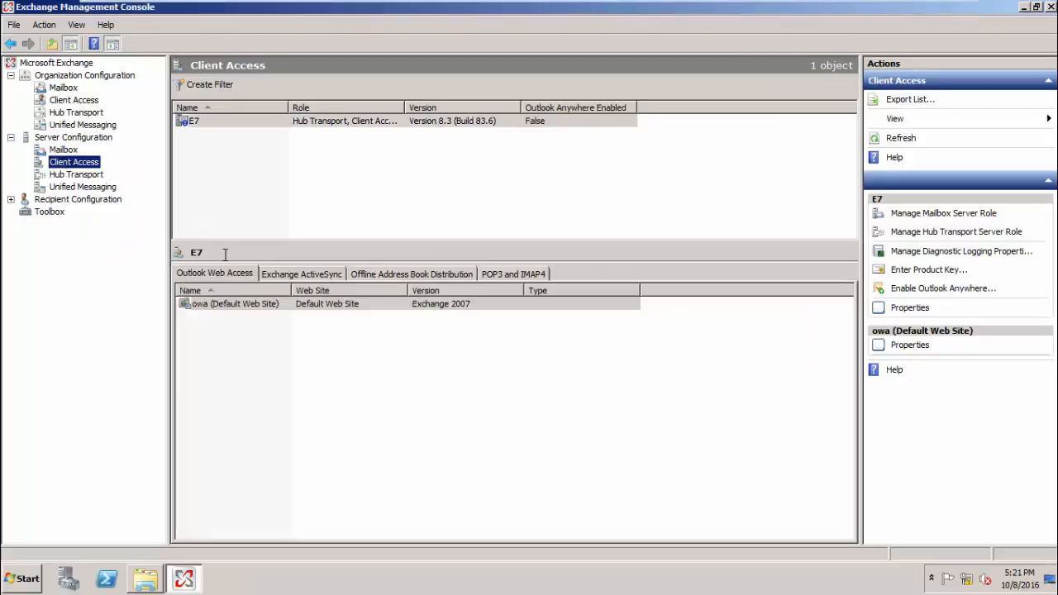
right_click(284, 305)
click(308, 312)
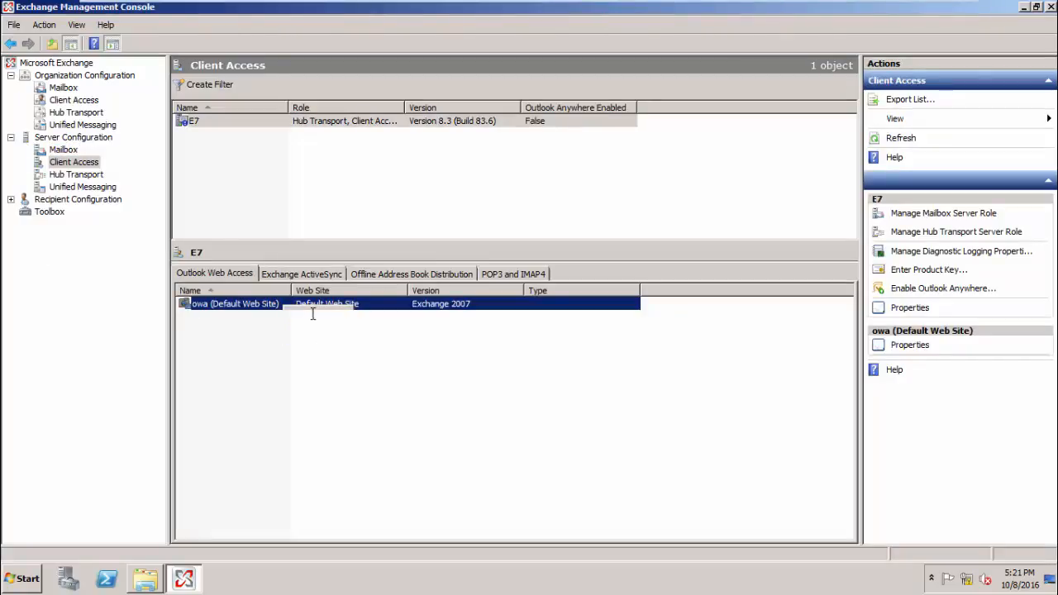
drag(507, 302, 364, 298)
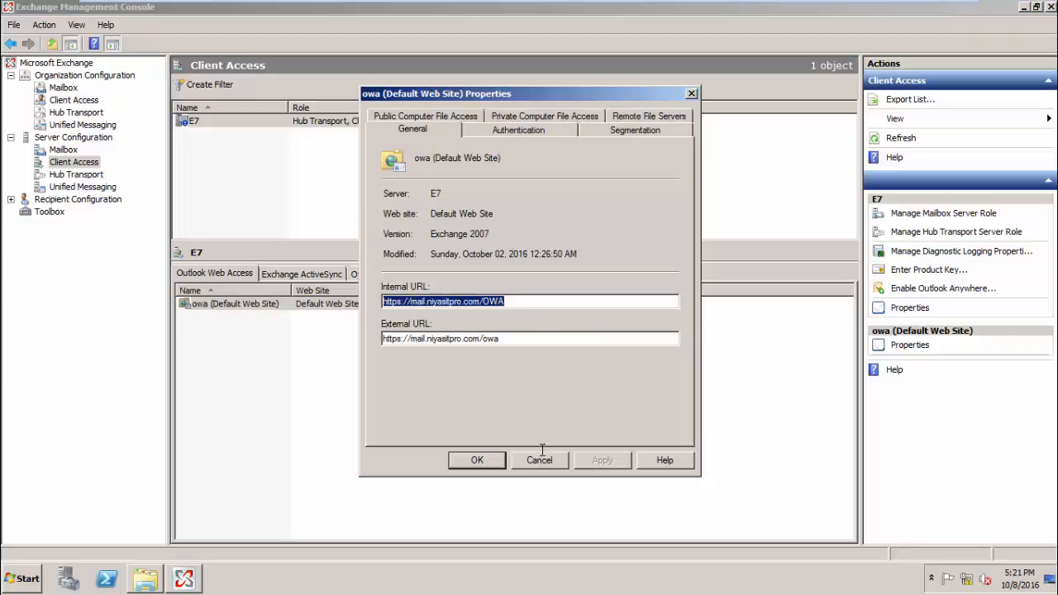
click(499, 459)
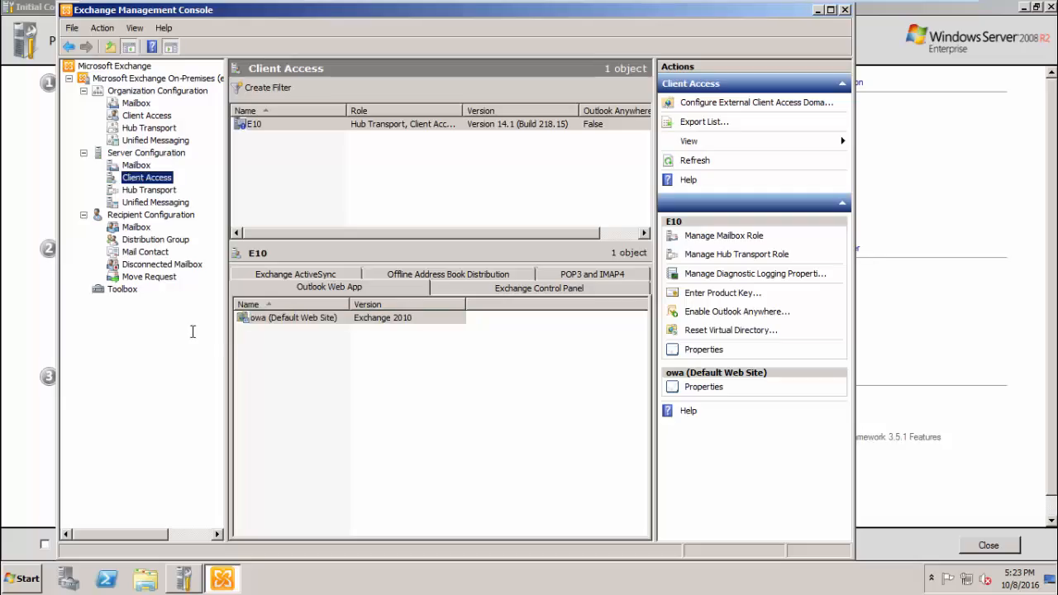
- Begin a new local move request for the info mailbox targeting database E10_MB1
click(137, 228)
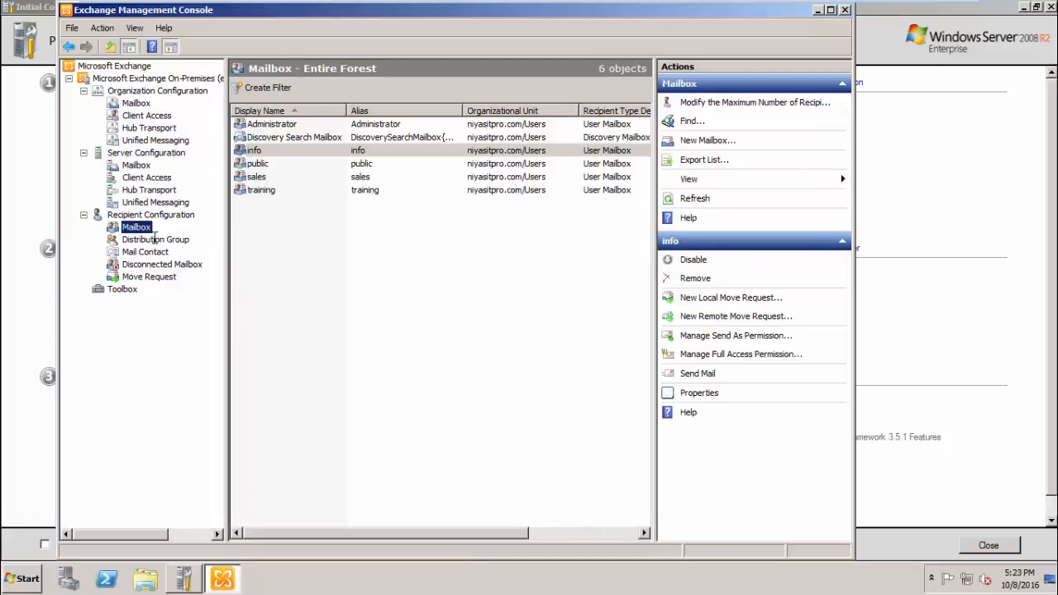
click(275, 151)
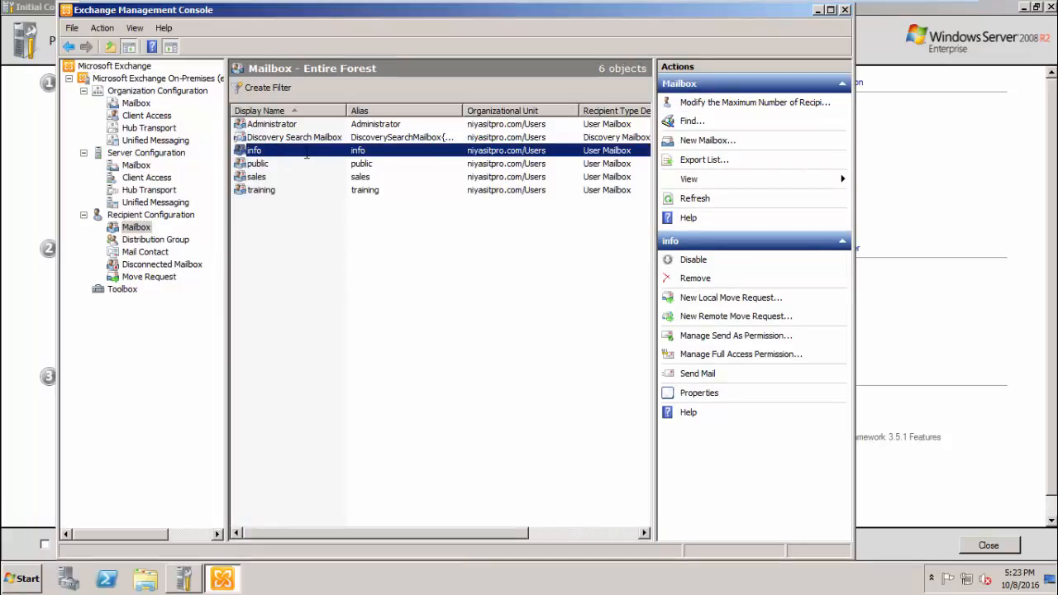
right_click(306, 155)
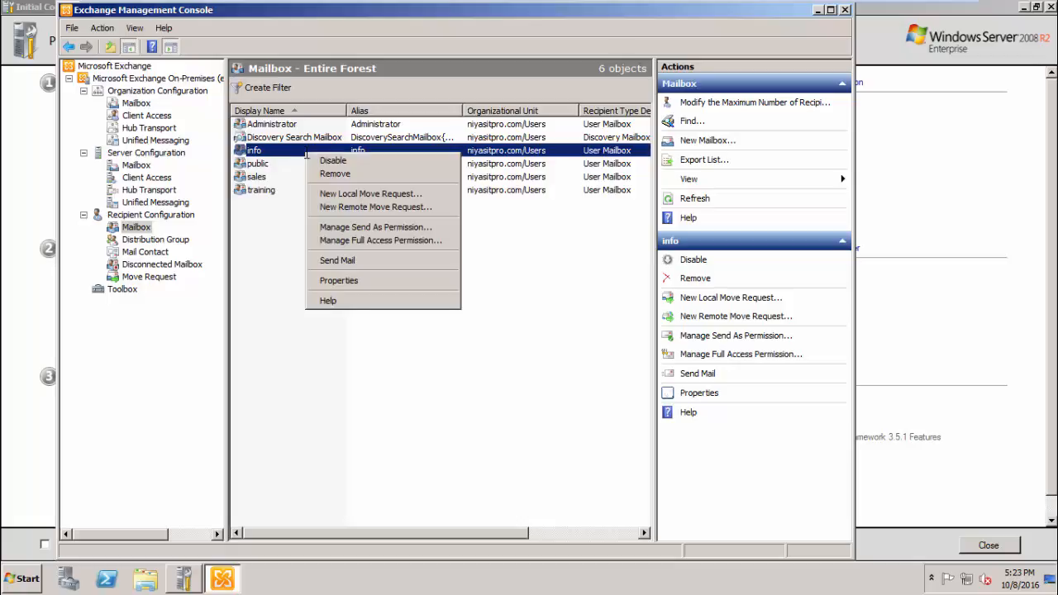
click(356, 193)
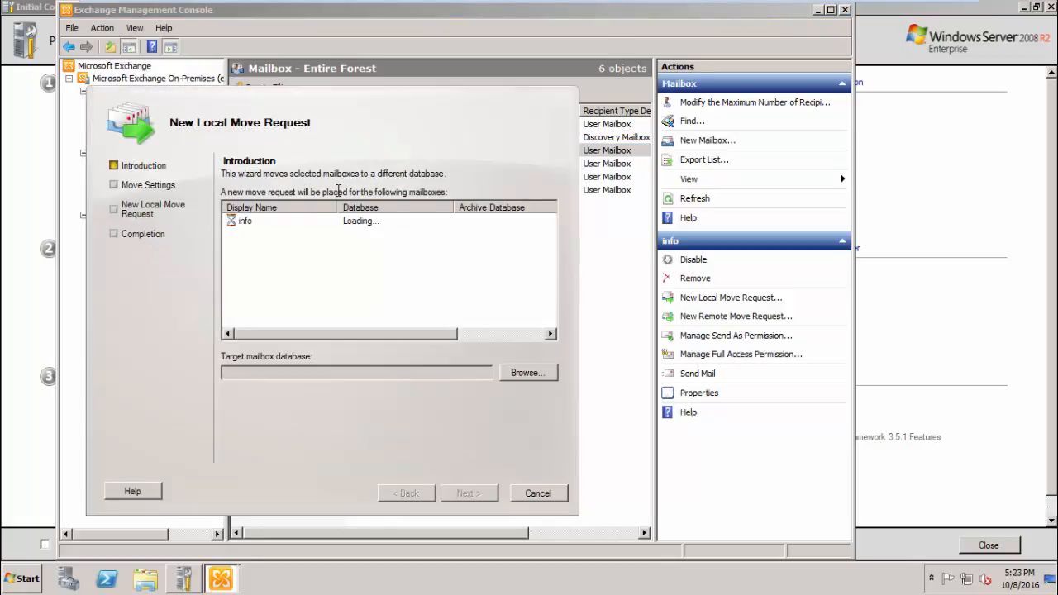
click(531, 372)
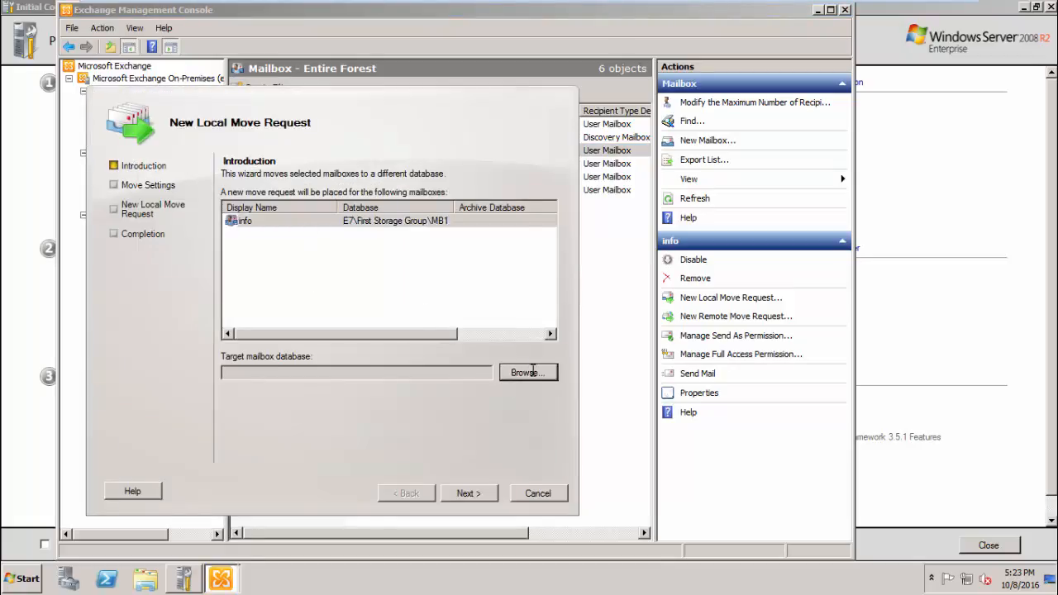
click(179, 214)
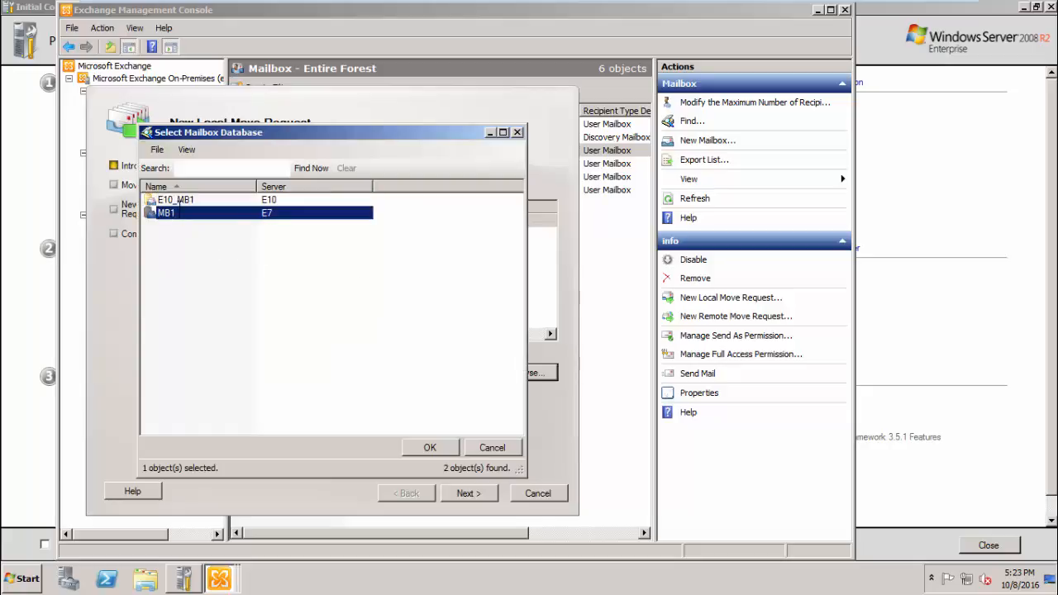
click(180, 199)
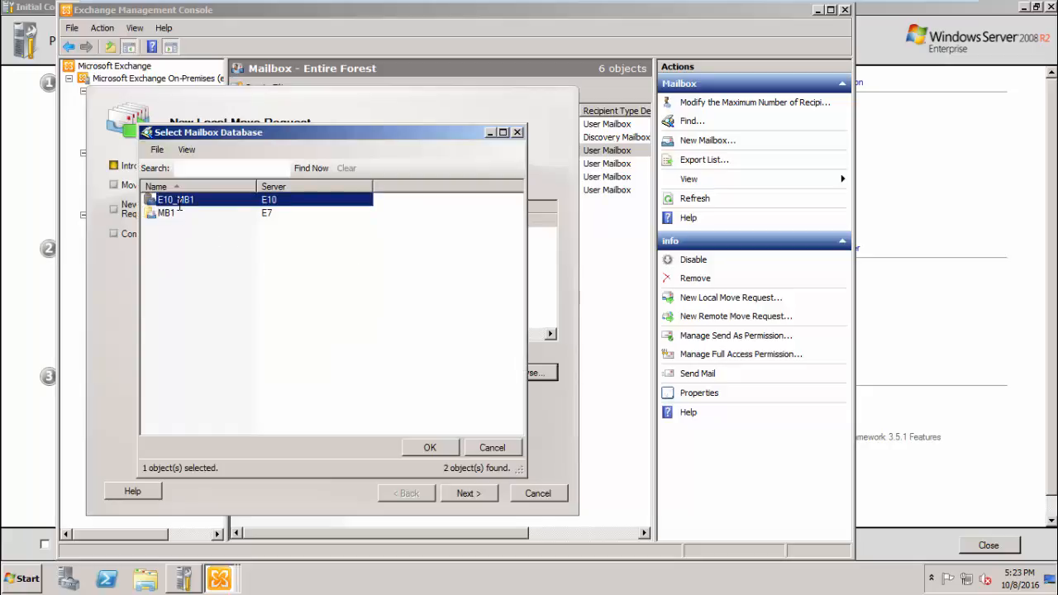
click(433, 447)
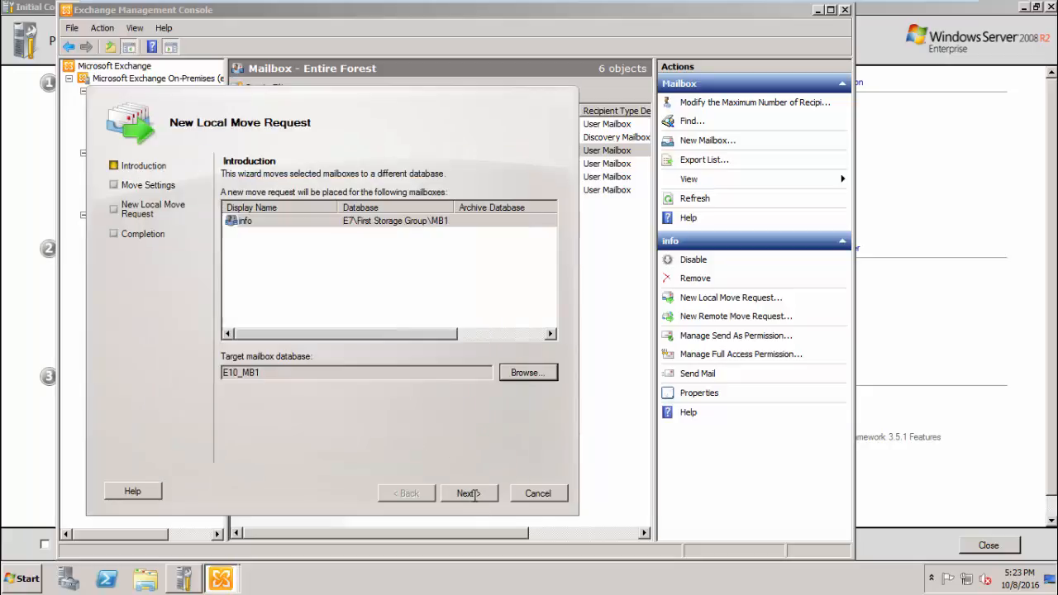
- Create the move request and close the wizard once it completes
click(468, 493)
click(469, 494)
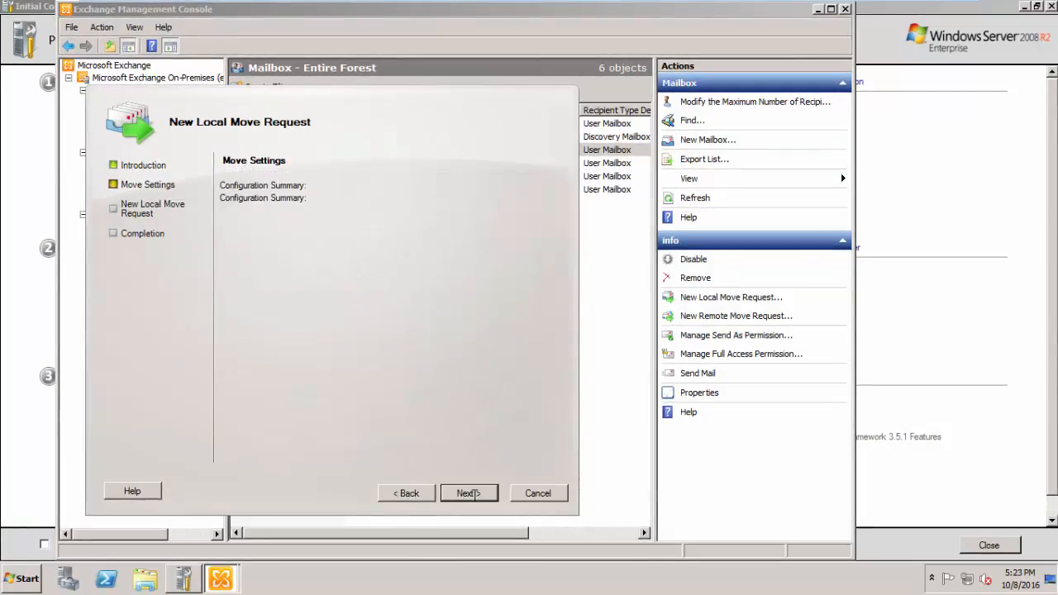
click(468, 494)
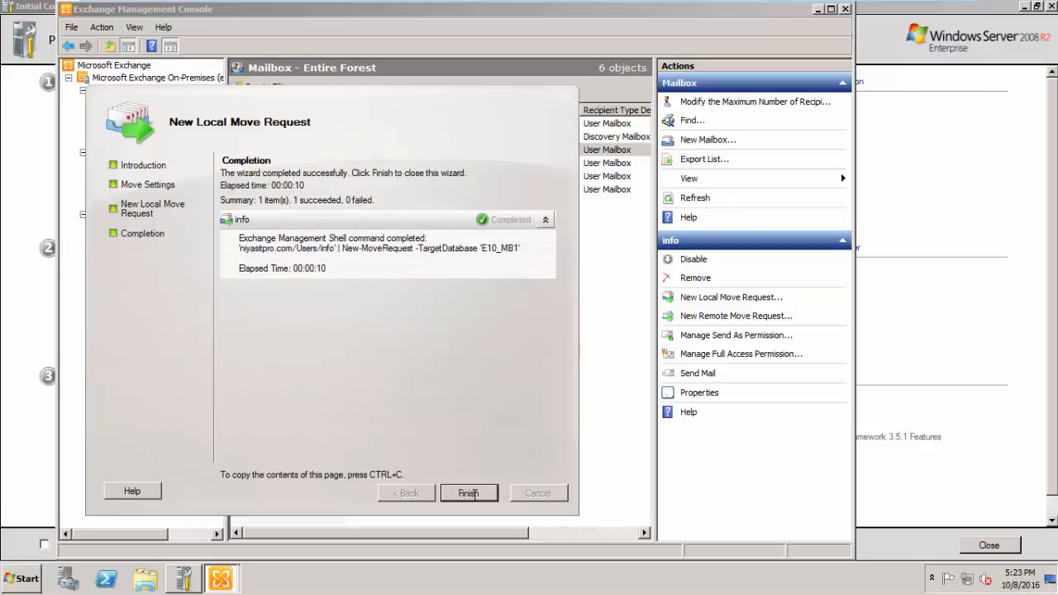
click(468, 493)
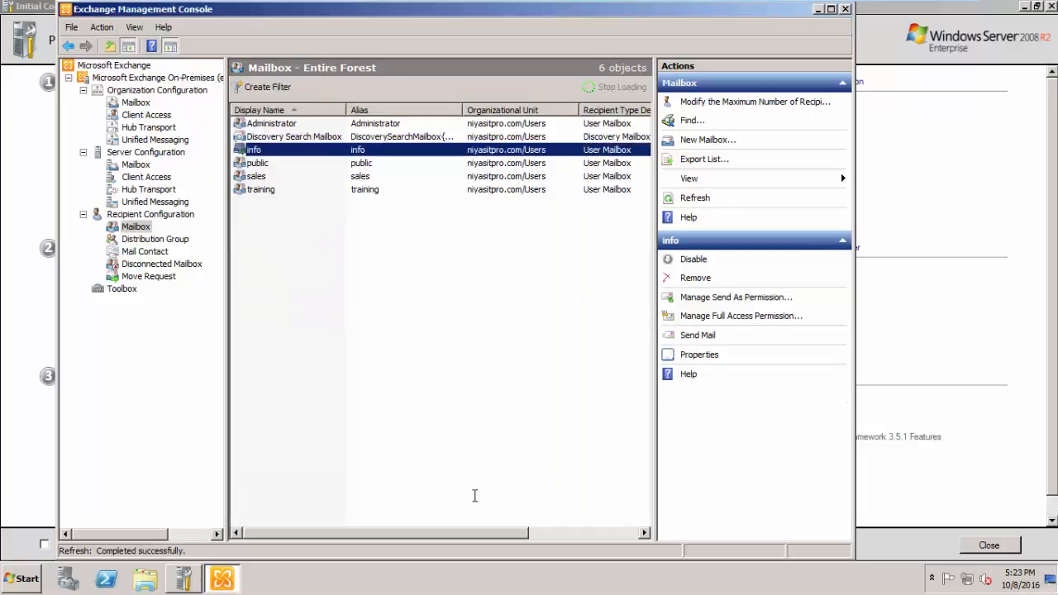
click(30, 568)
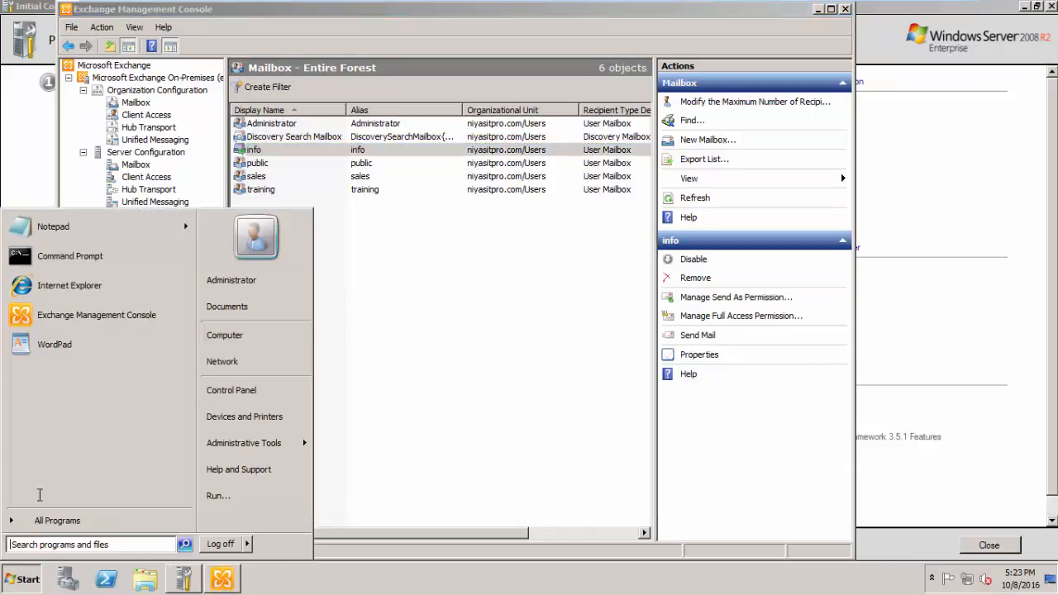
click(52, 289)
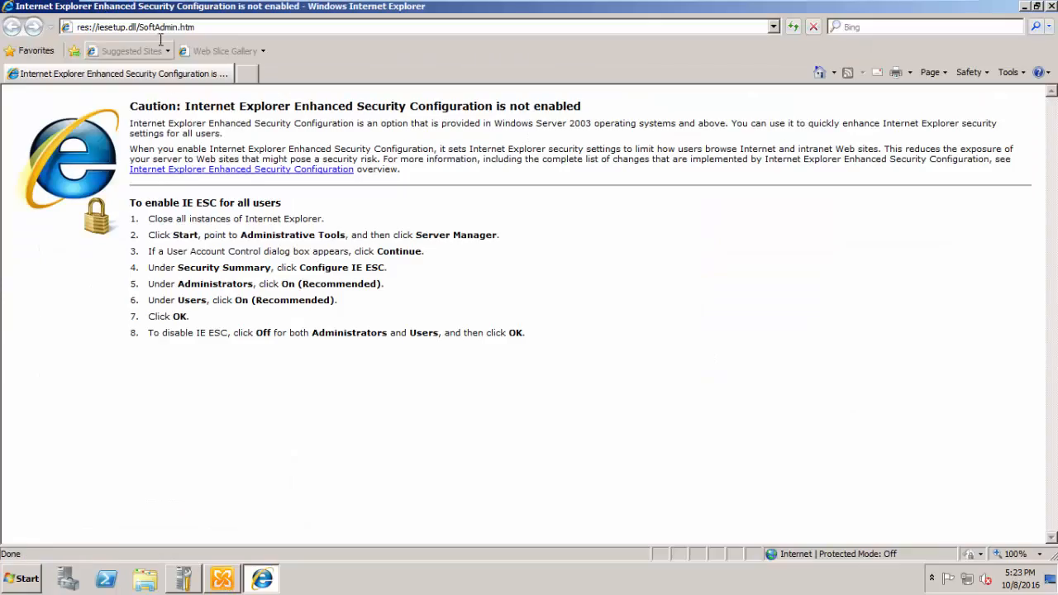
click(157, 26)
text(ht)
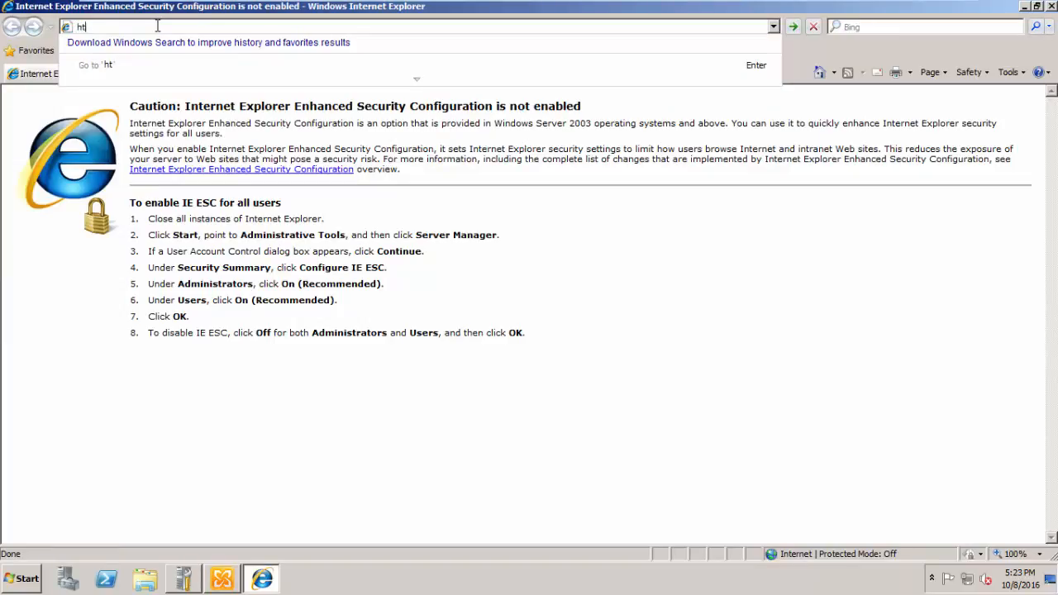
text(tps://e10)
key(Down)
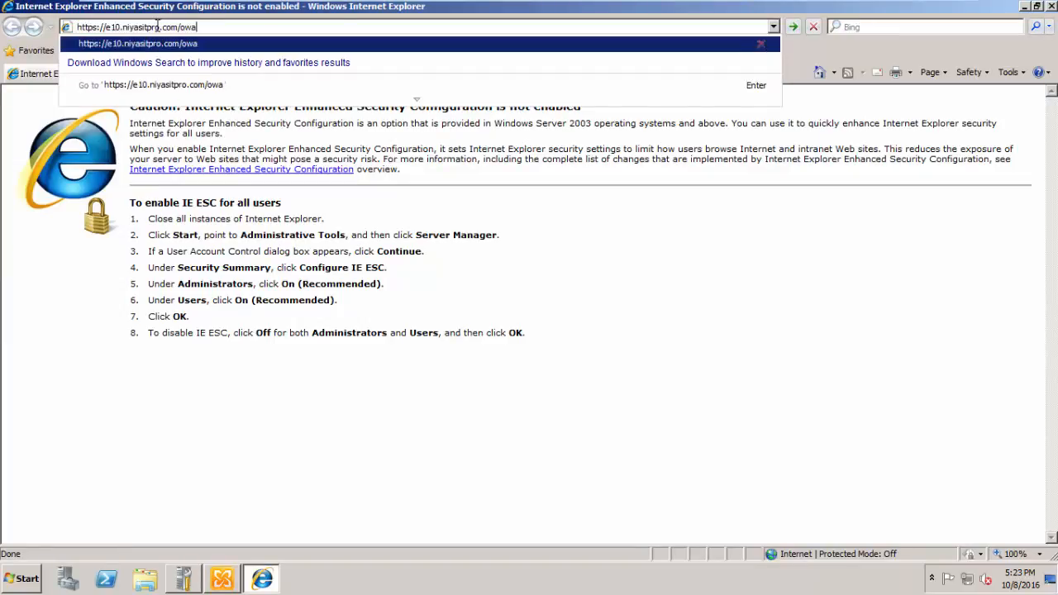
key(Return)
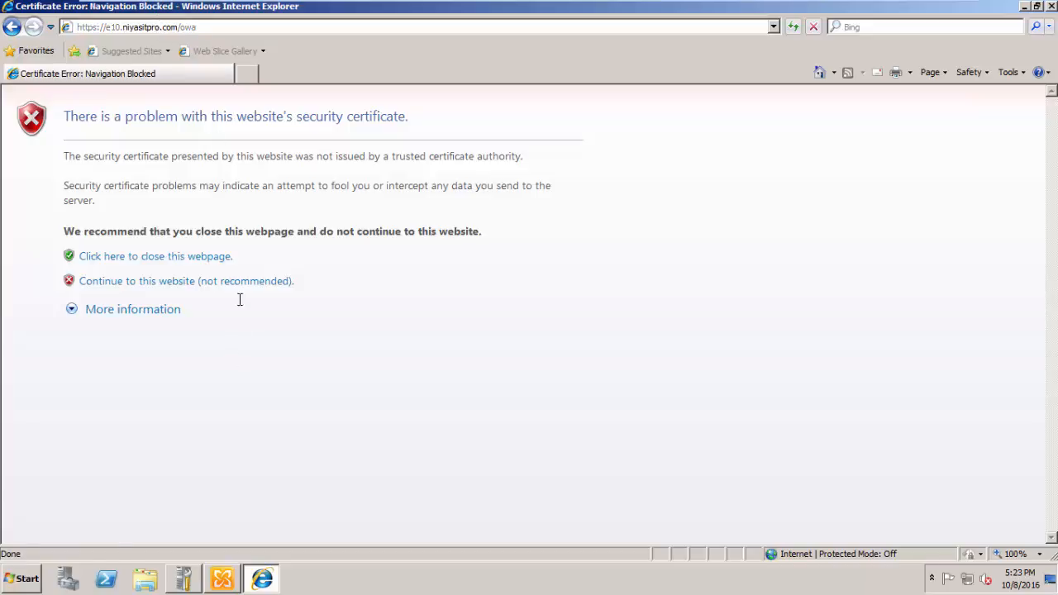
click(238, 282)
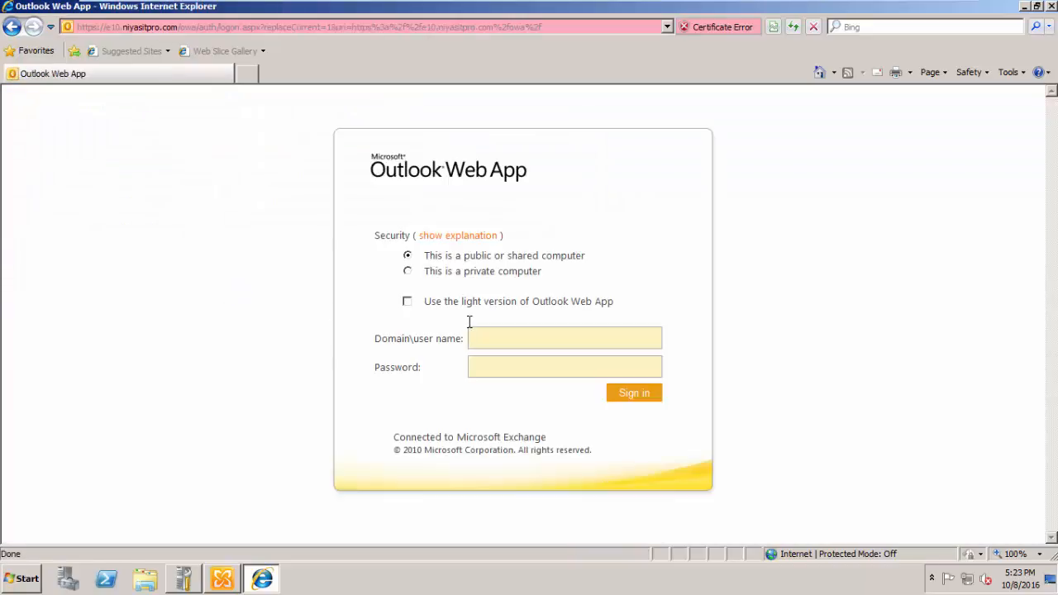
- Sign in as the info user and read the Urgent Requirment, Holyday Declared and Office timing messages
text(niyasit\info12)
key(Return)
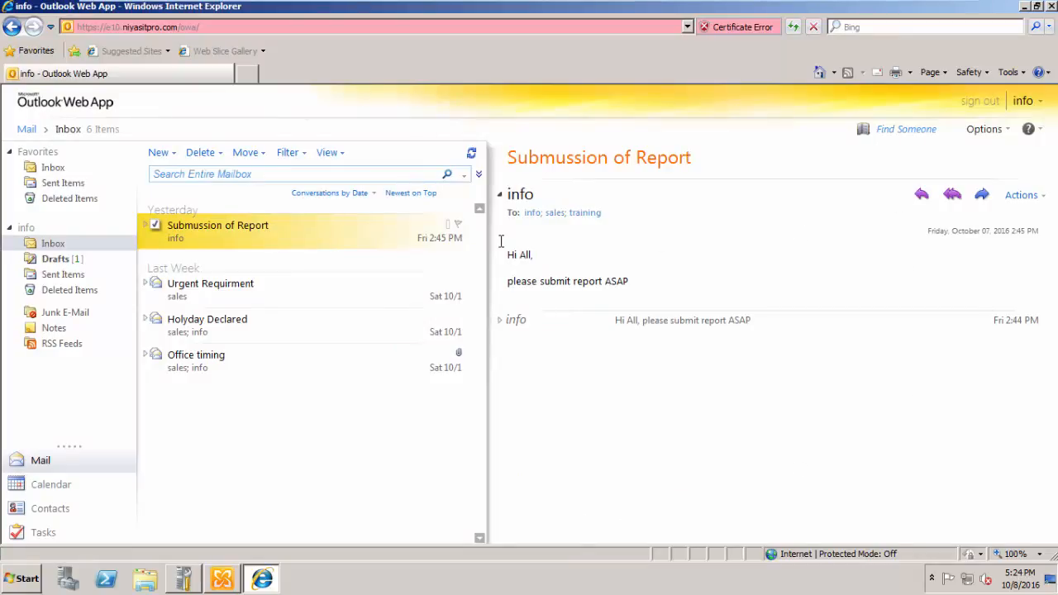
click(236, 283)
click(195, 319)
click(174, 355)
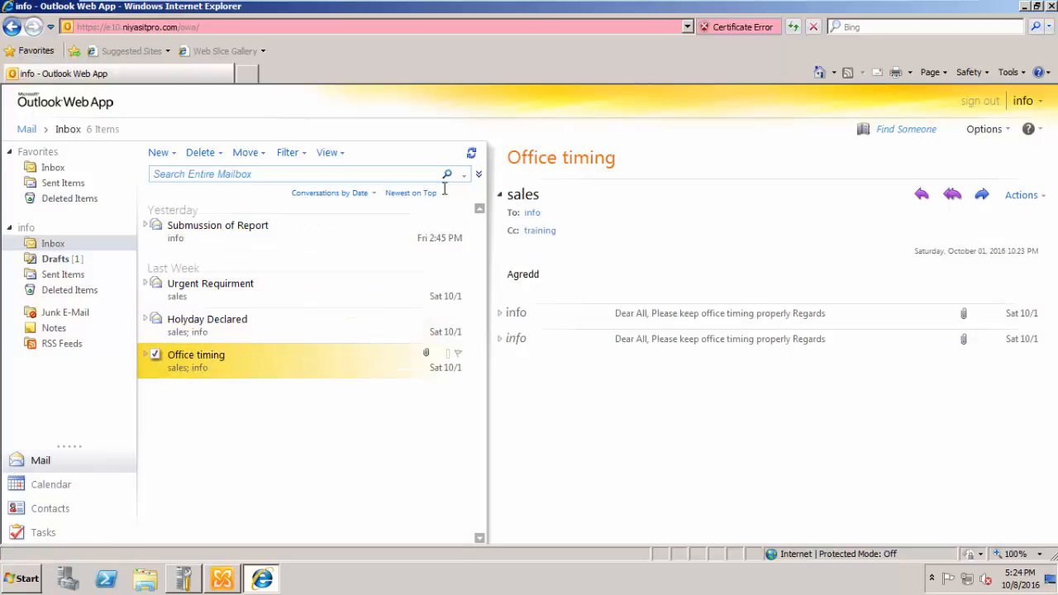
mouse_move(861, 5)
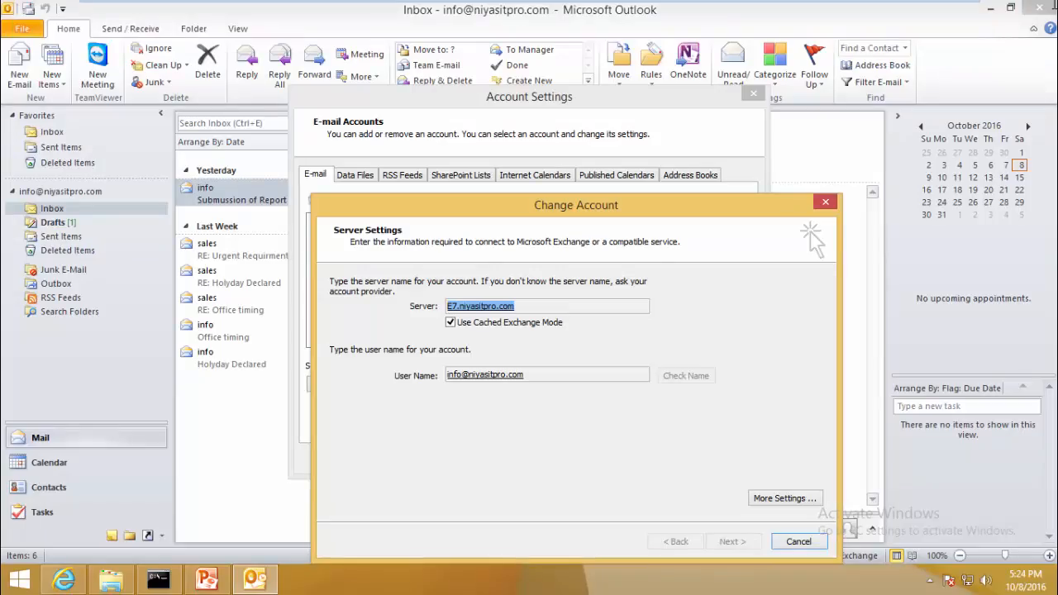
- Close Account Settings without changing the server, then restart Outlook 2010 from a Start search
click(789, 542)
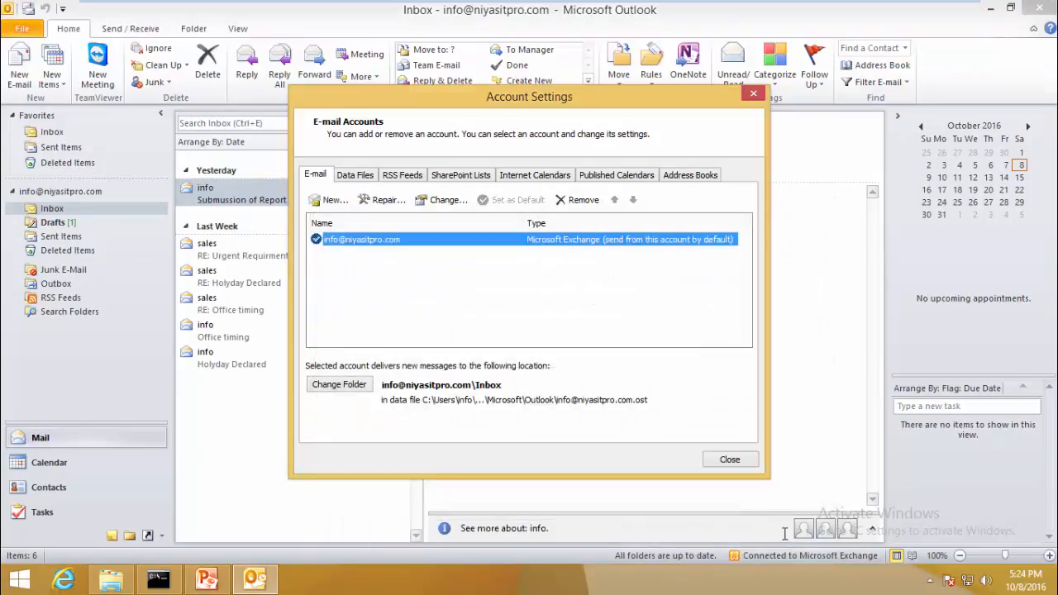
click(731, 458)
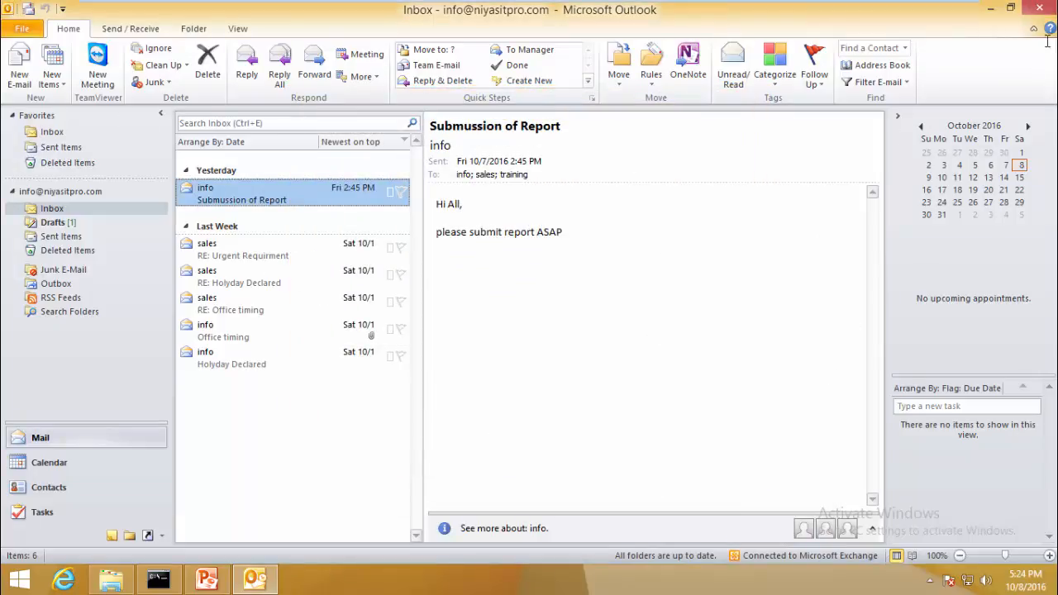
click(1039, 8)
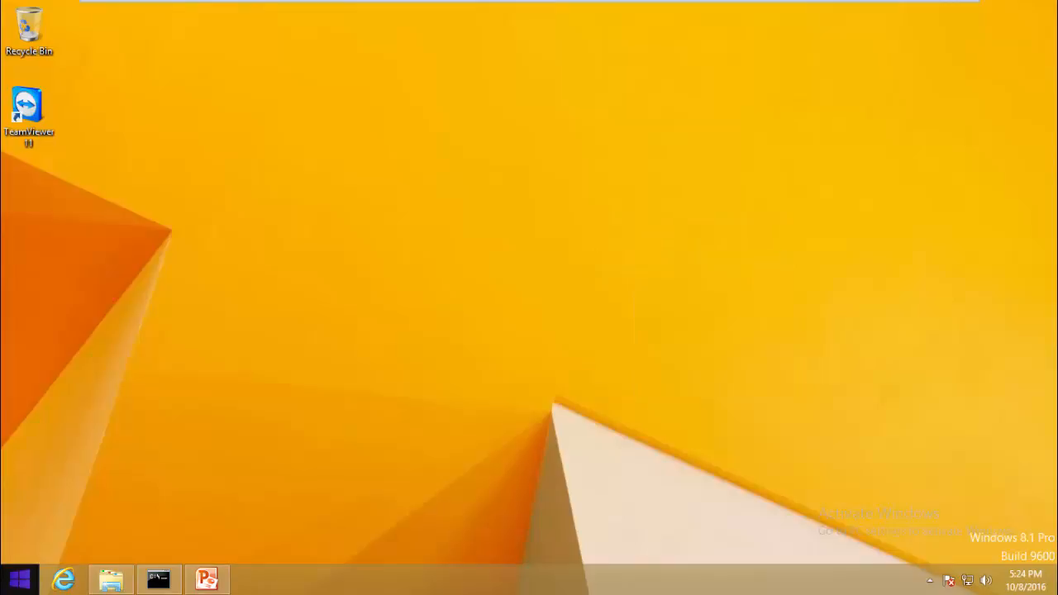
click(20, 579)
text(outlook 2010)
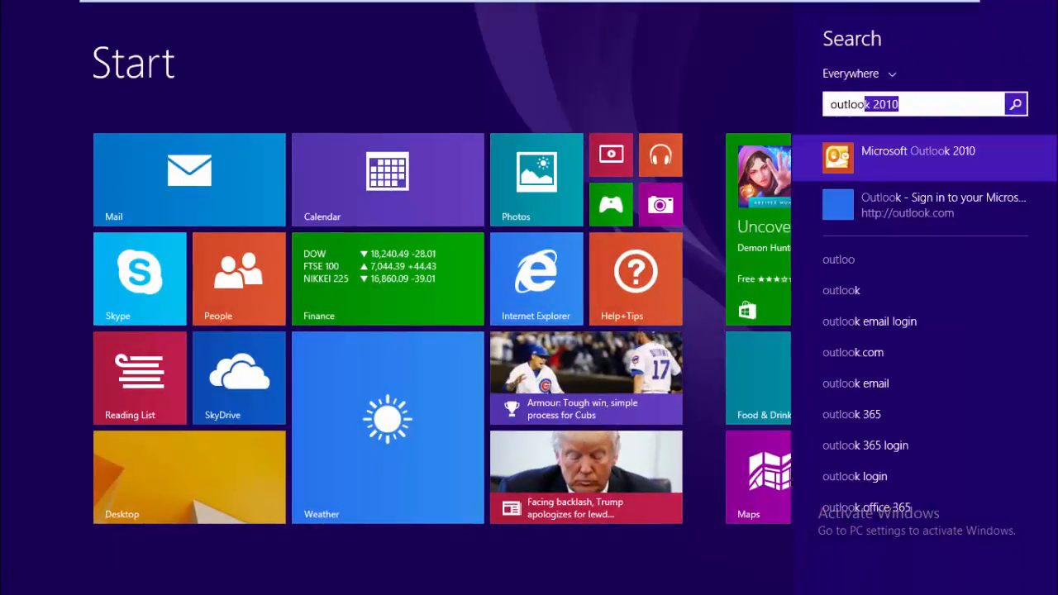
key(Return)
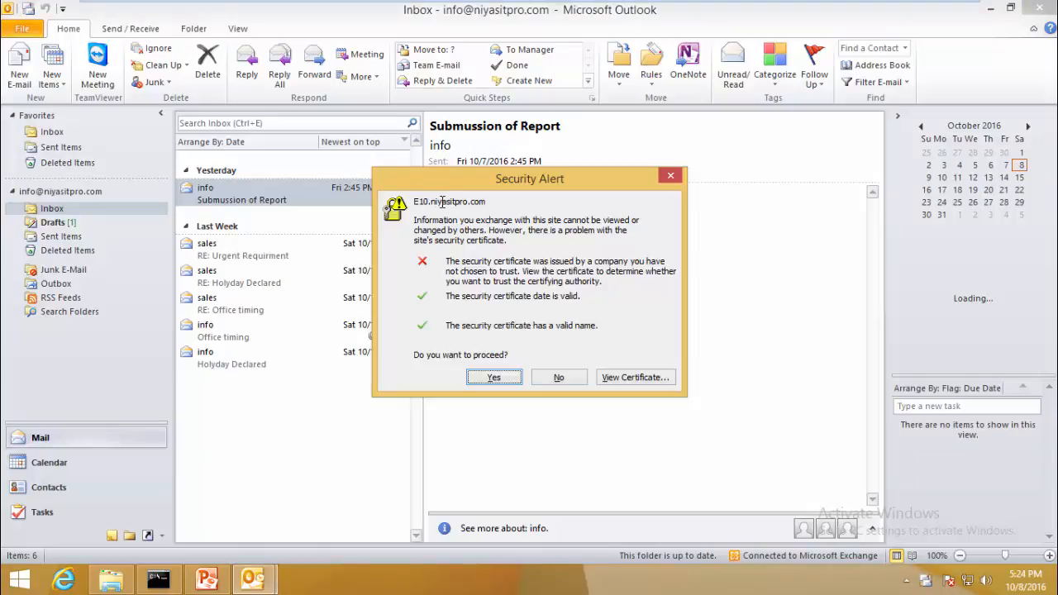
- Inspect the E10.niyasitpro.com certificate and its trust chain, accept both warnings, then close Outlook
click(618, 377)
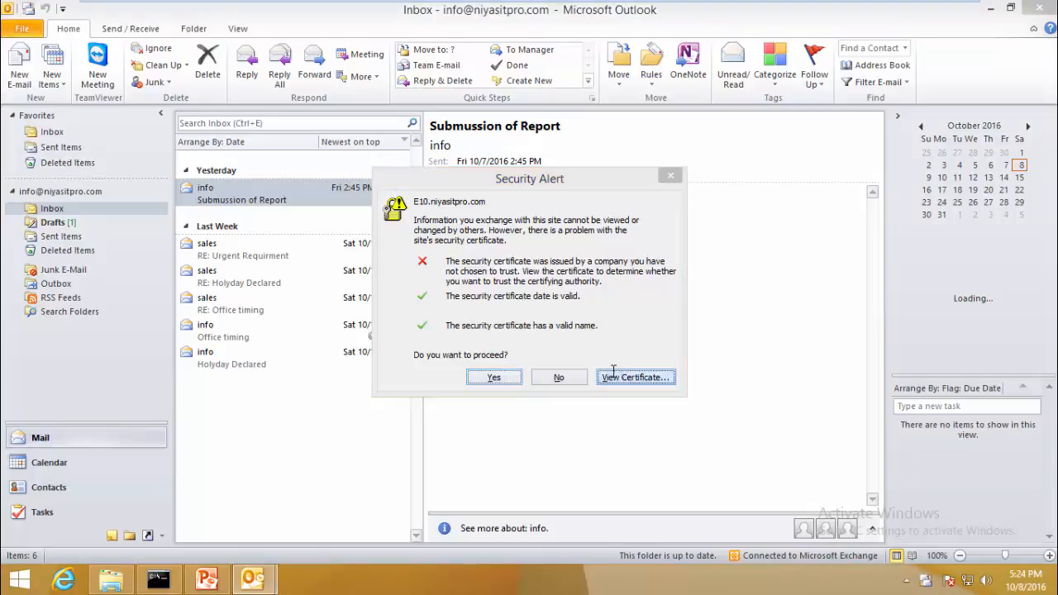
click(450, 198)
click(503, 200)
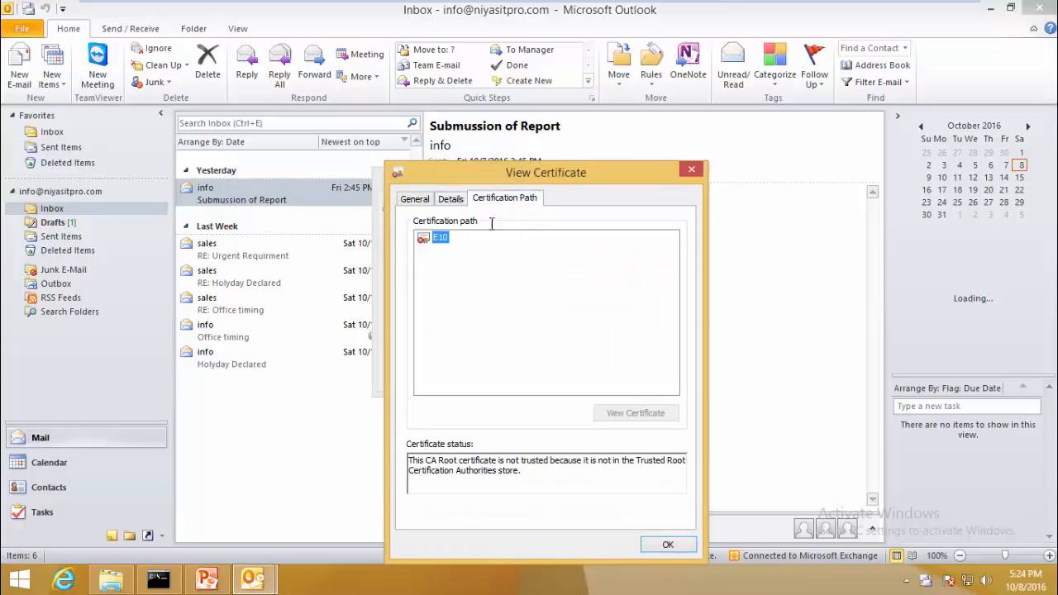
click(667, 543)
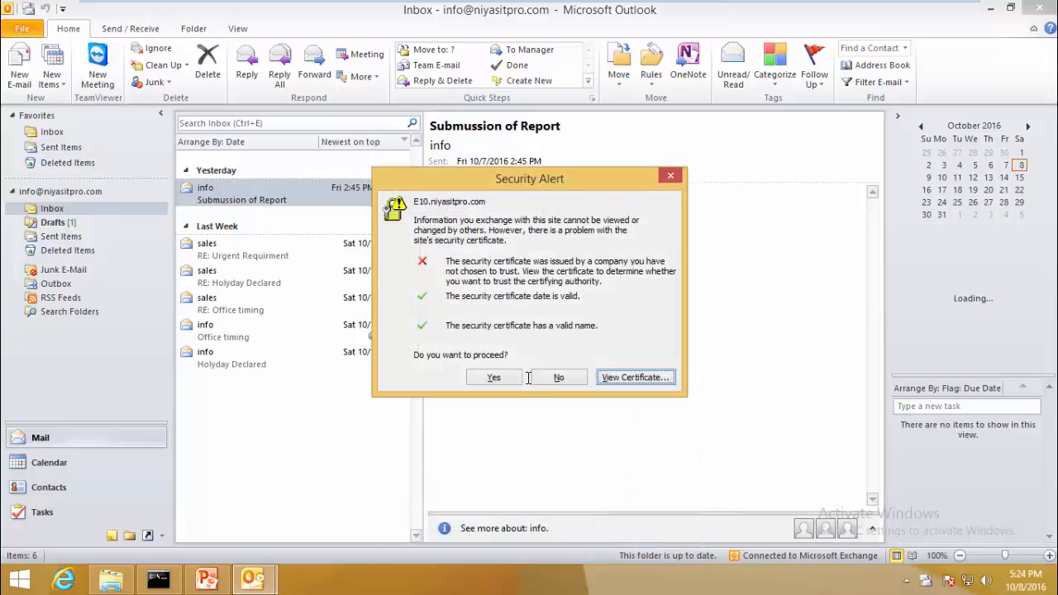
click(494, 377)
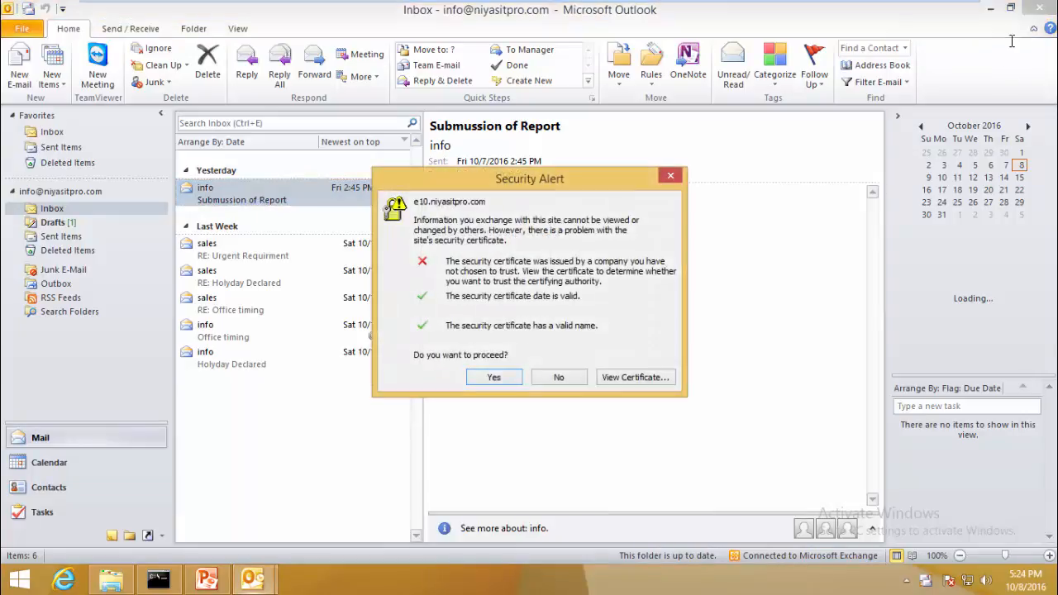
click(505, 379)
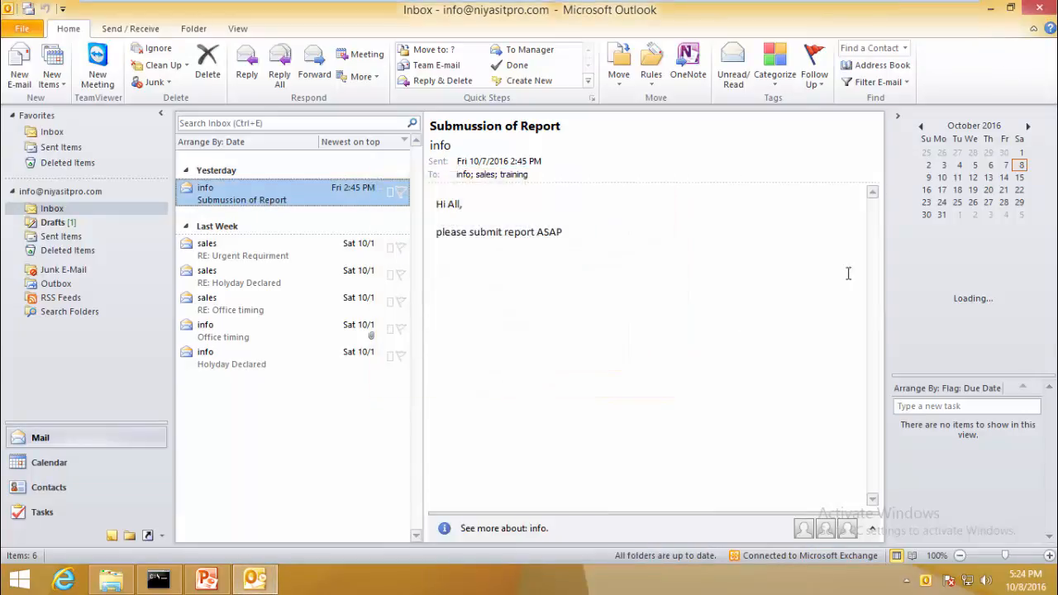
click(1038, 8)
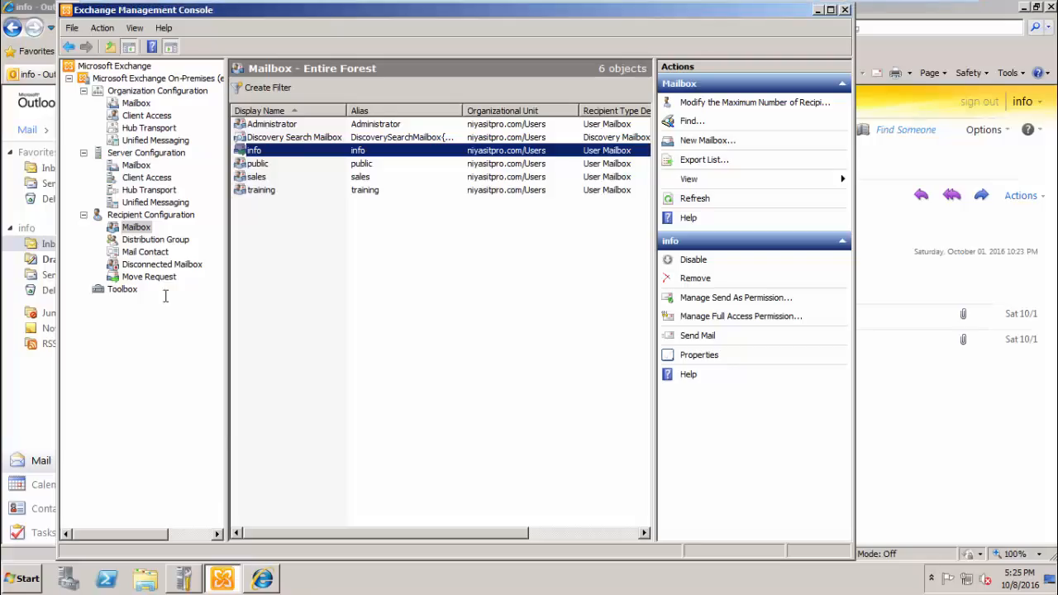
- Select the public, sales, training, Discovery Search and Administrator mailboxes
click(147, 277)
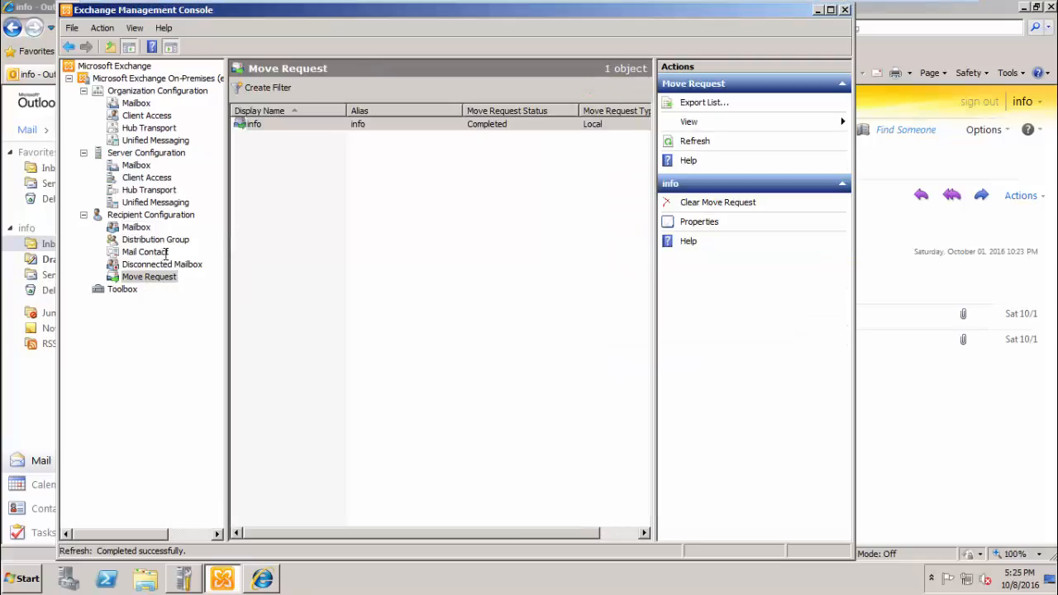
click(136, 228)
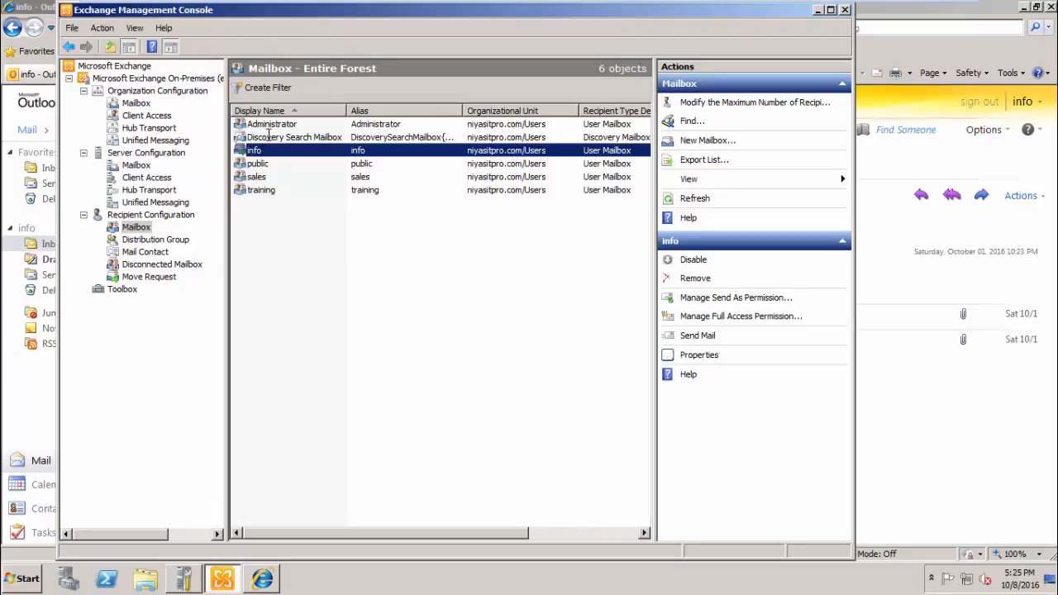
click(267, 164)
shift+click(258, 178)
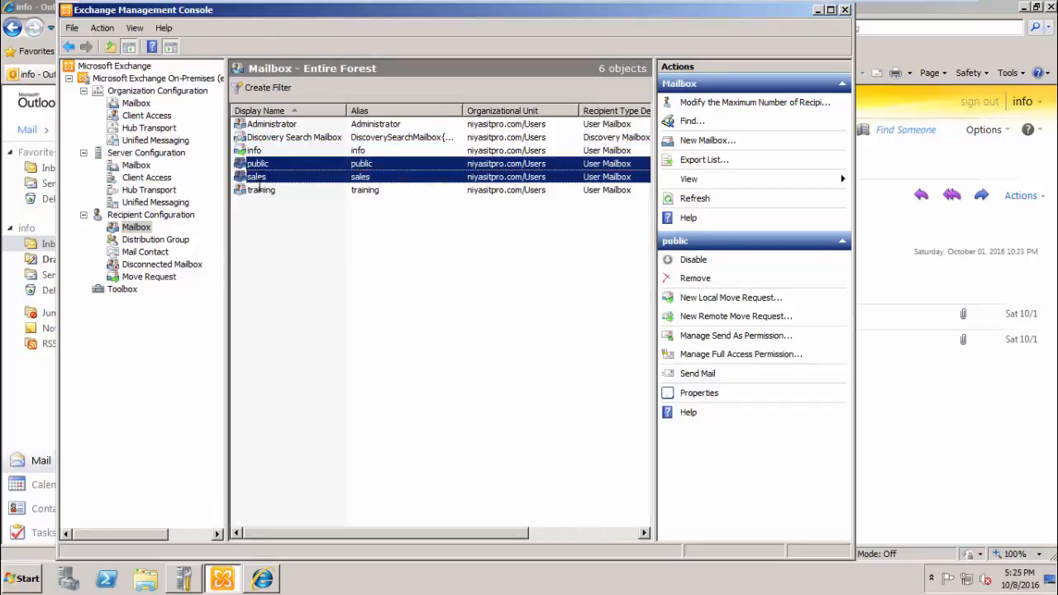
shift+click(260, 189)
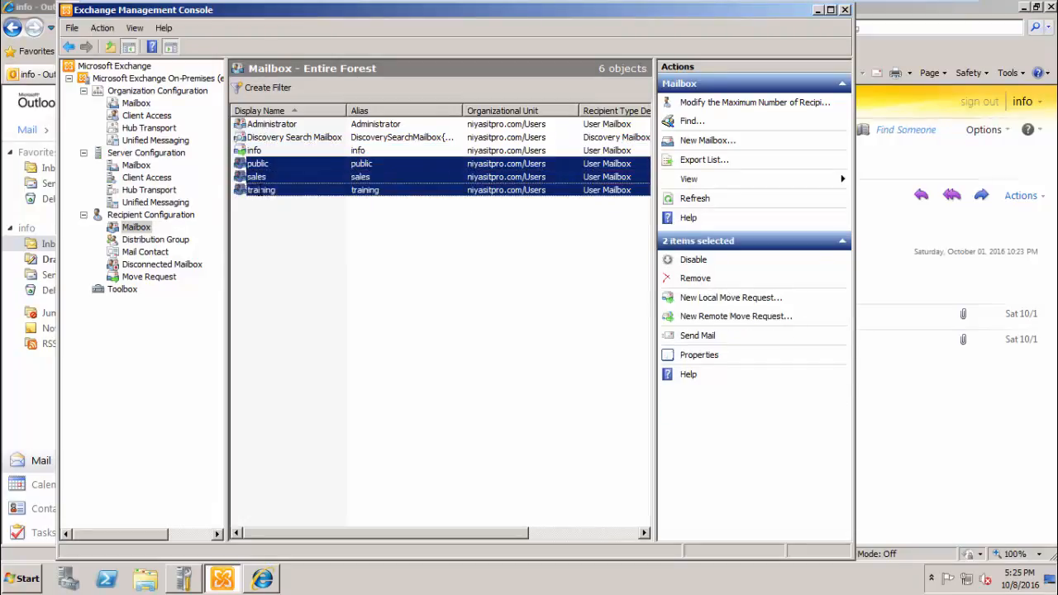
ctrl+click(263, 137)
ctrl+click(266, 124)
- Create a local move request sending the selected mailboxes to database E10_MB1
right_click(281, 172)
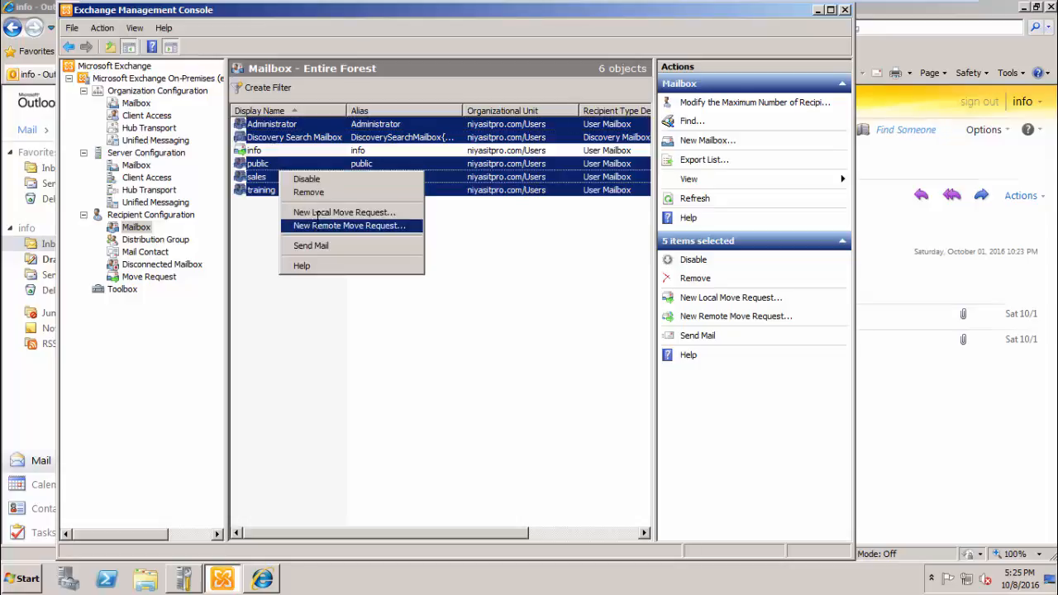
click(316, 212)
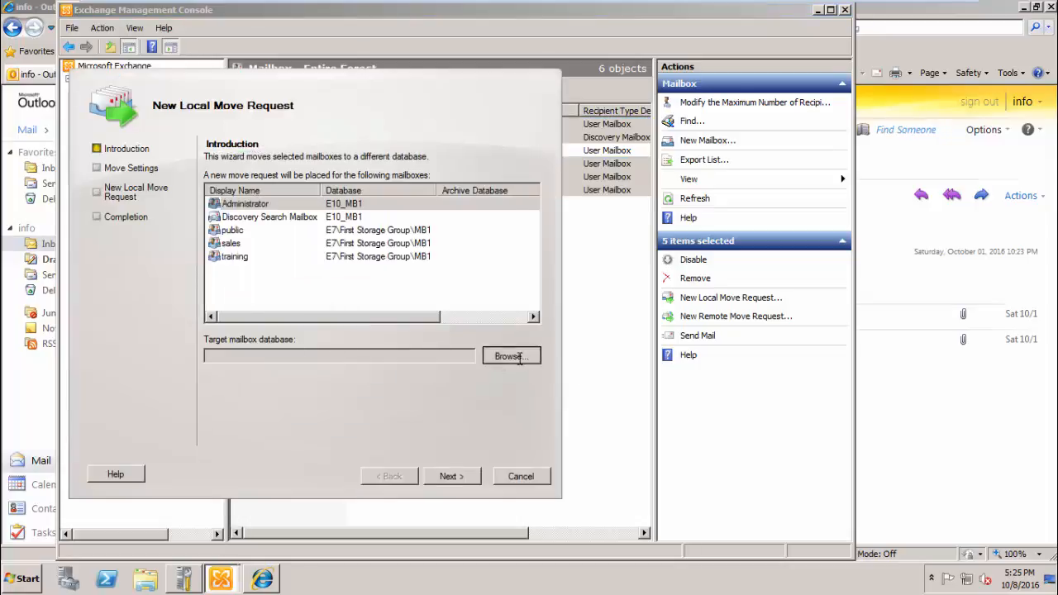
click(518, 357)
click(436, 432)
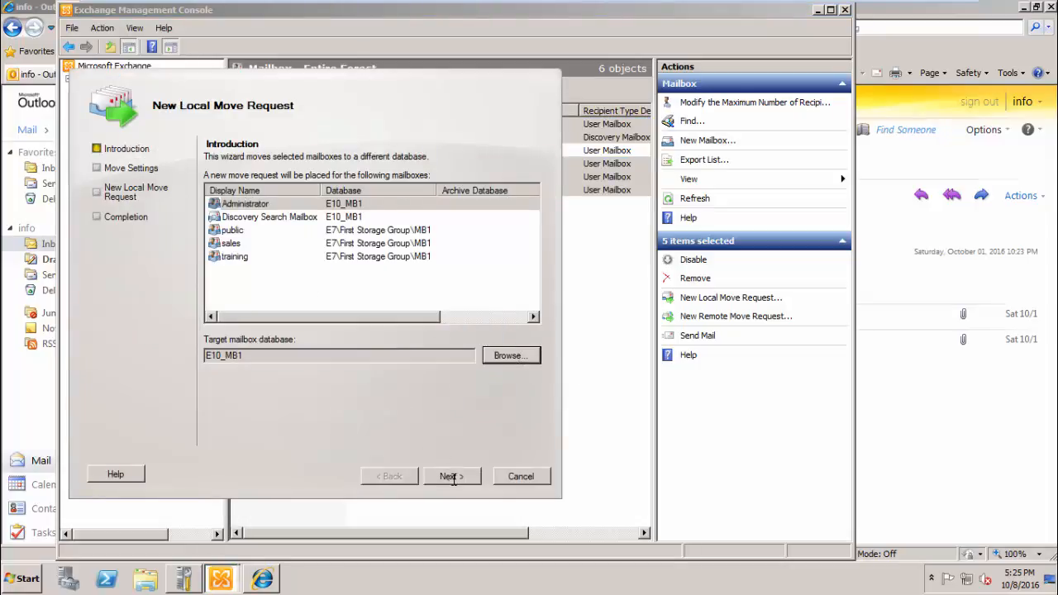
click(450, 477)
click(452, 477)
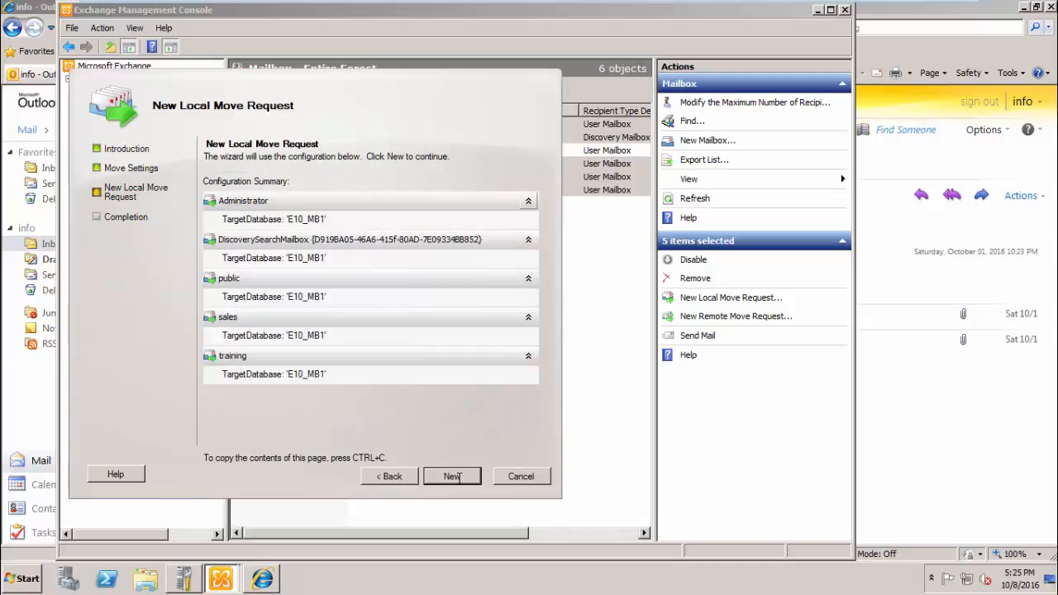
click(451, 476)
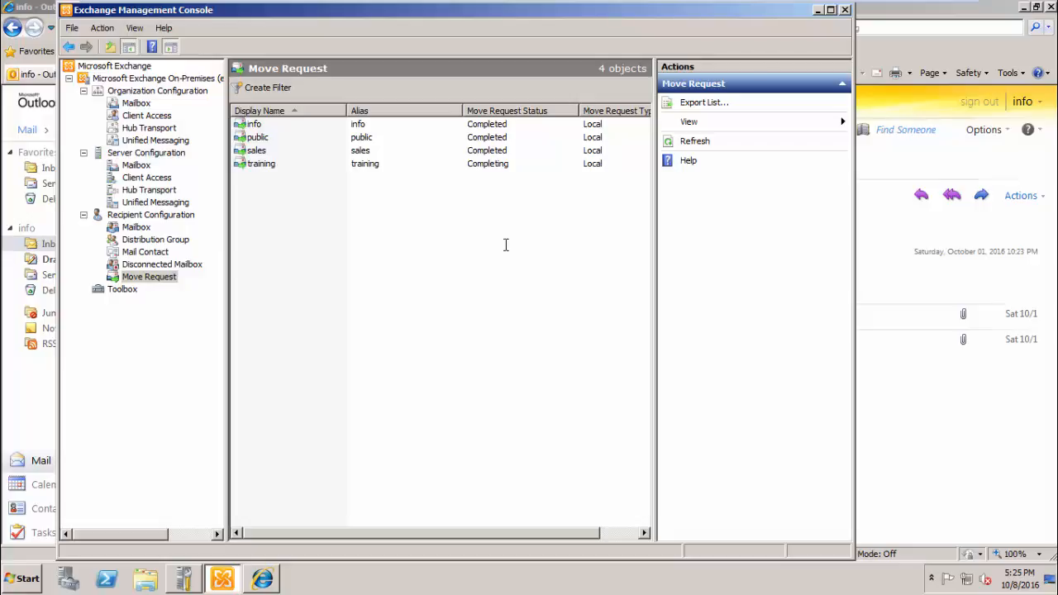
- Refresh the training, sales, public and info move requests to check their status
click(686, 141)
click(365, 164)
ctrl+click(362, 151)
ctrl+click(362, 137)
ctrl+click(361, 123)
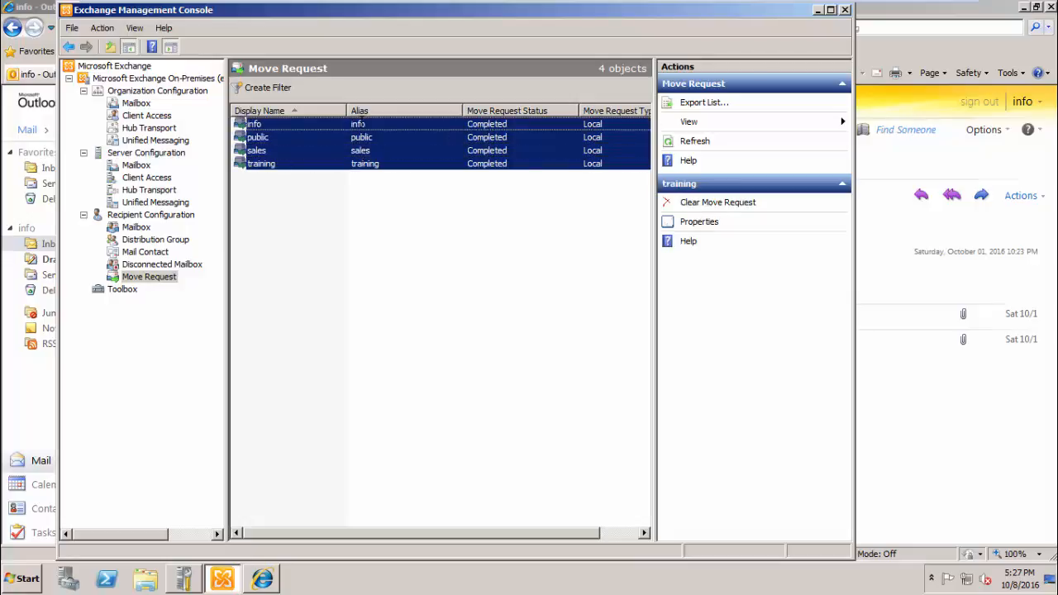
click(694, 142)
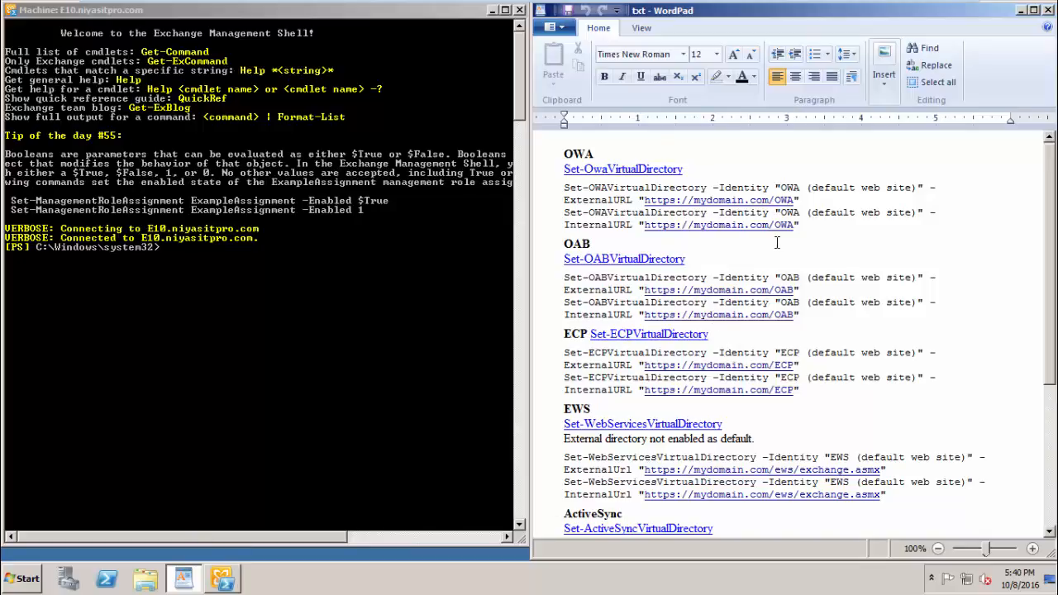
drag(799, 199, 567, 181)
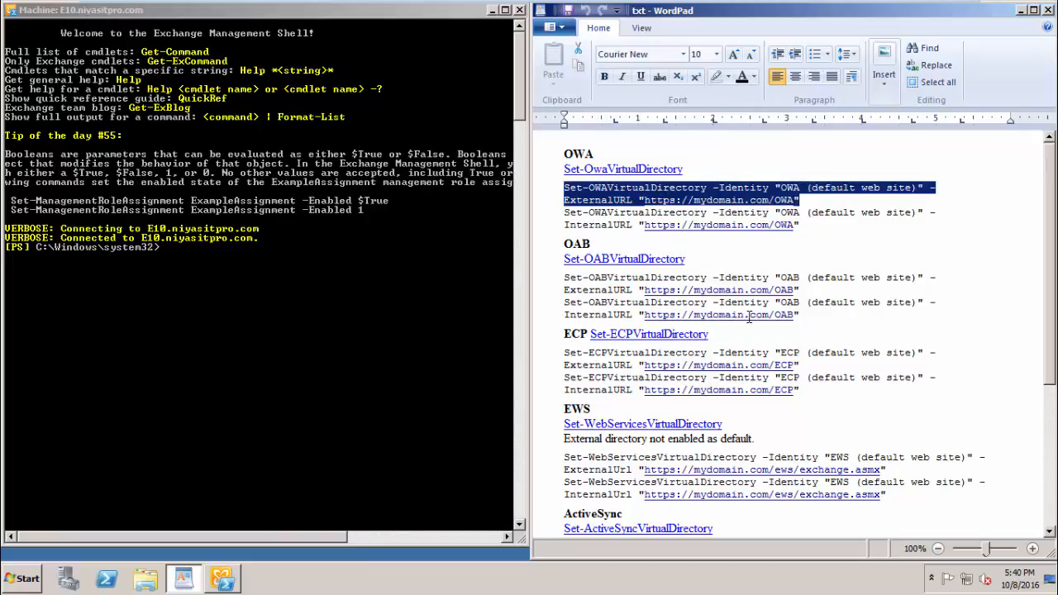
key(ctrl+c)
click(327, 279)
right_click(328, 279)
click(347, 305)
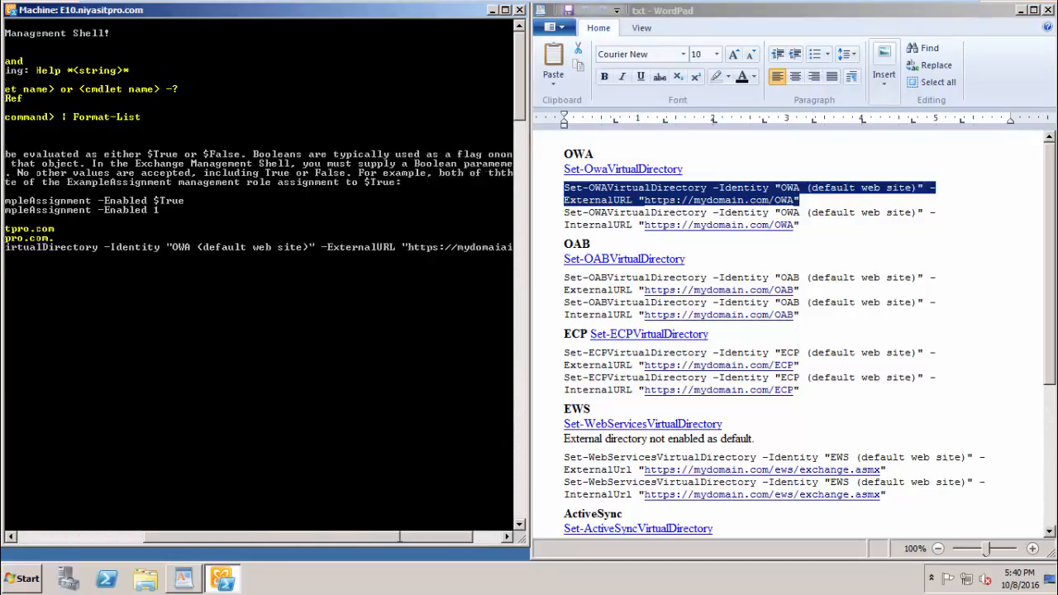
click(433, 537)
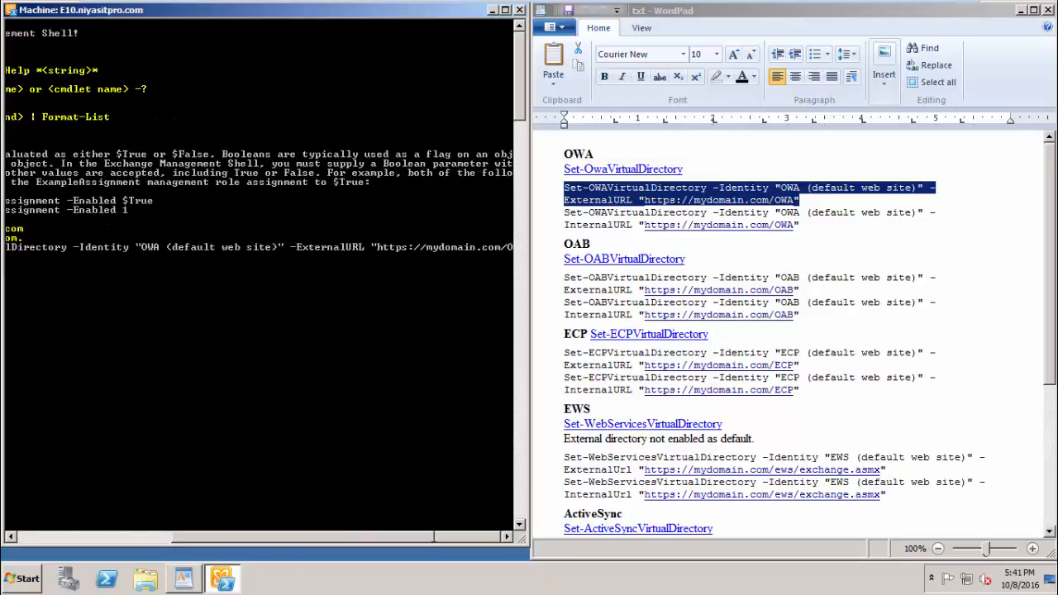
text(mail.)
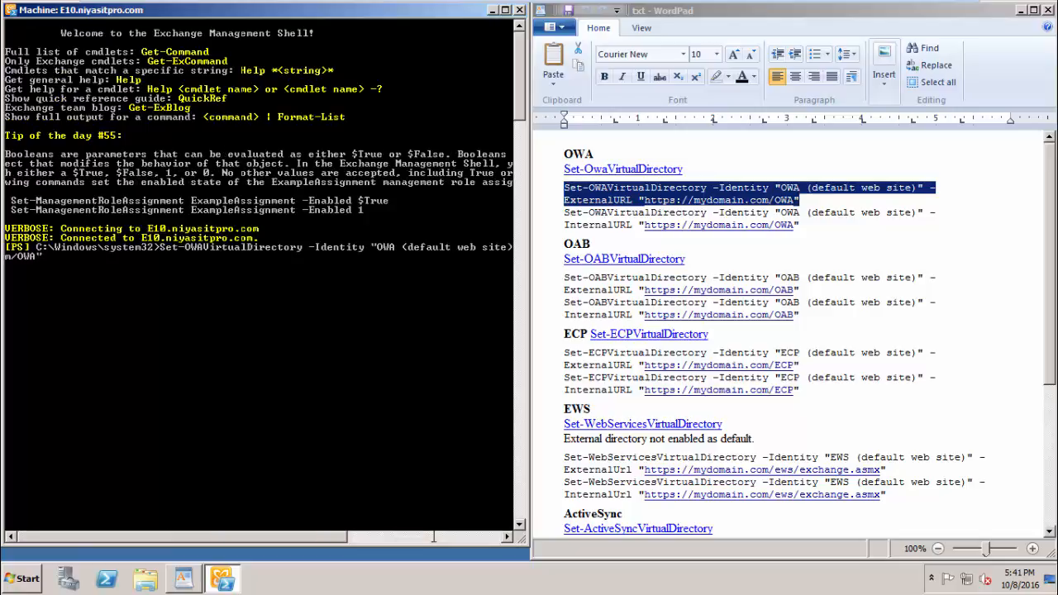
key(BackSpace)
drag(332, 537, 543, 543)
click(506, 10)
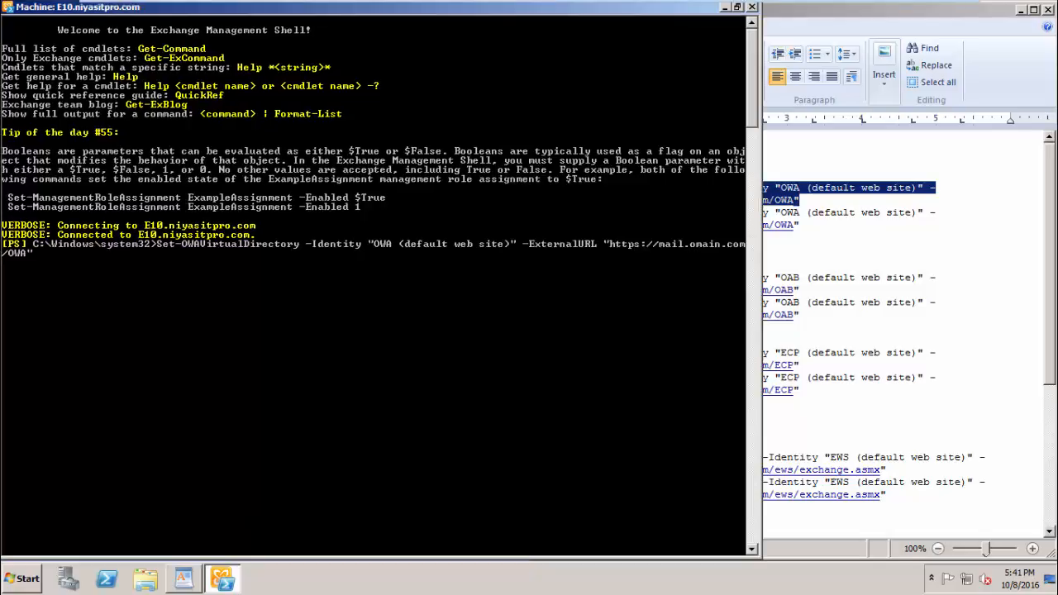
key(Delete)
key(Delete)
key(Delete)
key(Delete)
key(Delete)
text(niyasitpro)
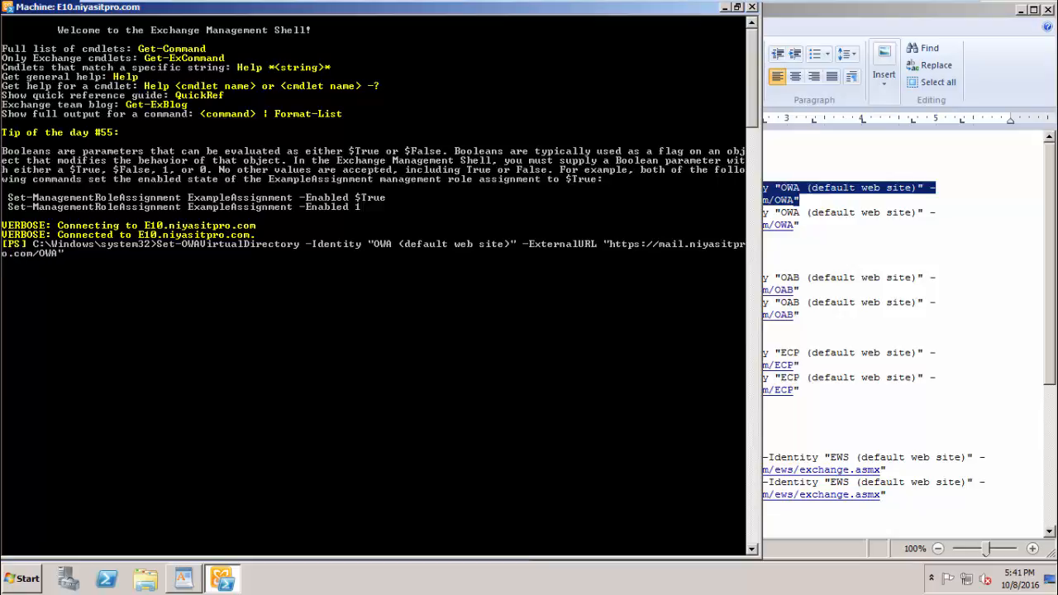
key(Return)
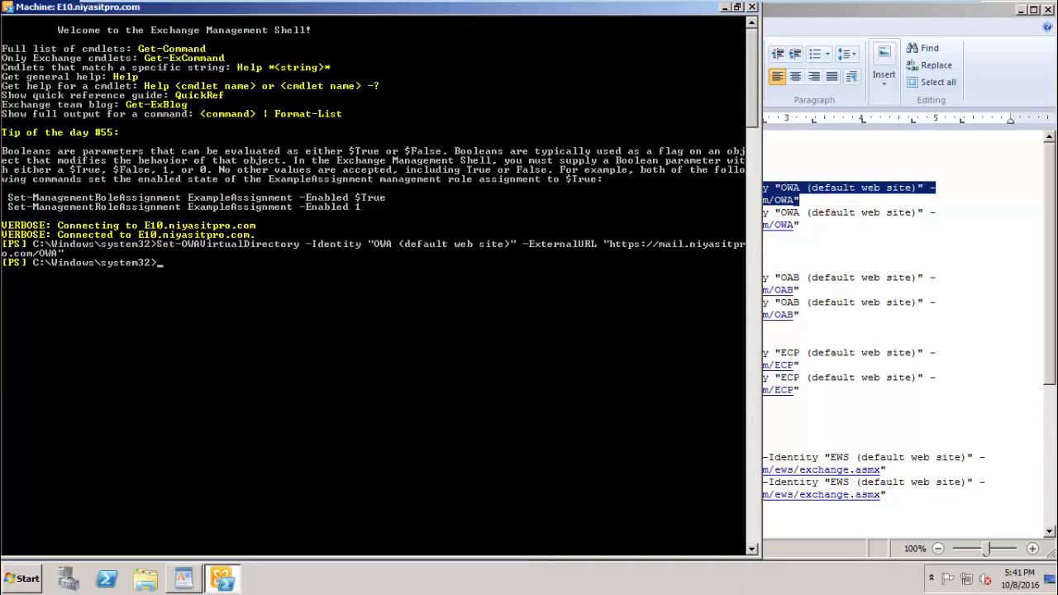
click(1033, 10)
click(433, 250)
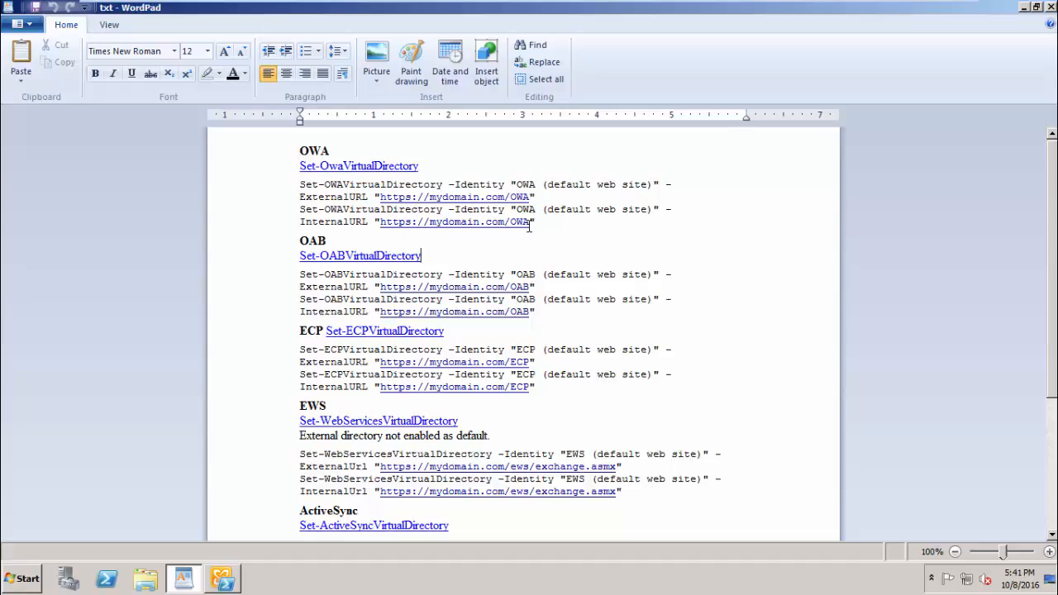
drag(536, 223, 296, 213)
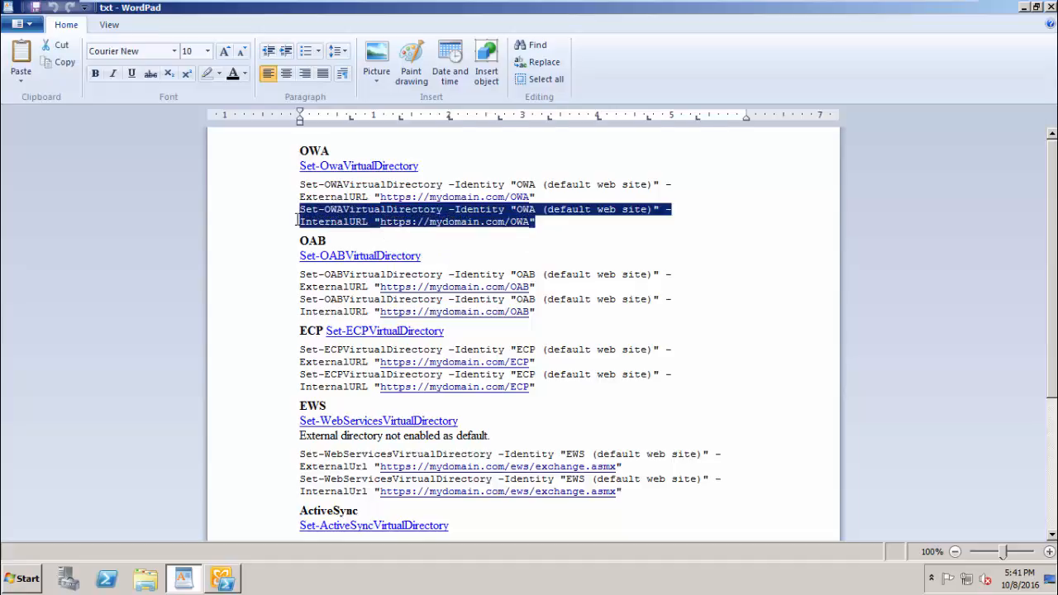
click(222, 579)
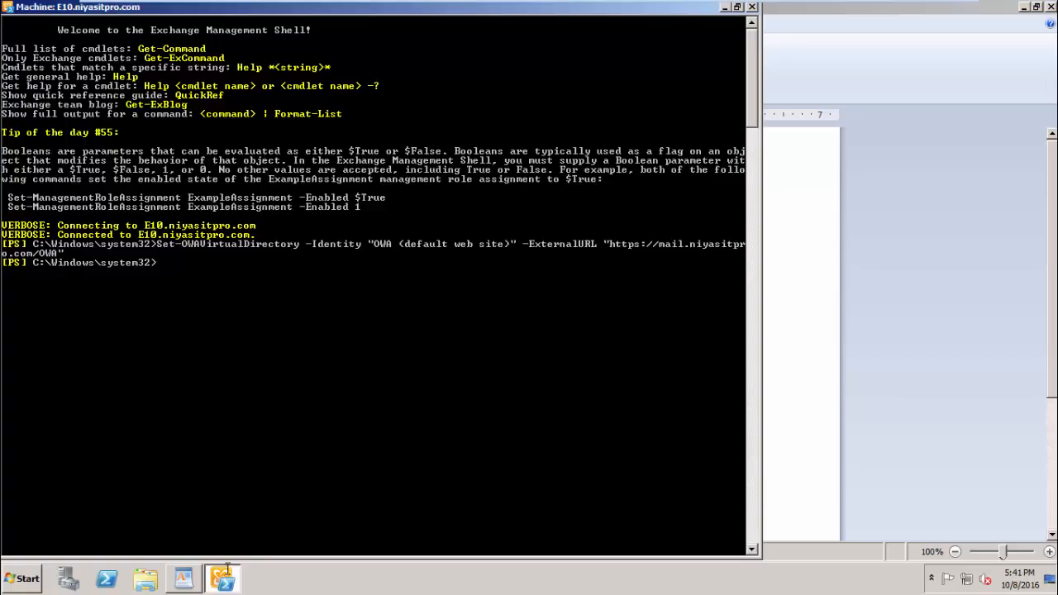
right_click(241, 309)
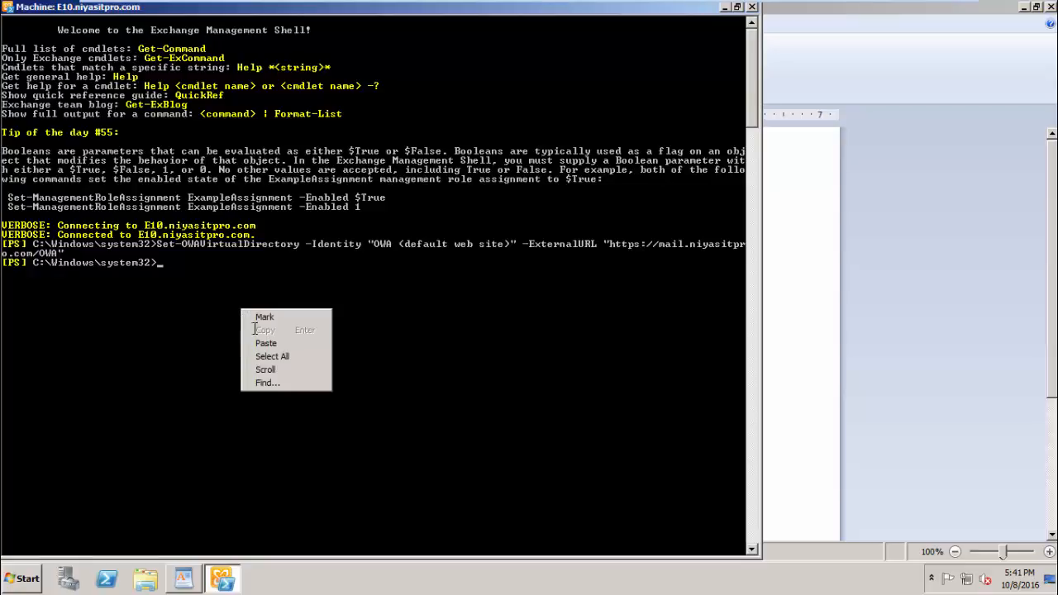
click(254, 342)
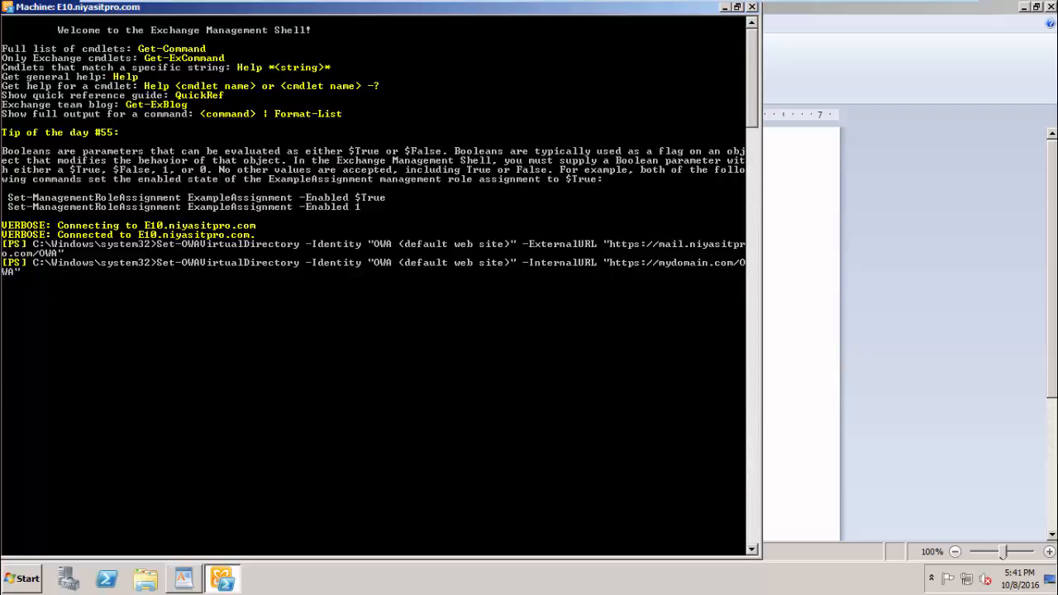
text(mail.)
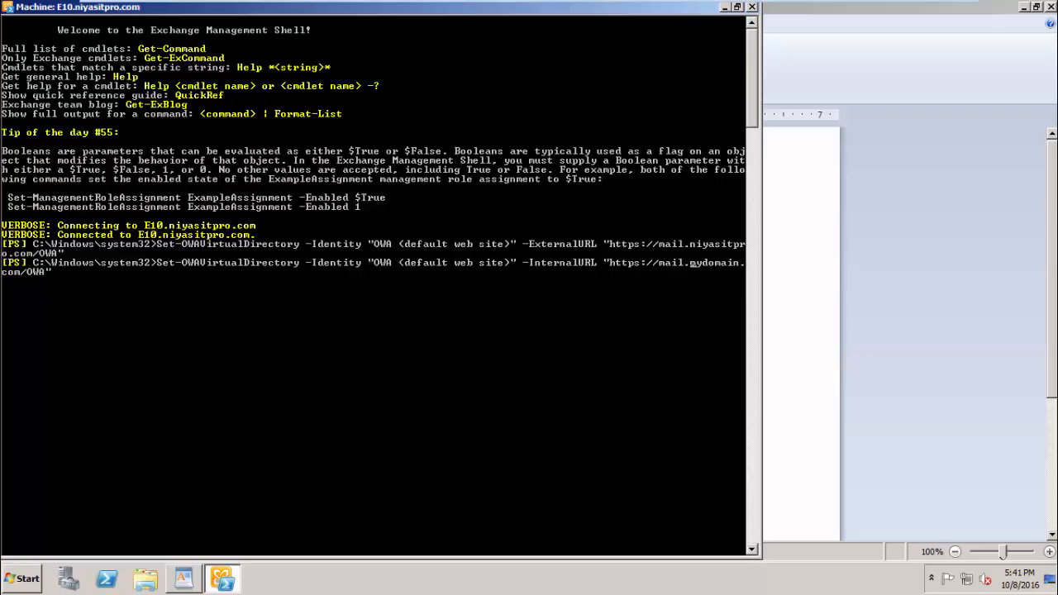
key(Delete)
key(Delete)
key(Delete)
key(Delete)
key(Delete)
key(Delete)
key(Delete)
key(Delete)
text(niyasitpro)
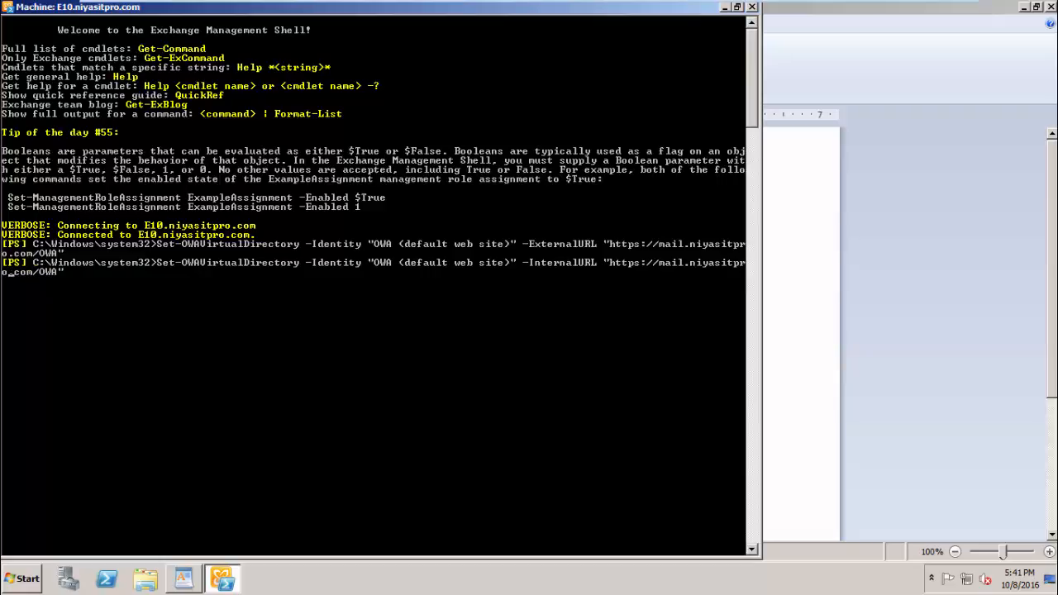
key(Return)
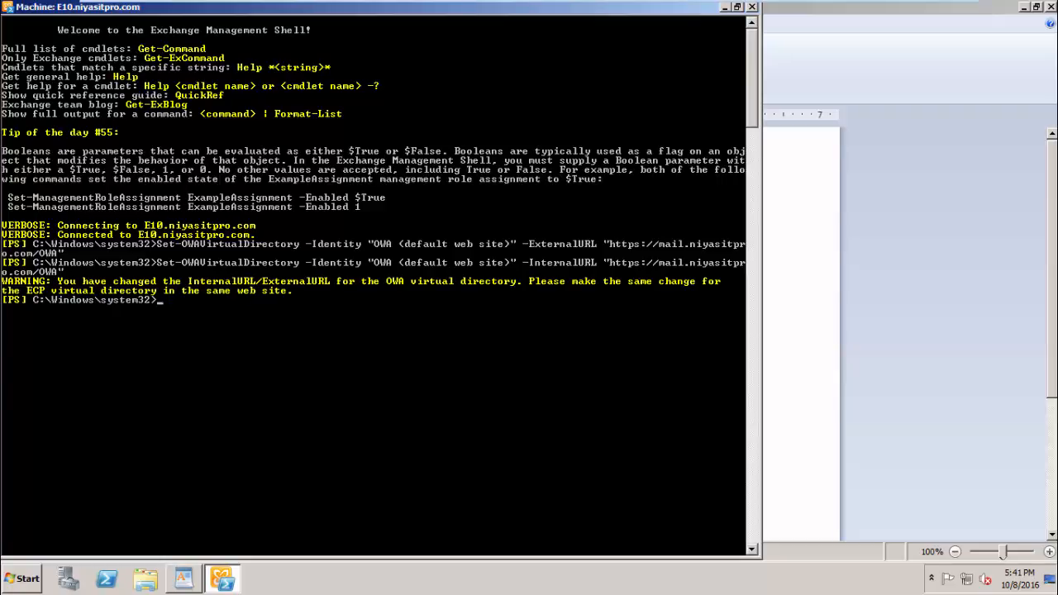
- Select the OAB ExternalURL command in the WordPad notes
click(893, 213)
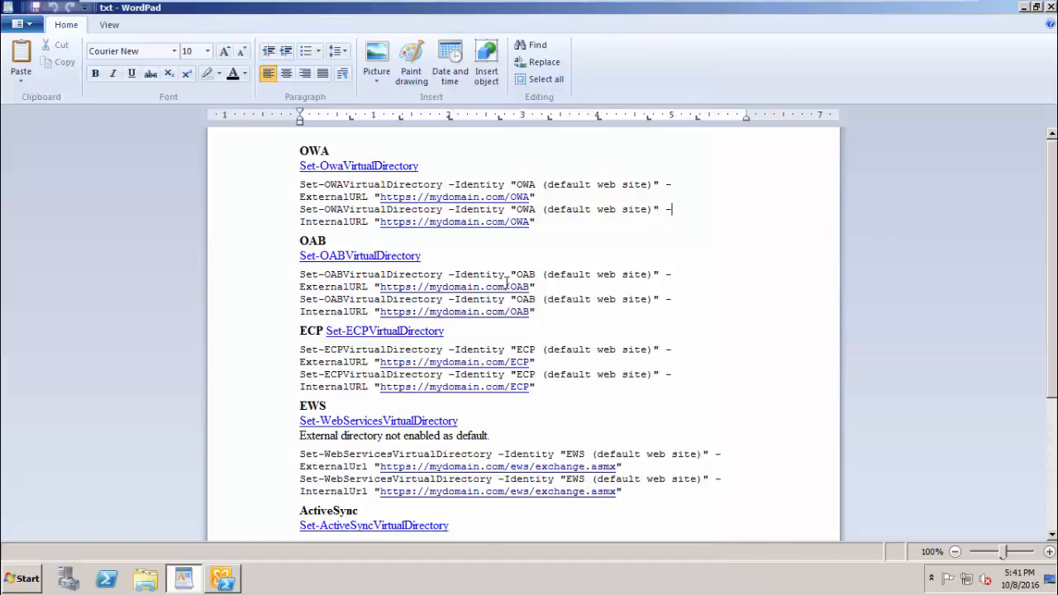
drag(537, 287, 295, 273)
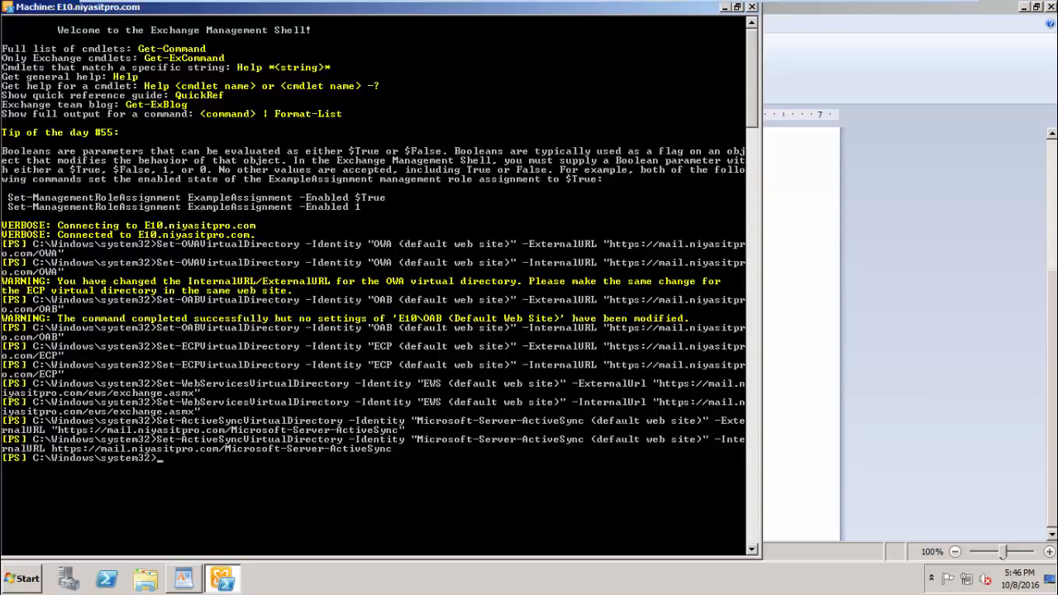
click(33, 581)
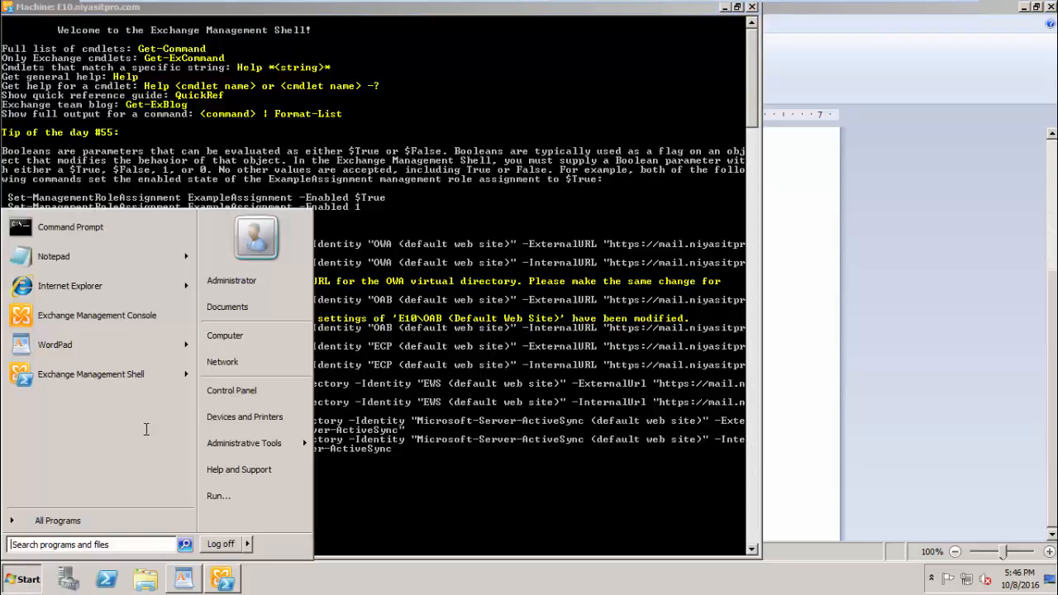
- Launch Exchange Management Console and go to Server Configuration > Client Access
click(152, 316)
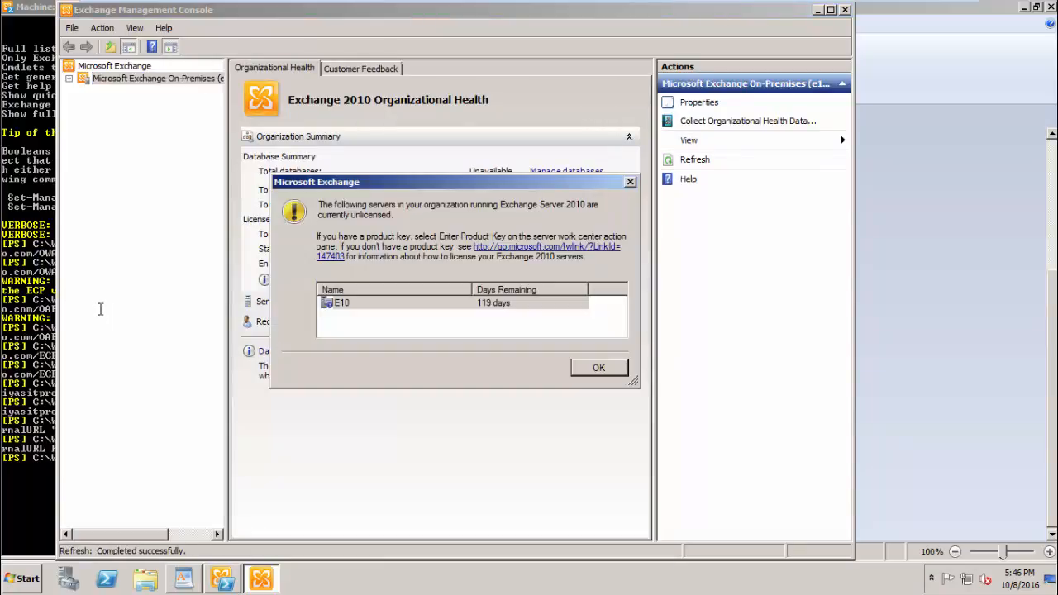
click(581, 369)
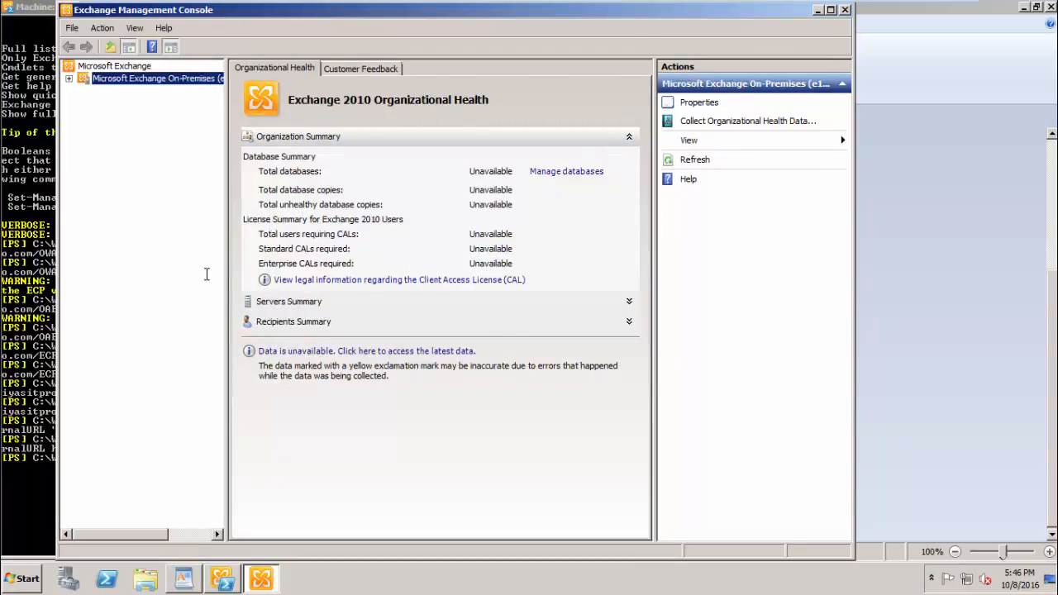
click(69, 78)
click(83, 104)
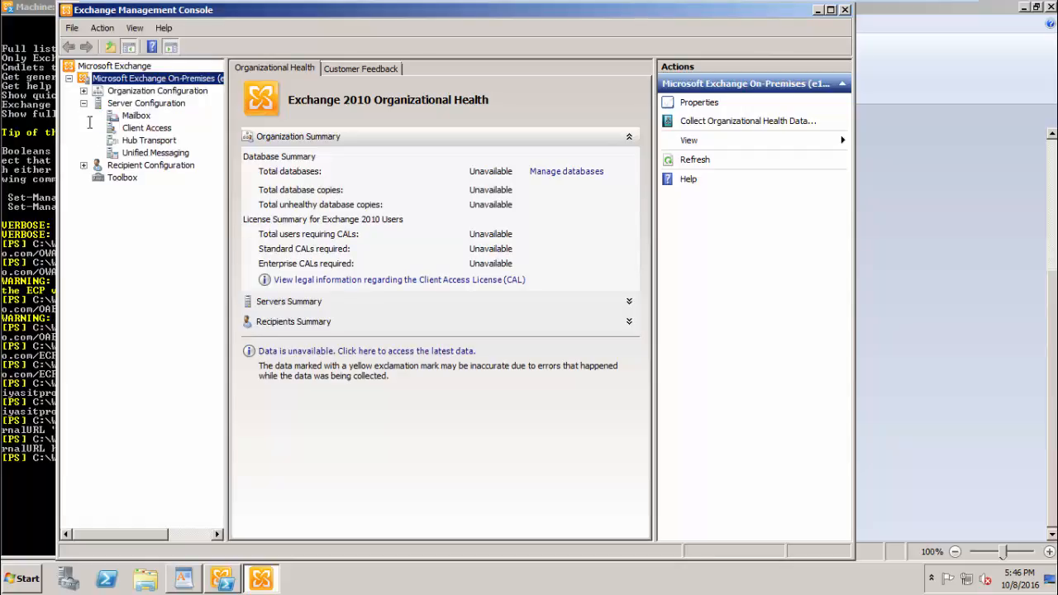
click(146, 127)
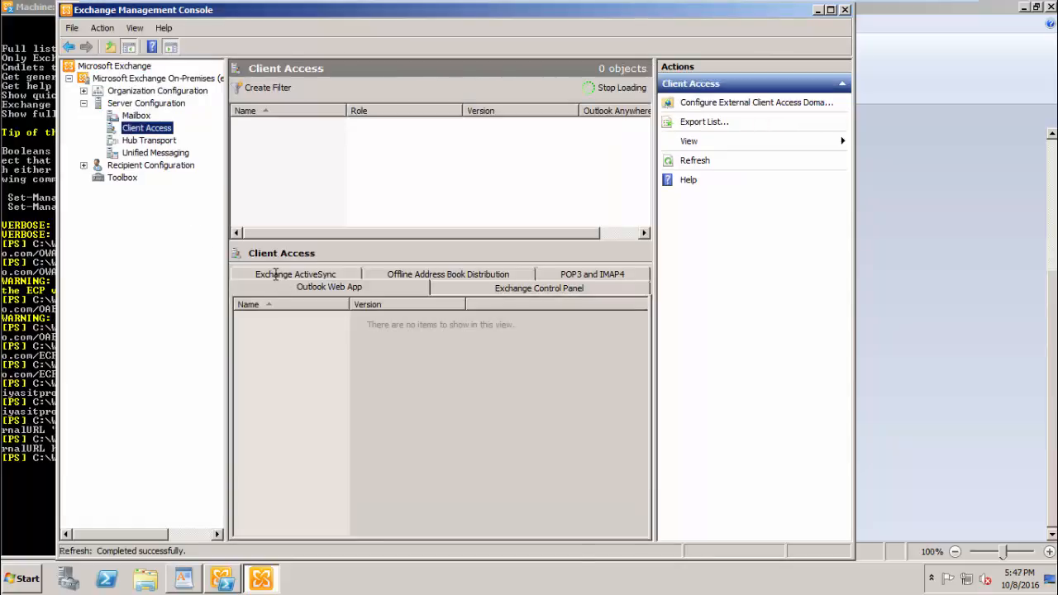
- Check the URLs in the owa and ecp virtual directory properties
double_click(298, 317)
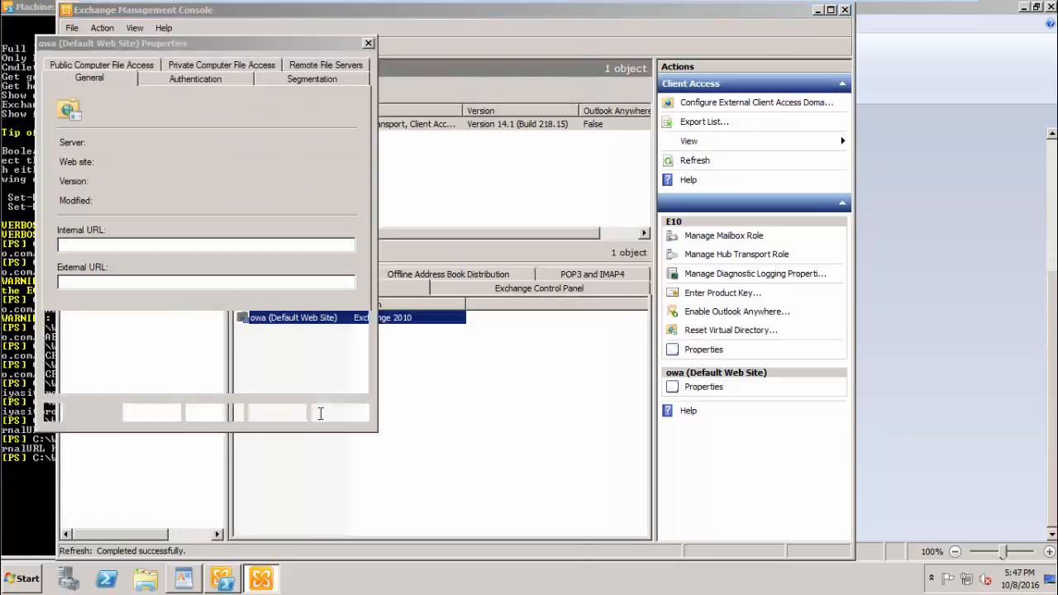
click(151, 413)
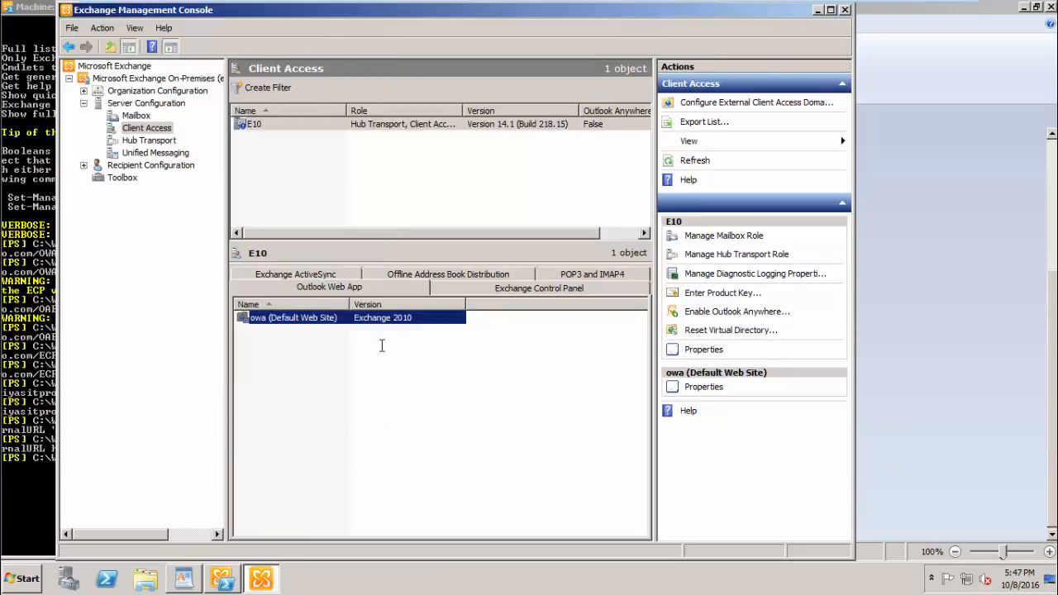
click(438, 289)
click(304, 319)
double_click(306, 330)
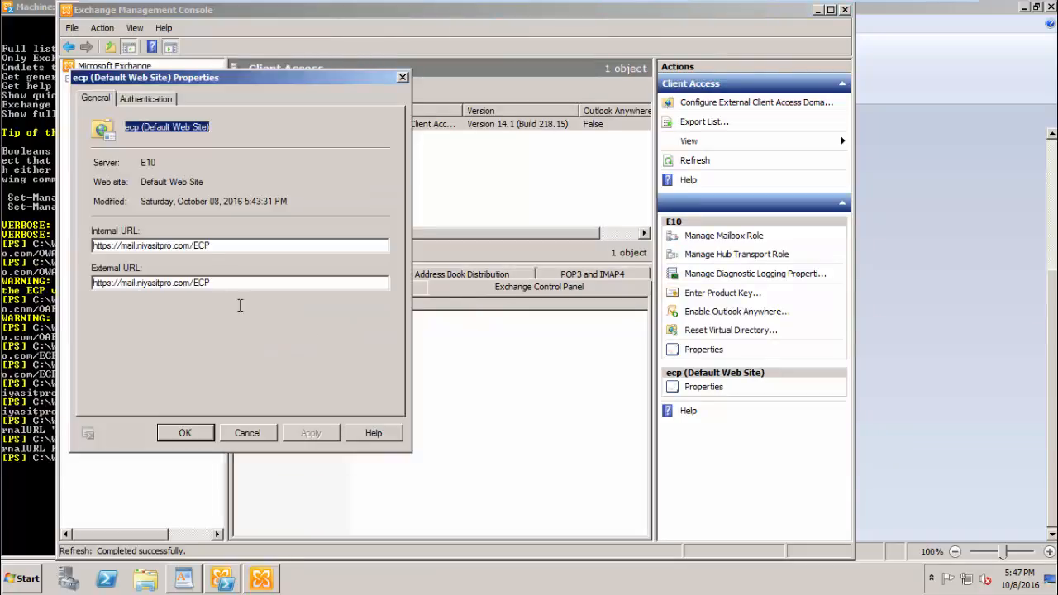
click(184, 432)
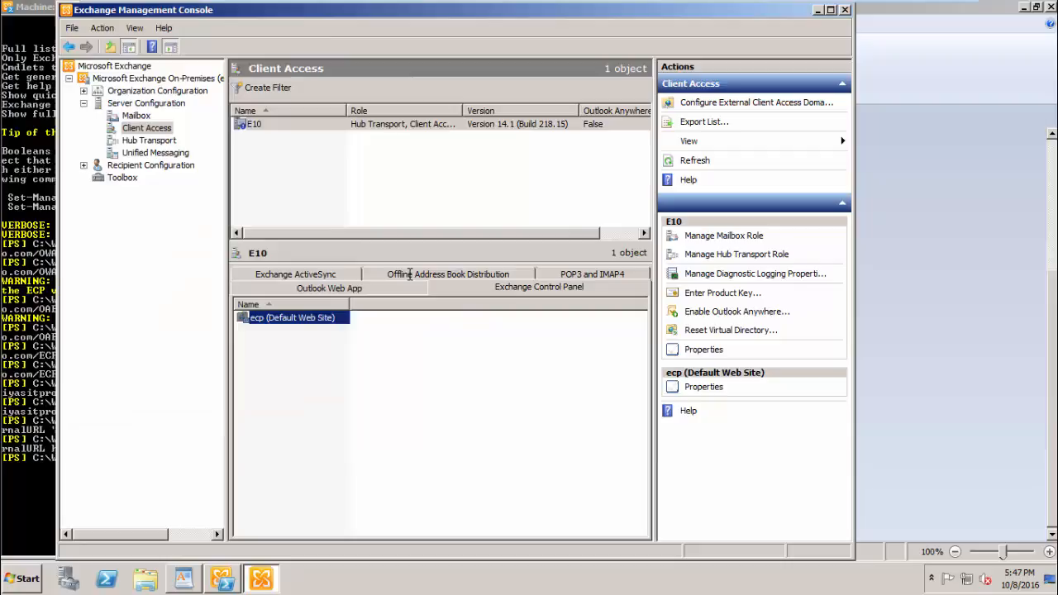
click(561, 274)
click(426, 291)
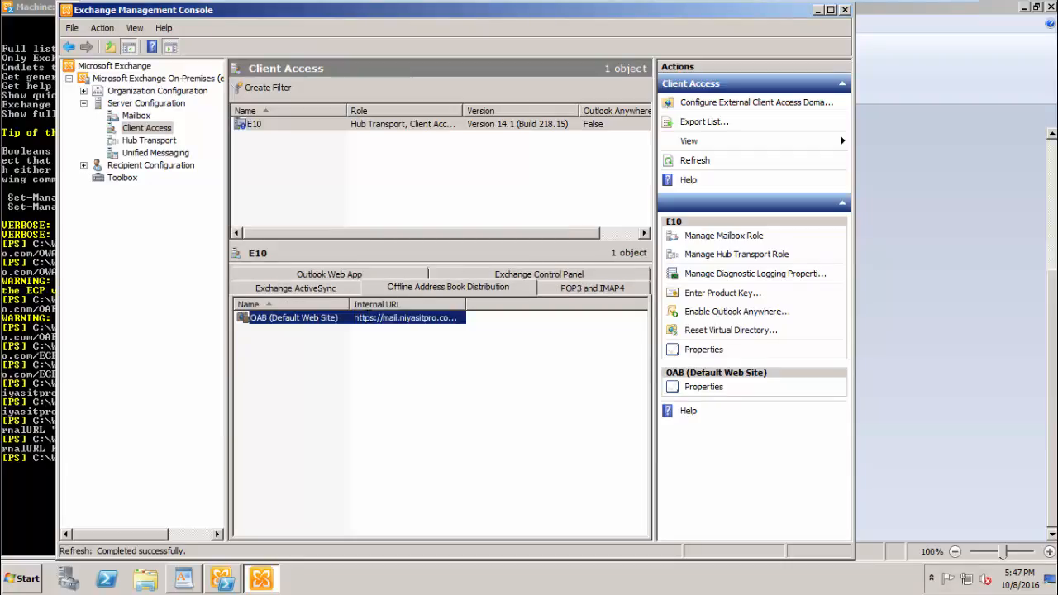
double_click(368, 316)
click(165, 133)
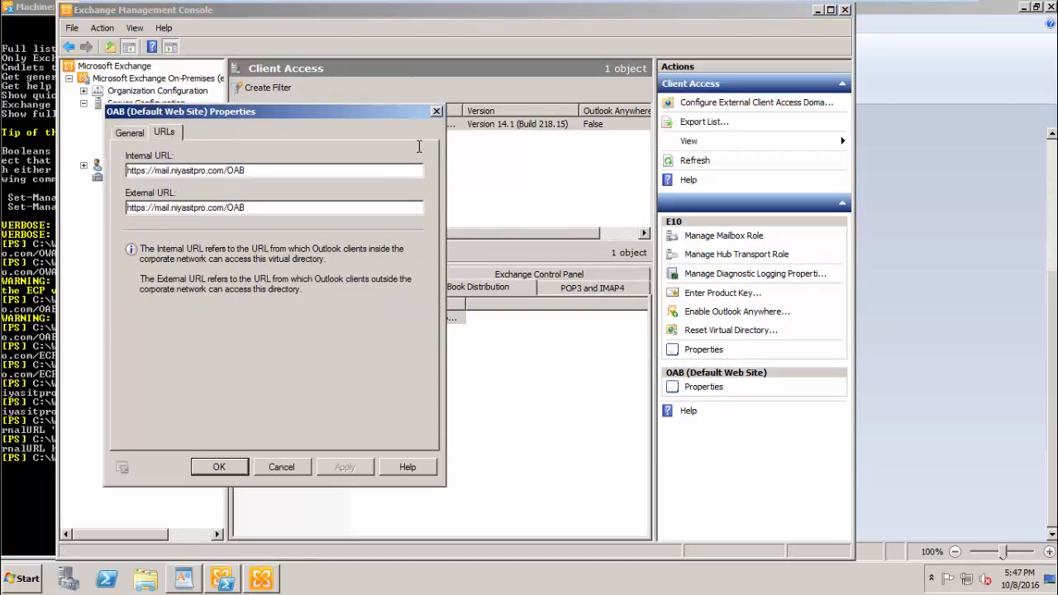
click(436, 111)
click(290, 288)
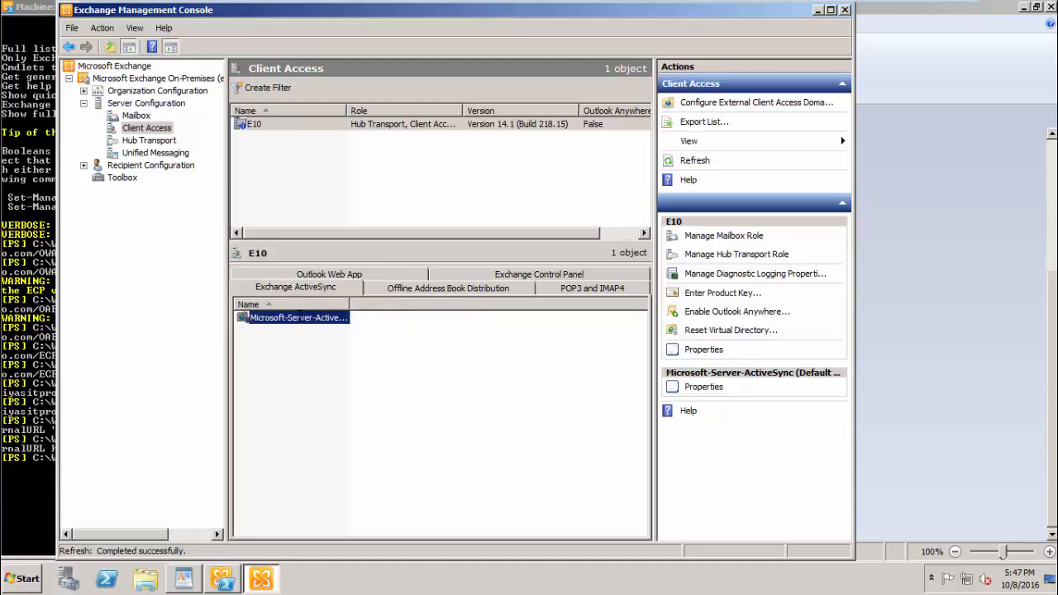
double_click(281, 317)
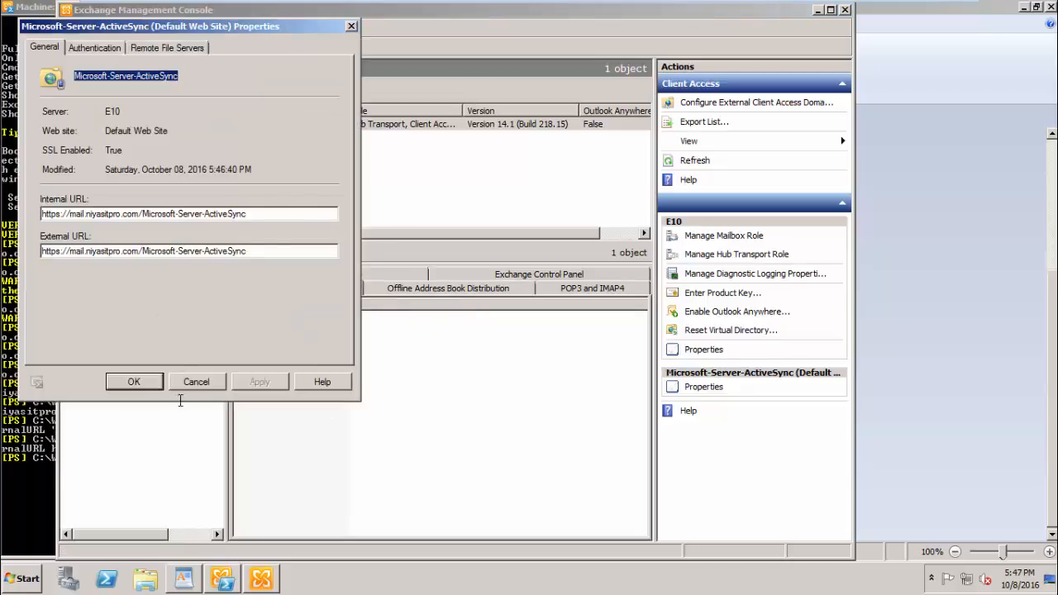
click(134, 381)
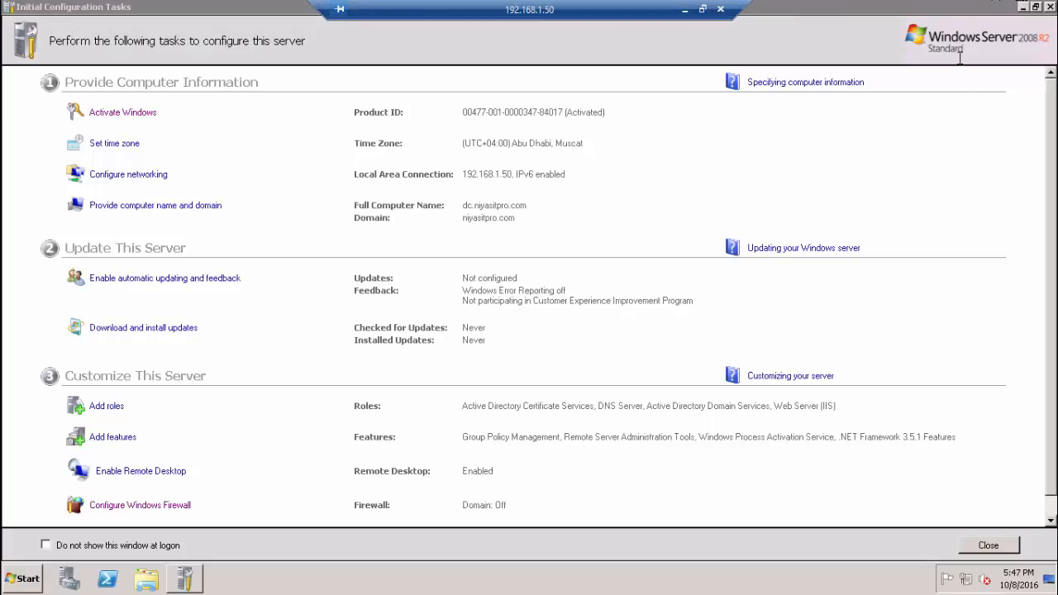
- Open DNS Manager to the niyasitpro.com forward lookup zone
click(1022, 7)
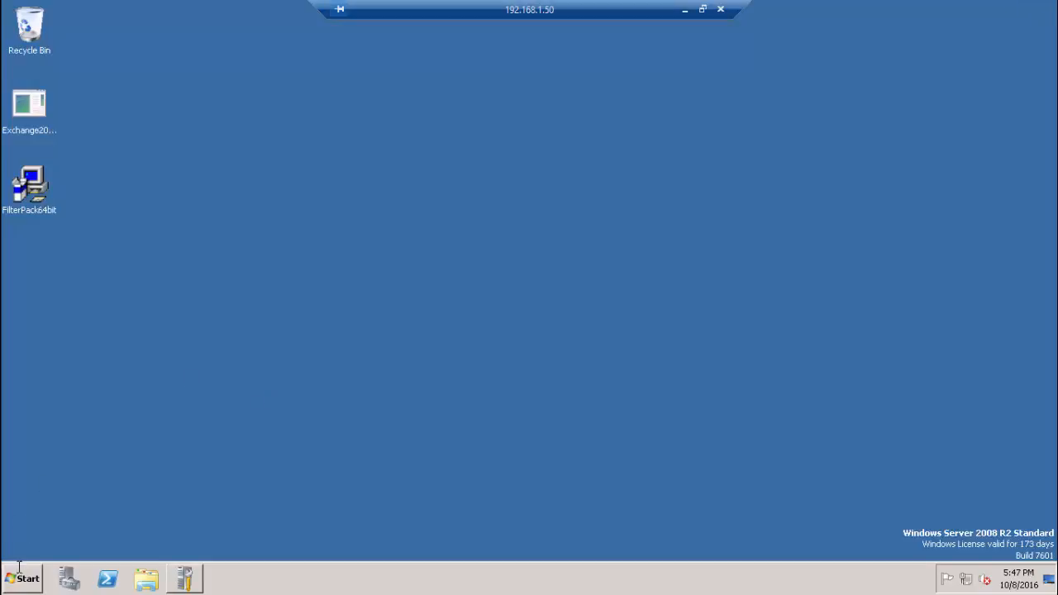
click(18, 567)
click(37, 308)
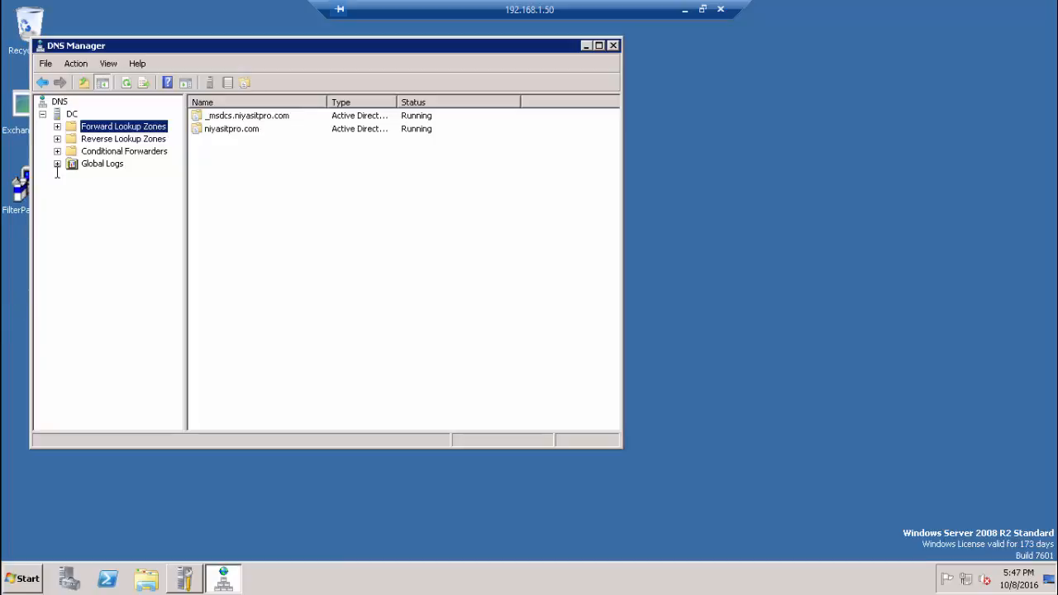
click(57, 127)
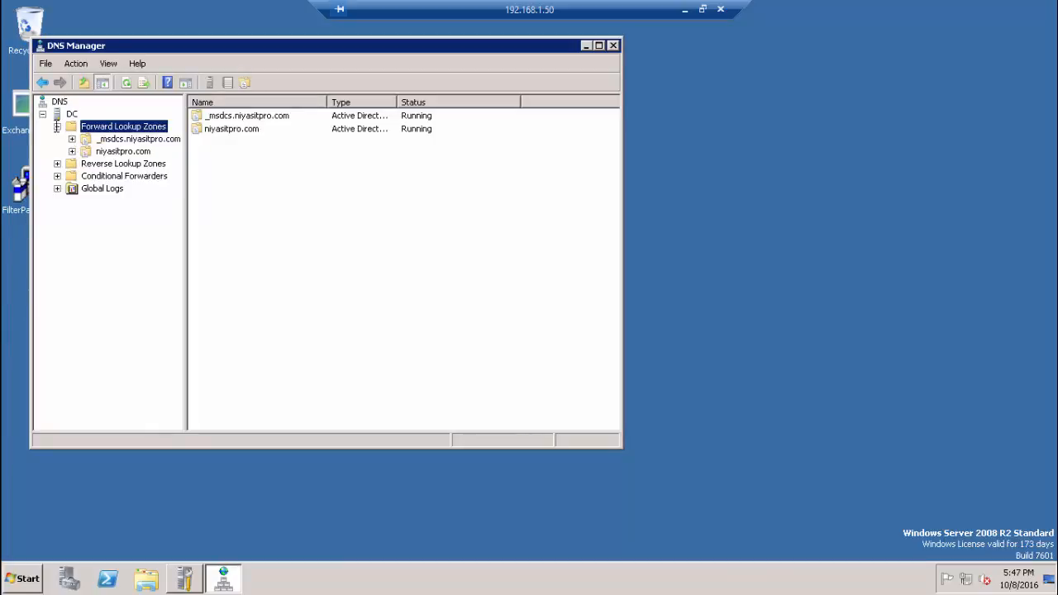
click(72, 151)
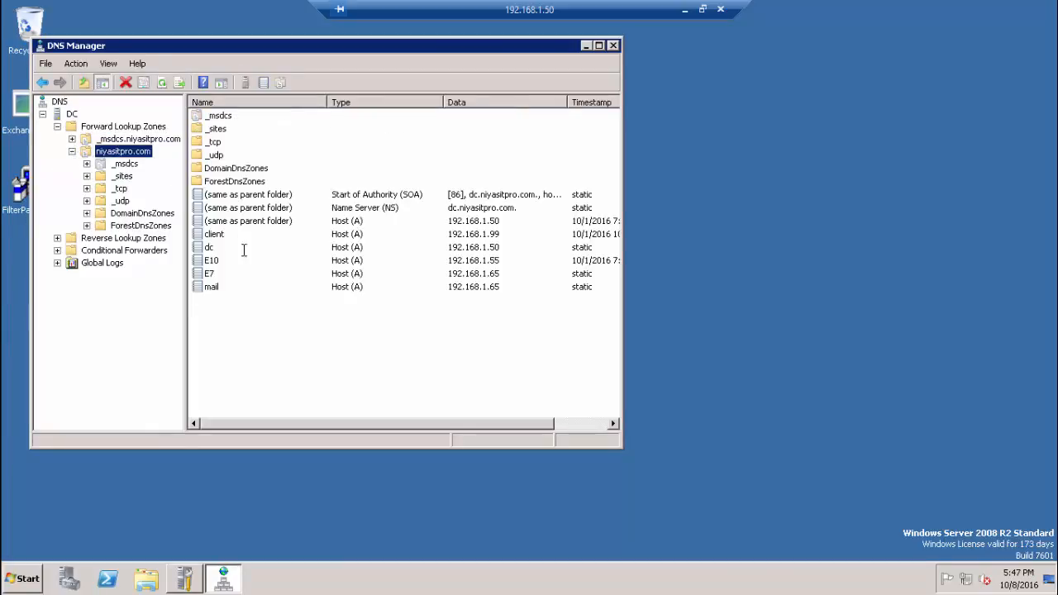
- Change the mail A record's IP address from 192.168.1.65 to 192.168.1.55
double_click(206, 288)
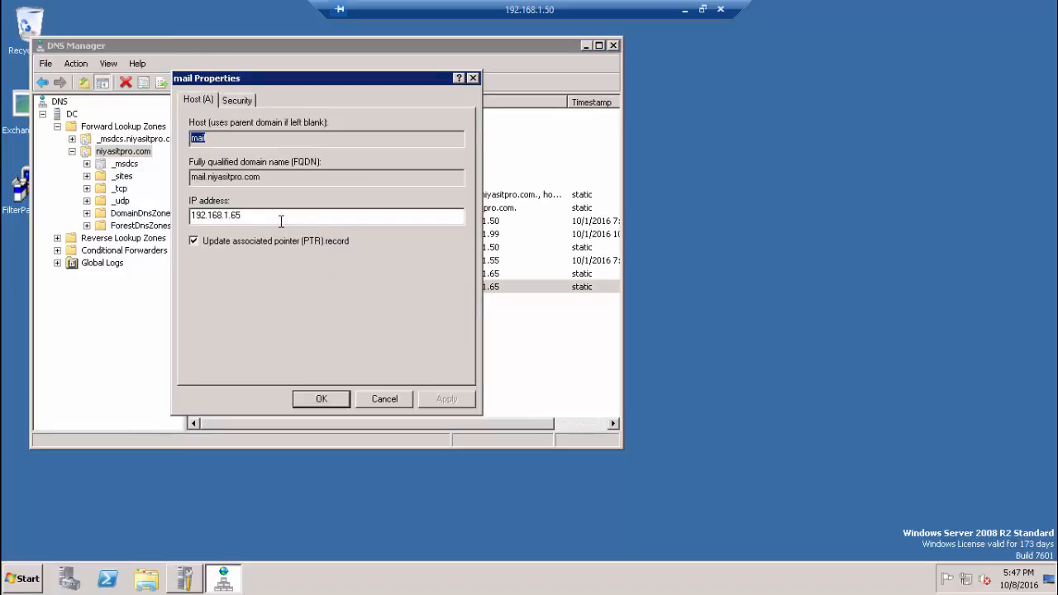
click(280, 219)
key(BackSpace)
key(BackSpace)
key(BackSpace)
key(BackSpace)
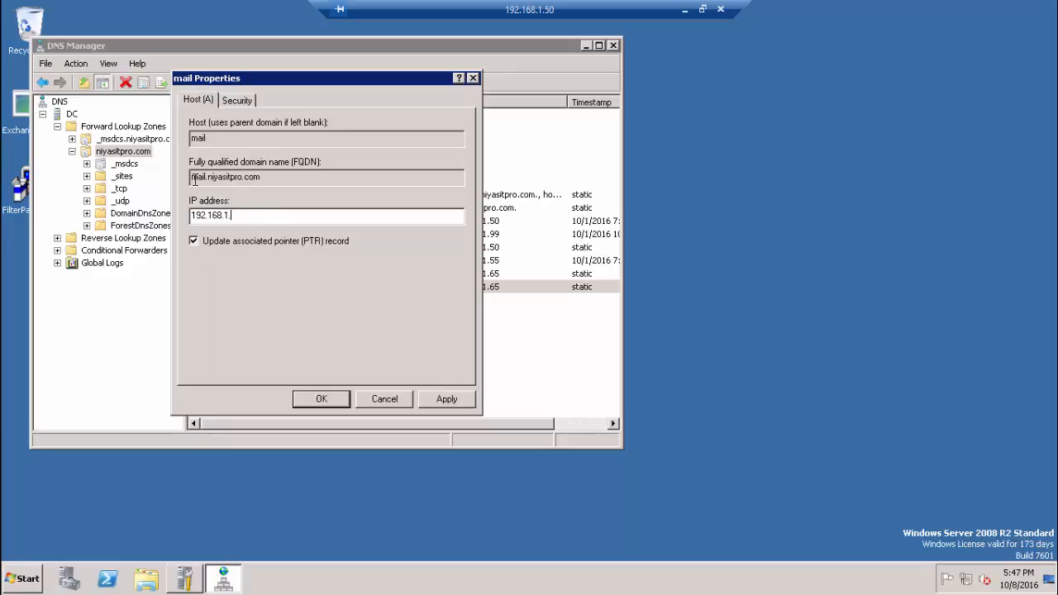
text(1.55)
click(326, 399)
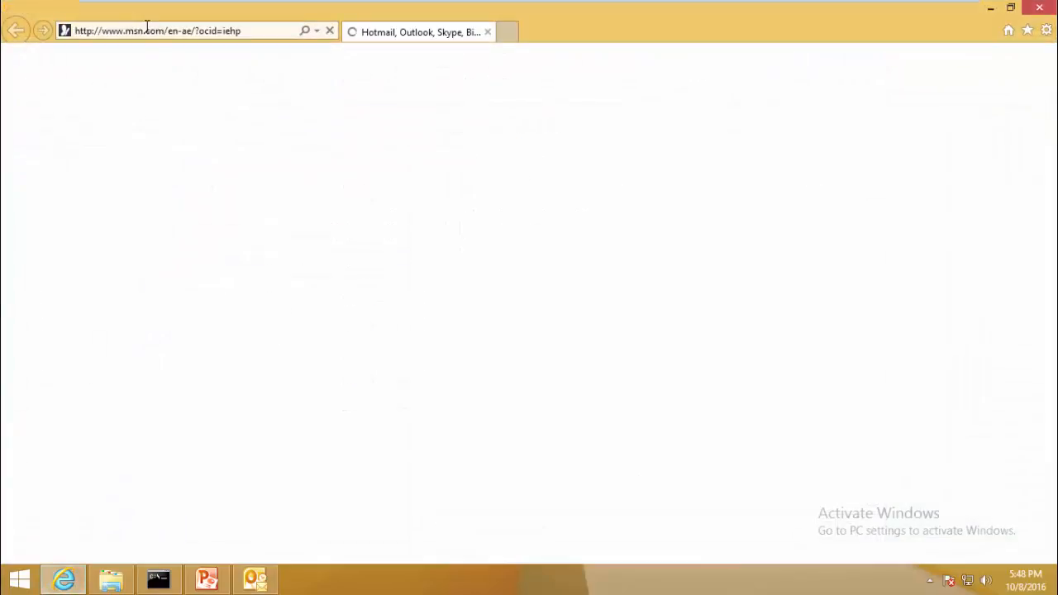
- Load mail.niyasitpro.com/owa to check the sign-in page, then close IE and return to Command Prompt
click(146, 30)
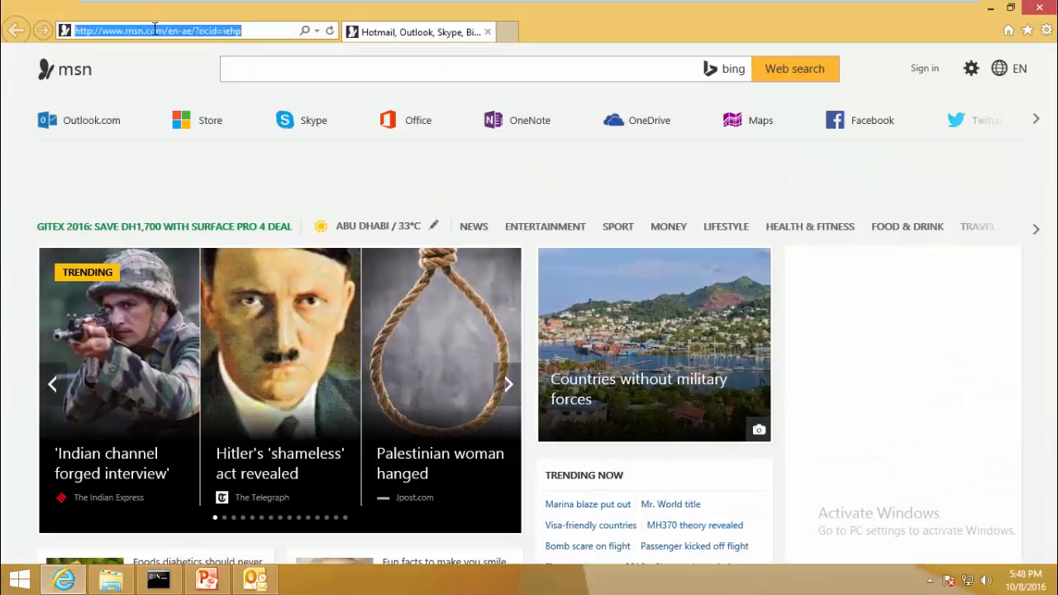
text(mail.niyasitpro.com/)
key(Return)
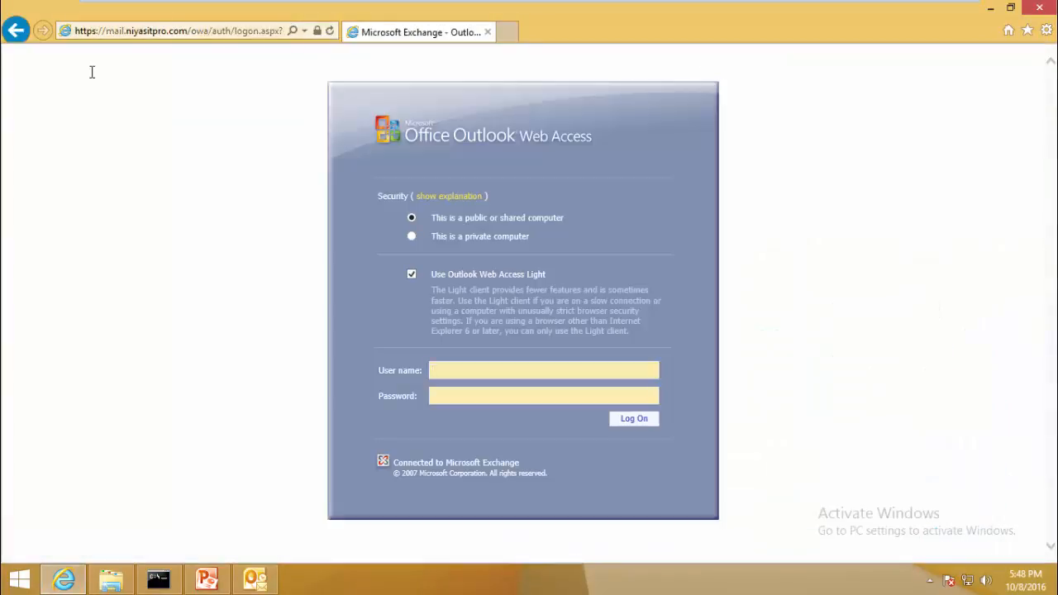
click(1038, 9)
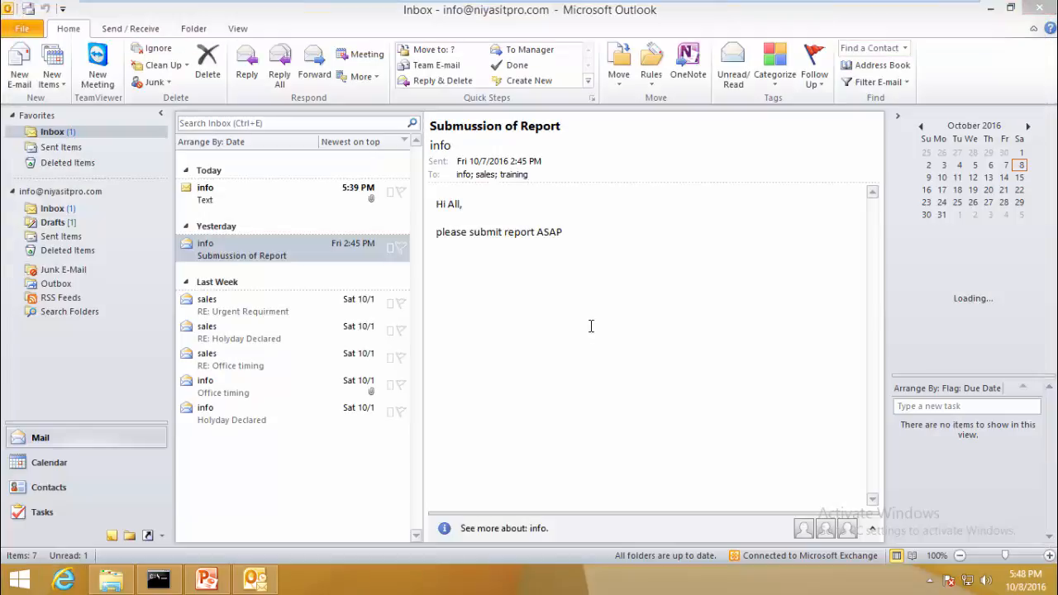
click(158, 579)
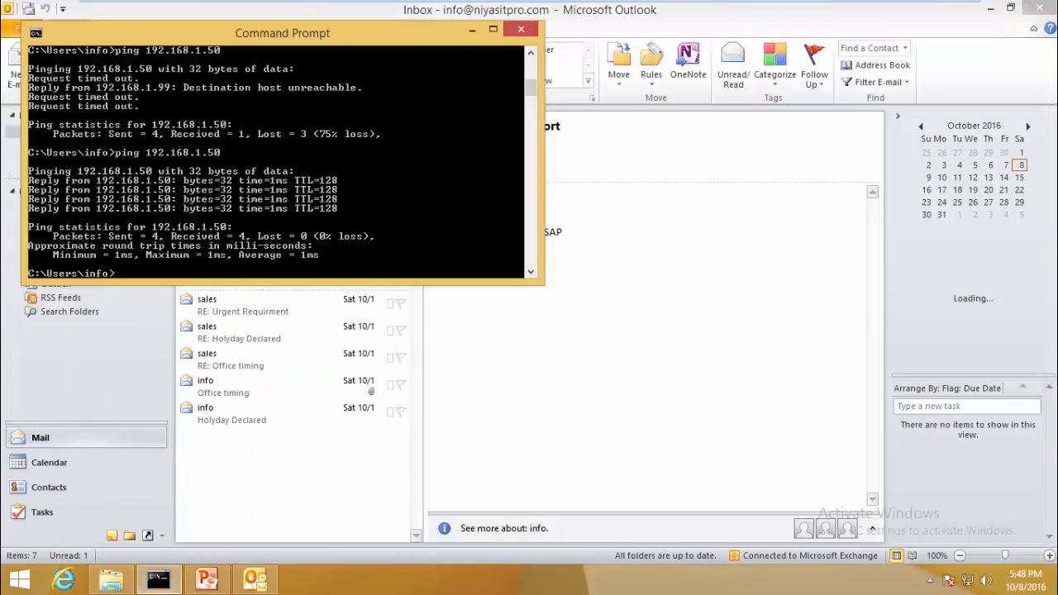
- Flush the DNS cache with ipconfig /flushdns, correcting the ifconfig typo, then reopen Internet Explorer
text(ifconfig /flush)
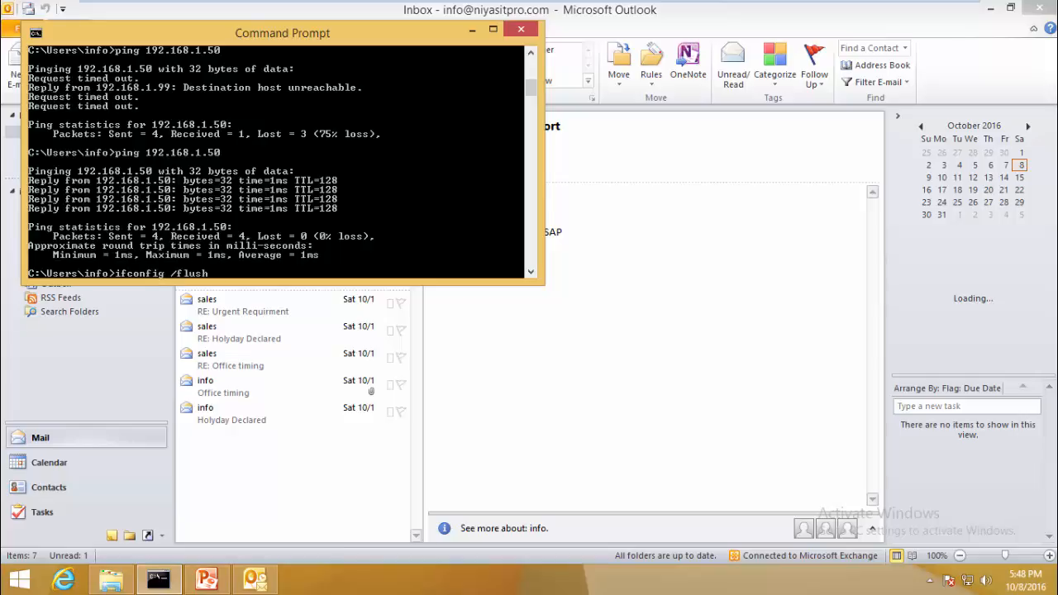
text(dns)
key(Return)
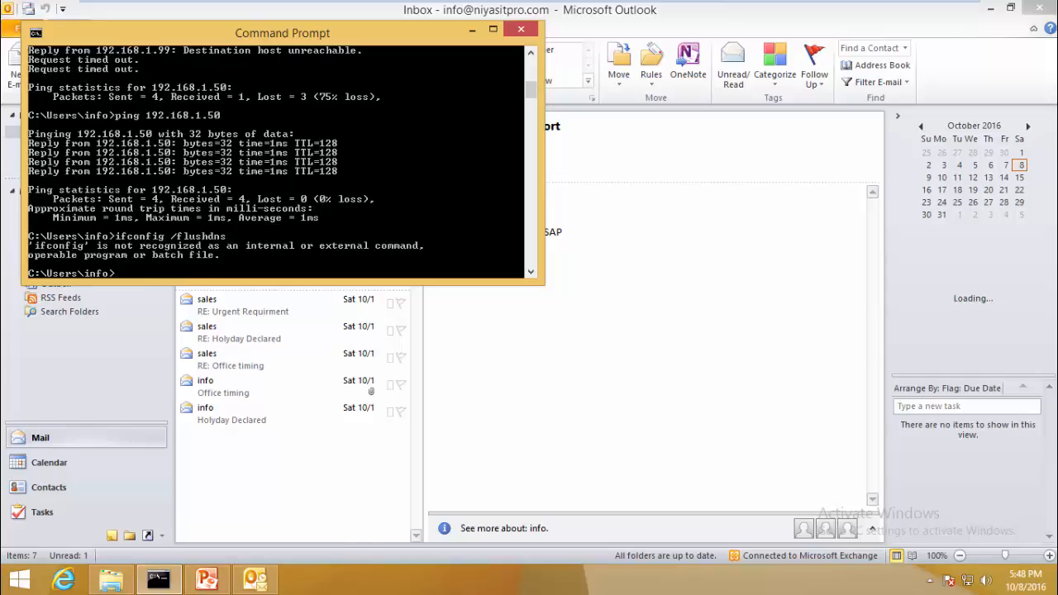
key(Up)
key(Left)
key(Left)
key(Left)
key(Left)
key(Left)
key(Left)
key(Left)
key(Left)
key(Left)
key(Left)
key(Left)
key(Left)
key(Left)
key(Left)
key(Left)
key(Left)
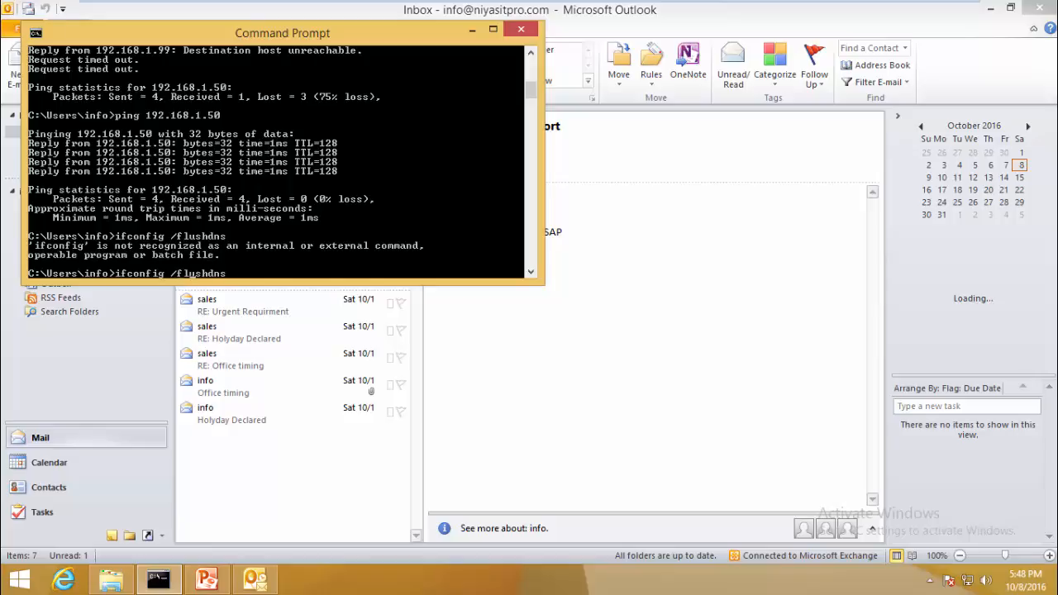
key(BackSpace)
key(BackSpace)
text(ip)
key(Return)
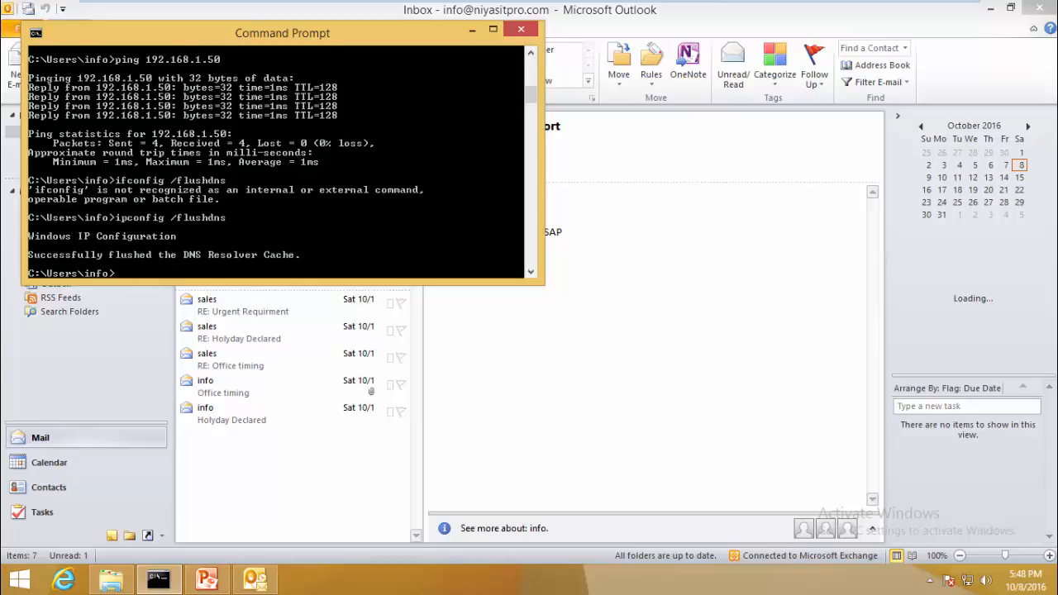
click(64, 578)
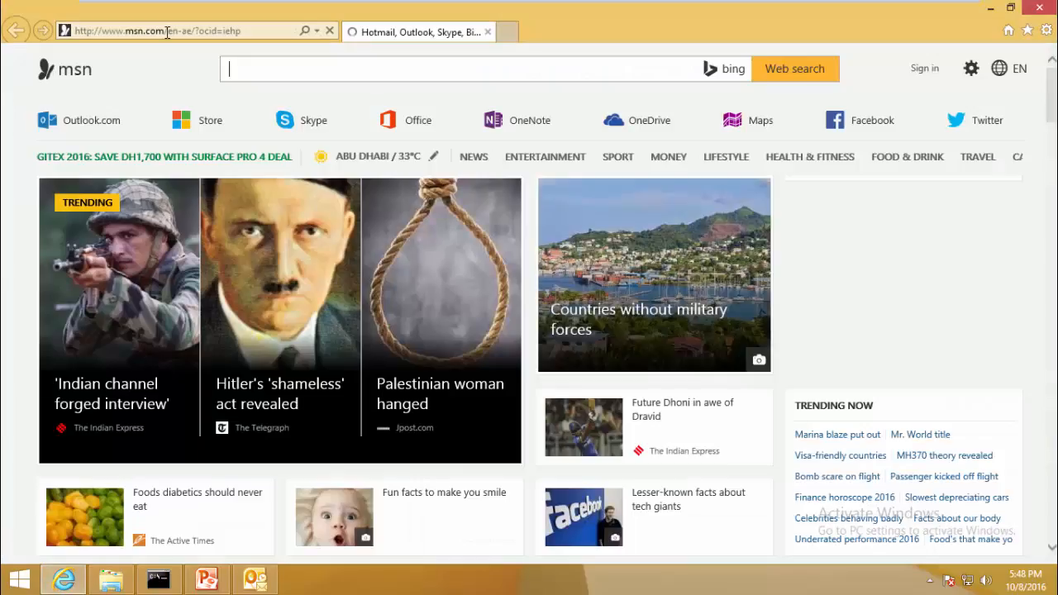
click(166, 32)
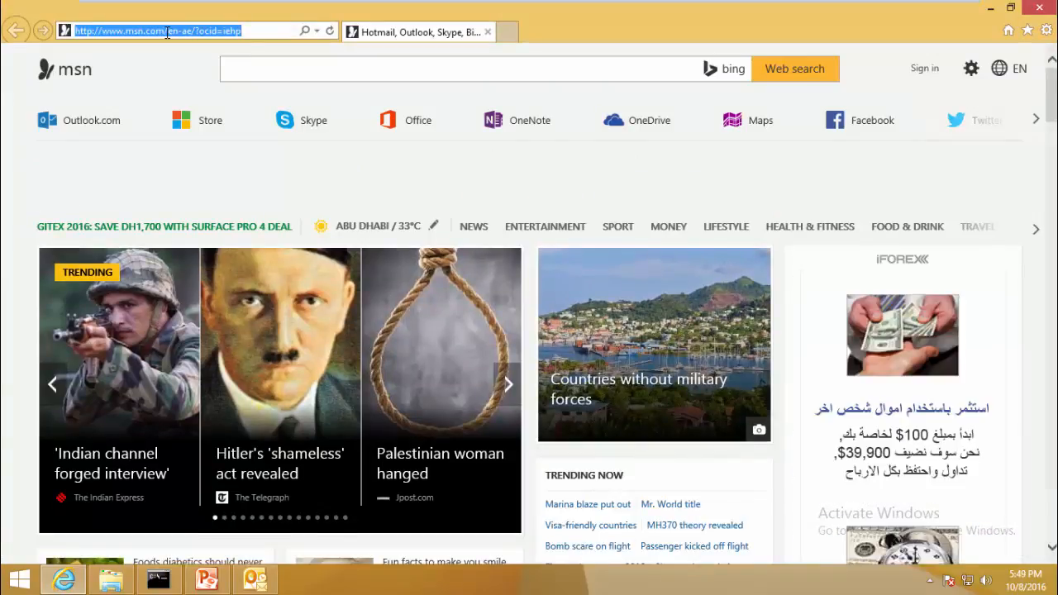
text(https)
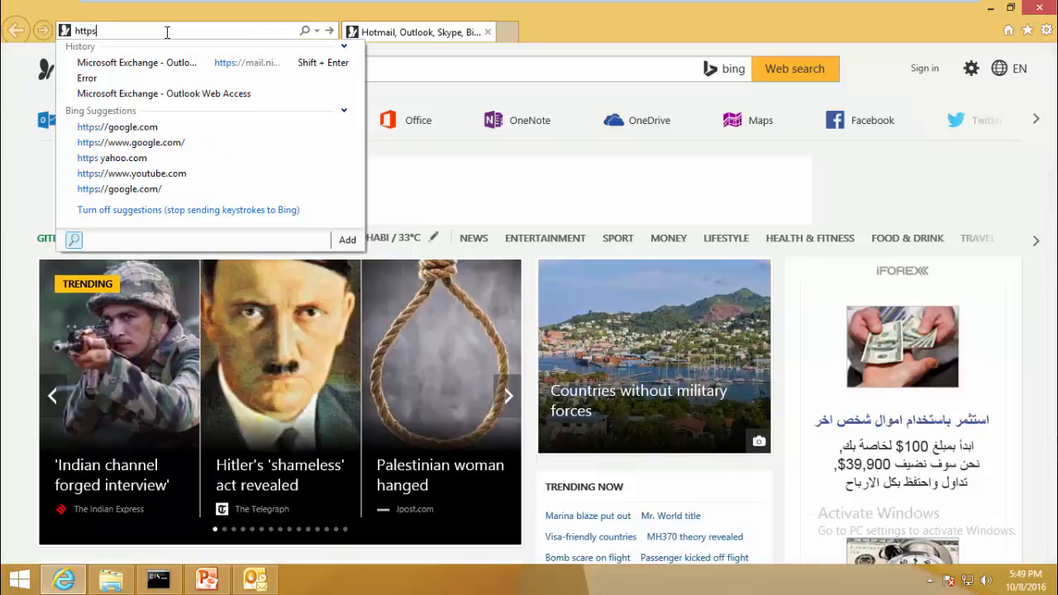
text(://mai)
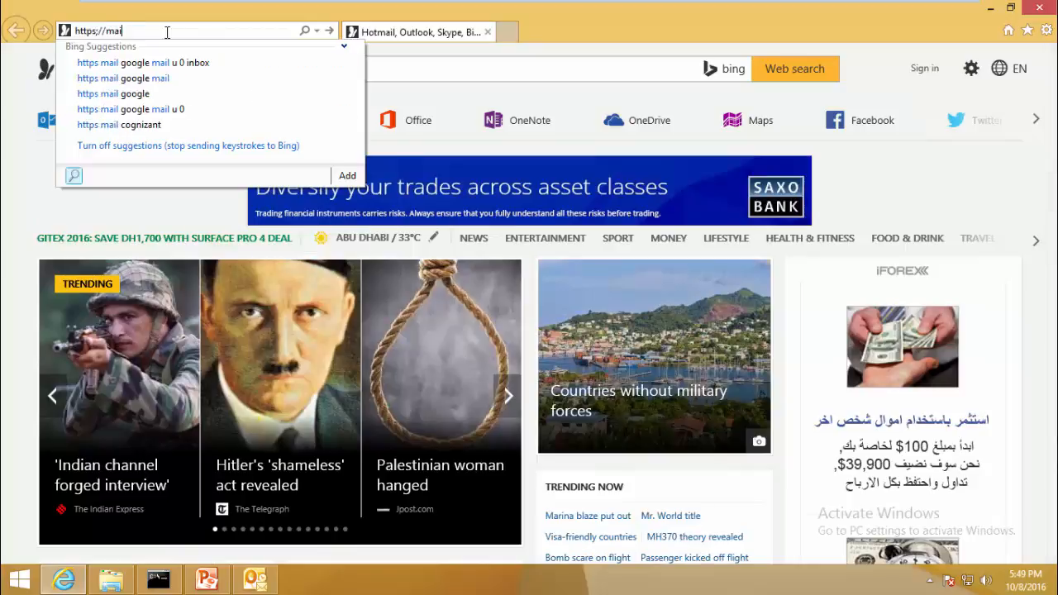
key(BackSpace)
key(BackSpace)
key(BackSpace)
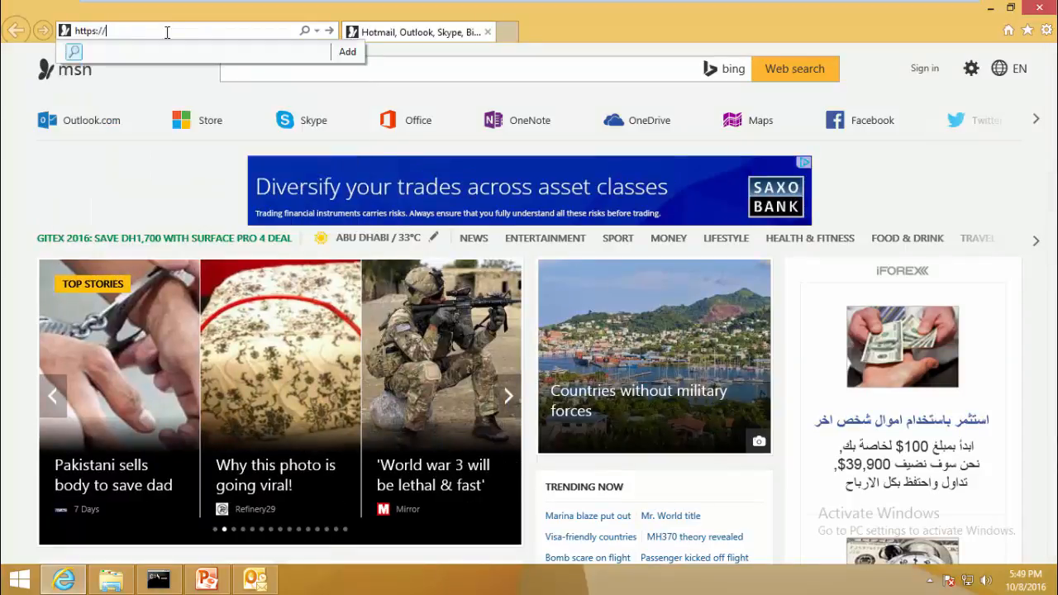
text(mail.niyasitpro.com/)
key(Down)
key(Return)
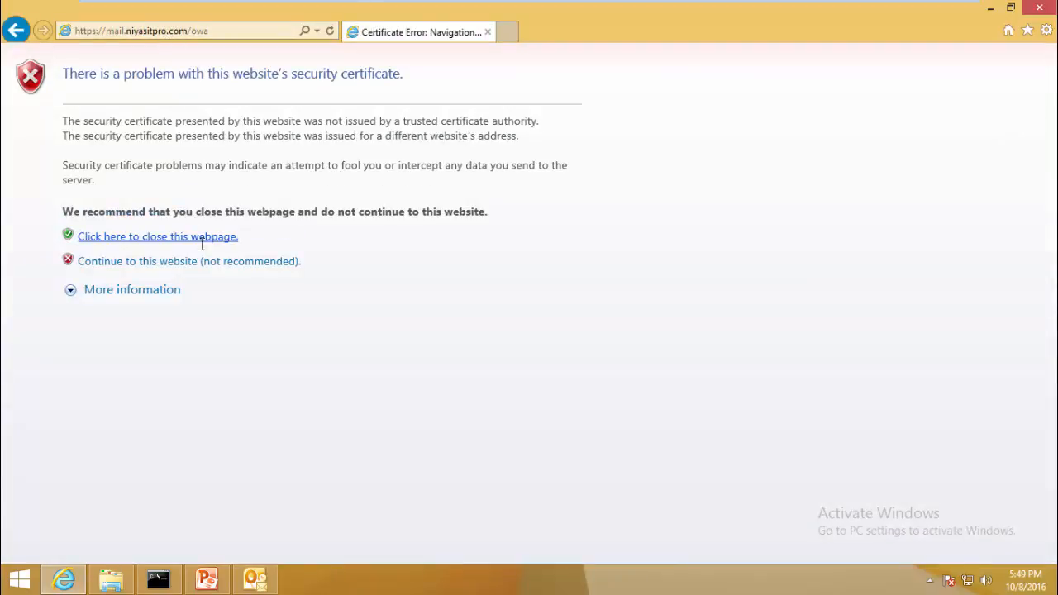
- Continue past the certificate warning and sign in with the info mailbox's domain user name and password
click(197, 261)
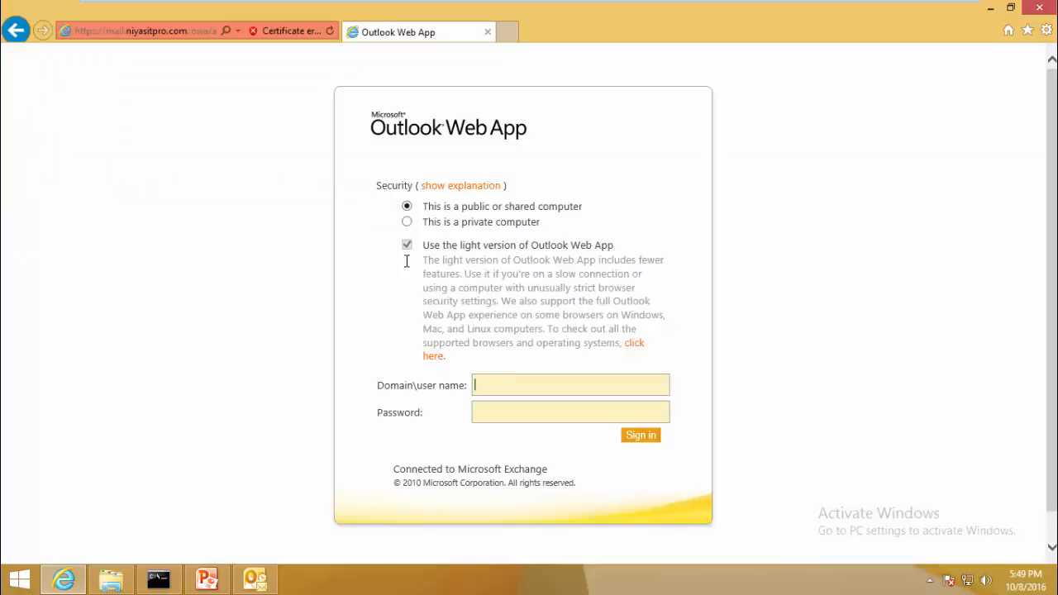
text(niyasit\info)
key(Tab)
text(************)
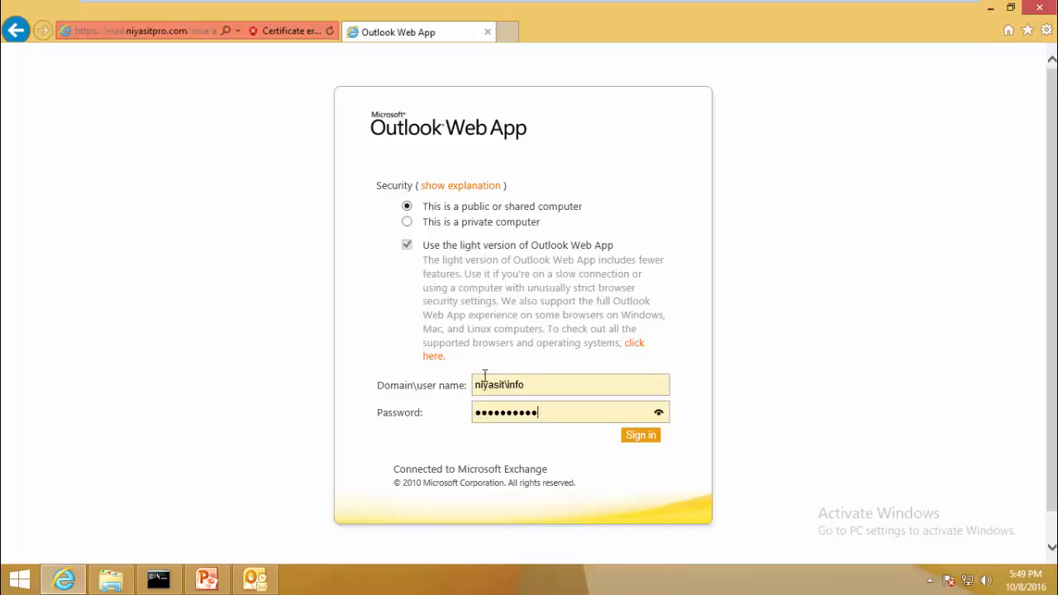
key(Return)
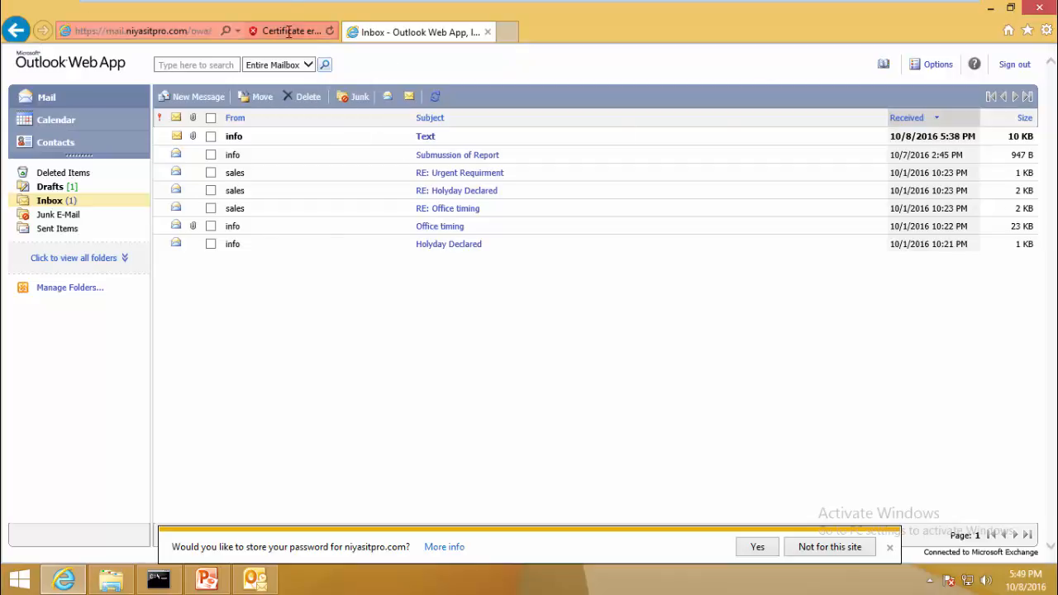
- View the address bar's Certificate Invalid details and dismiss them
click(289, 32)
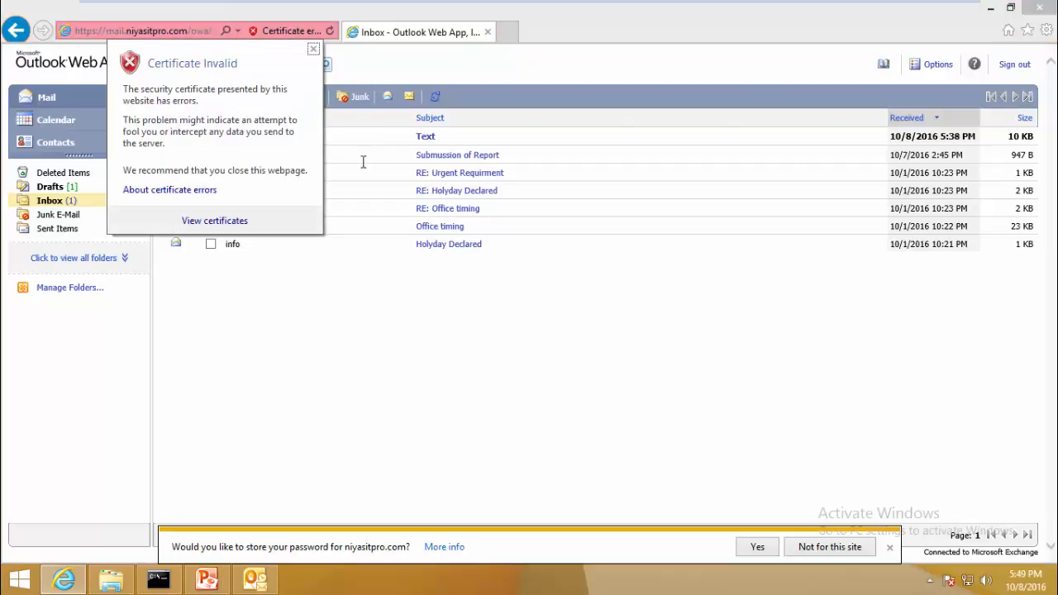
click(314, 50)
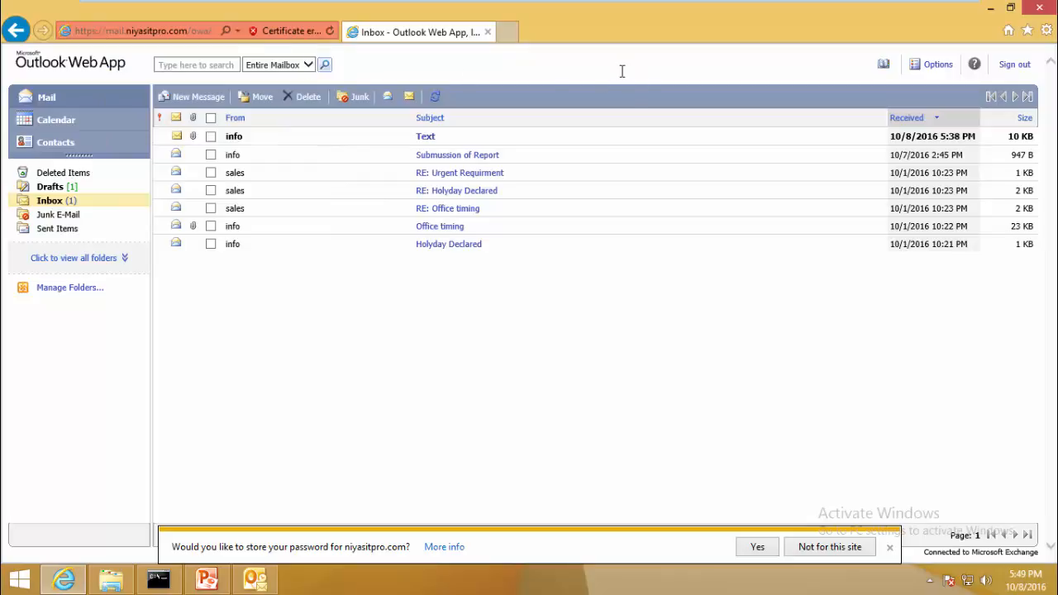
mouse_move(808, 3)
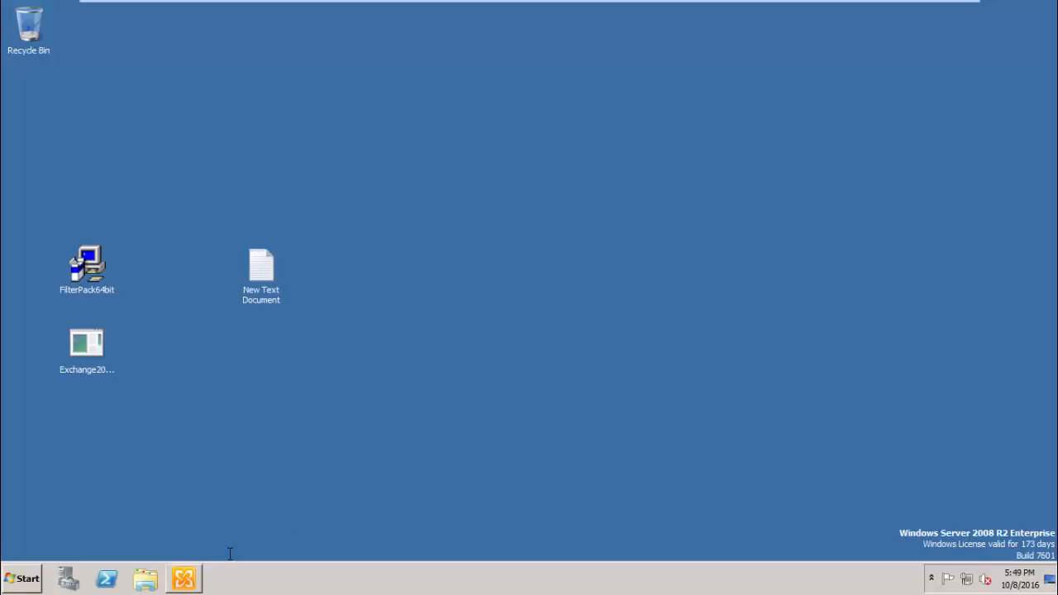
- Restore the console, review E10's Default and Client receive connectors, then show organization Hub Transport settings
click(187, 578)
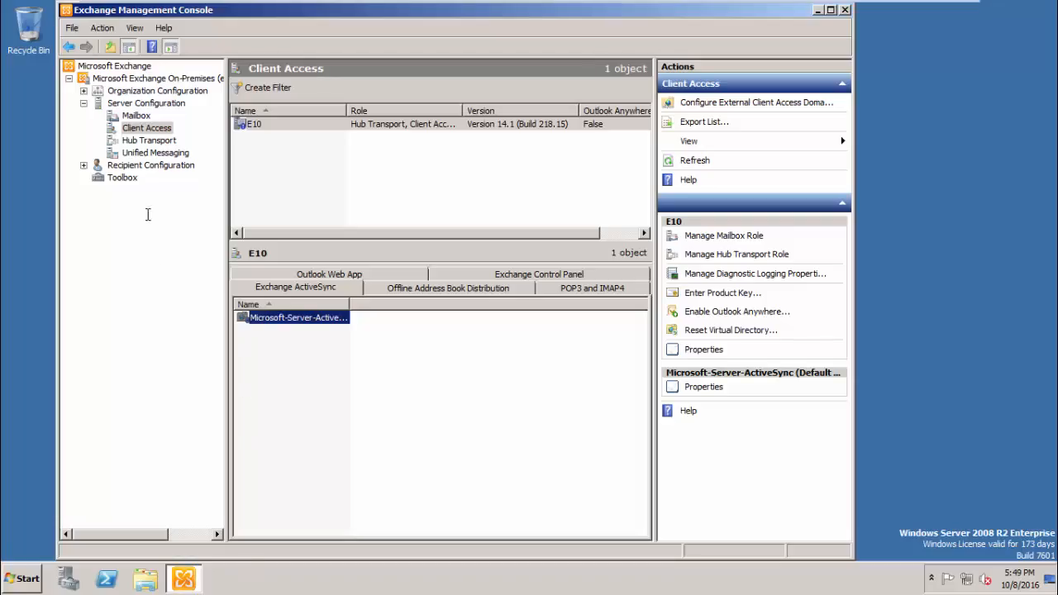
click(84, 165)
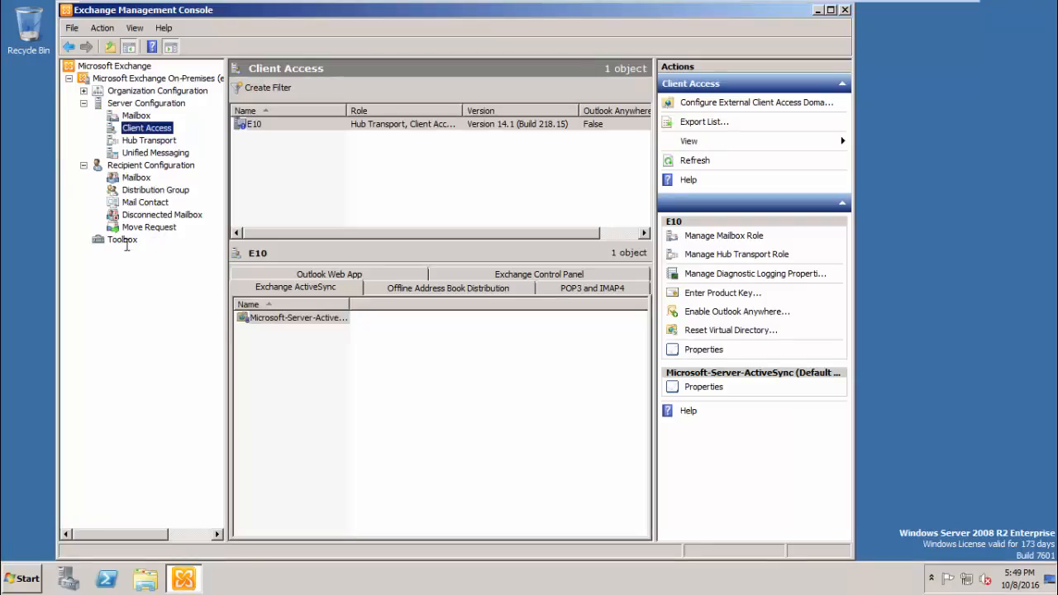
click(83, 91)
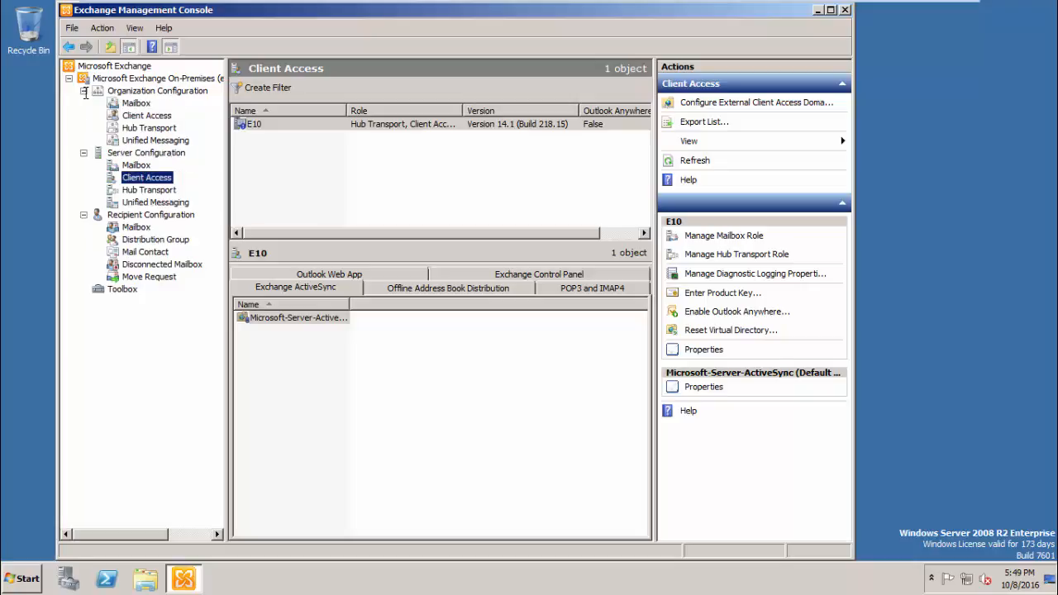
click(134, 190)
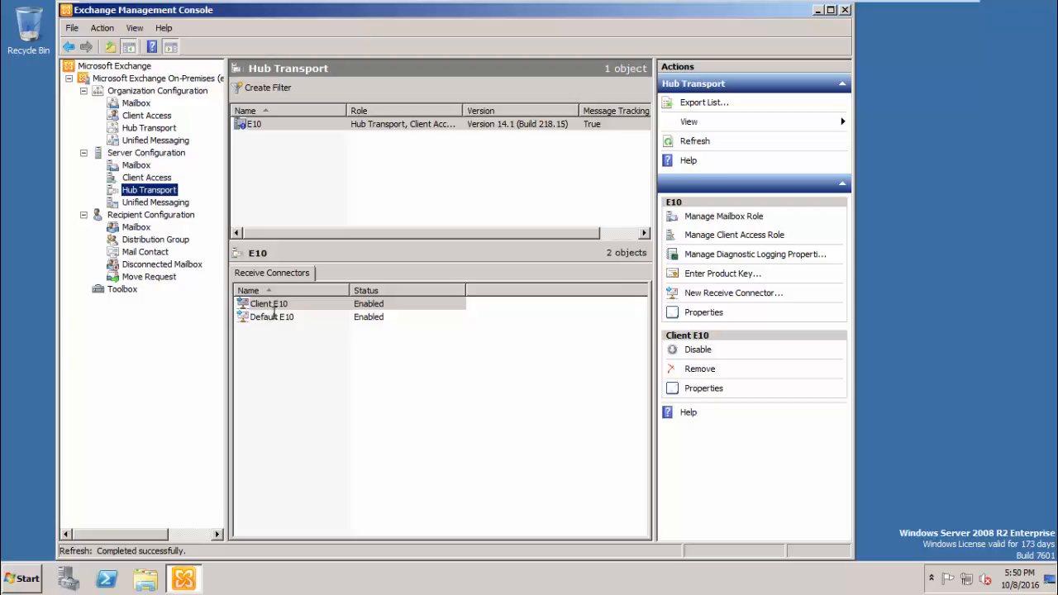
click(274, 317)
click(275, 304)
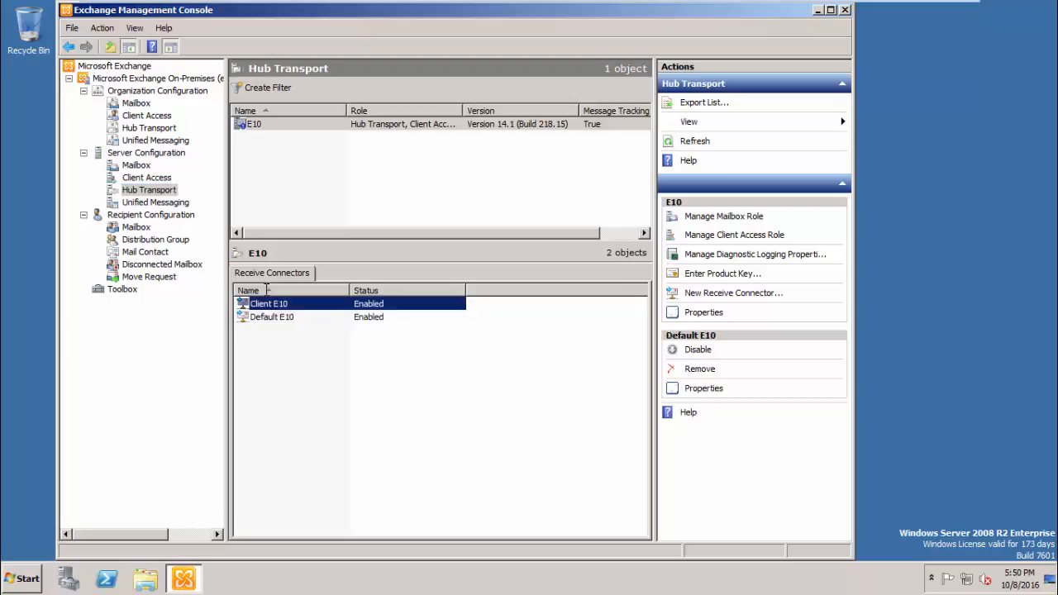
click(145, 178)
click(147, 128)
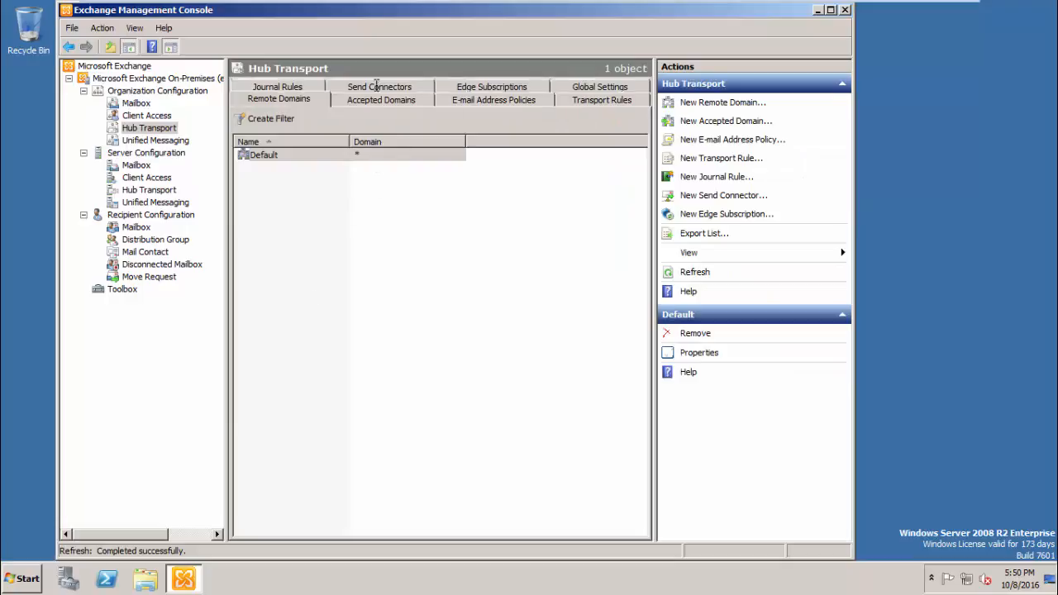
- Open the IronPort send connector's properties and review its address space, routing and source servers
click(378, 86)
click(295, 154)
double_click(295, 154)
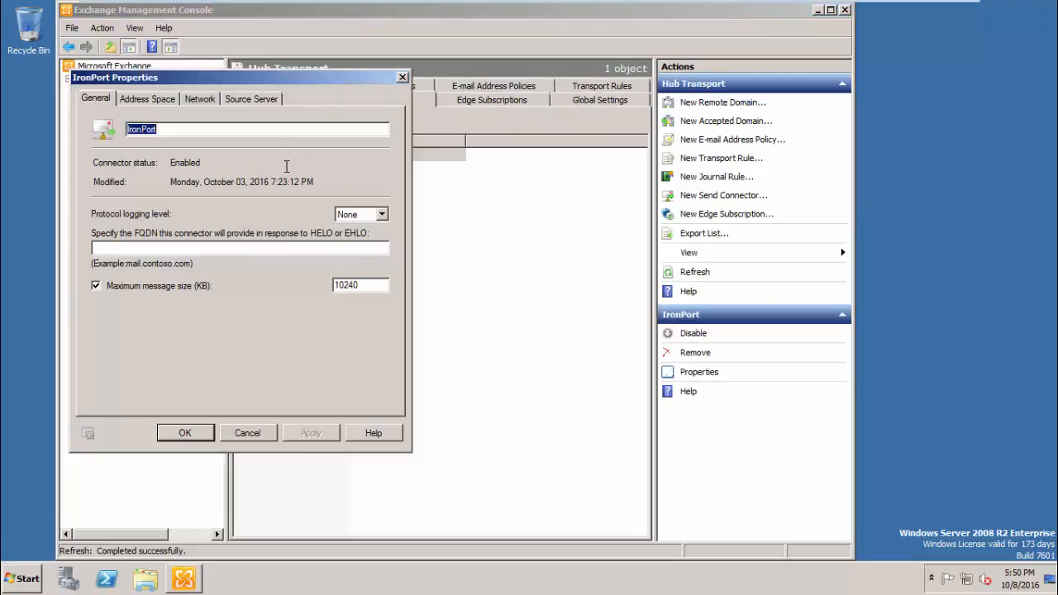
drag(211, 77, 390, 182)
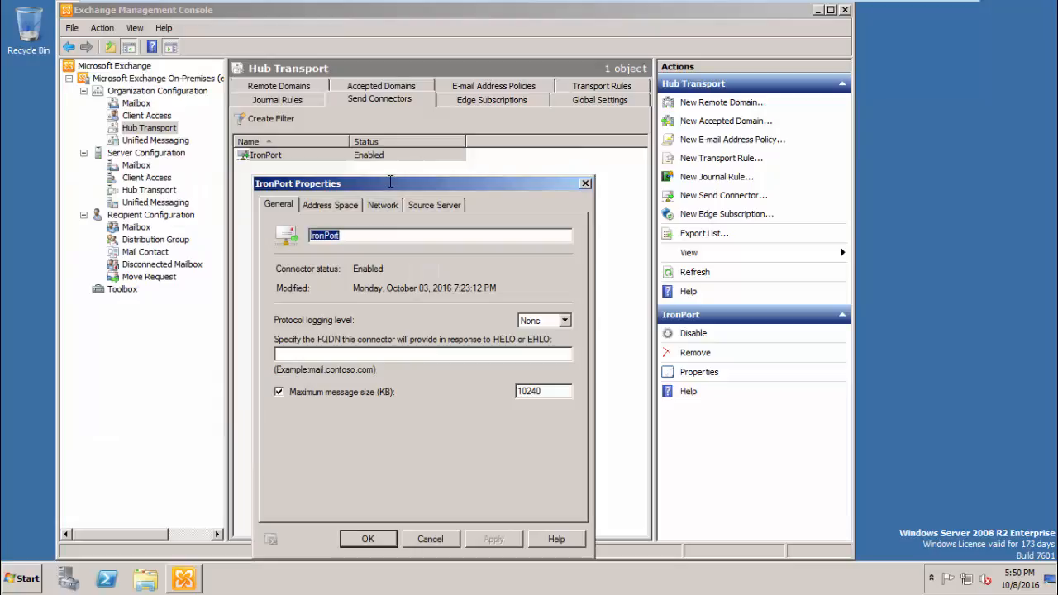
click(340, 204)
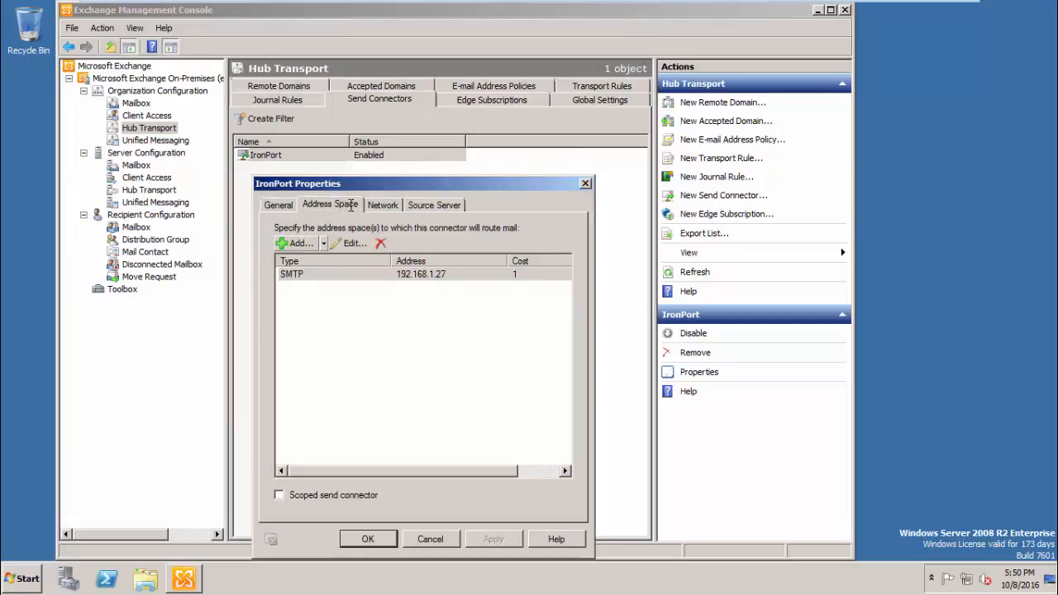
click(385, 204)
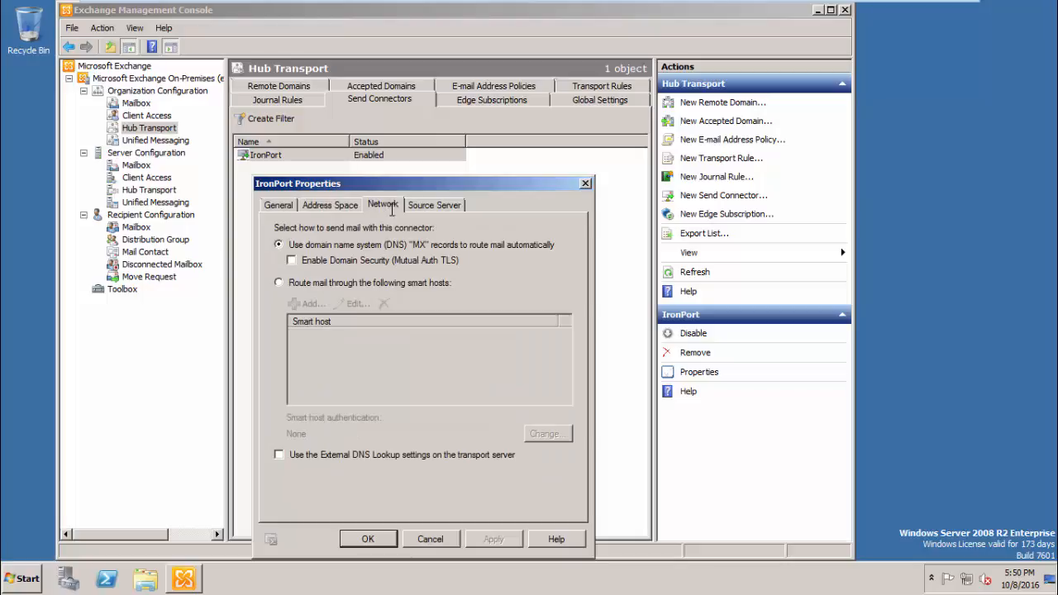
click(423, 205)
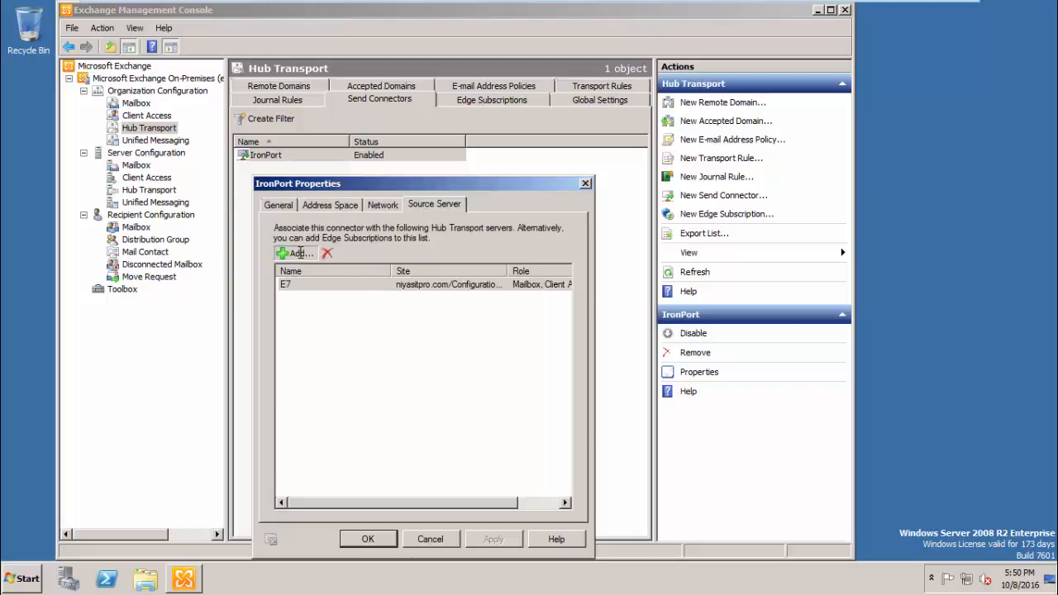
- Add E10 as the IronPort source server, remove E7, and save the change
click(296, 253)
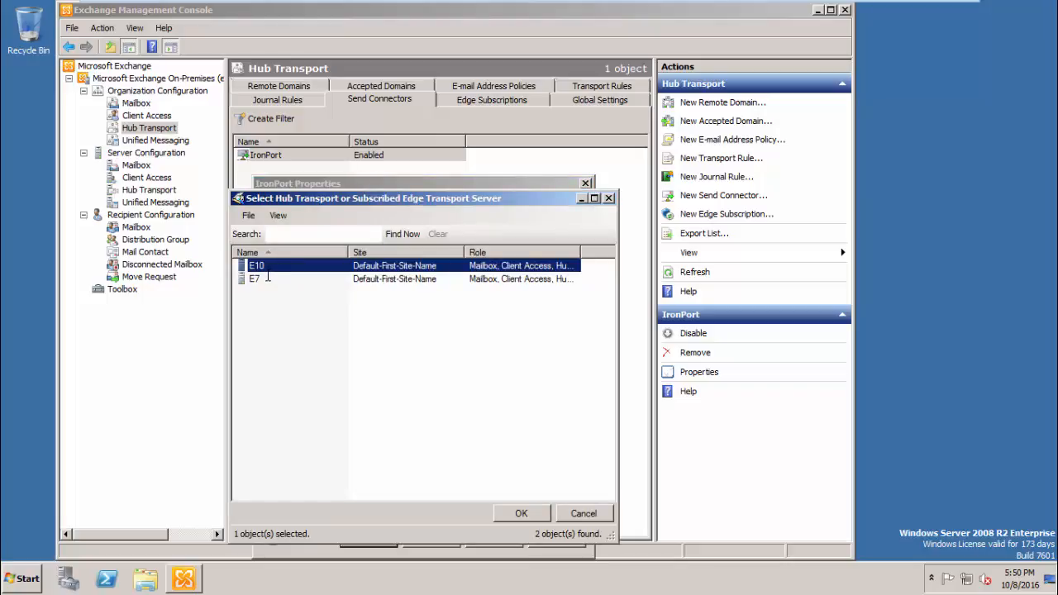
double_click(268, 269)
click(289, 296)
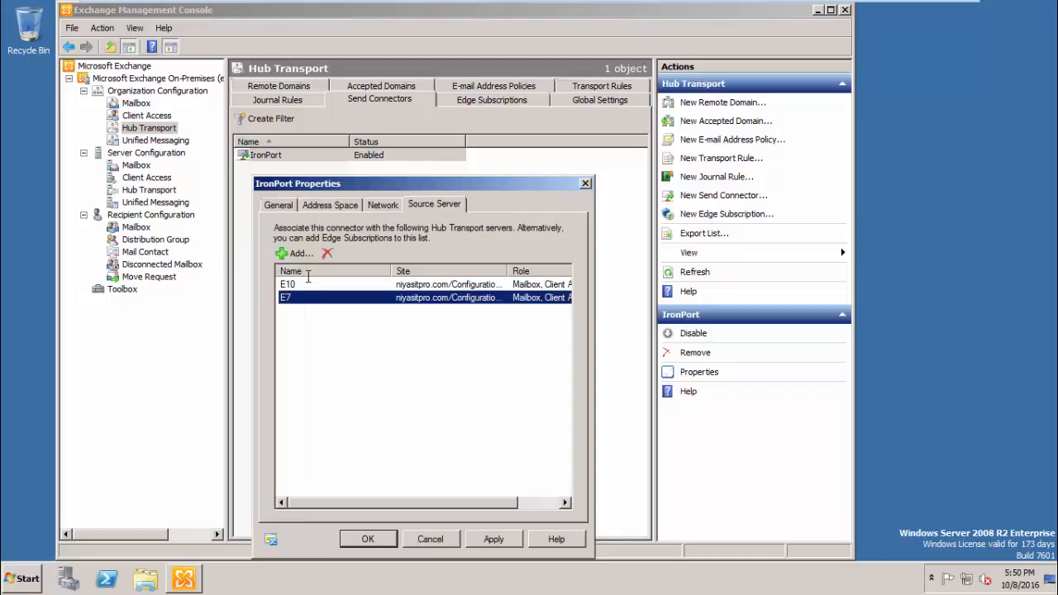
click(324, 256)
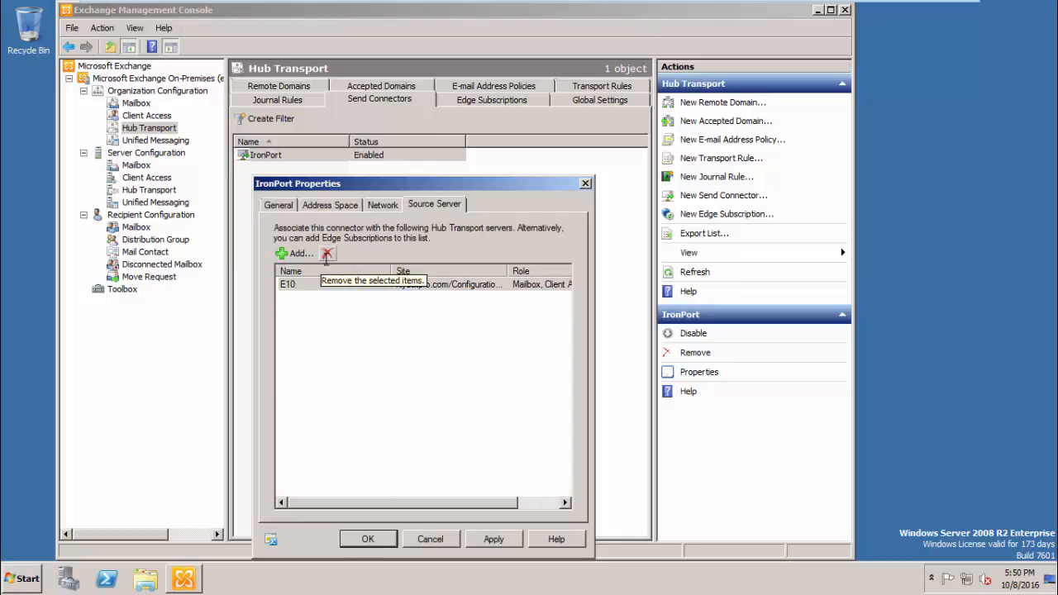
click(493, 539)
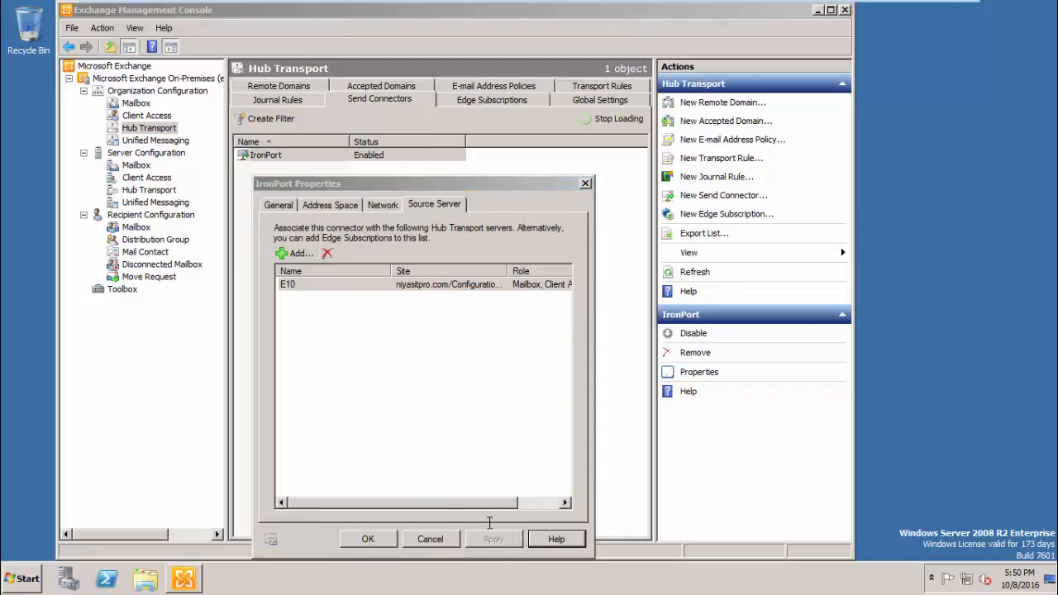
click(367, 539)
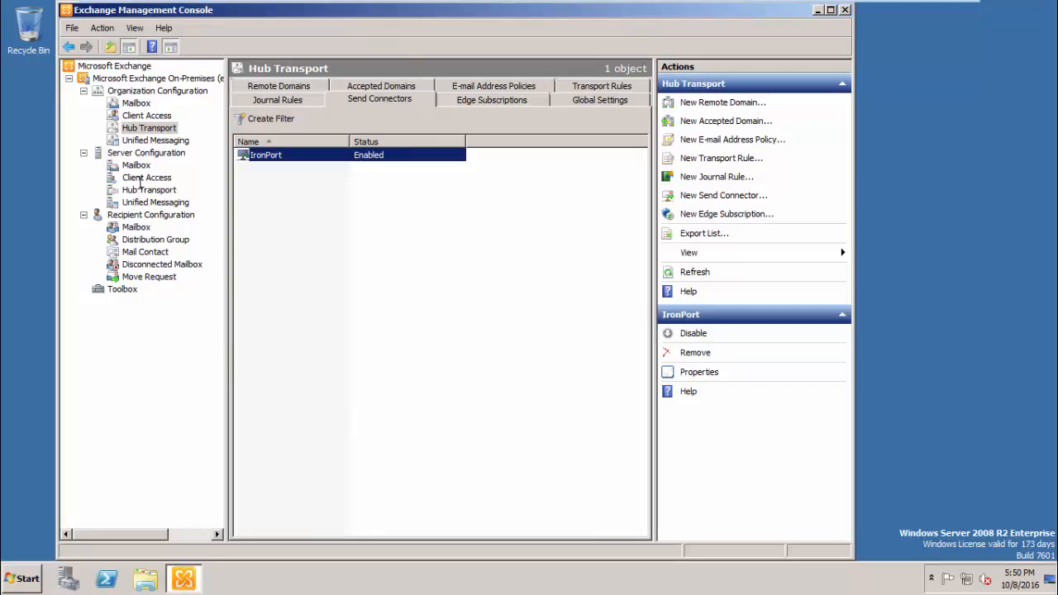
click(141, 192)
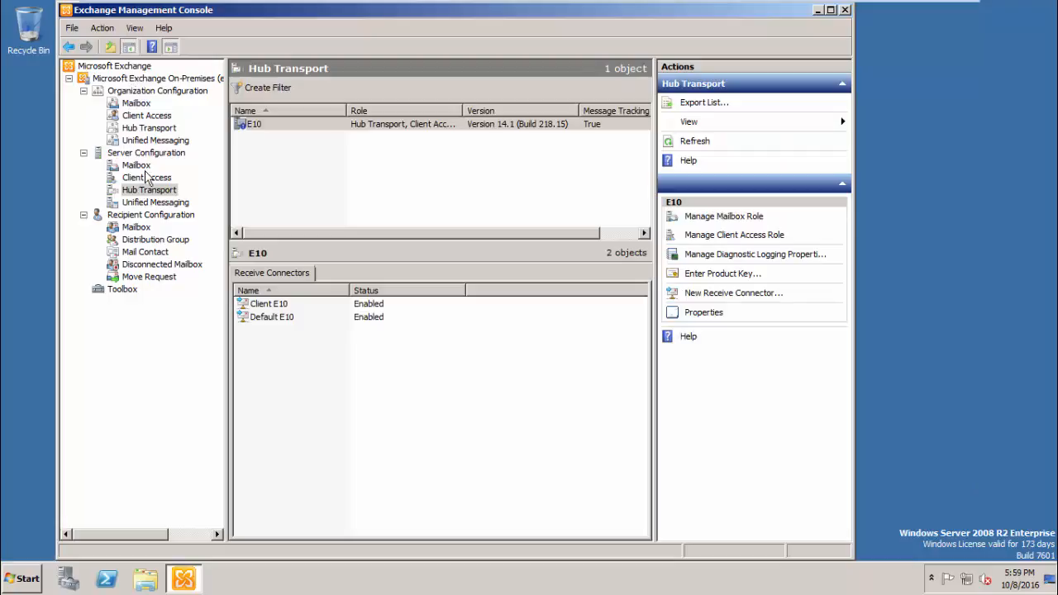
- Start a new receive connector named IronPortR
click(699, 292)
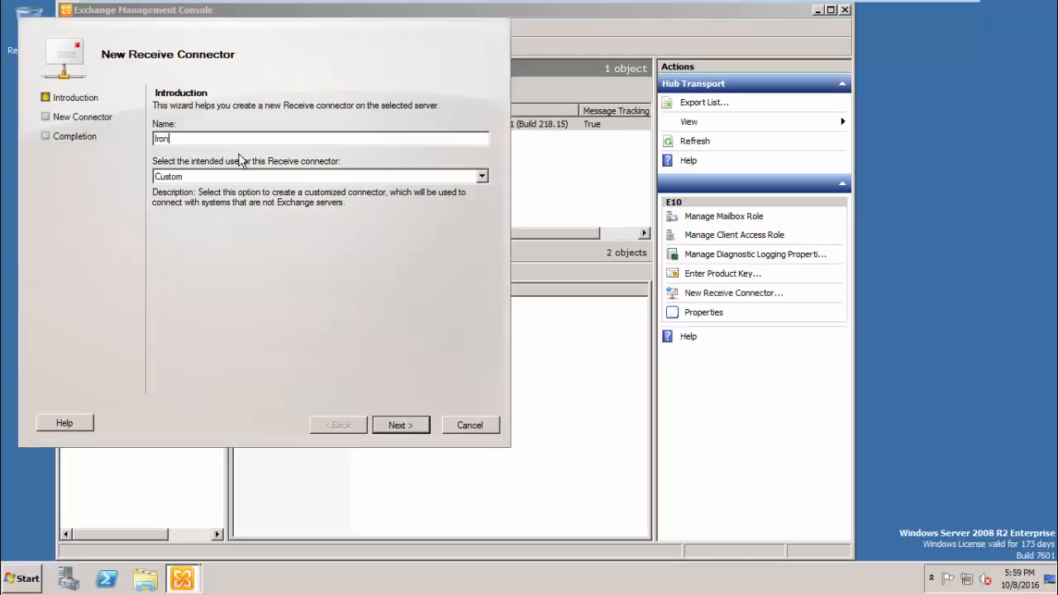
text(IronPortE)
key(BackSpace)
text(R)
click(397, 426)
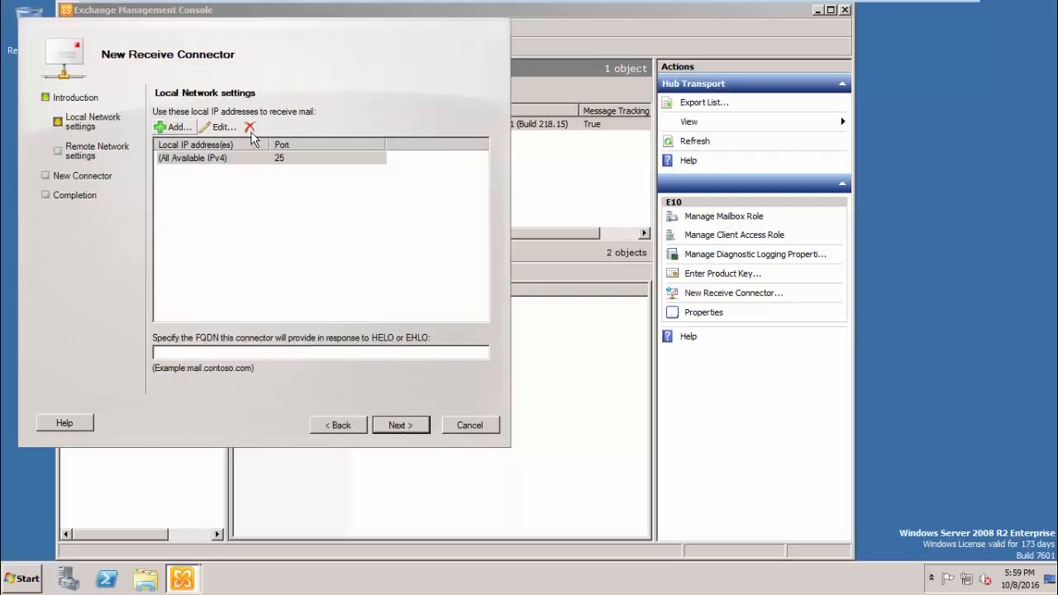
- Replace the all-addresses binding with local IP 192.168.1.27 on port 25
click(249, 128)
click(171, 127)
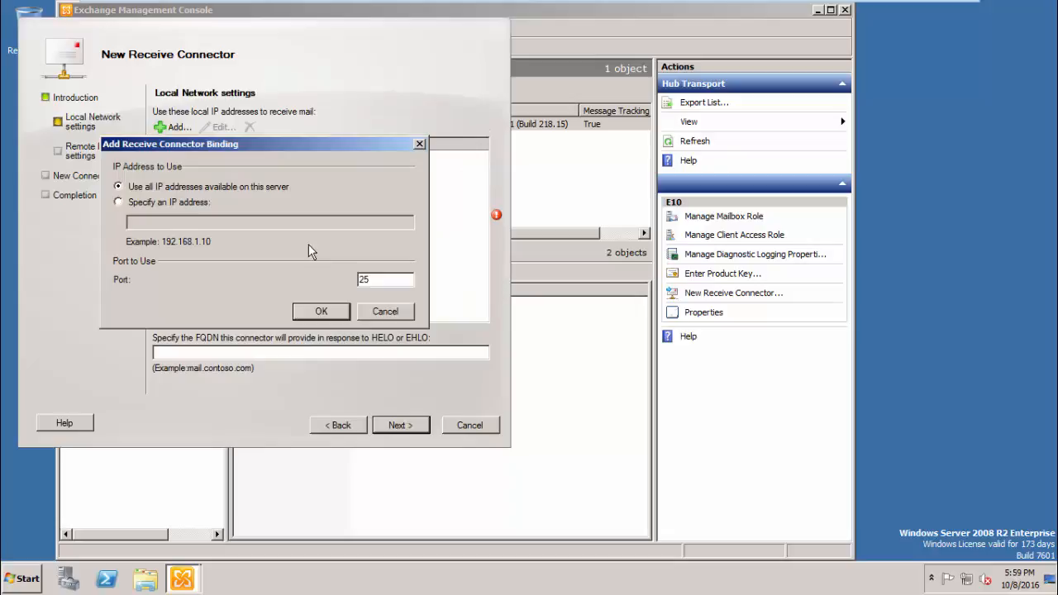
click(188, 205)
text(192.168.1.)
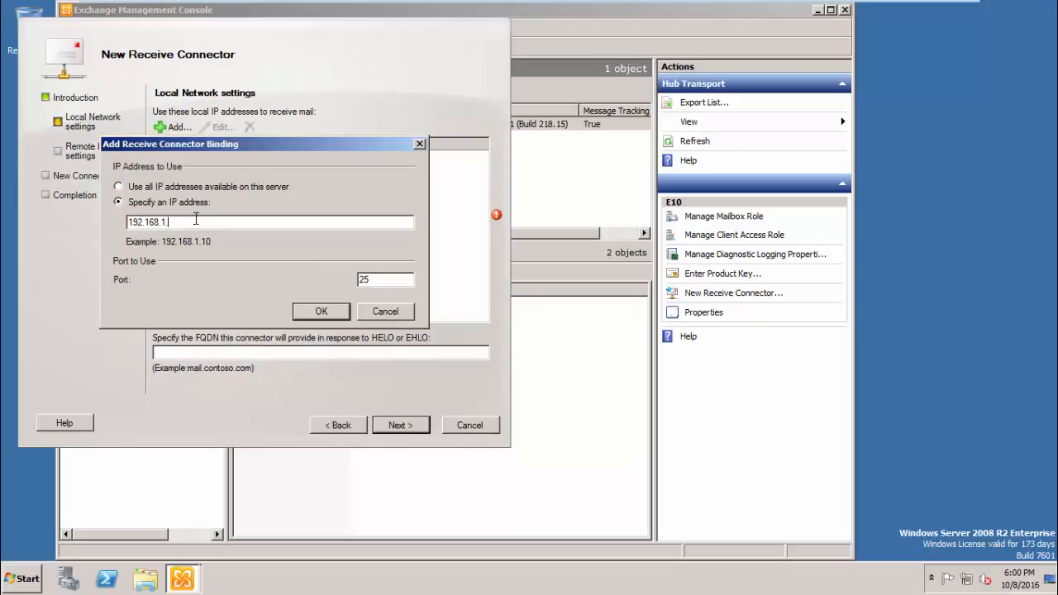
text(27)
click(313, 314)
click(395, 425)
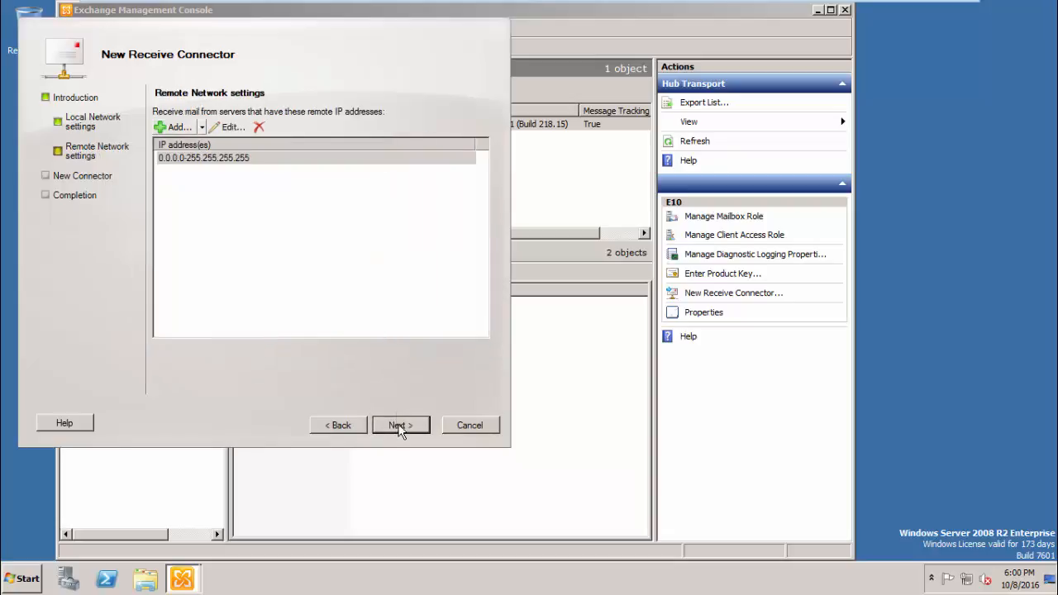
- Restrict remote servers to 192.168.1.27 and create the IronPortR connector
click(258, 127)
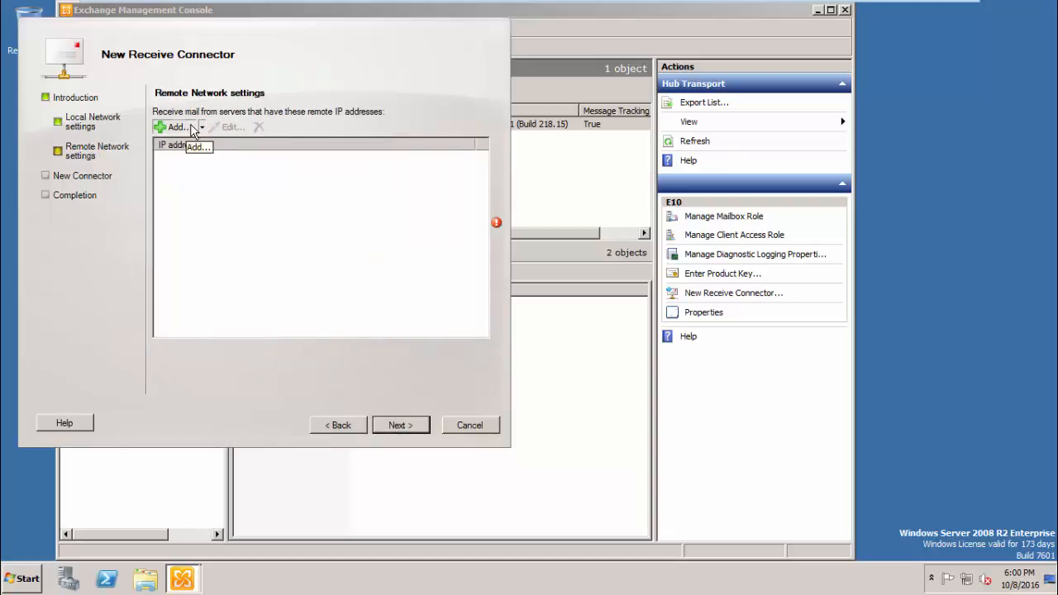
click(190, 129)
text(192.)
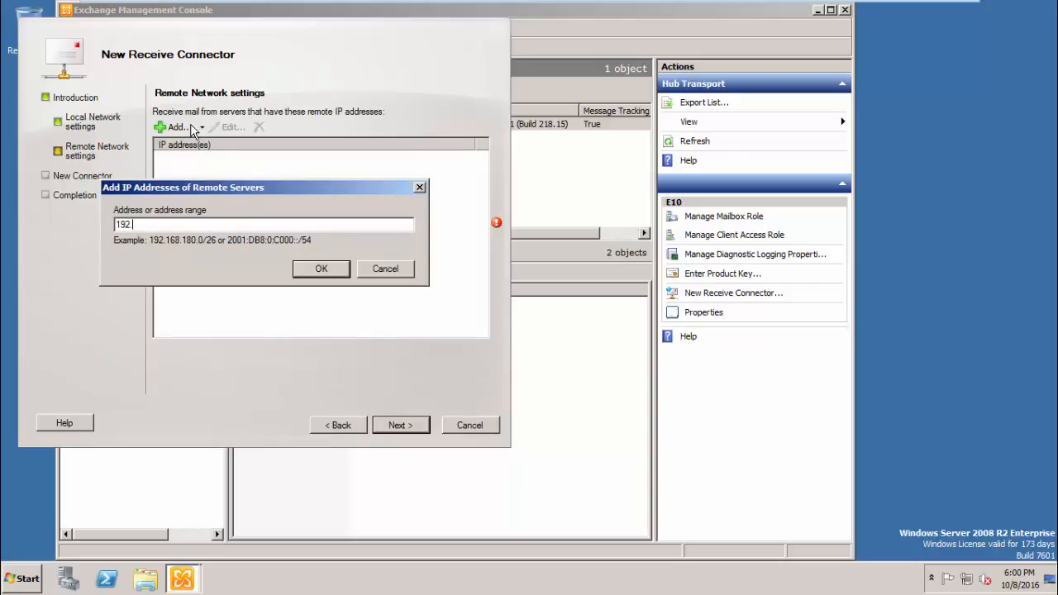
text(168.1.27)
click(334, 278)
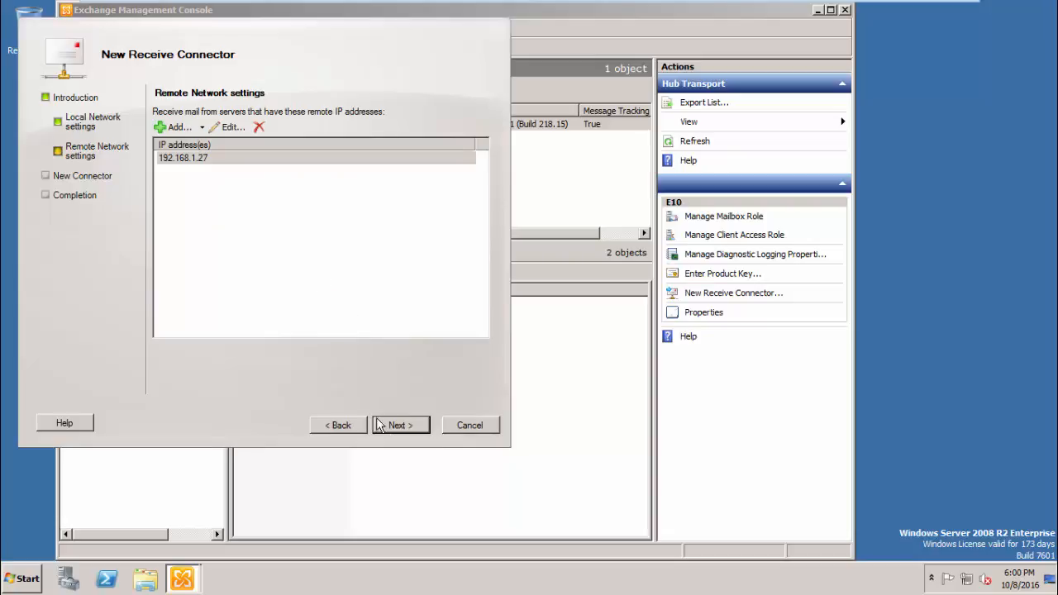
click(388, 428)
click(389, 430)
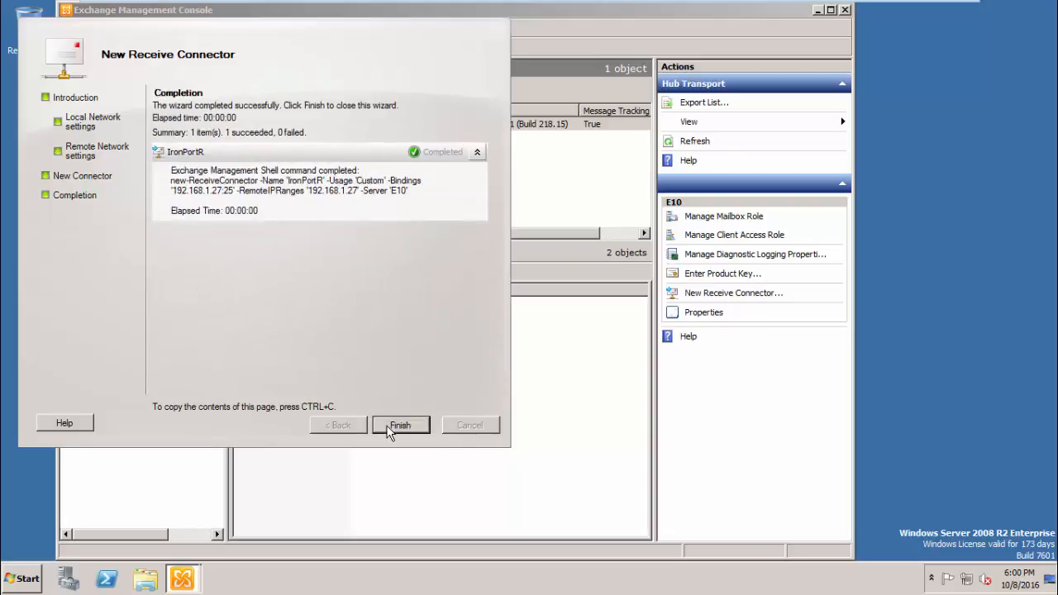
click(390, 430)
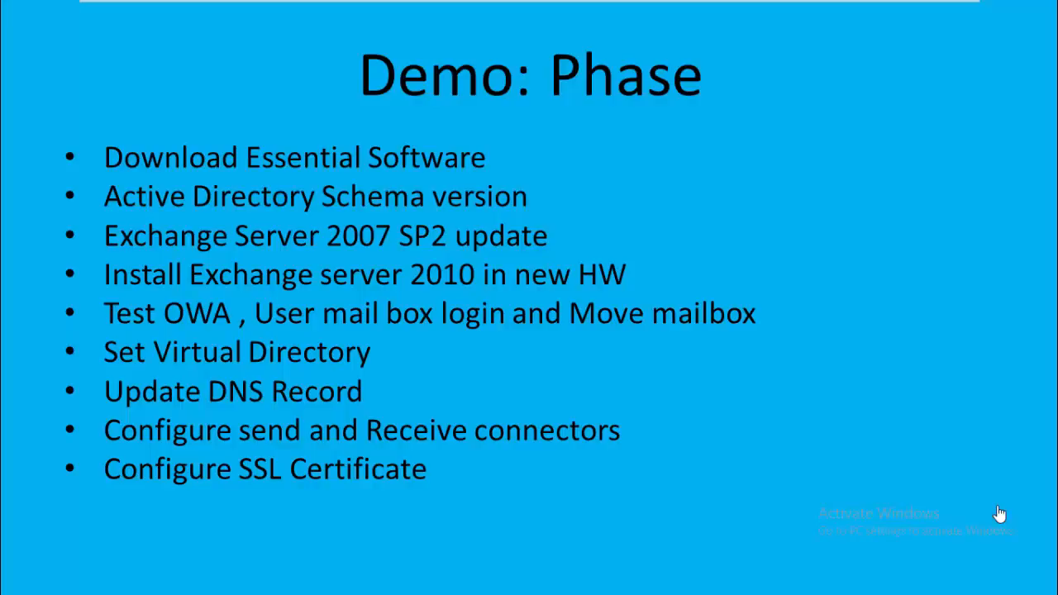
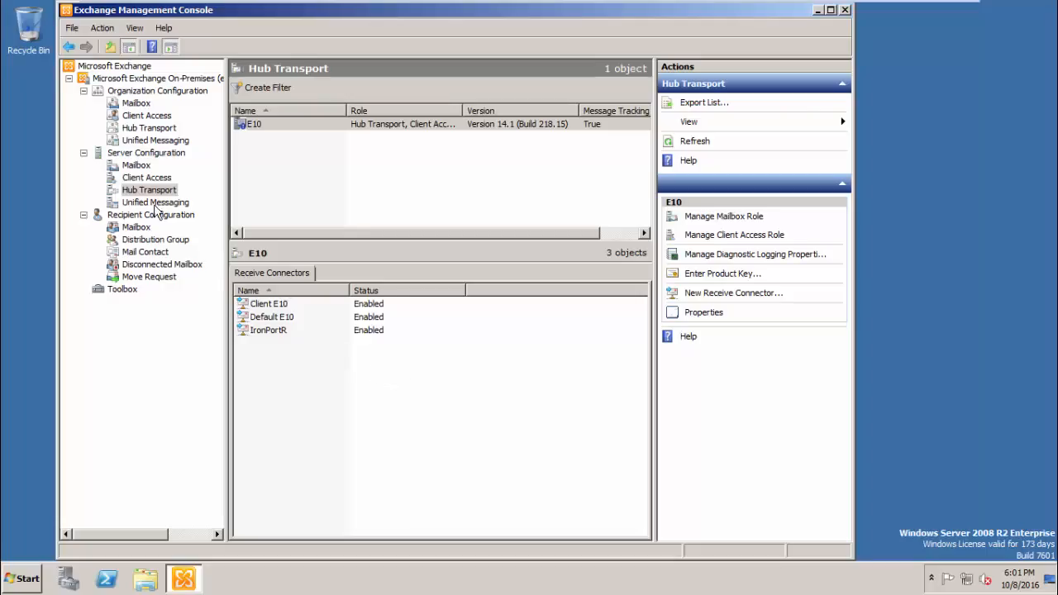
- Start a new Exchange certificate named e10_ssl from the server's certificates list
click(147, 177)
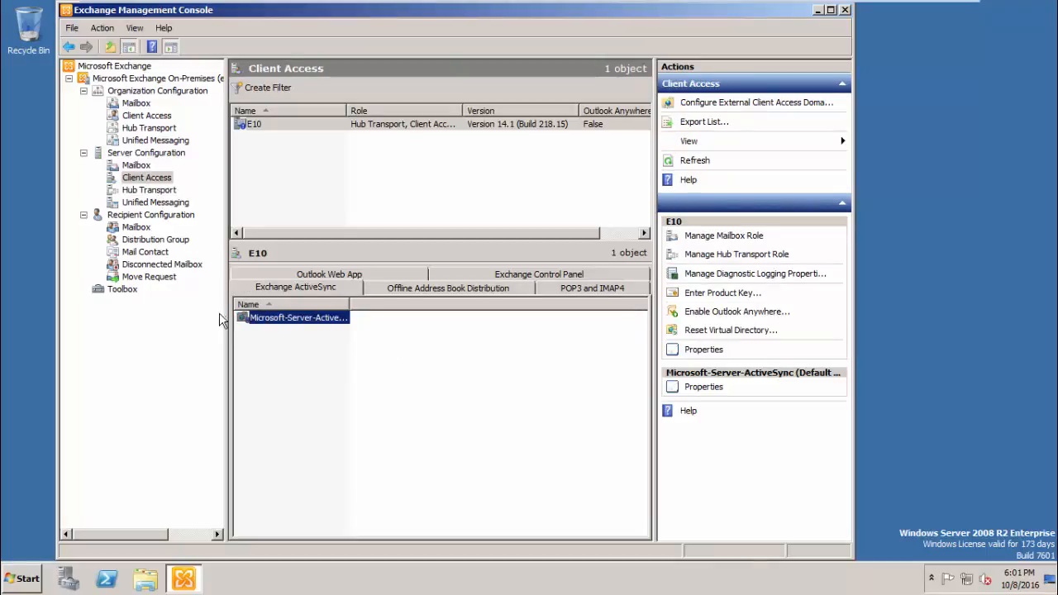
click(336, 381)
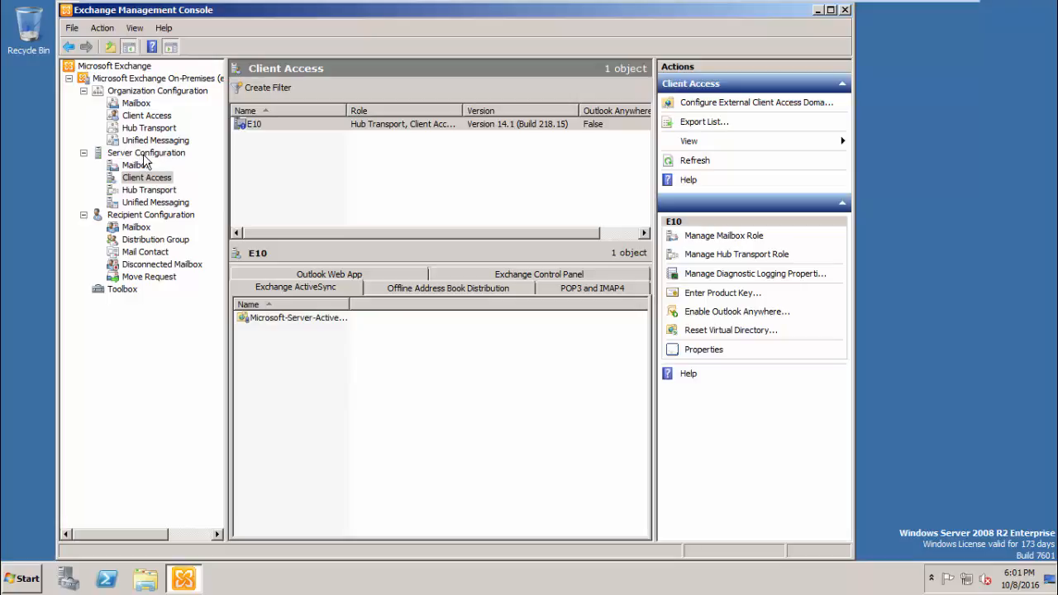
click(145, 154)
right_click(327, 353)
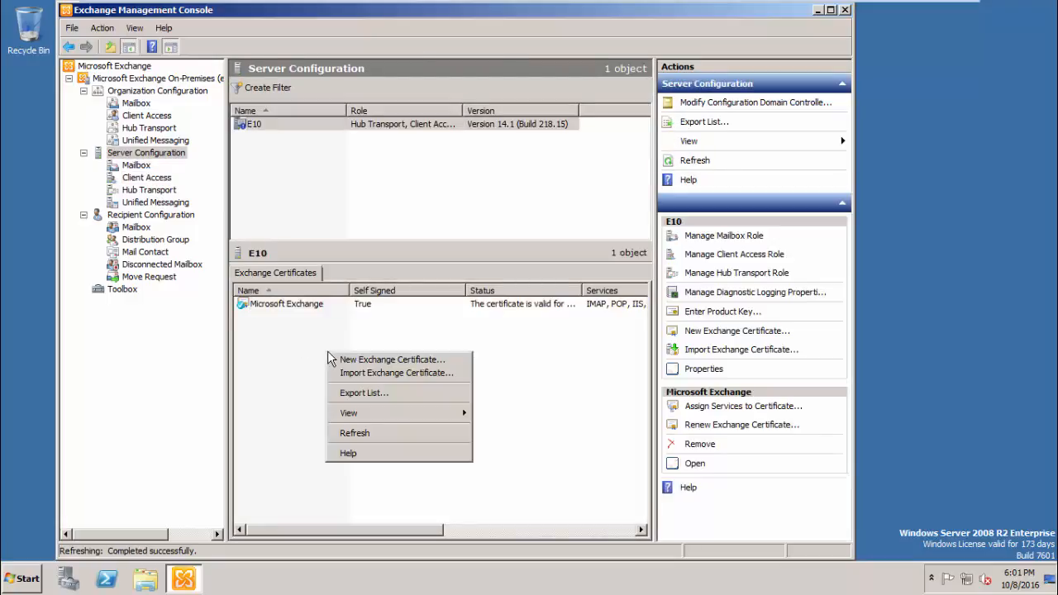
click(348, 359)
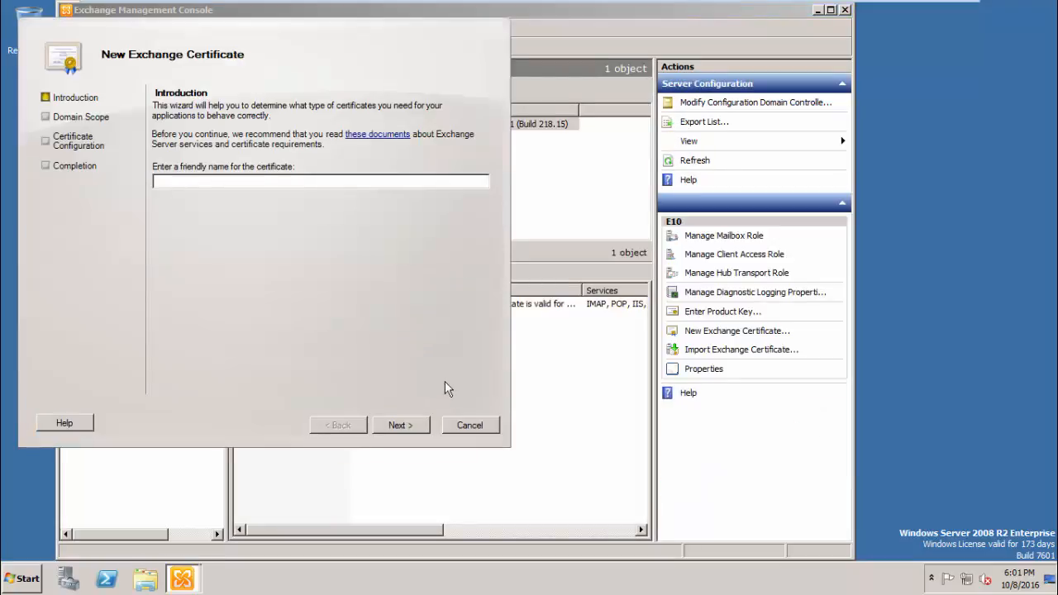
click(219, 180)
text(e10_ssl)
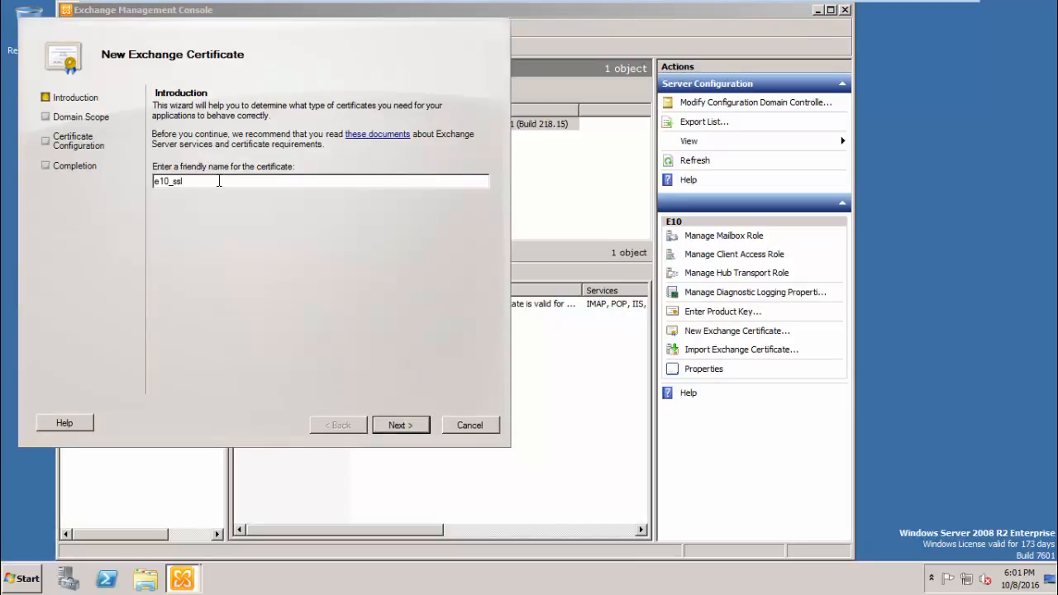
- Enable Outlook Web App intranet and internet access plus Exchange ActiveSync domains
click(403, 424)
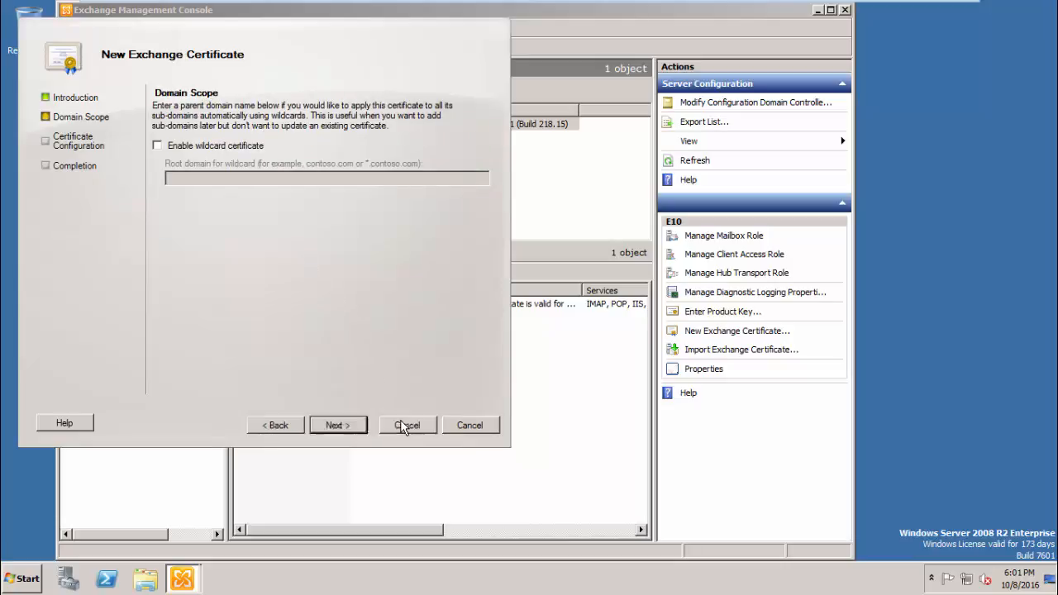
click(401, 425)
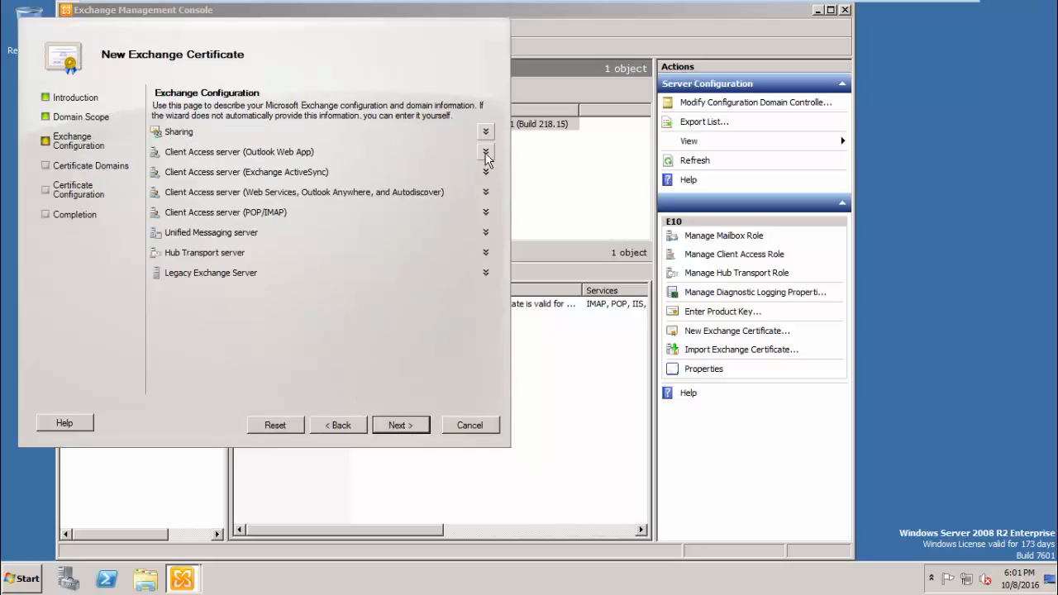
click(485, 152)
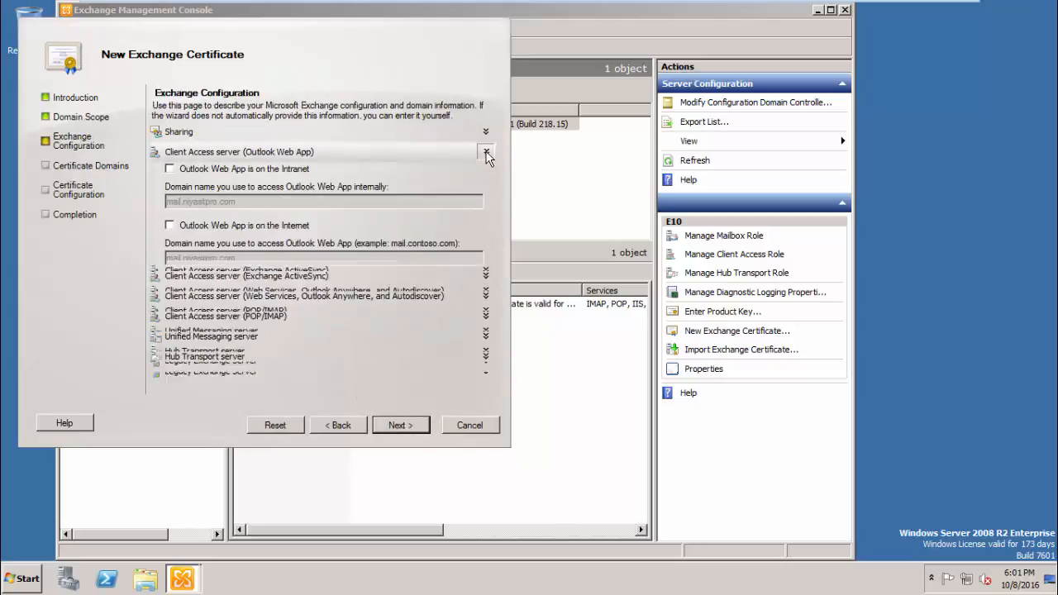
click(169, 169)
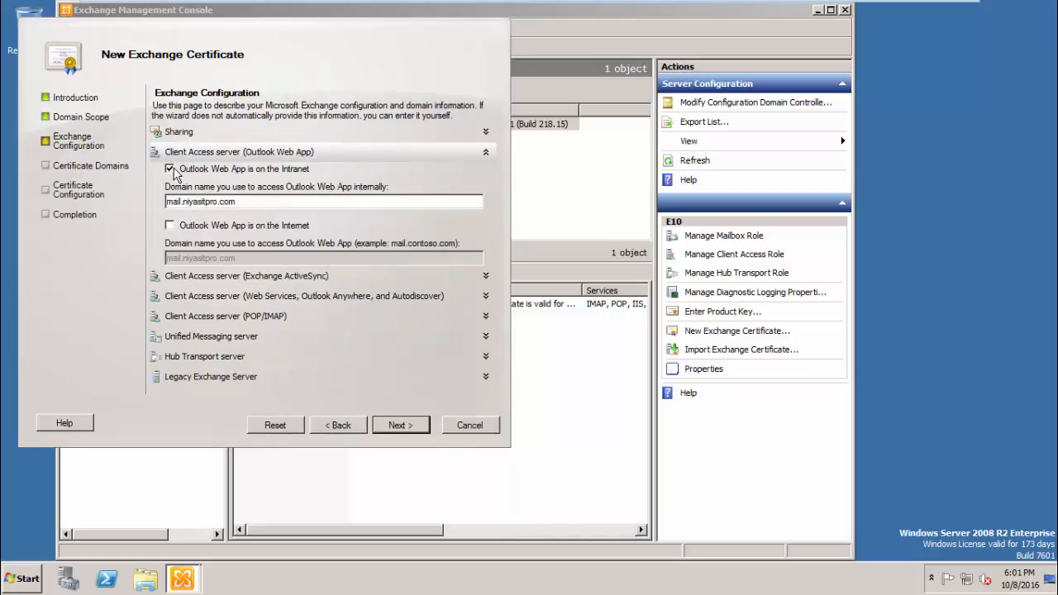
click(169, 226)
click(485, 275)
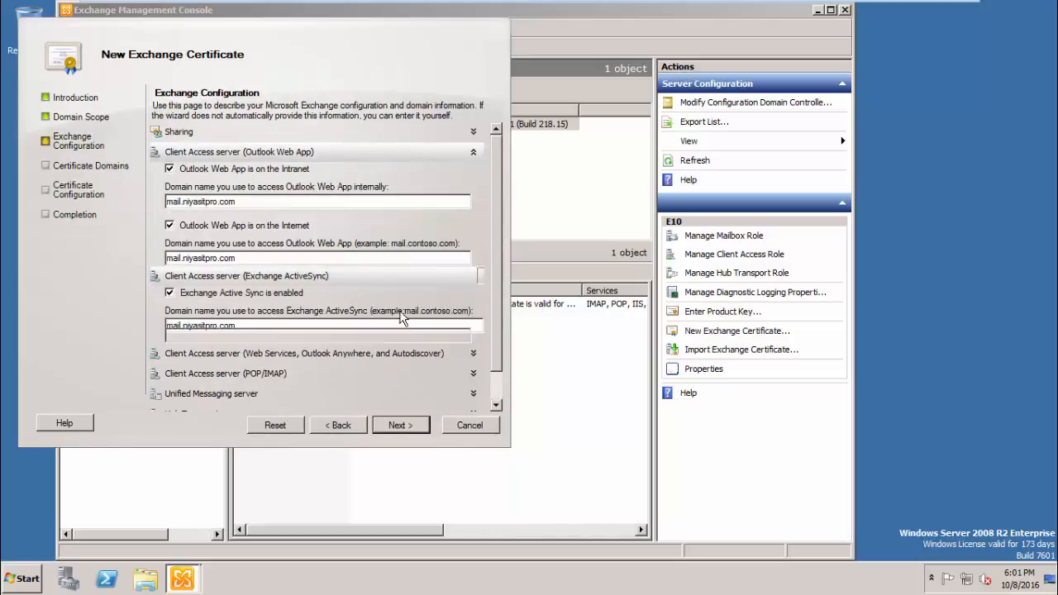
scroll(182, 339, down, 1)
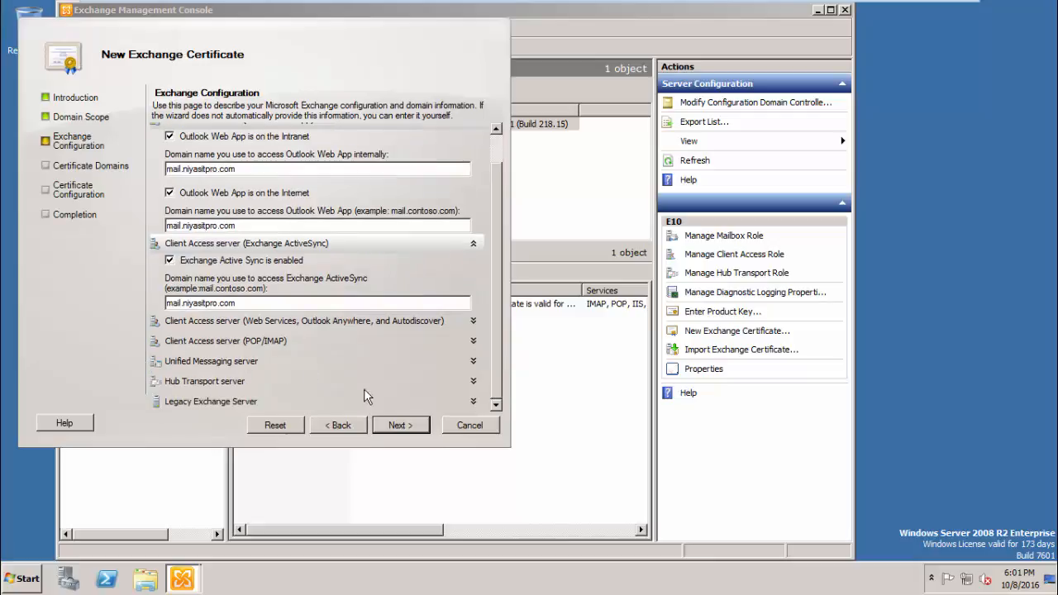
- Make mail.niyasitpro.com the certificate's common name
click(401, 424)
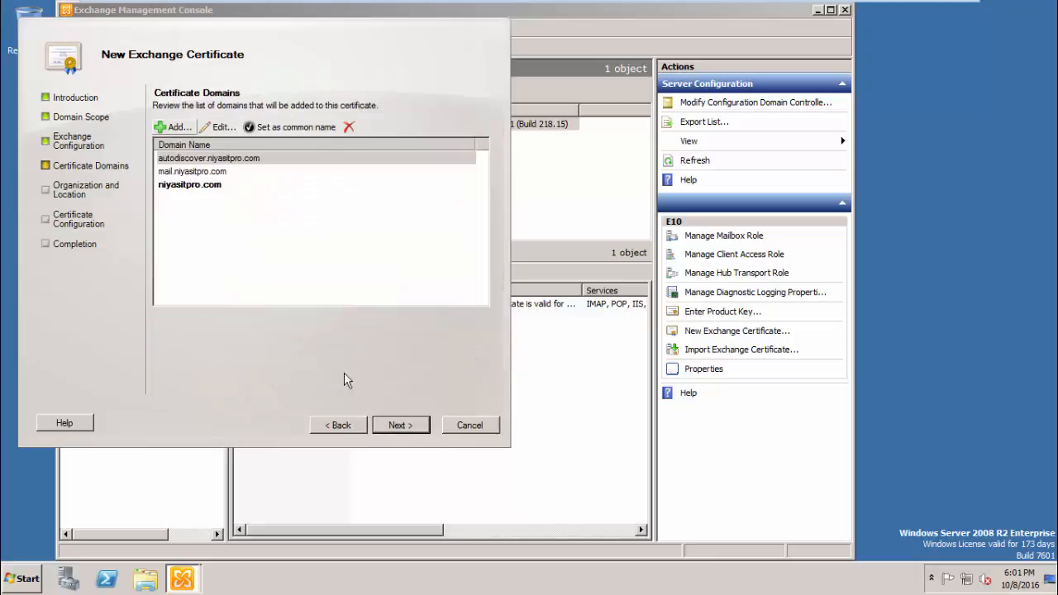
click(193, 171)
click(273, 127)
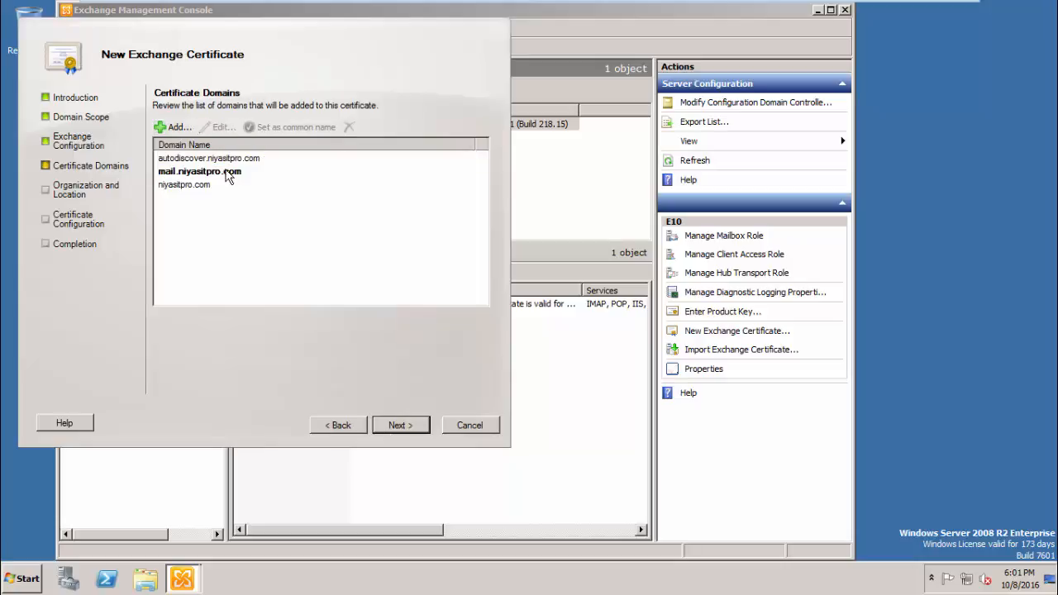
click(396, 426)
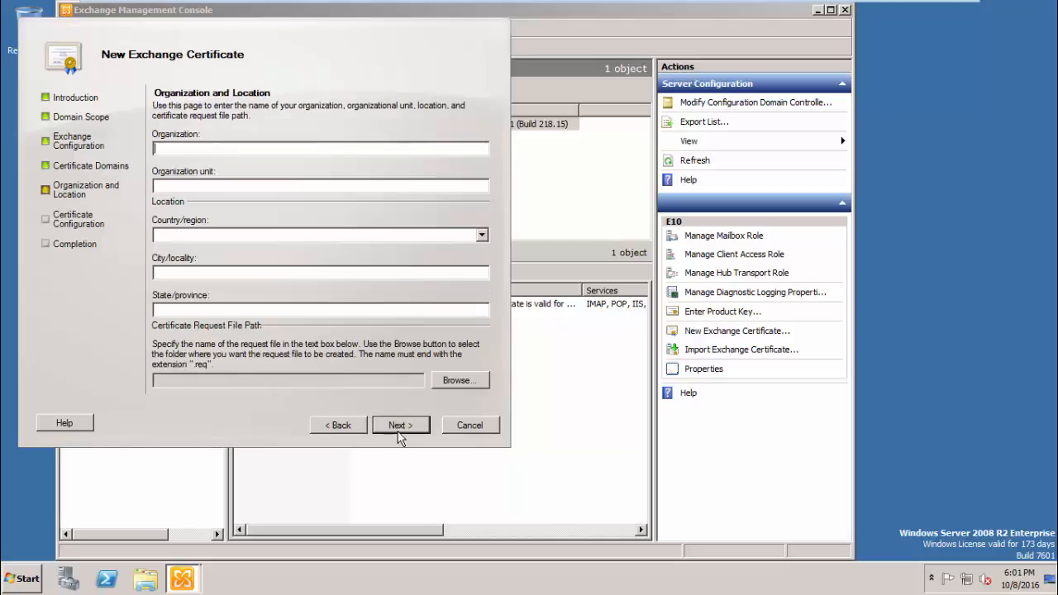
- Enter organization Niyasitpro, country United Arab Emirates, and city and state Abudhabi
text(NiyasitproNiyasitpro)
key(Tab)
key(u)
key(u)
key(u)
key(u)
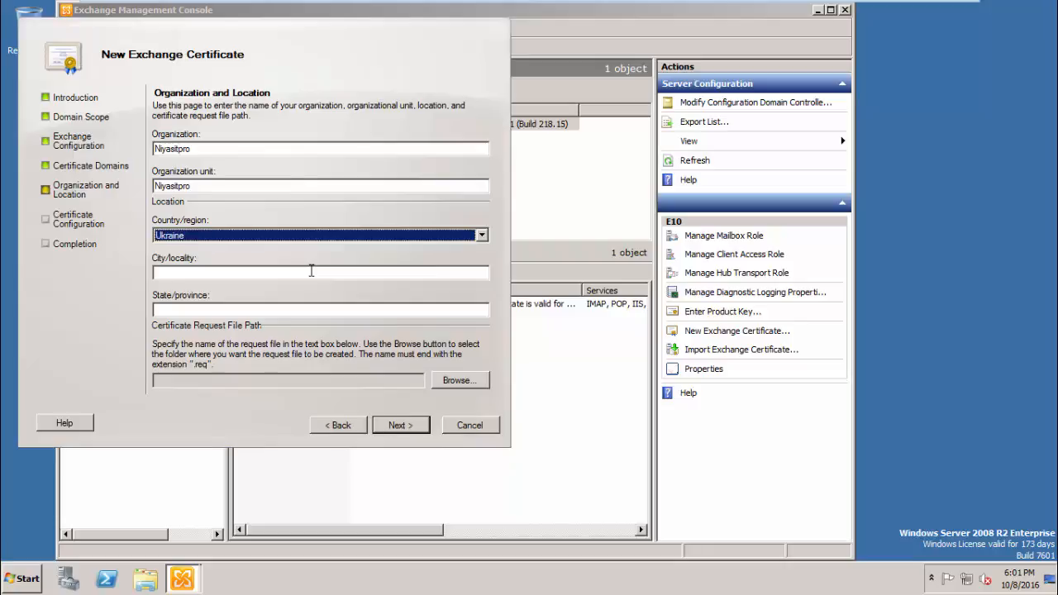
key(Tab)
text(Abudha)
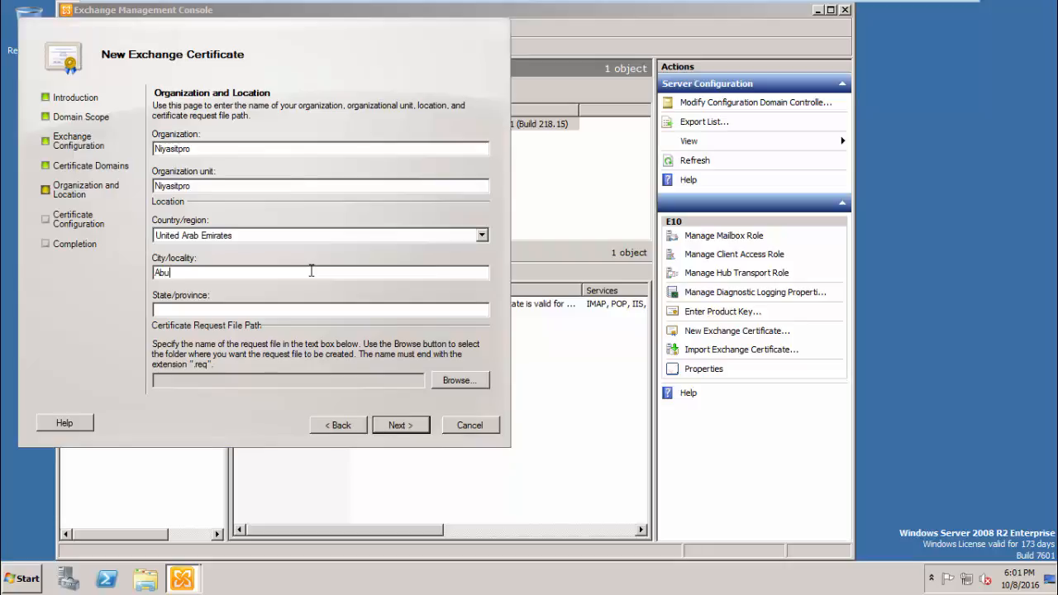
key(BackSpace)
text(abA)
key(BackSpace)
text(Anbi)
key(BackSpace)
key(BackSpace)
key(BackSpace)
text(budh)
key(BackSpace)
key(BackSpace)
text(dhabi)
- Save the request as e10_ssl.req on the Desktop and generate the pending certificate
click(456, 380)
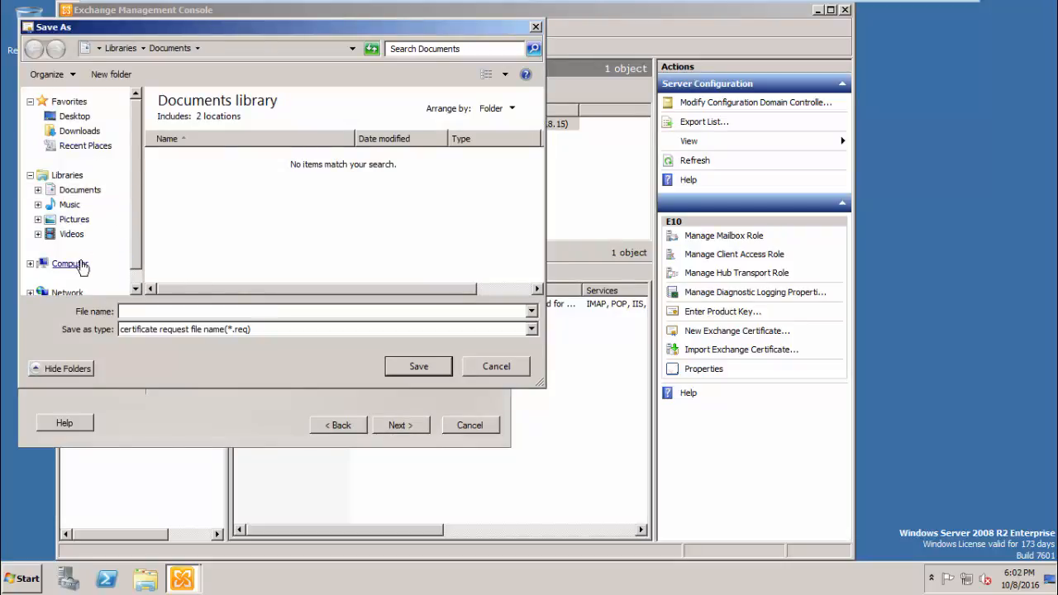
click(78, 262)
click(75, 115)
click(237, 310)
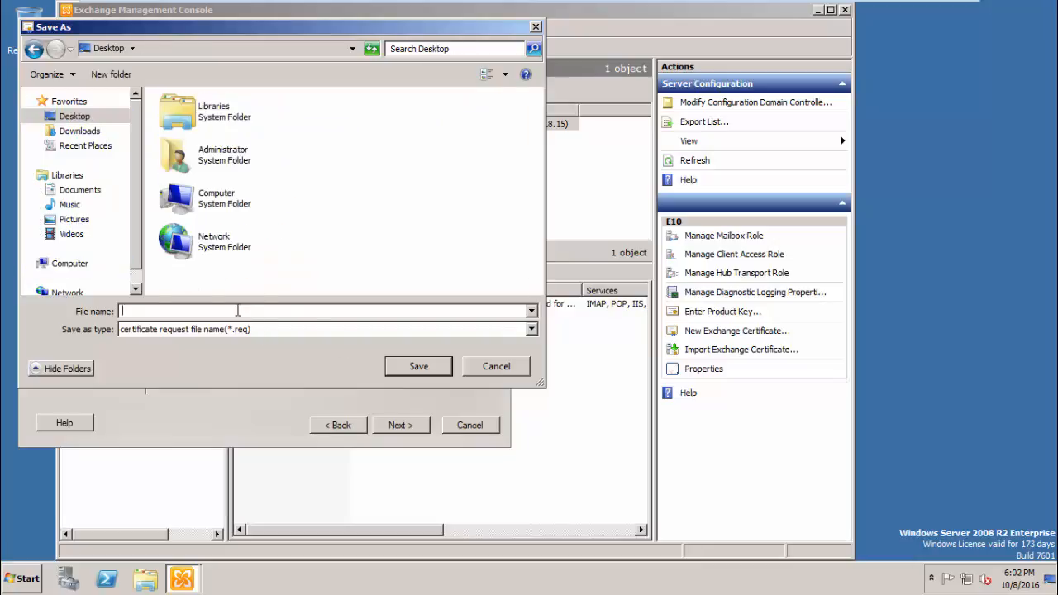
text(e10_ssl)
key(Return)
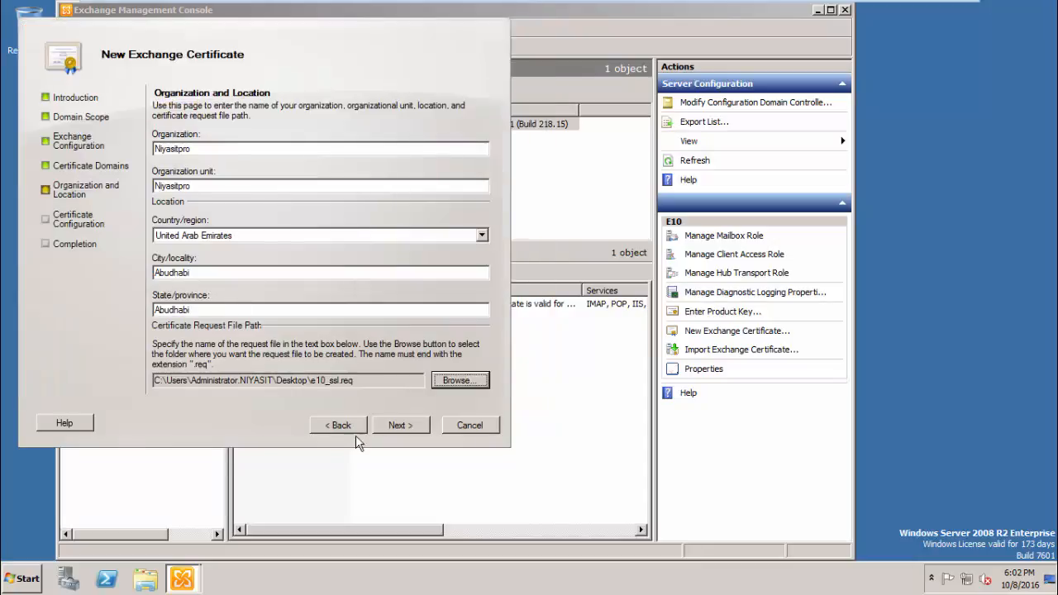
click(389, 431)
click(391, 430)
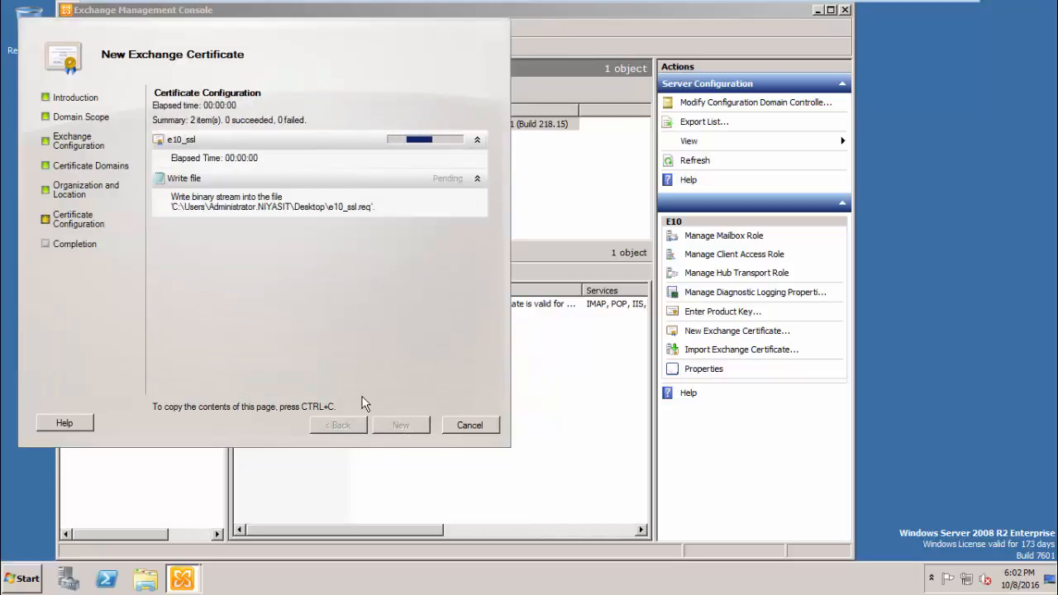
click(400, 424)
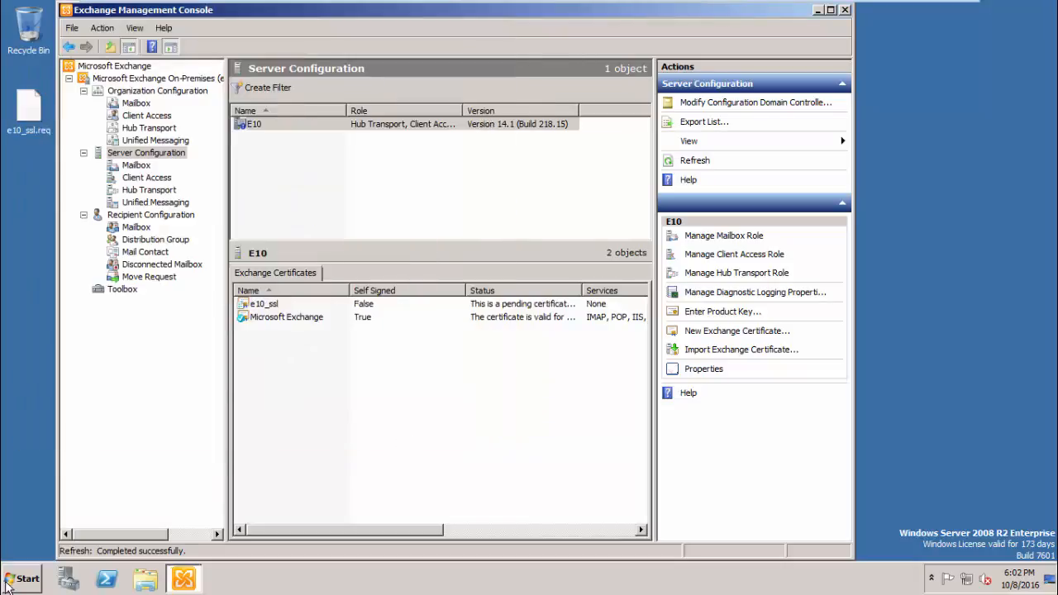
click(8, 585)
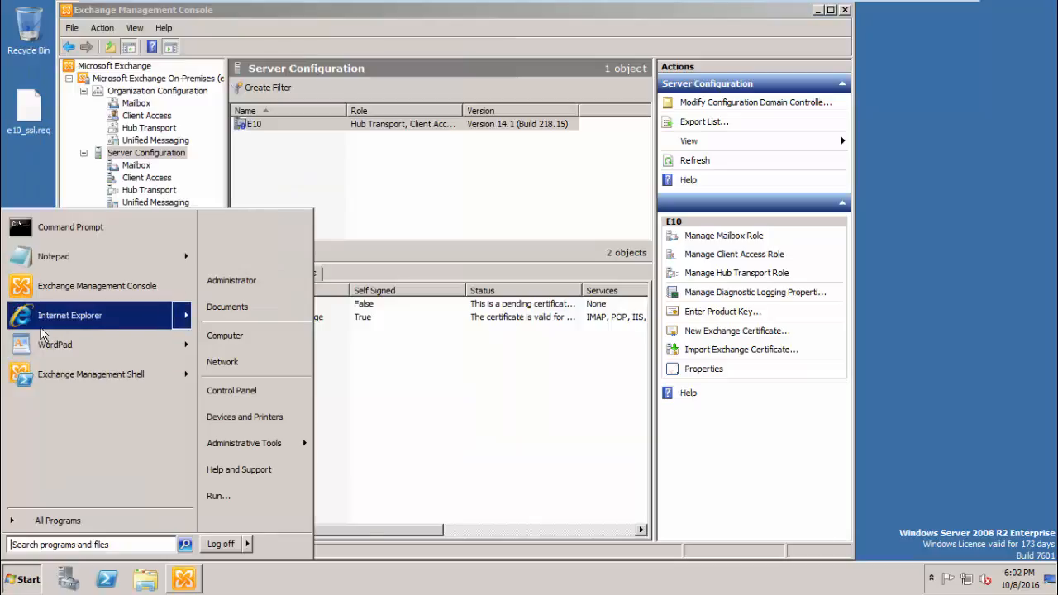
click(41, 316)
click(168, 30)
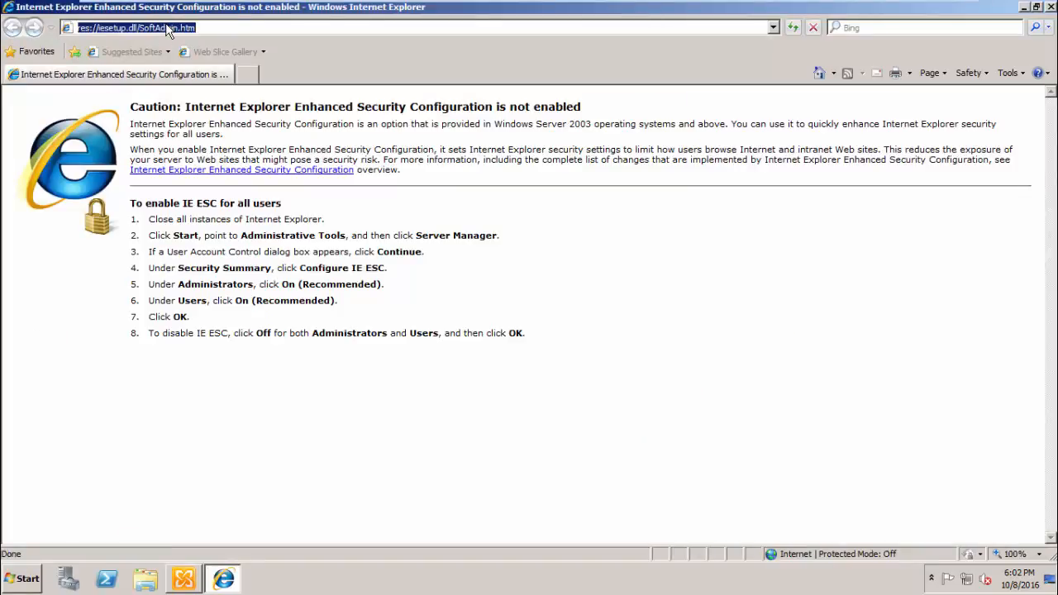
text(http)
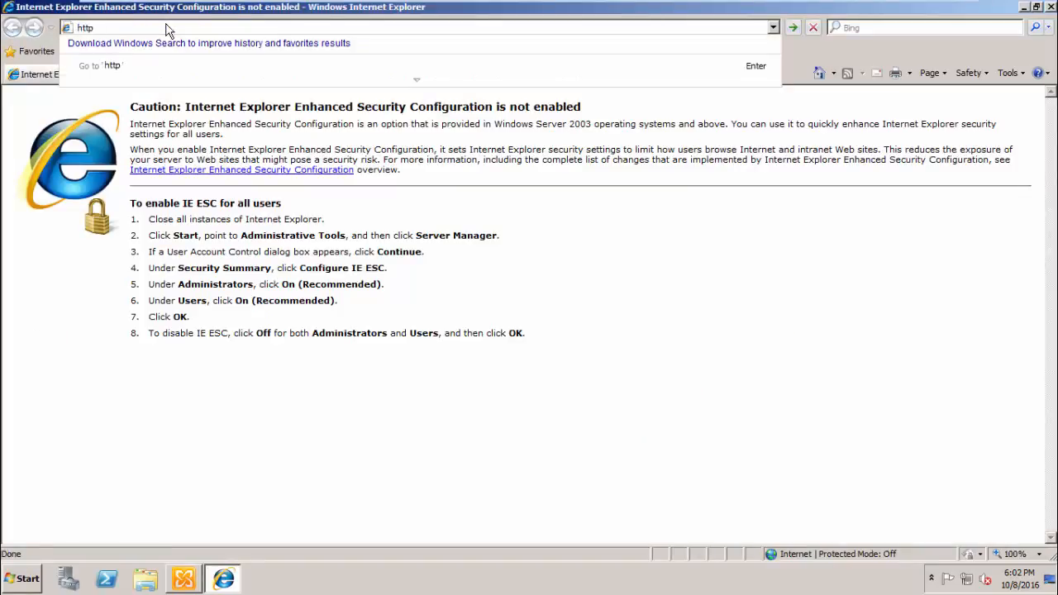
text(:)
text(\\)
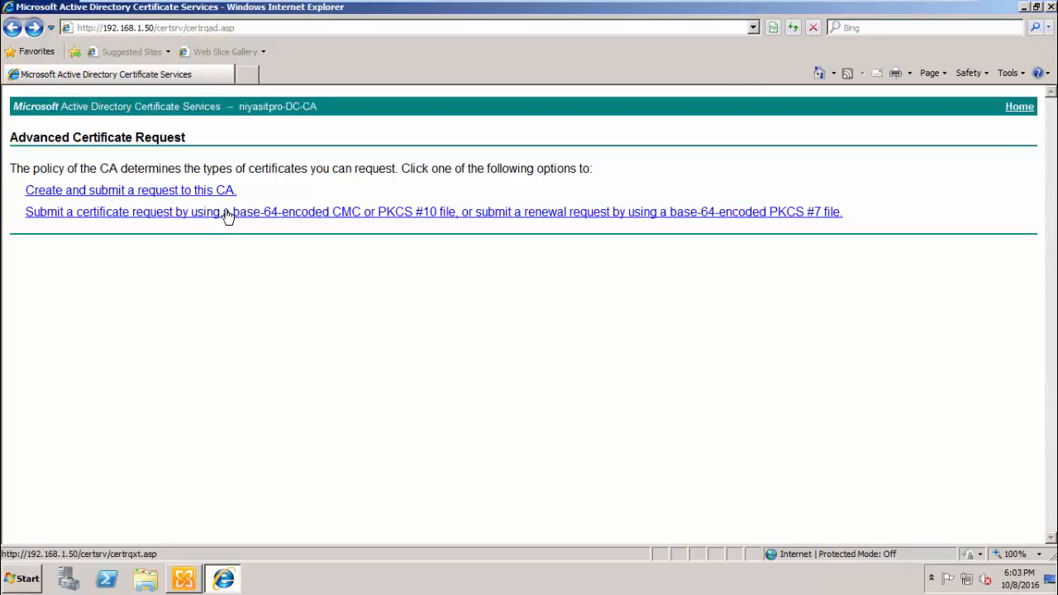
click(225, 212)
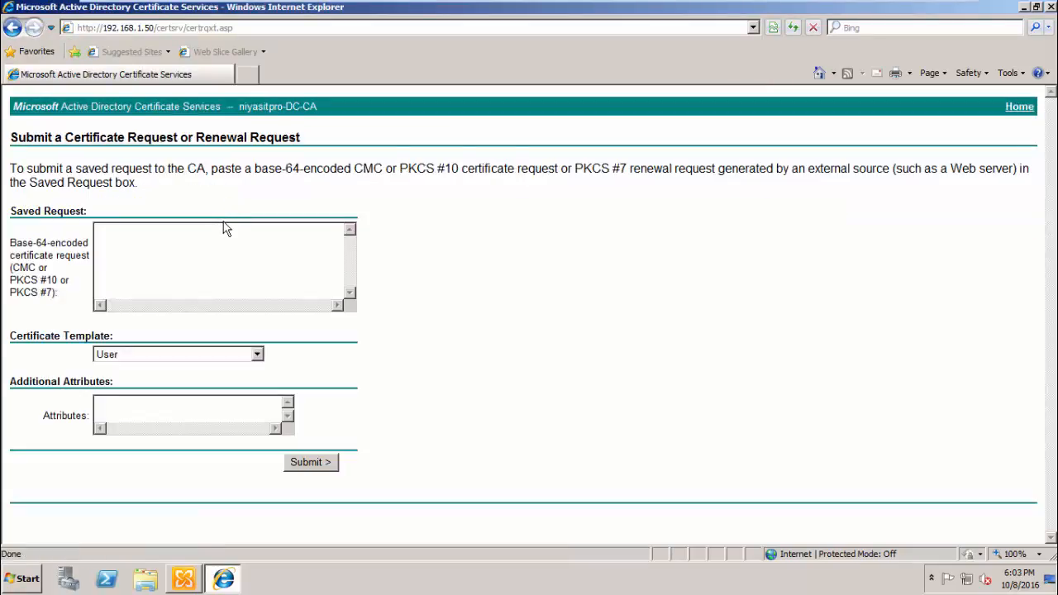
click(185, 29)
double_click(188, 29)
click(255, 33)
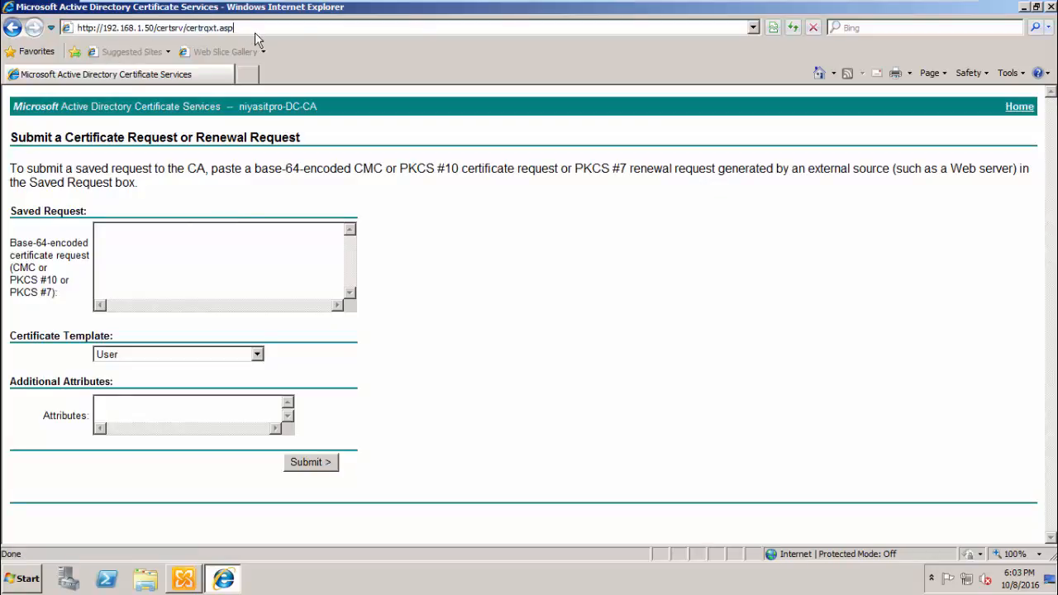
key(BackSpace)
key(BackSpace)
key(BackSpace)
key(BackSpace)
key(BackSpace)
key(BackSpace)
key(BackSpace)
key(BackSpace)
key(BackSpace)
key(BackSpace)
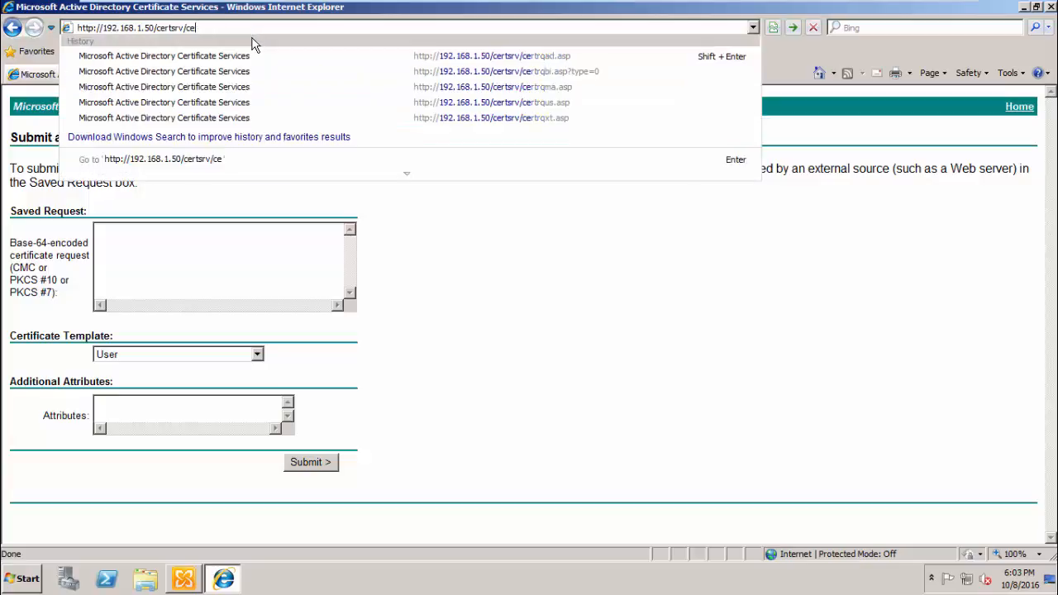
key(BackSpace)
key(BackSpace)
key(Return)
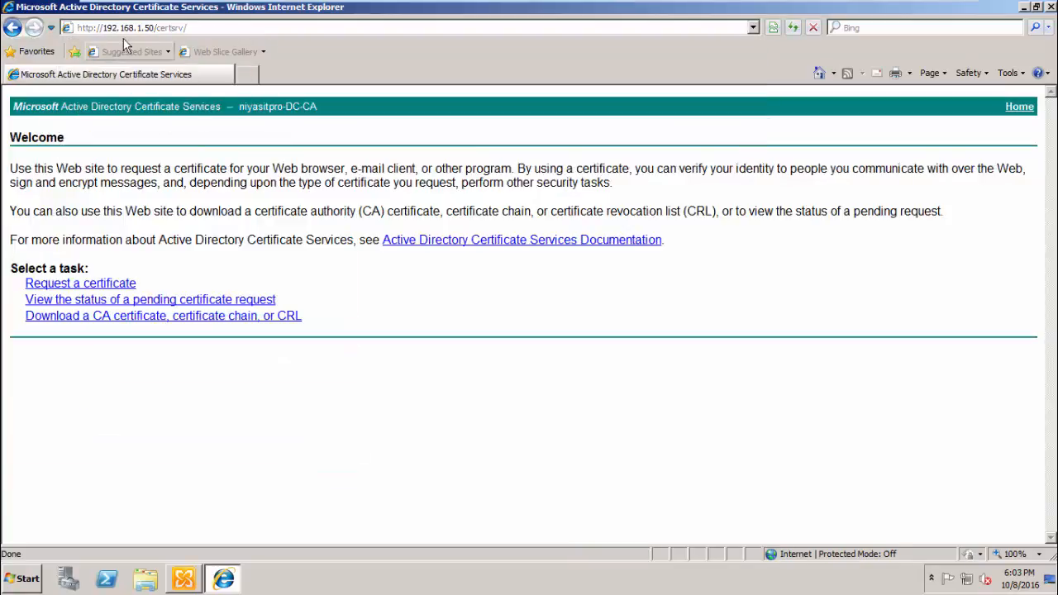
- Choose an advanced certificate request submitted as a base-64 file
click(108, 286)
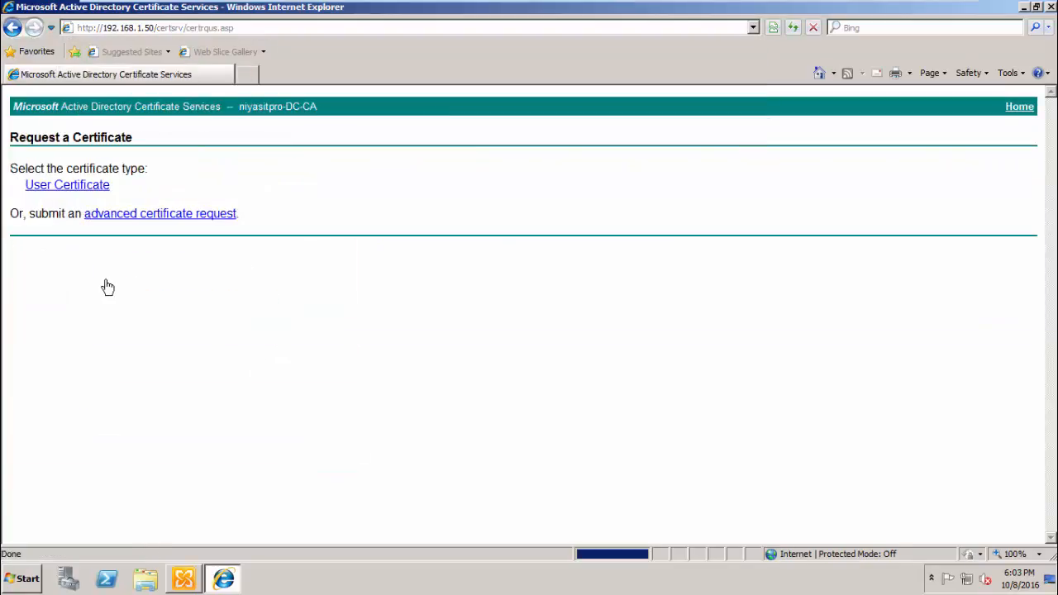
click(124, 217)
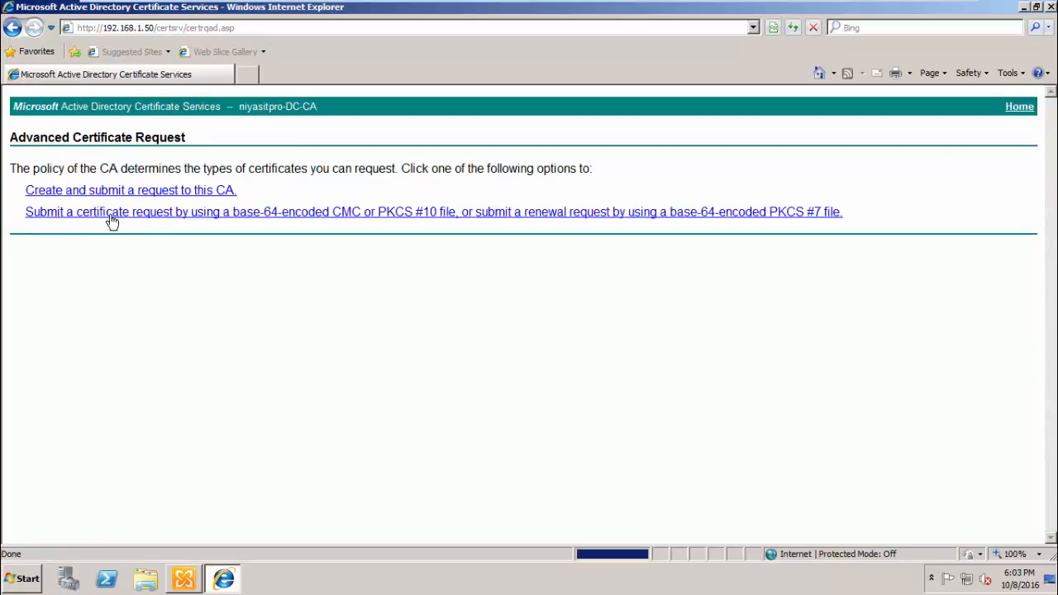
click(210, 216)
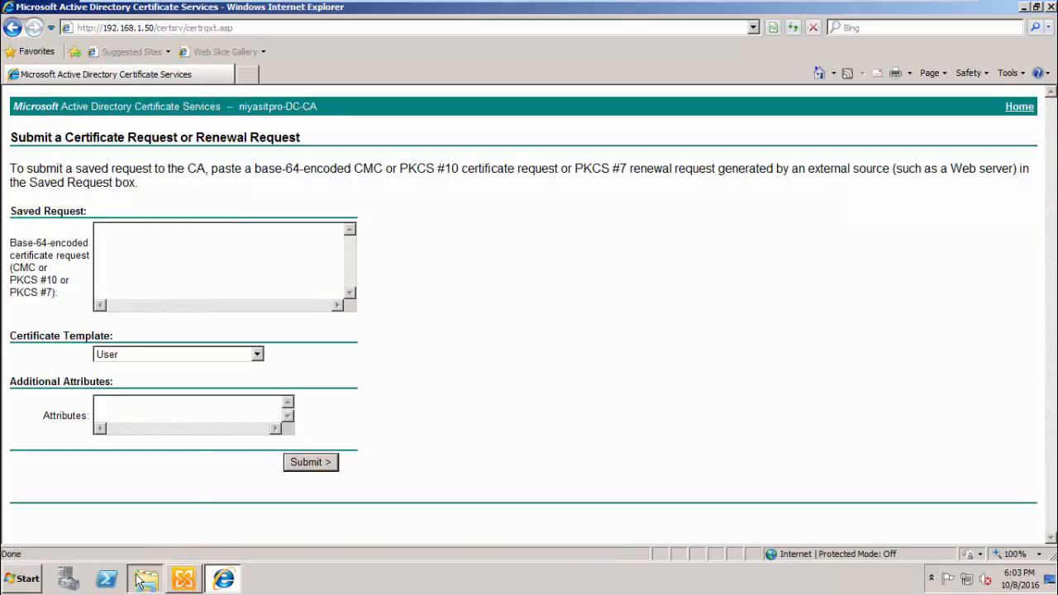
- Open e10_ssl.req from the Desktop in Notepad and select all its text
click(142, 580)
click(261, 157)
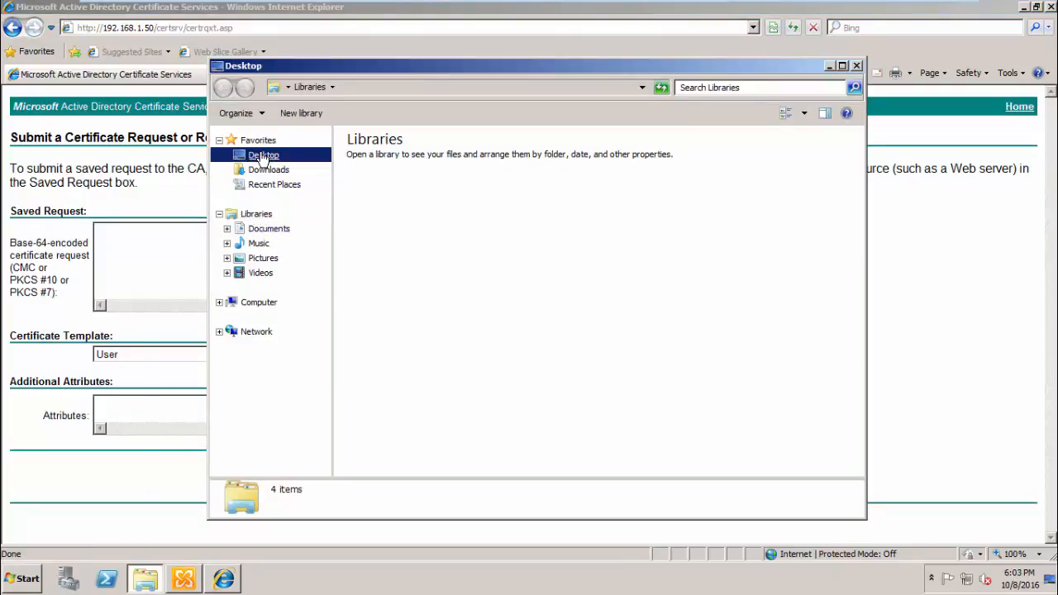
click(414, 295)
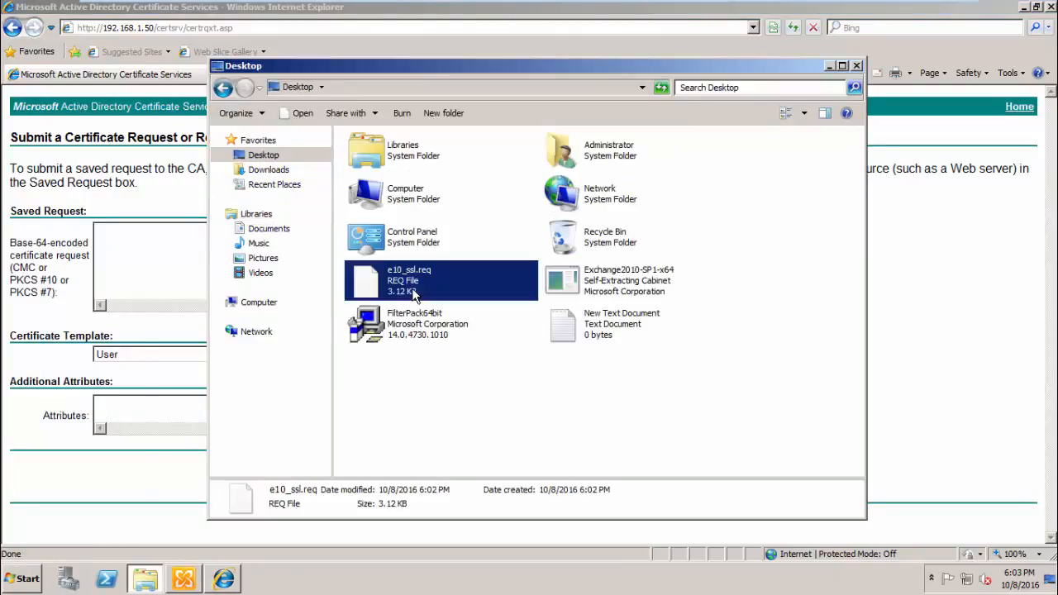
double_click(415, 295)
click(528, 329)
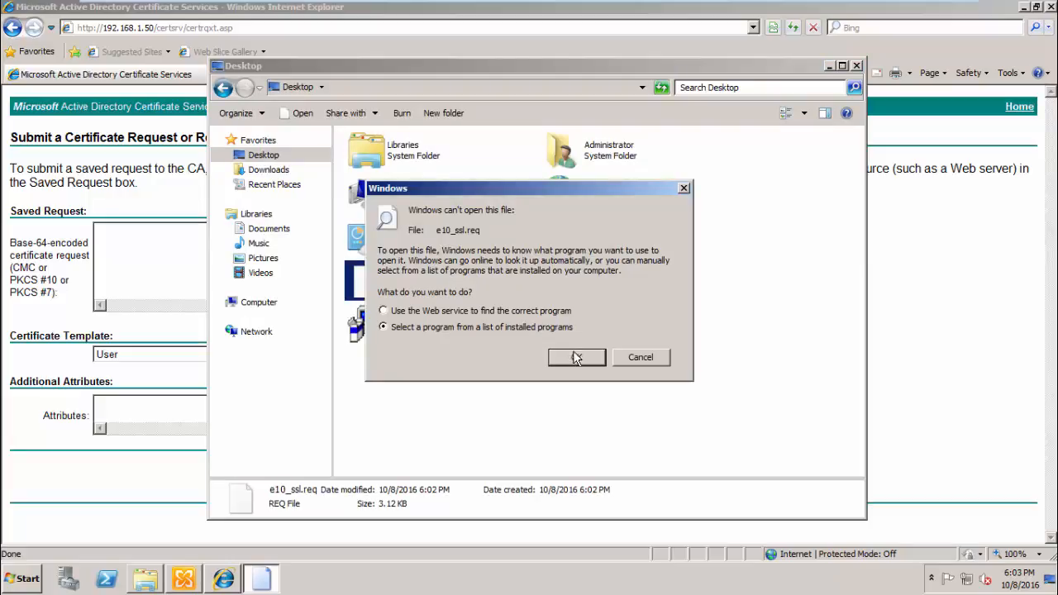
click(579, 357)
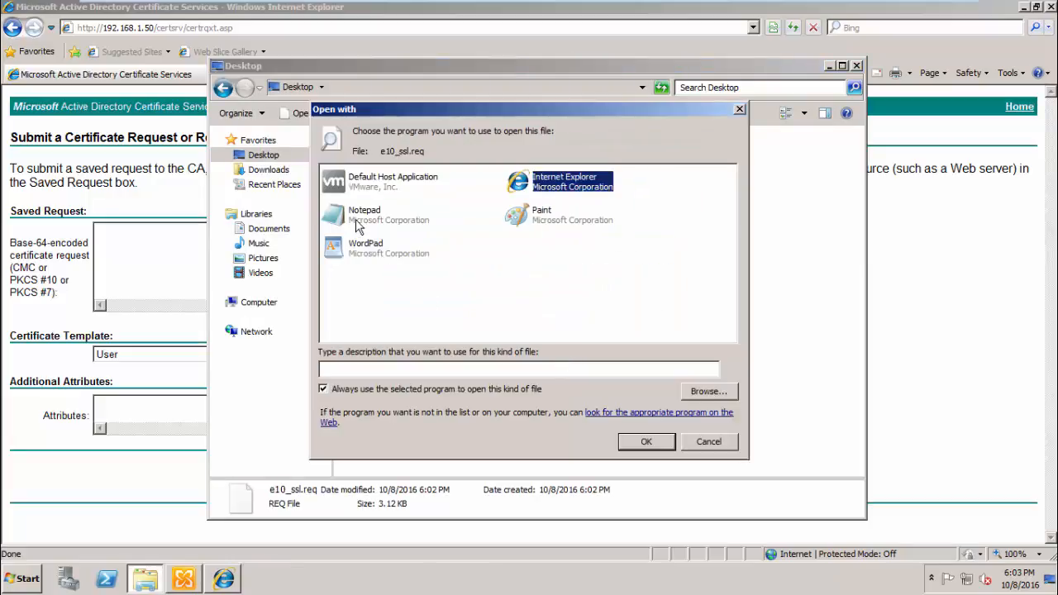
double_click(359, 217)
drag(426, 367, 124, 85)
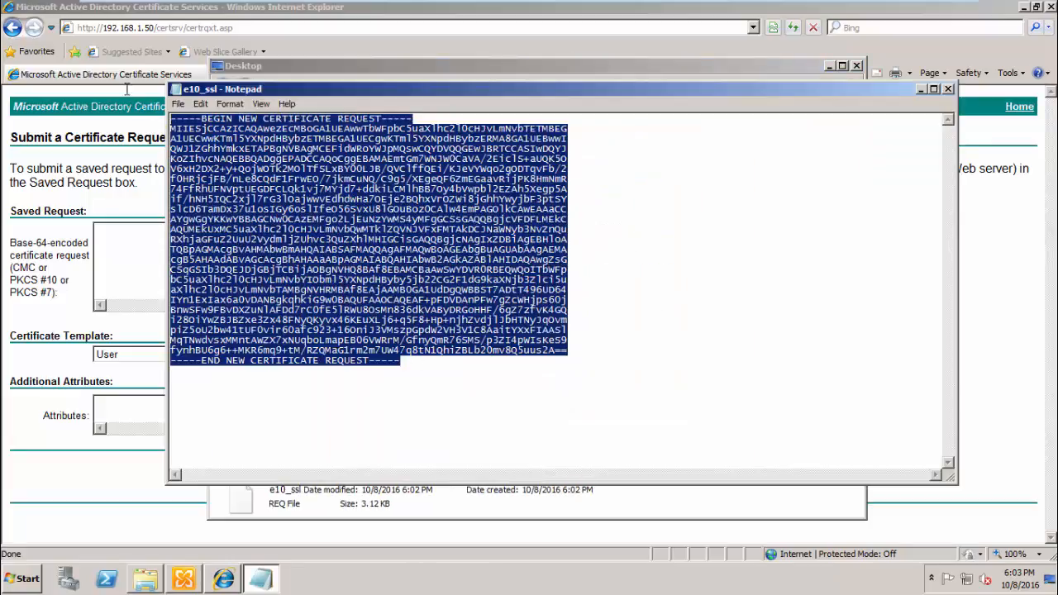
- Paste the request into Saved Request and submit it with the Web Server template
click(98, 247)
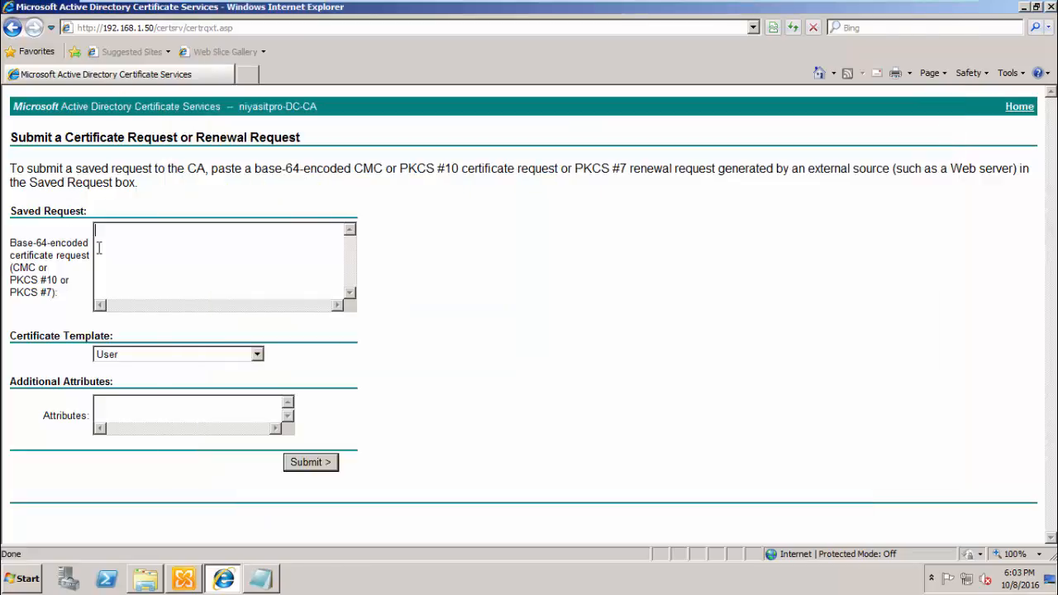
key(ctrl+v)
click(219, 355)
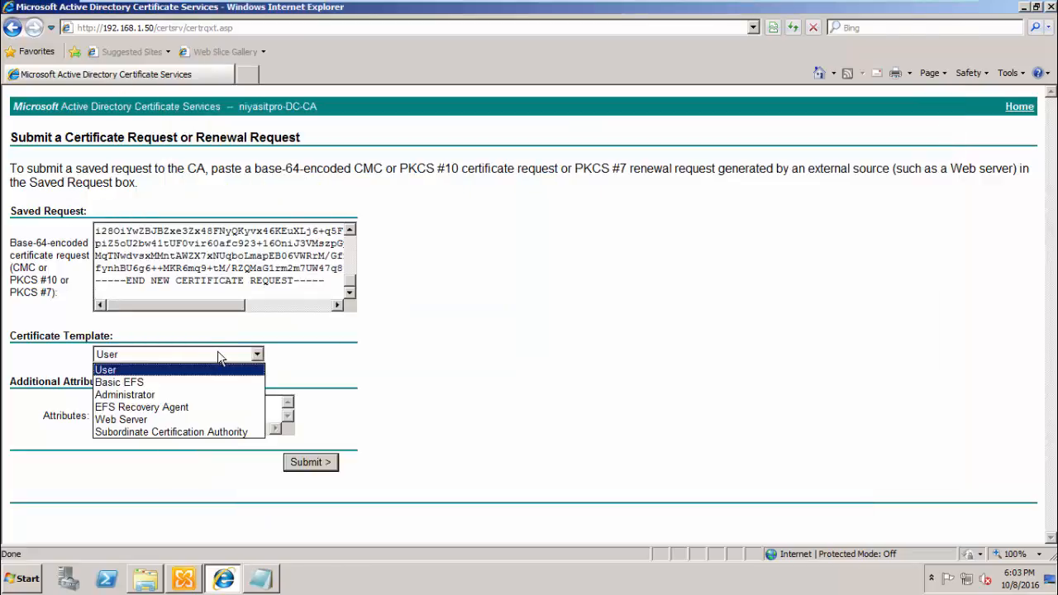
click(209, 421)
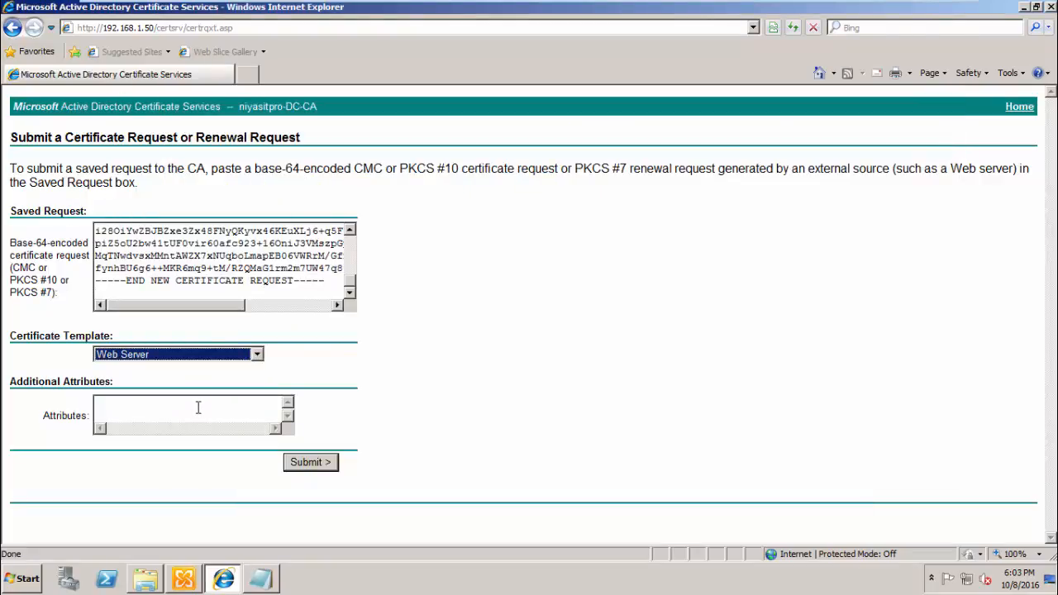
click(302, 465)
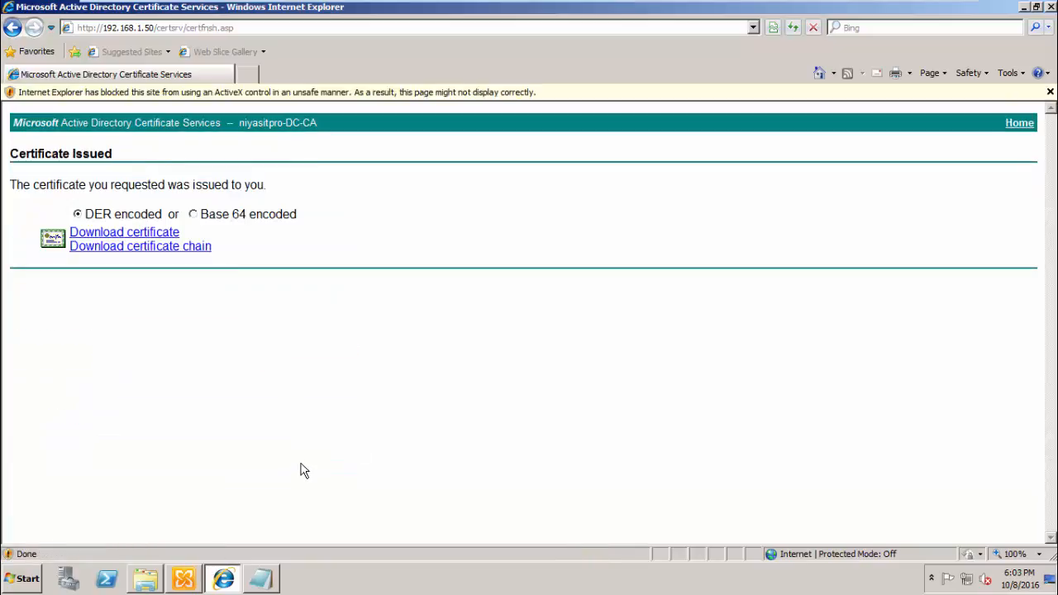
- Download the certificate chain certnew.p7b to Downloads
click(136, 249)
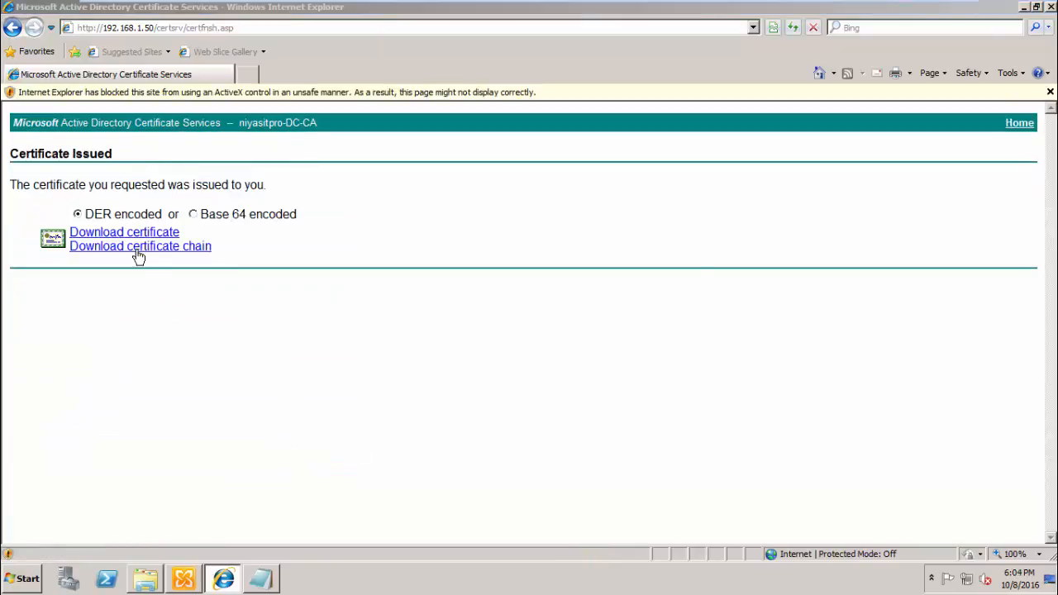
click(570, 291)
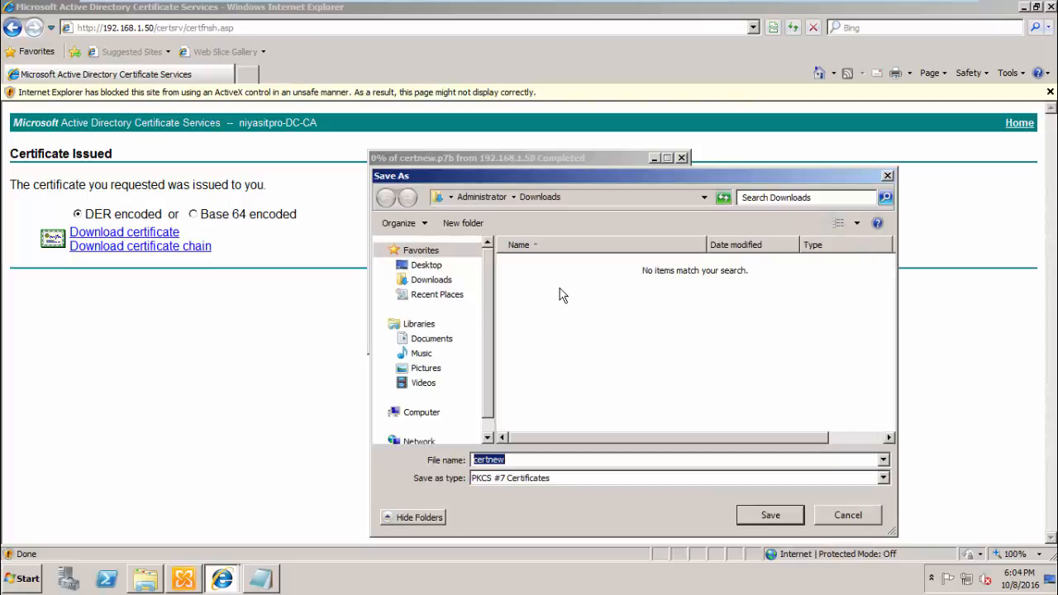
click(748, 514)
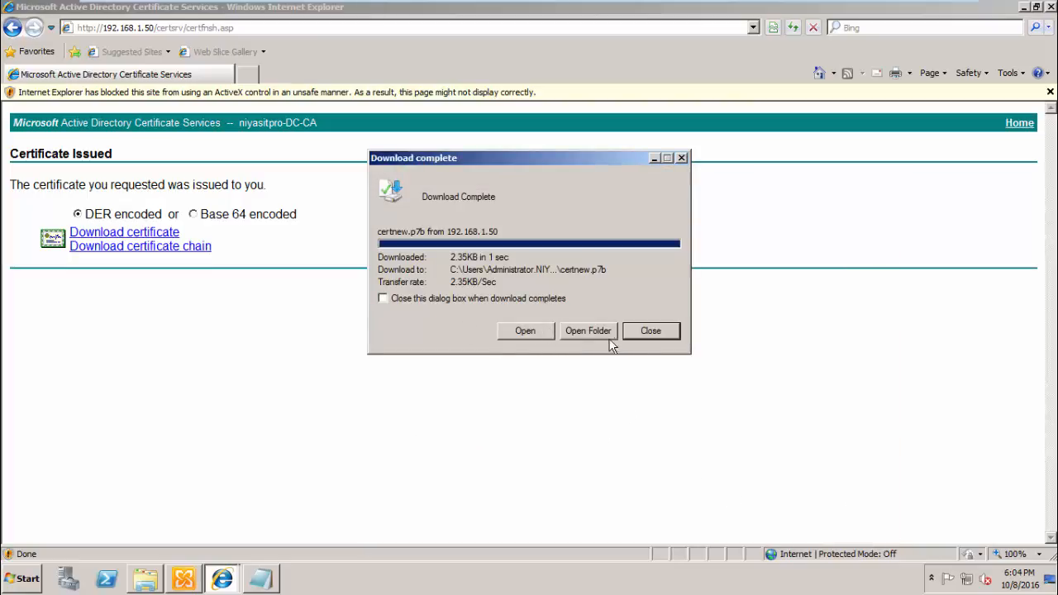
click(636, 331)
- Download the certificate certnew.cer to Downloads and close Internet Explorer
click(143, 236)
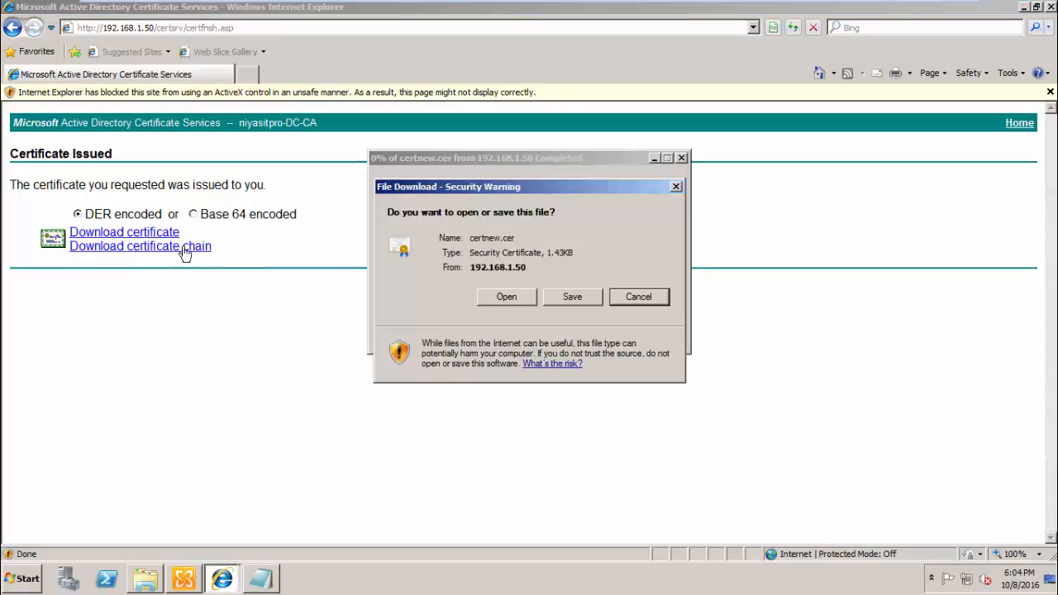
click(571, 296)
click(765, 514)
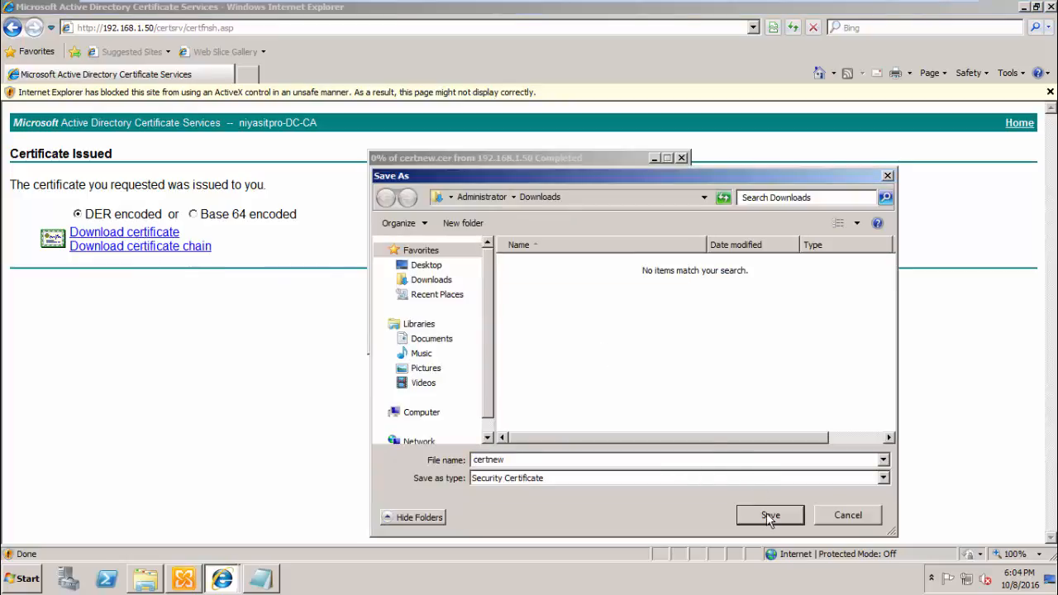
click(641, 335)
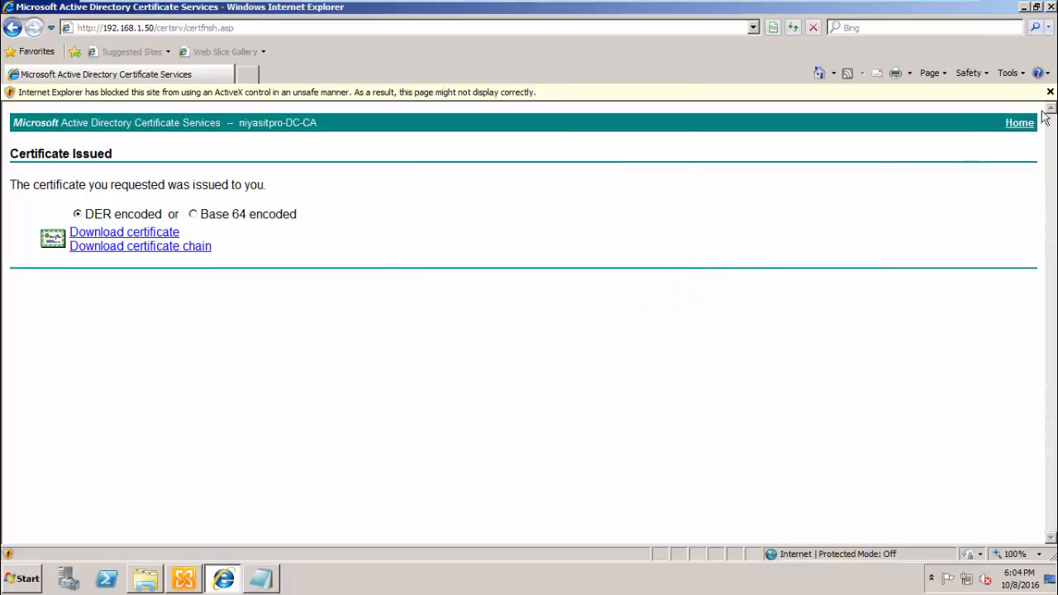
click(1050, 7)
click(22, 582)
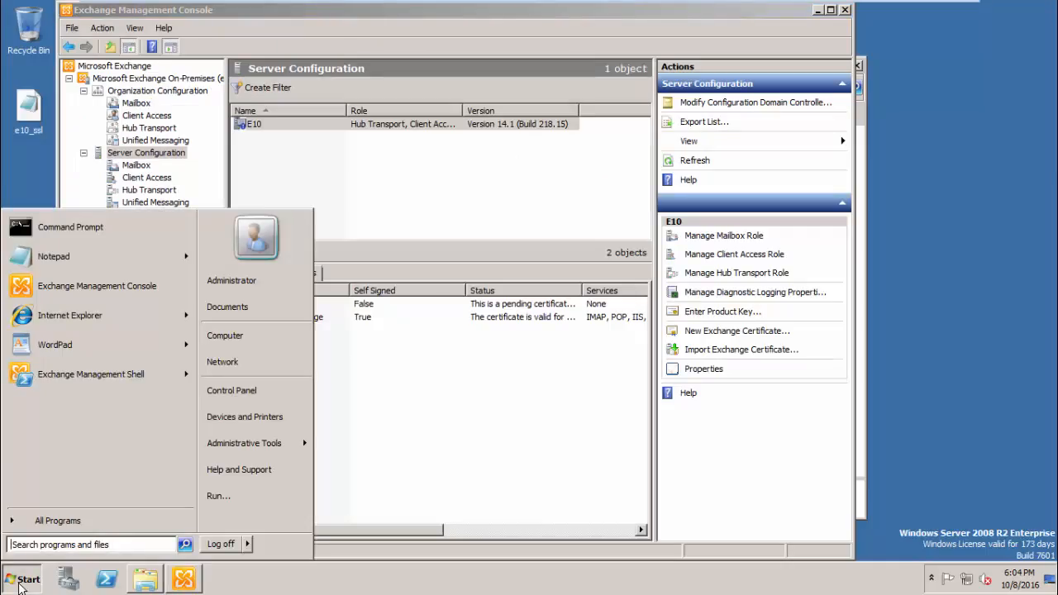
- Launch mmc and add the Certificates snap-in for the local computer account
text(mmc)
key(Return)
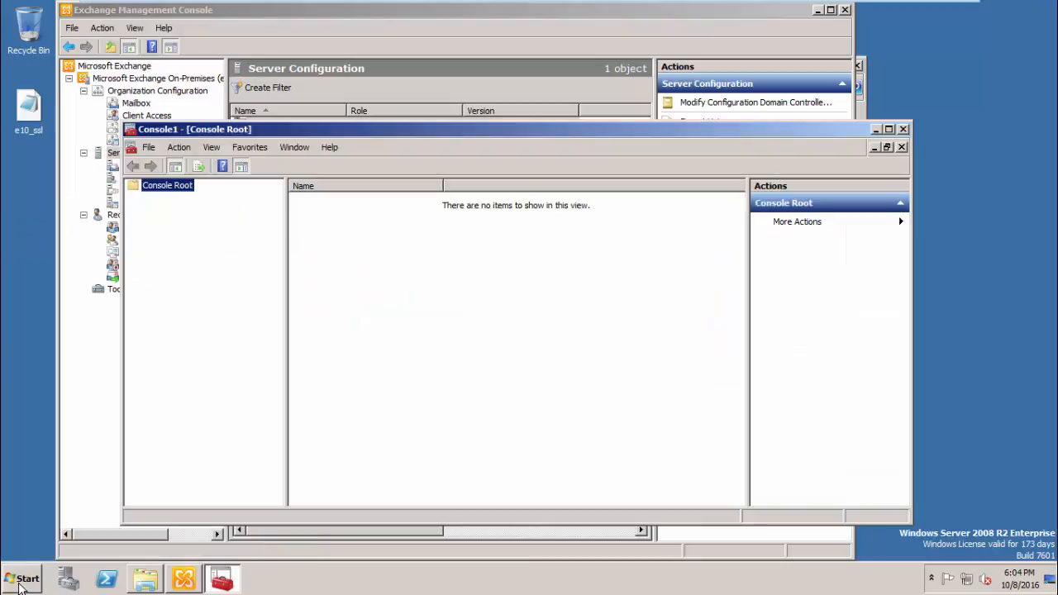
click(179, 148)
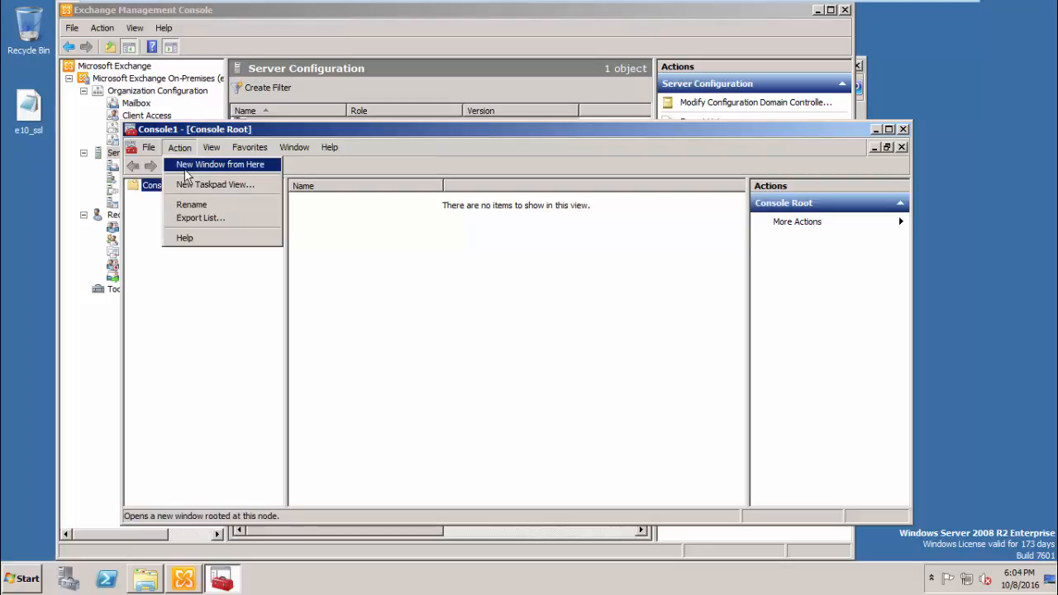
mouse_move(149, 147)
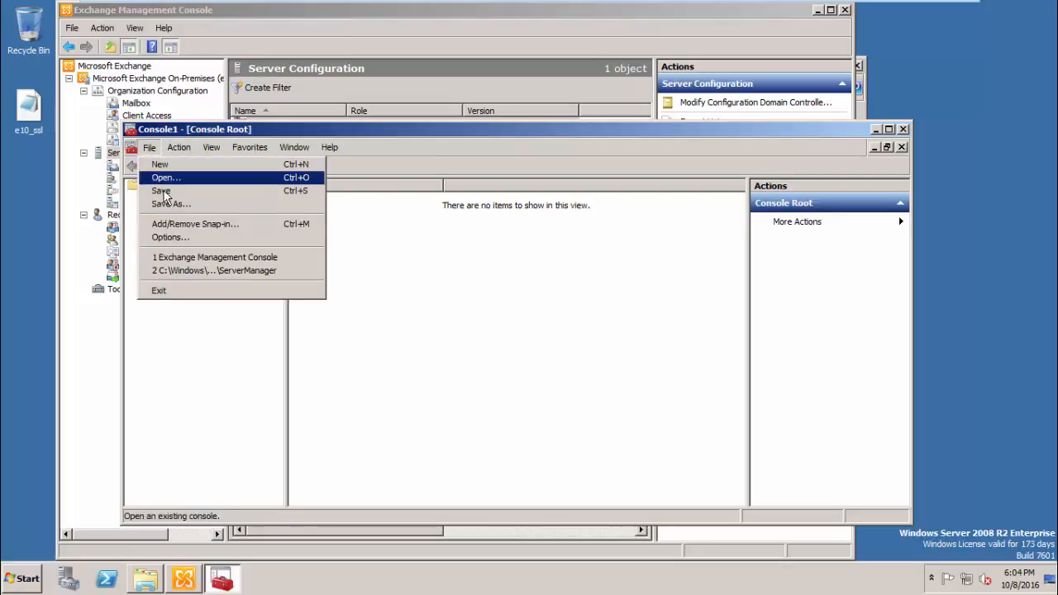
click(166, 222)
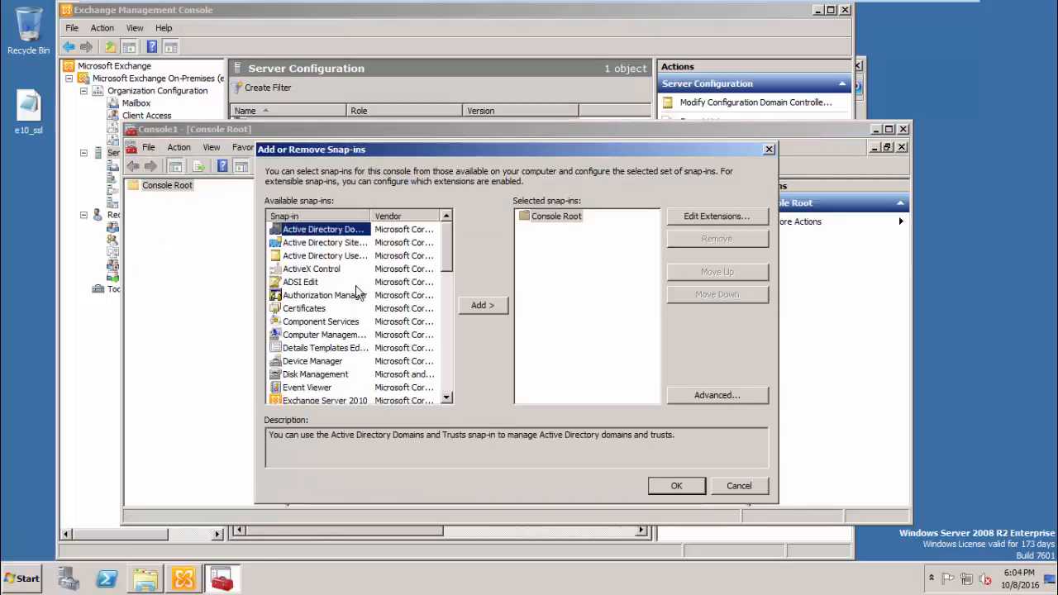
click(321, 309)
click(483, 305)
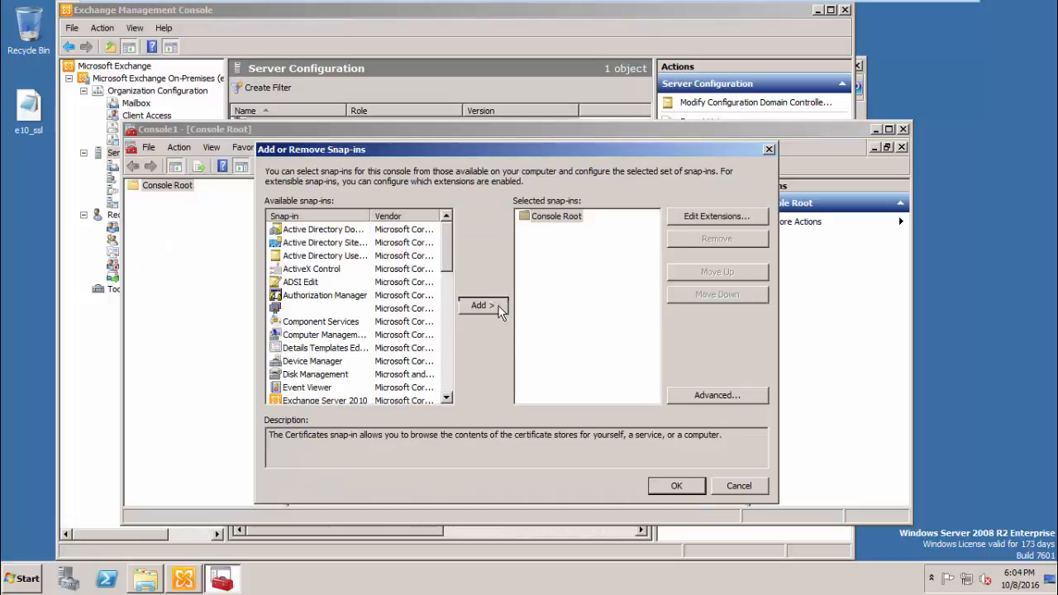
click(347, 242)
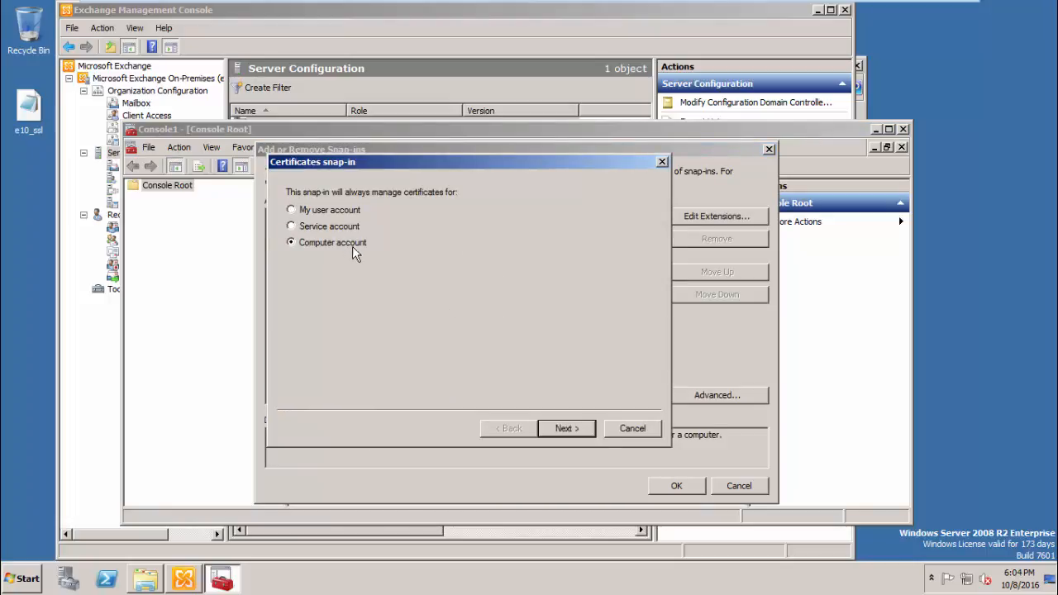
click(569, 432)
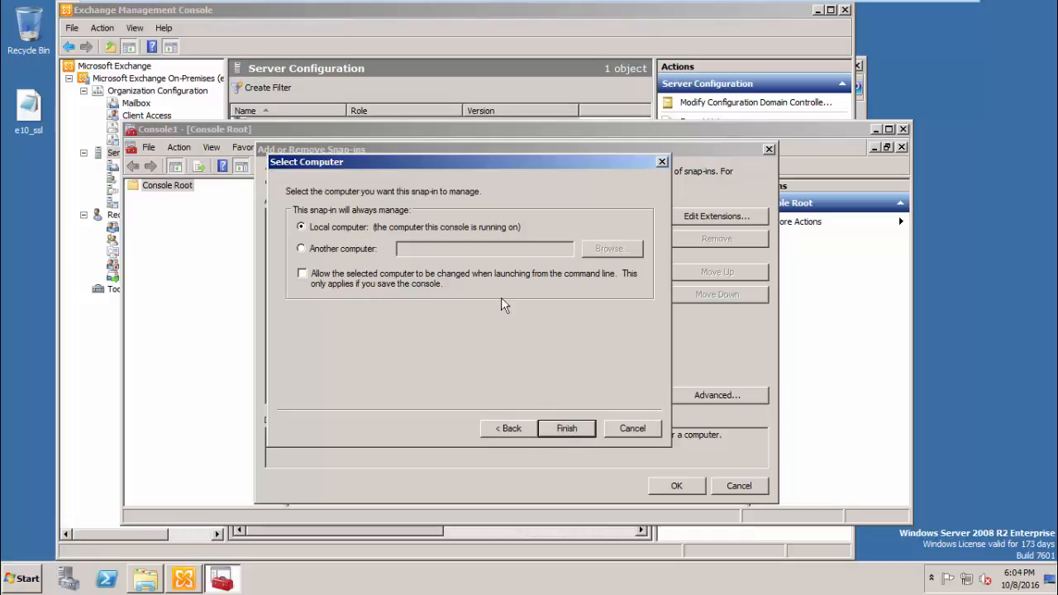
click(566, 428)
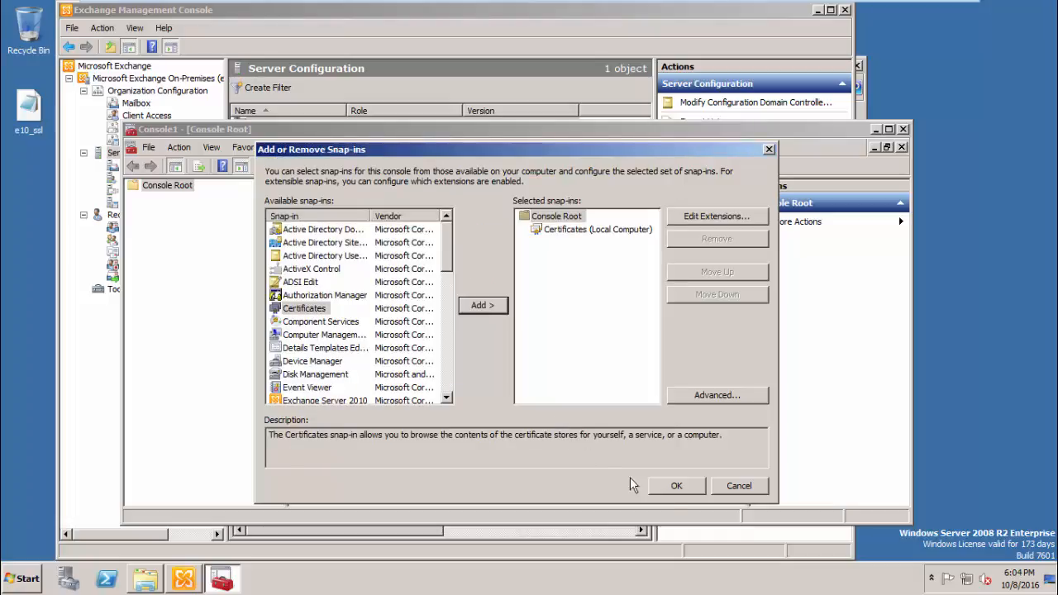
click(674, 486)
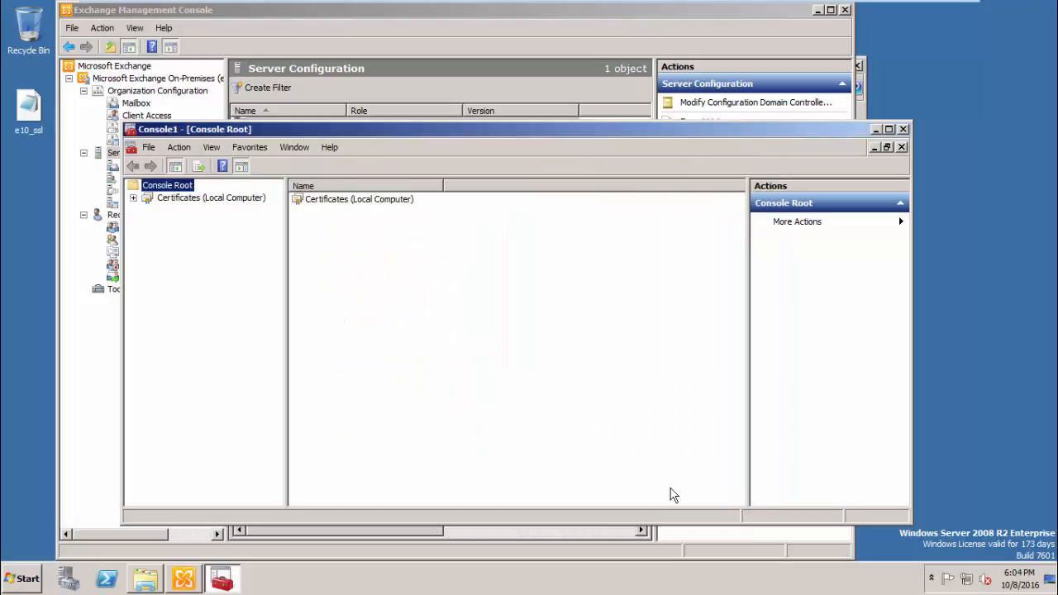
- Import certnew.cer into the Intermediate Certification Authorities store
click(136, 199)
click(148, 247)
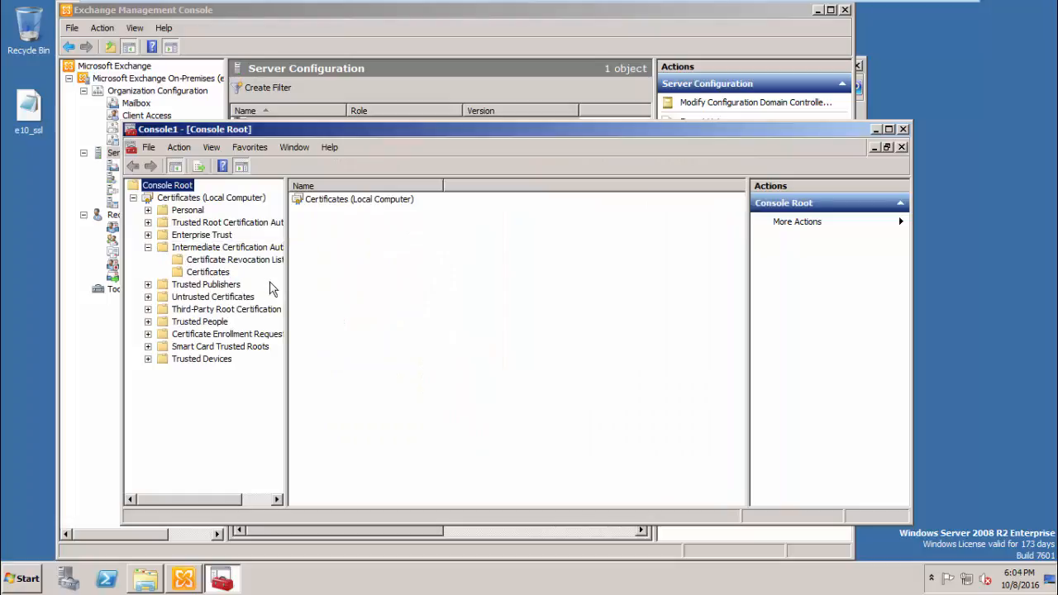
drag(286, 282, 392, 284)
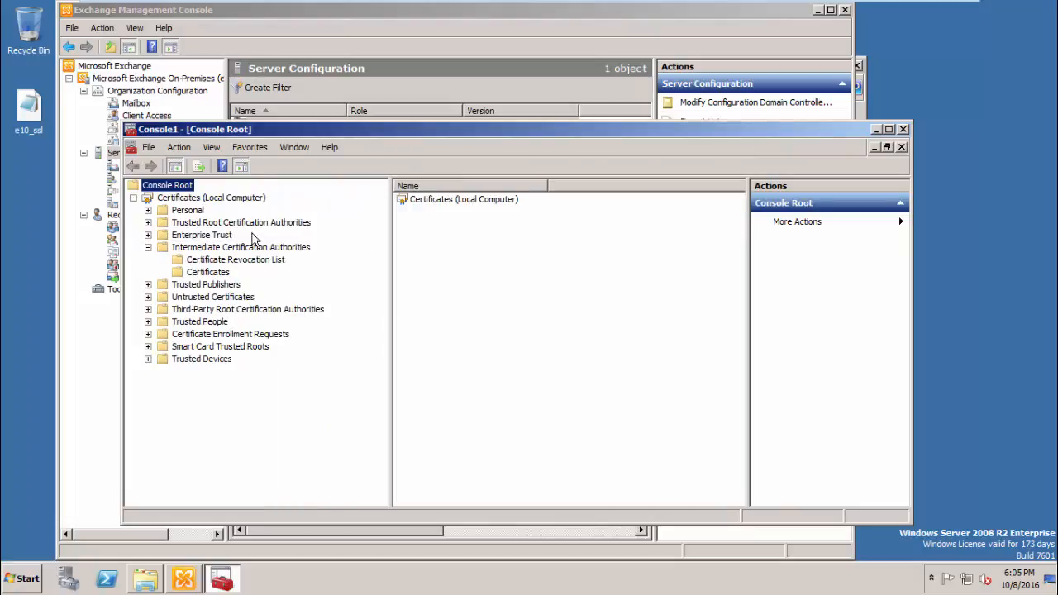
click(184, 223)
click(214, 271)
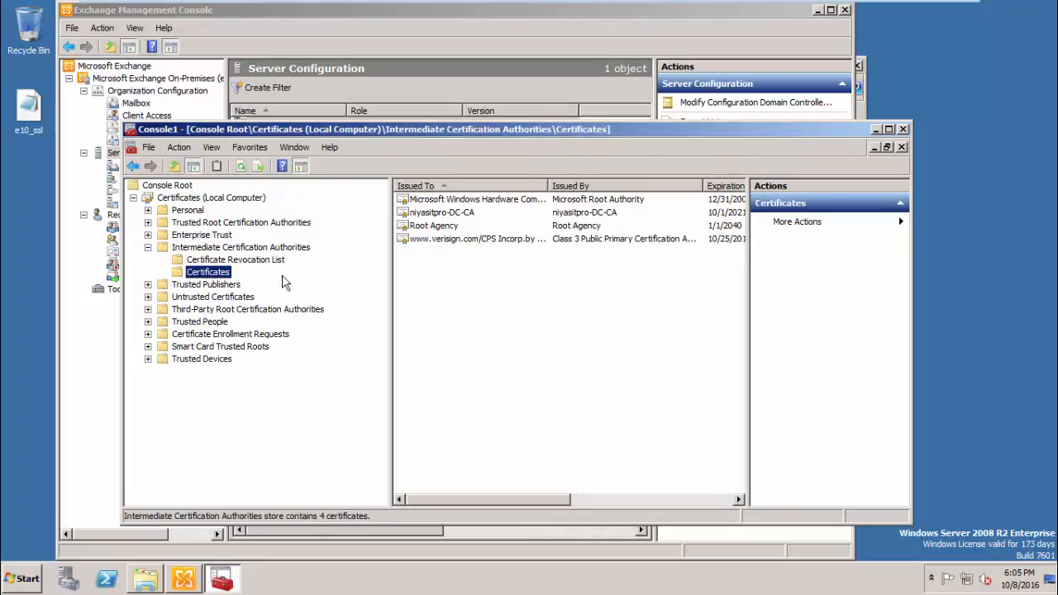
right_click(207, 273)
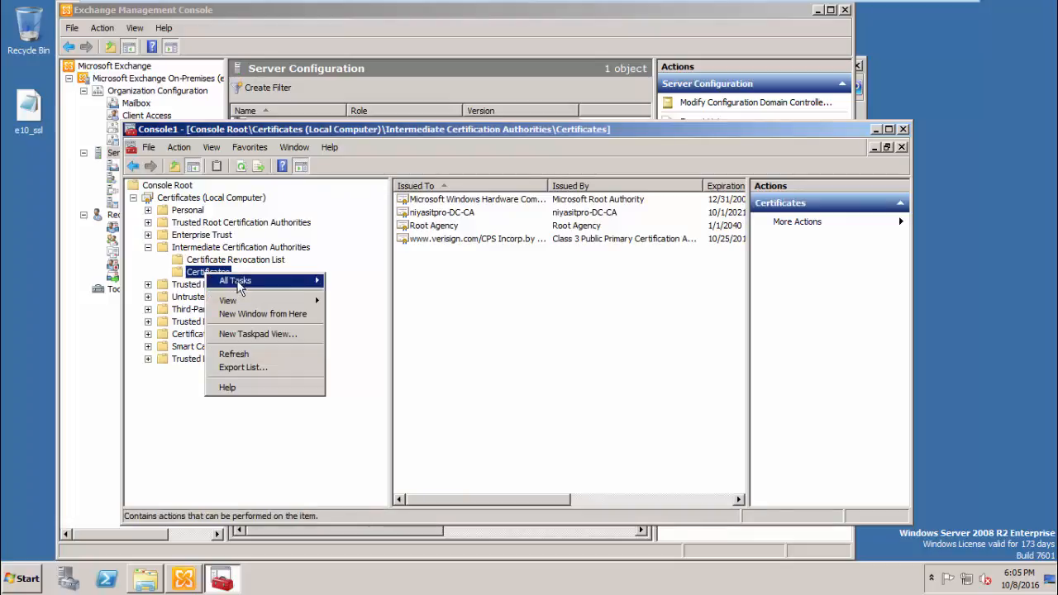
mouse_move(245, 282)
click(343, 282)
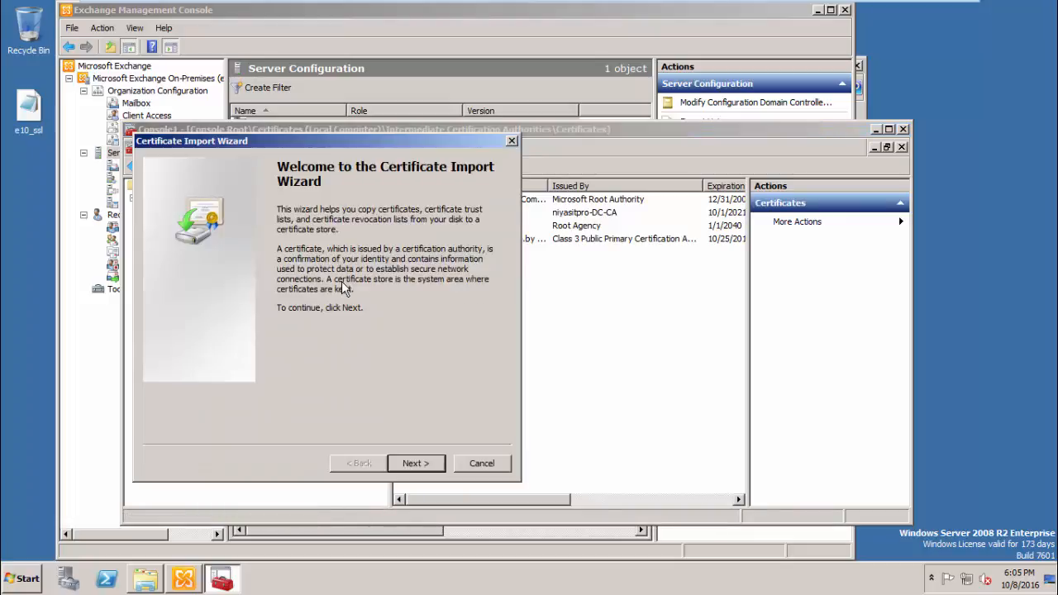
click(416, 463)
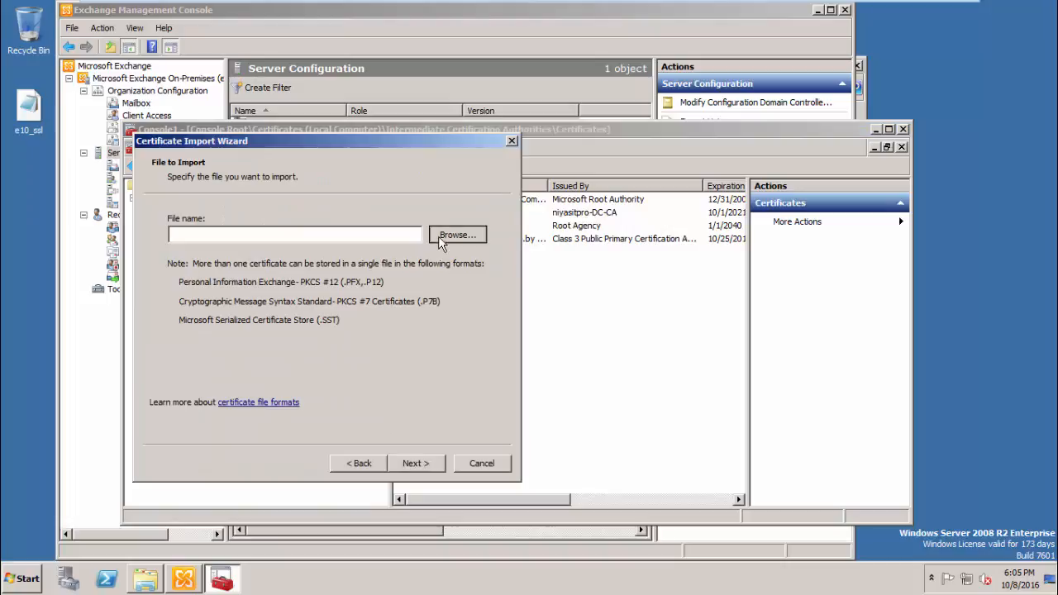
click(440, 235)
click(313, 249)
click(533, 497)
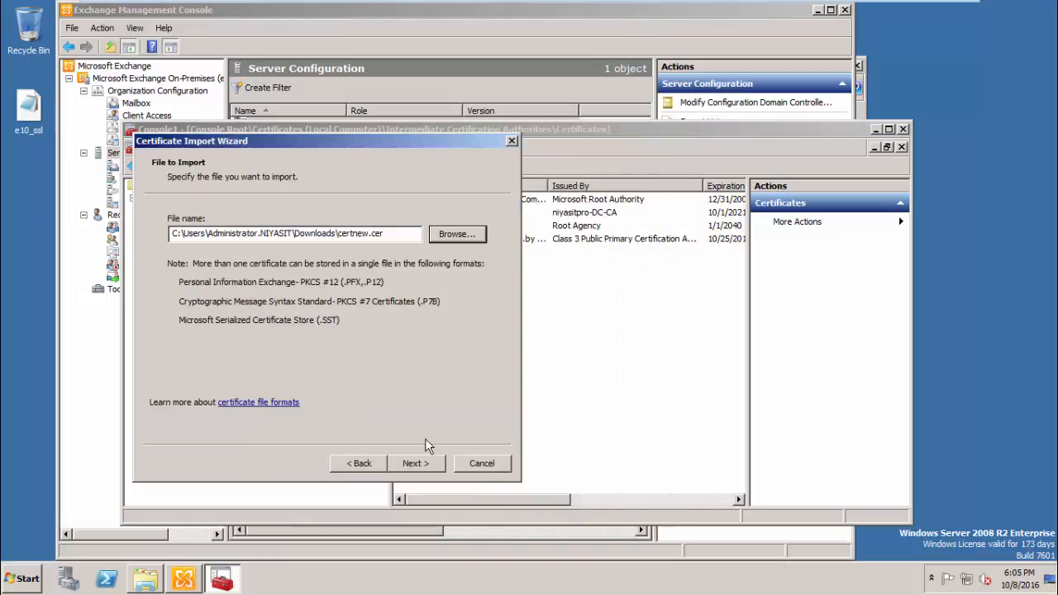
click(430, 463)
click(434, 464)
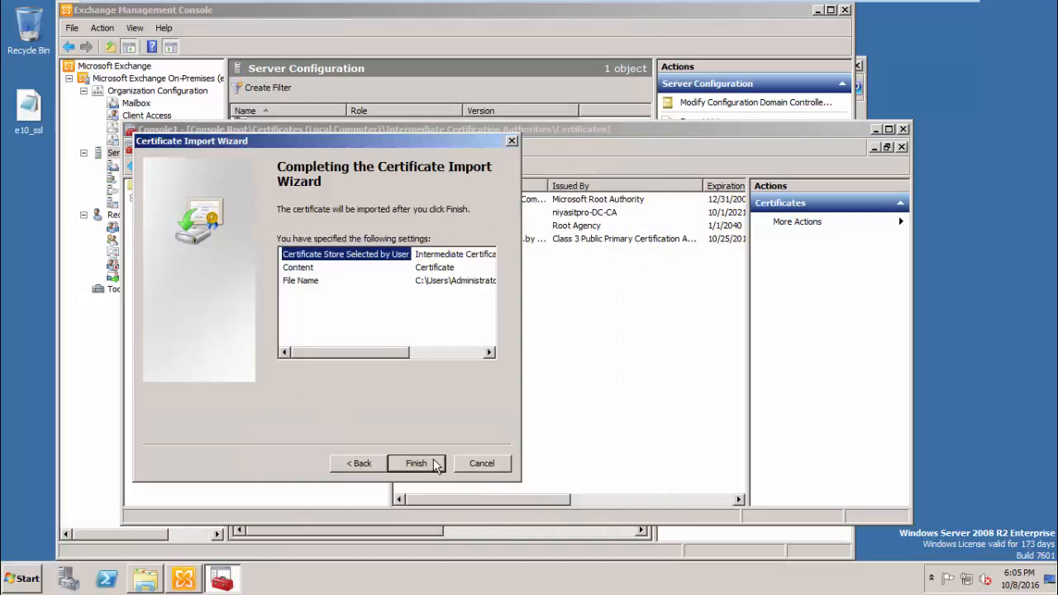
click(434, 463)
click(579, 333)
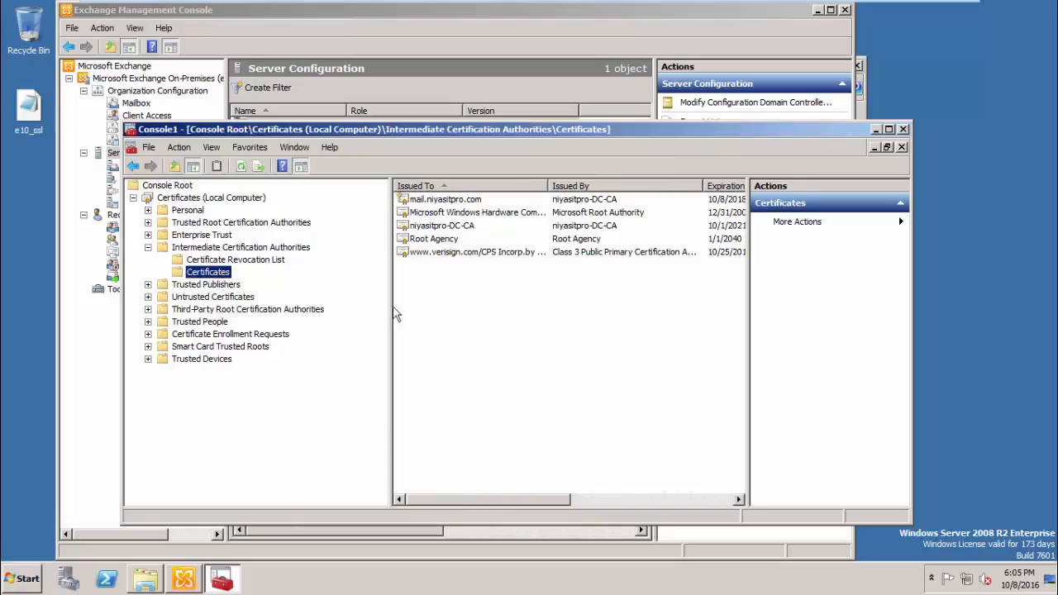
- Import the PKCS #7 certnew file into Trusted Root Certification Authorities
click(198, 222)
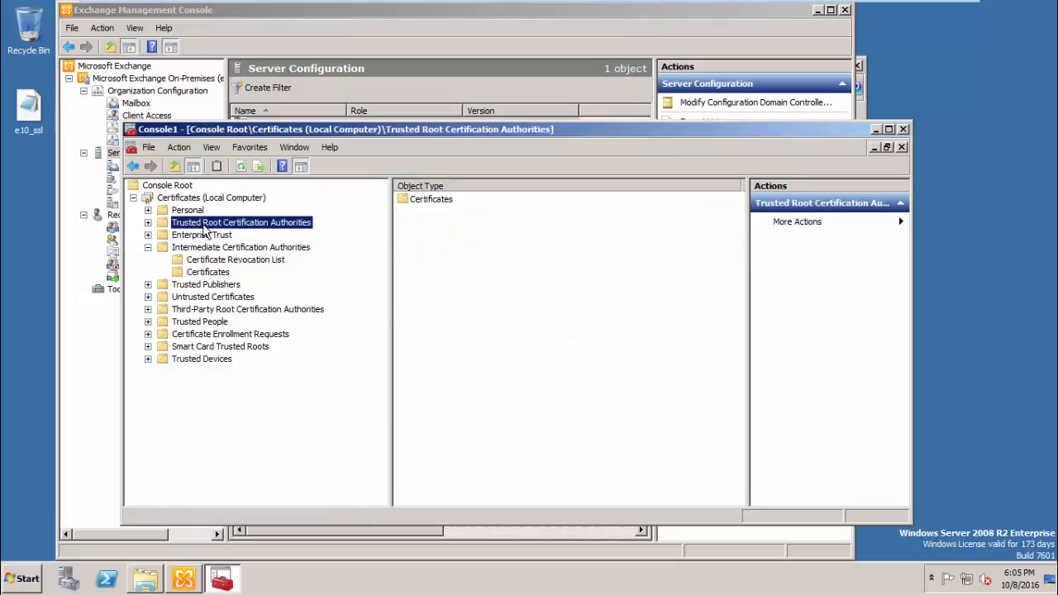
right_click(203, 224)
mouse_move(240, 256)
click(370, 272)
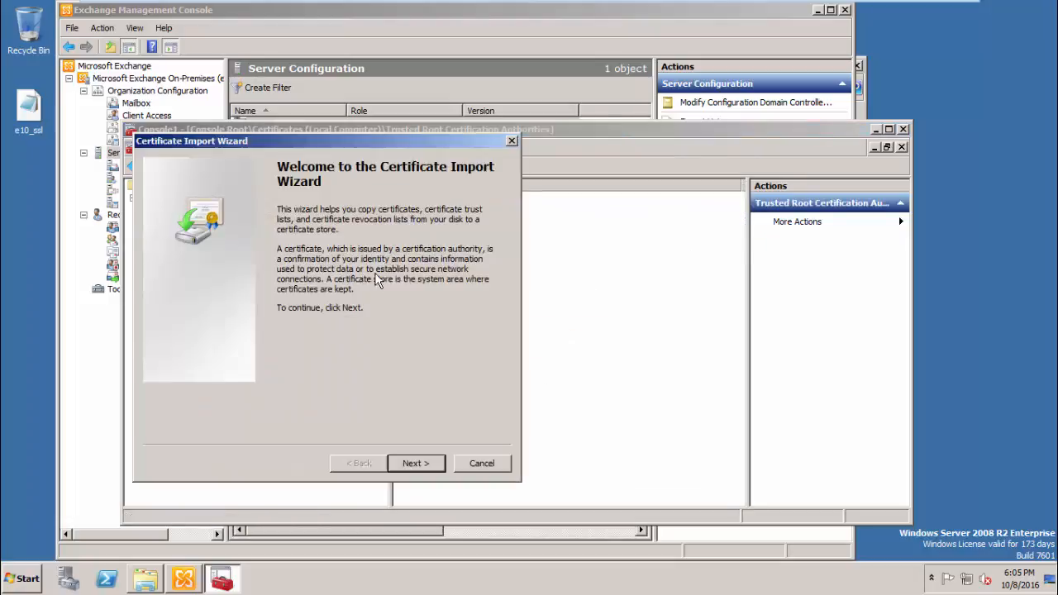
click(411, 465)
click(456, 235)
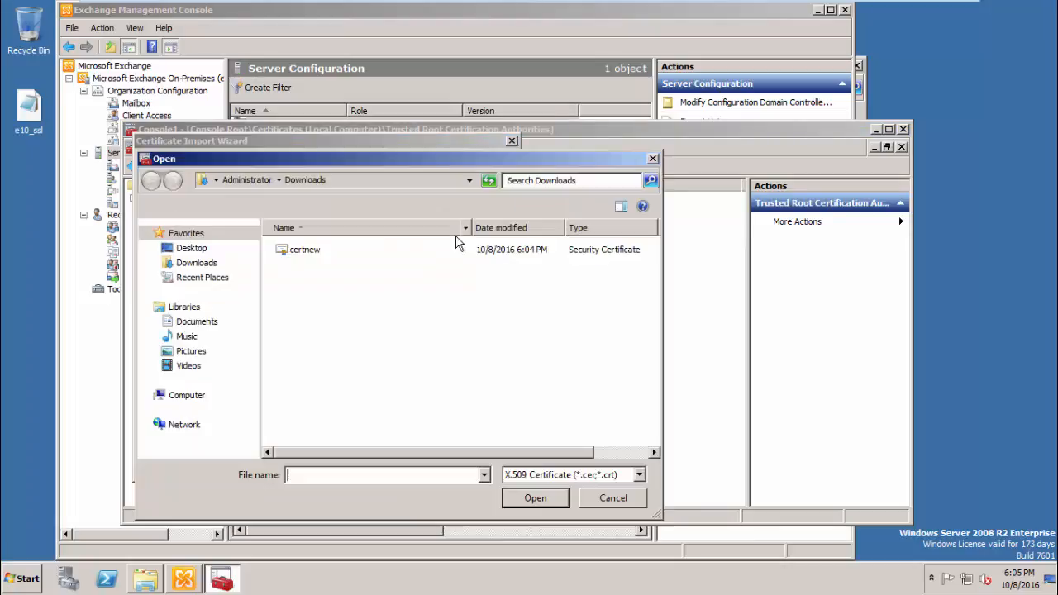
click(532, 479)
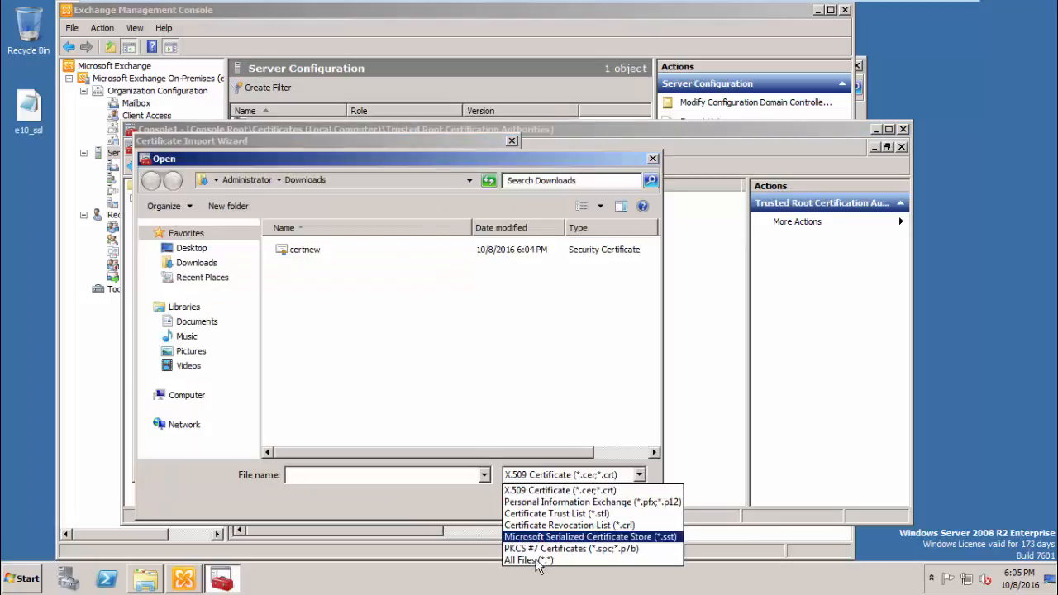
click(538, 563)
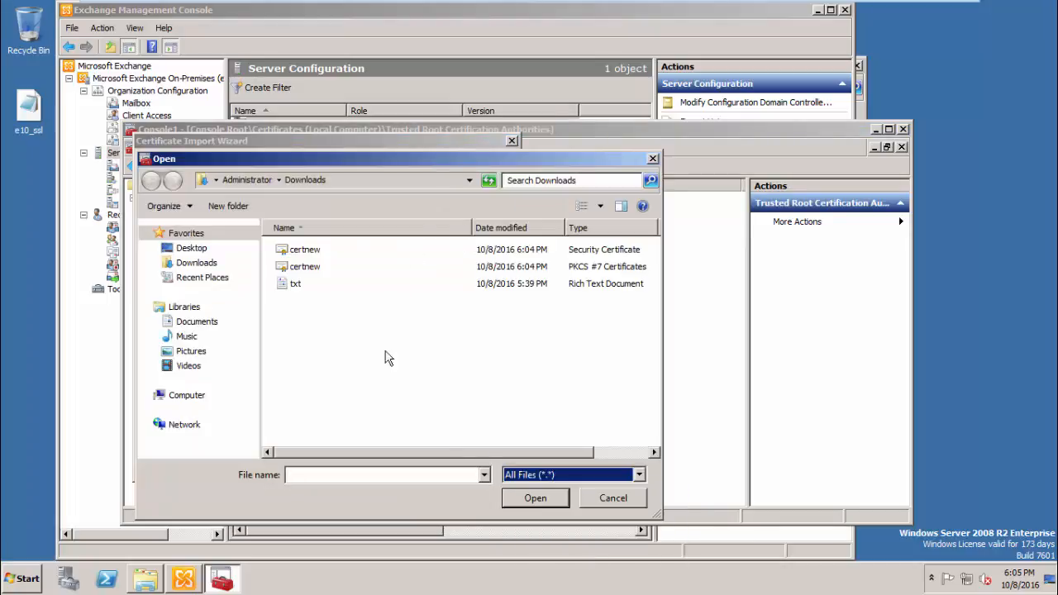
double_click(308, 266)
click(423, 462)
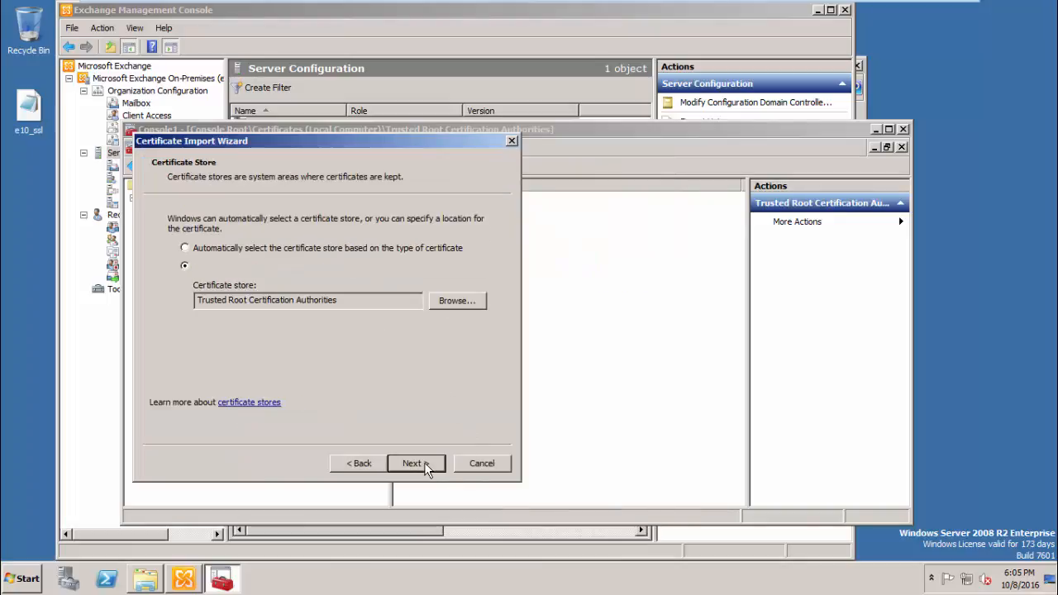
click(424, 461)
click(424, 462)
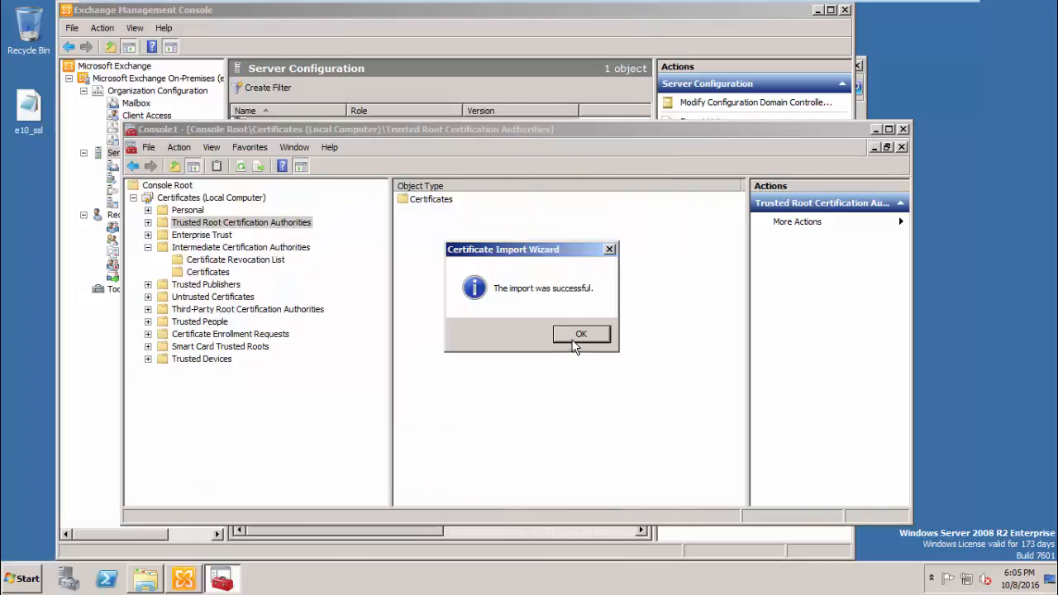
click(578, 335)
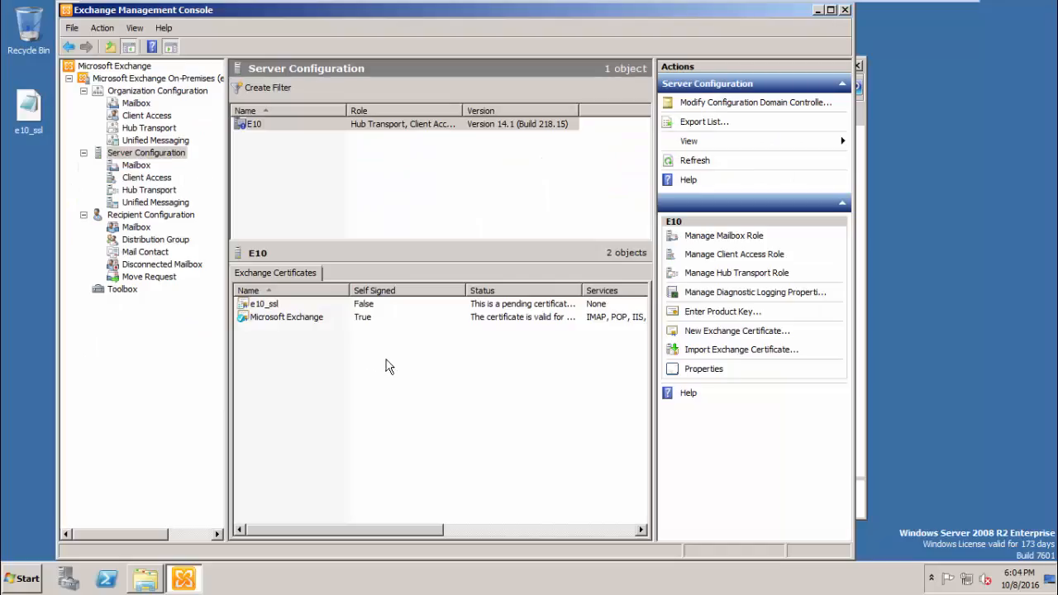
- Select Downloads\certnew.cer to complete the pending e10_ssl request, then cancel the wizard
right_click(307, 310)
click(326, 310)
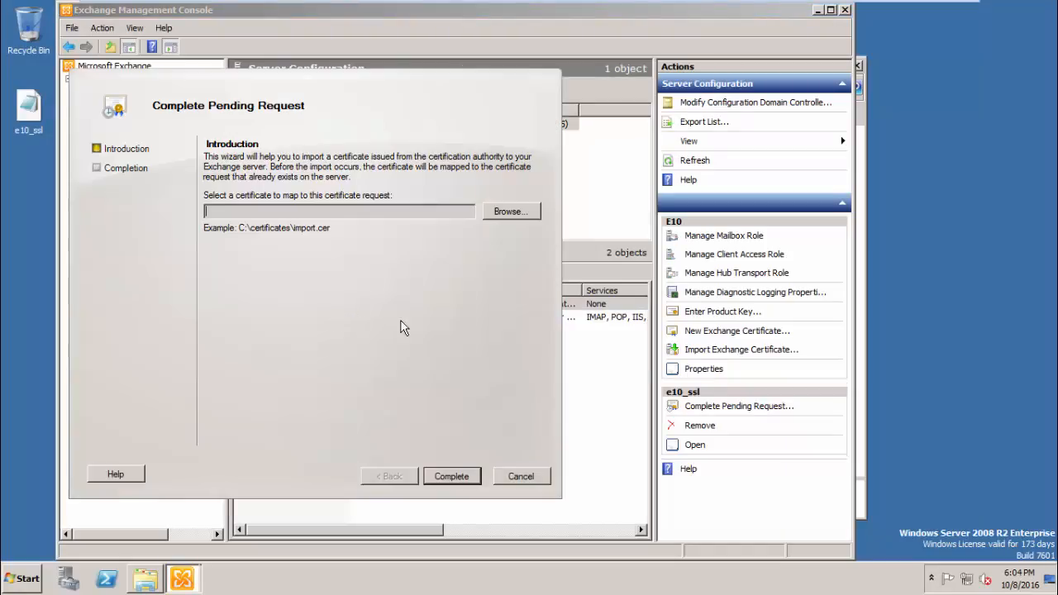
click(498, 213)
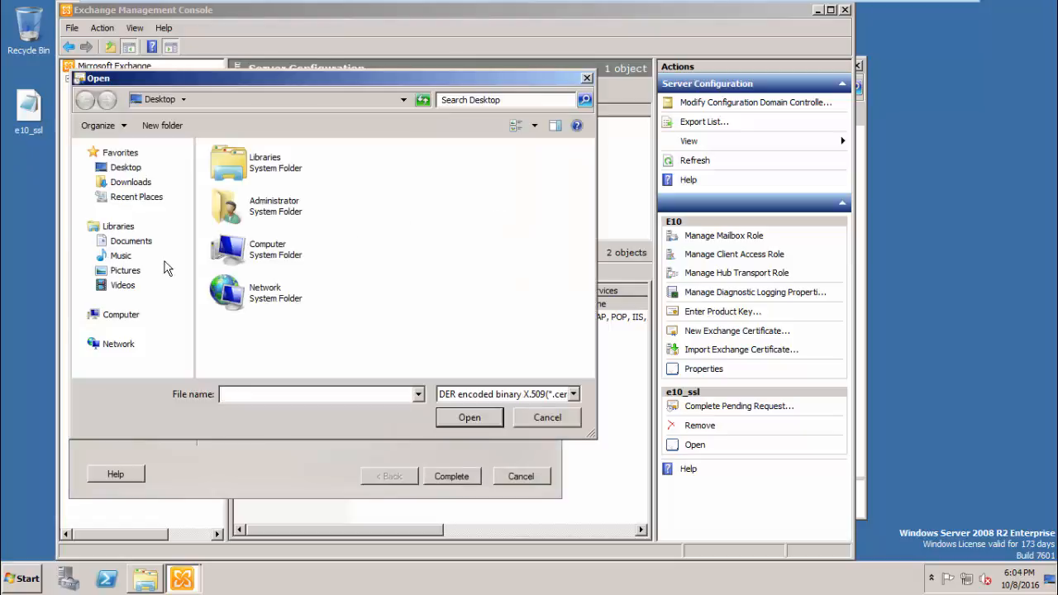
click(133, 185)
click(236, 170)
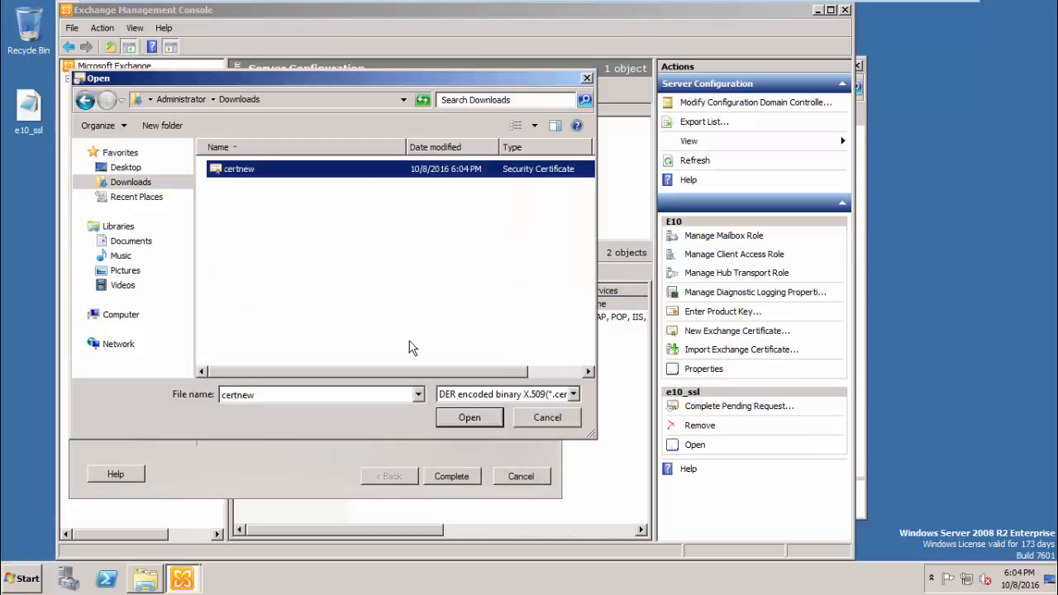
click(468, 419)
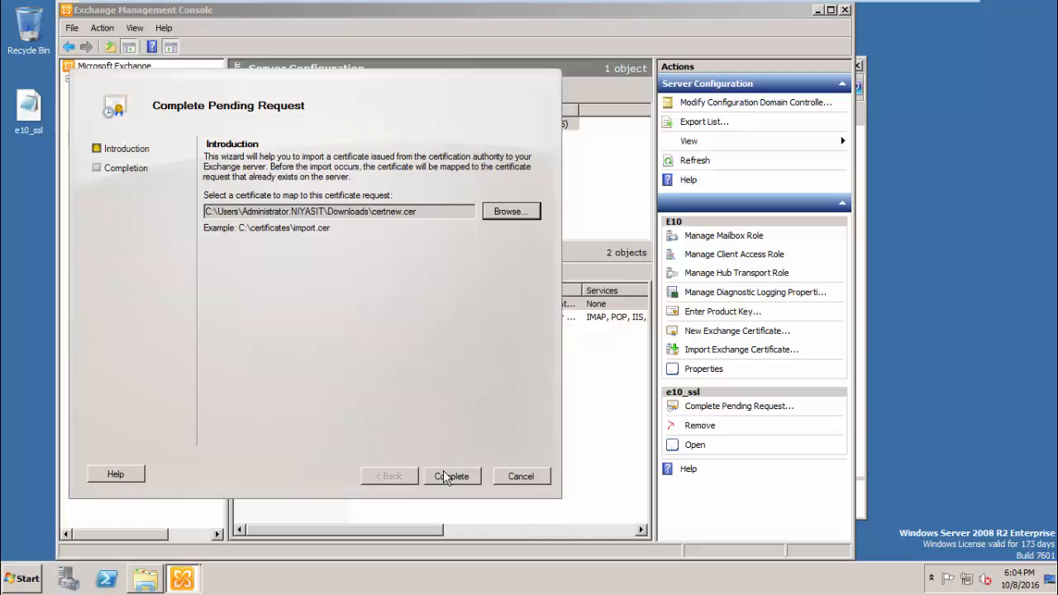
click(512, 476)
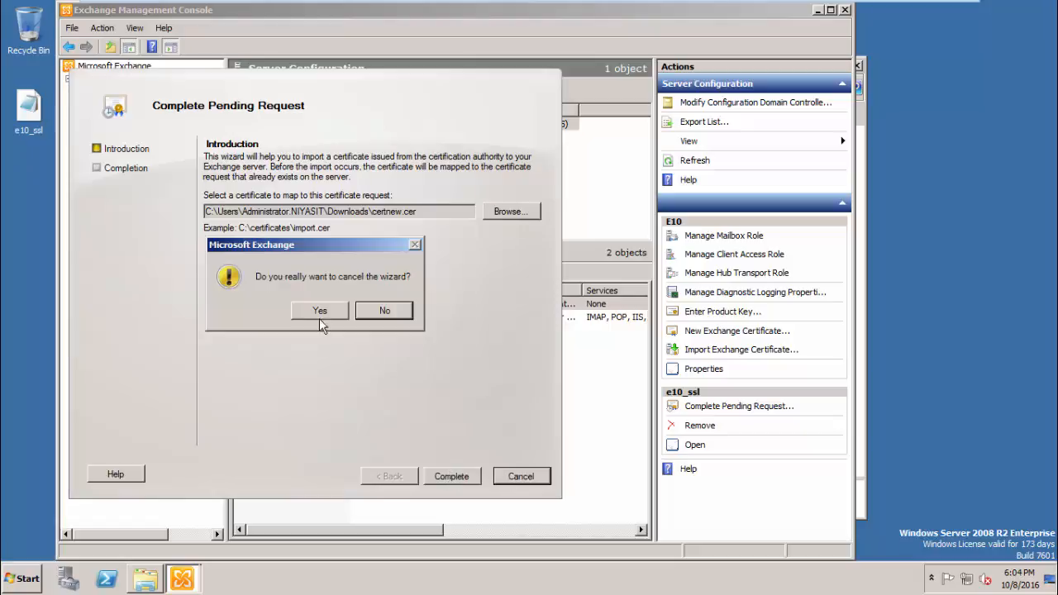
click(319, 312)
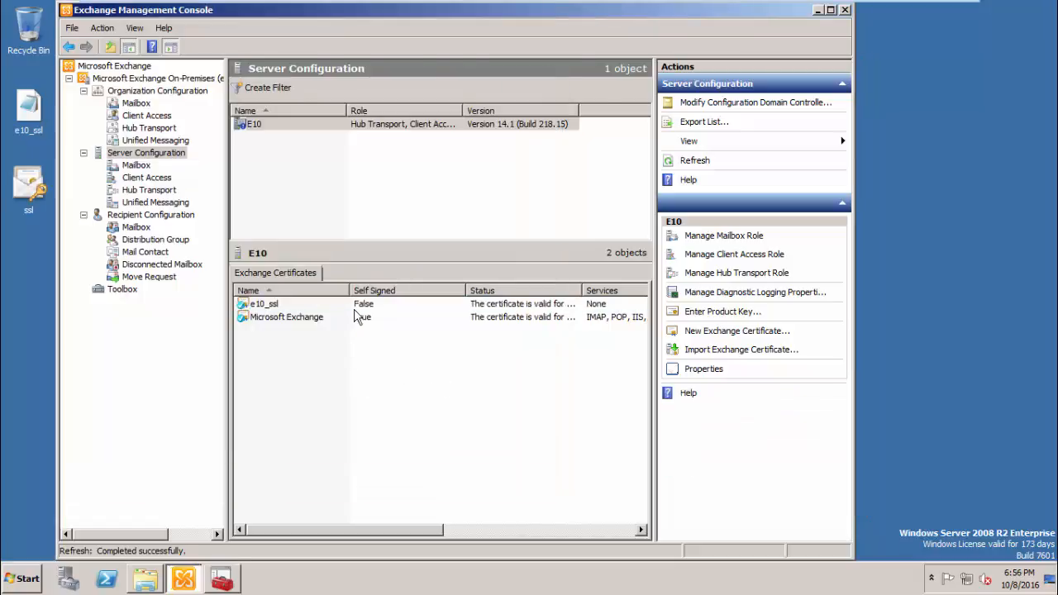
- Assign e10_ssl to IIS and SMTP on E10, replacing the default SMTP certificate
click(357, 305)
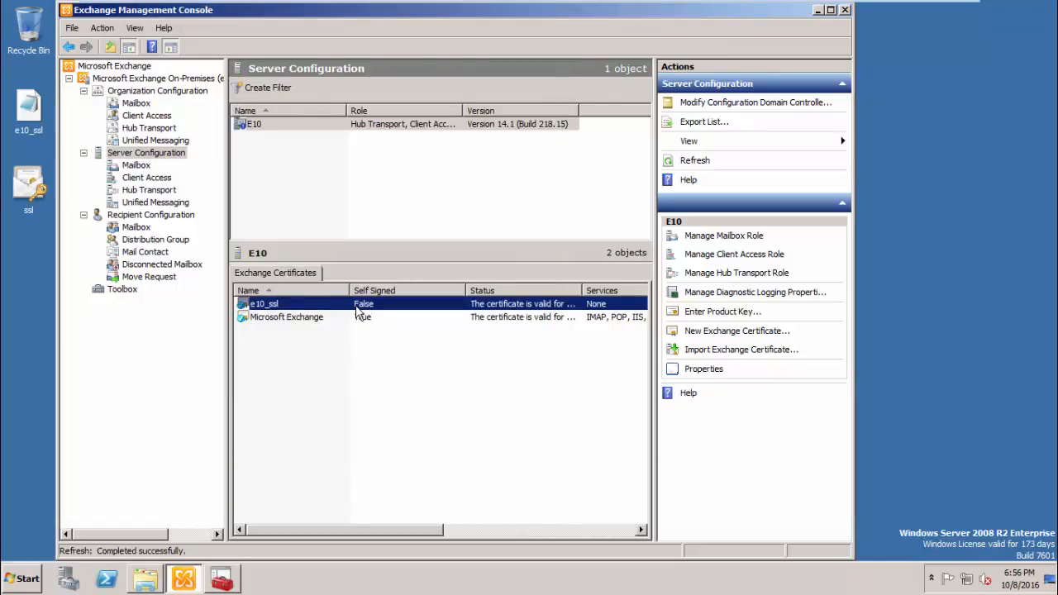
right_click(356, 308)
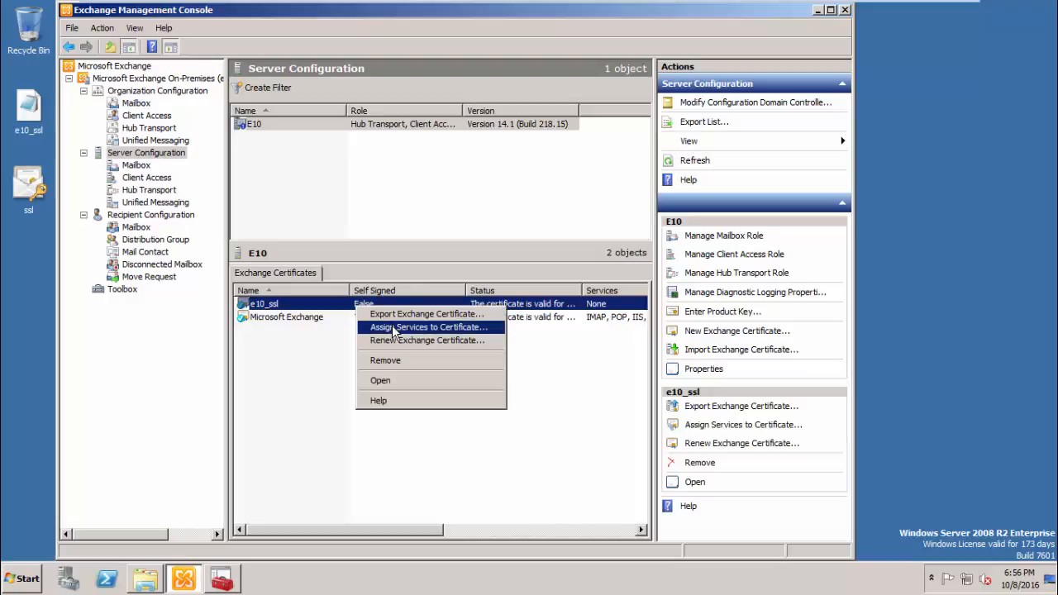
click(394, 327)
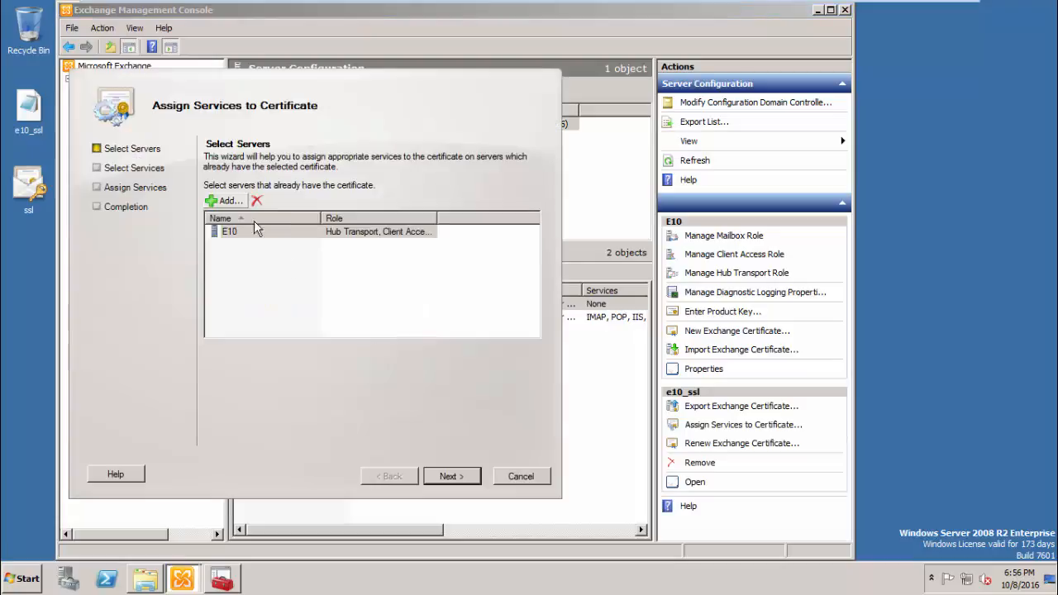
click(450, 476)
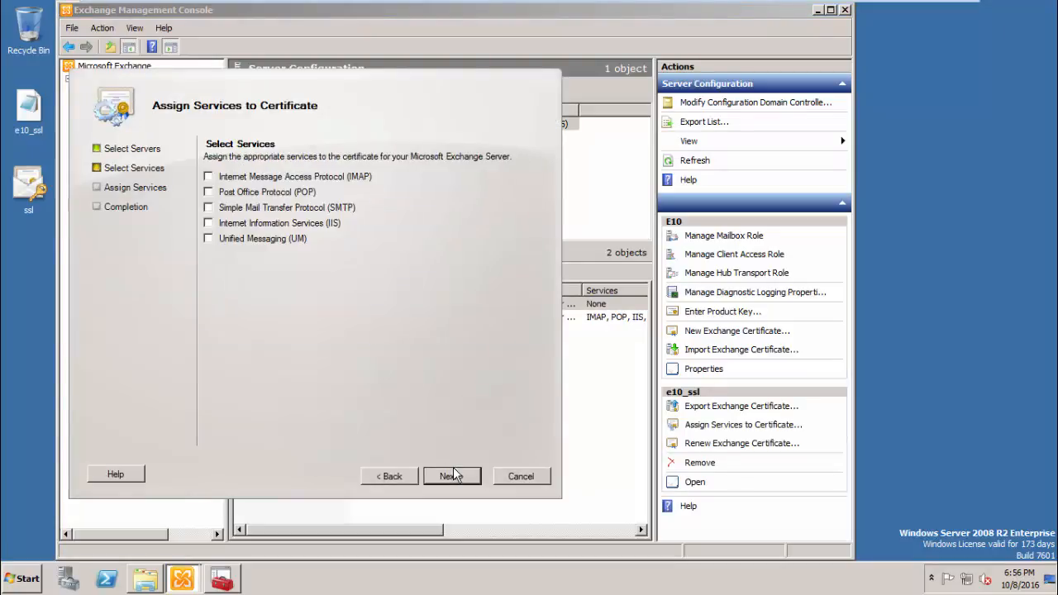
click(208, 208)
click(208, 223)
click(449, 476)
click(443, 476)
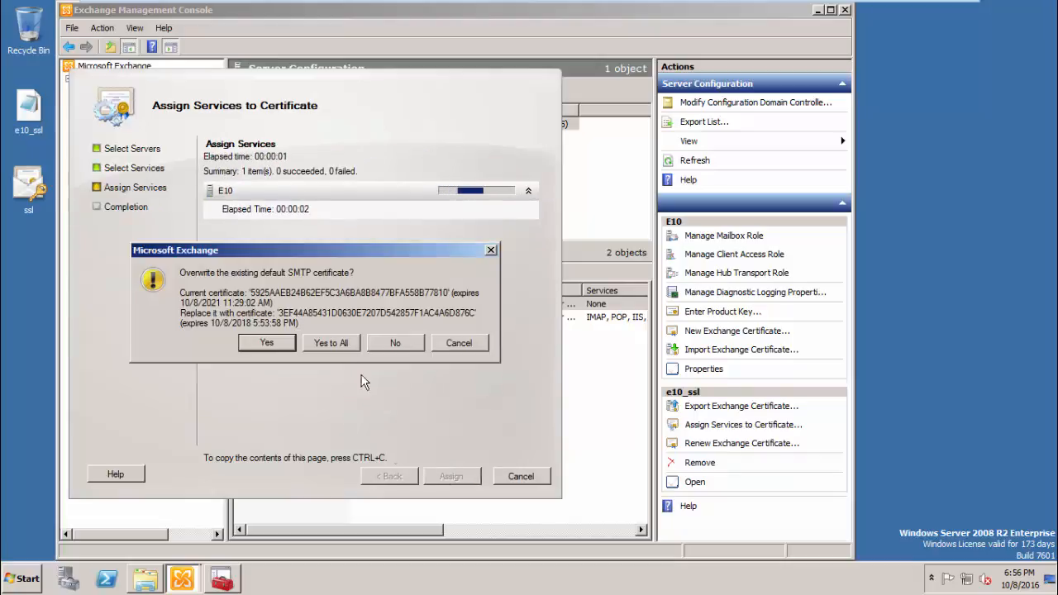
click(331, 344)
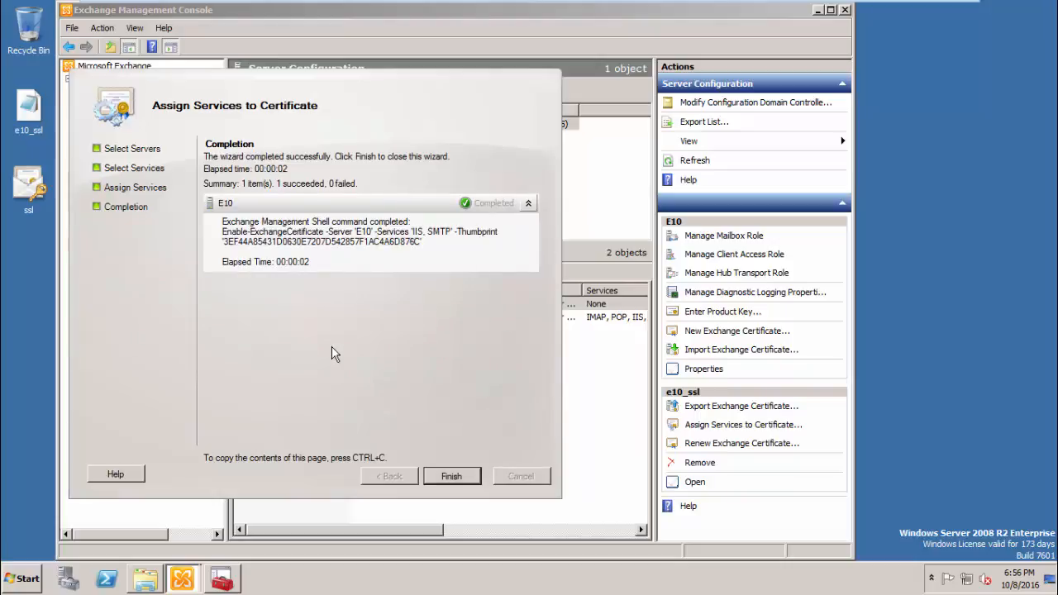
click(451, 476)
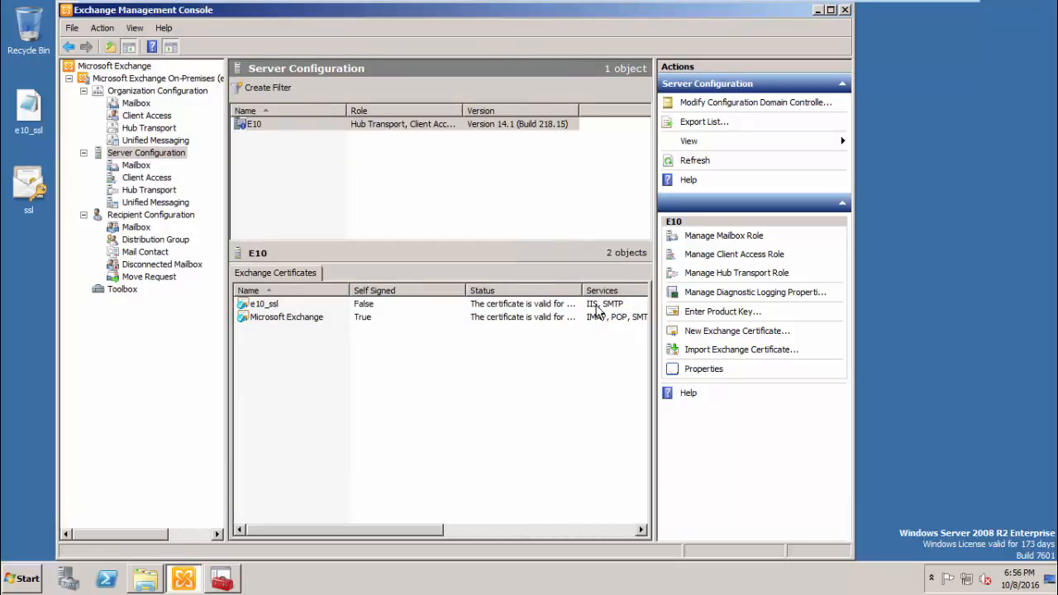
click(32, 578)
- Load the Outlook Web App sign-in page over HTTPS in Internet Explorer
click(68, 315)
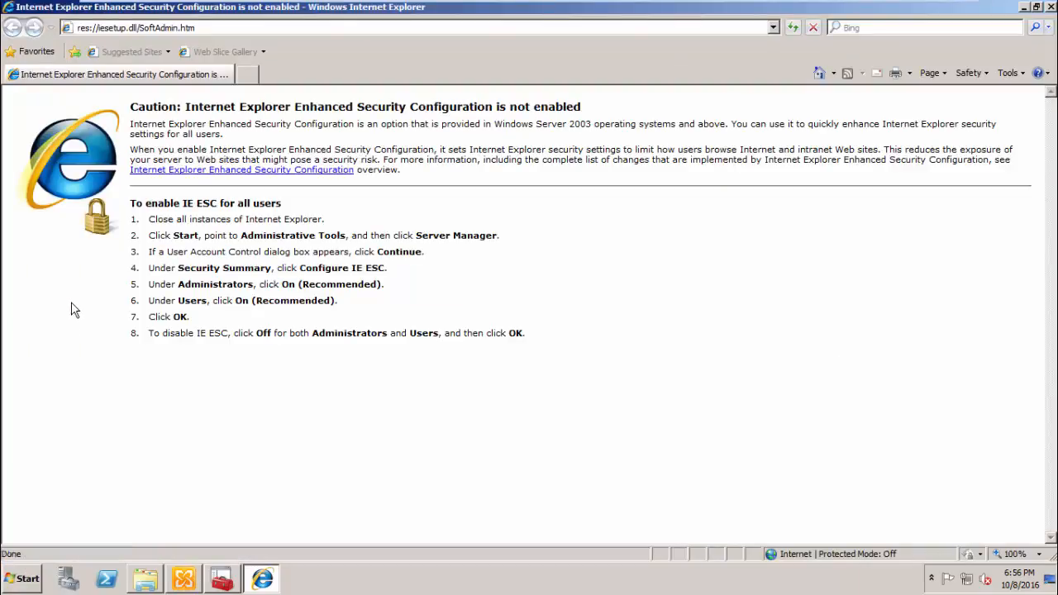
click(153, 33)
text(mail.niyasitpro.com/owa)
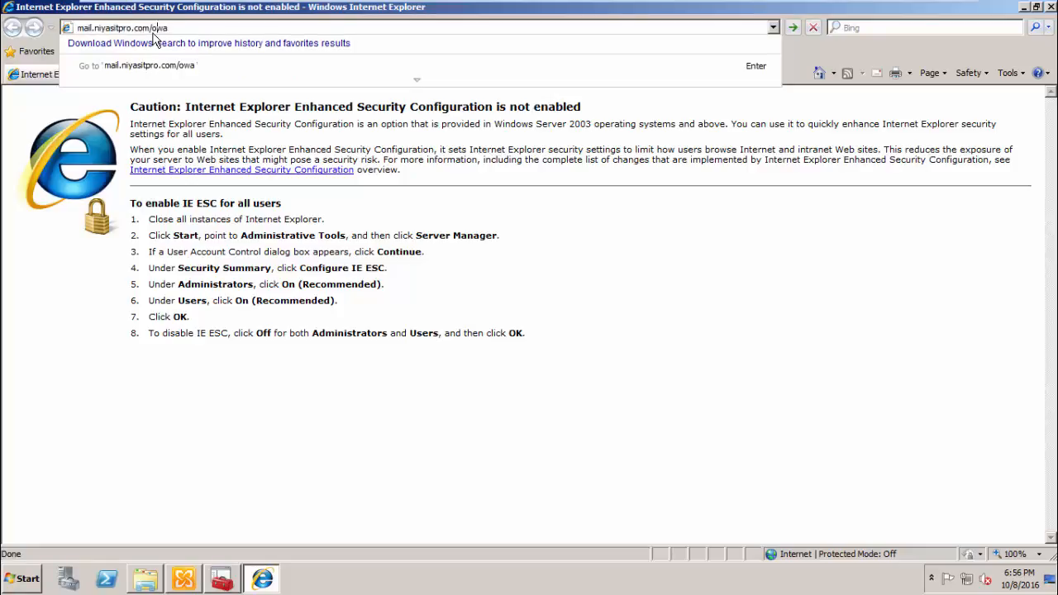
text(https:)
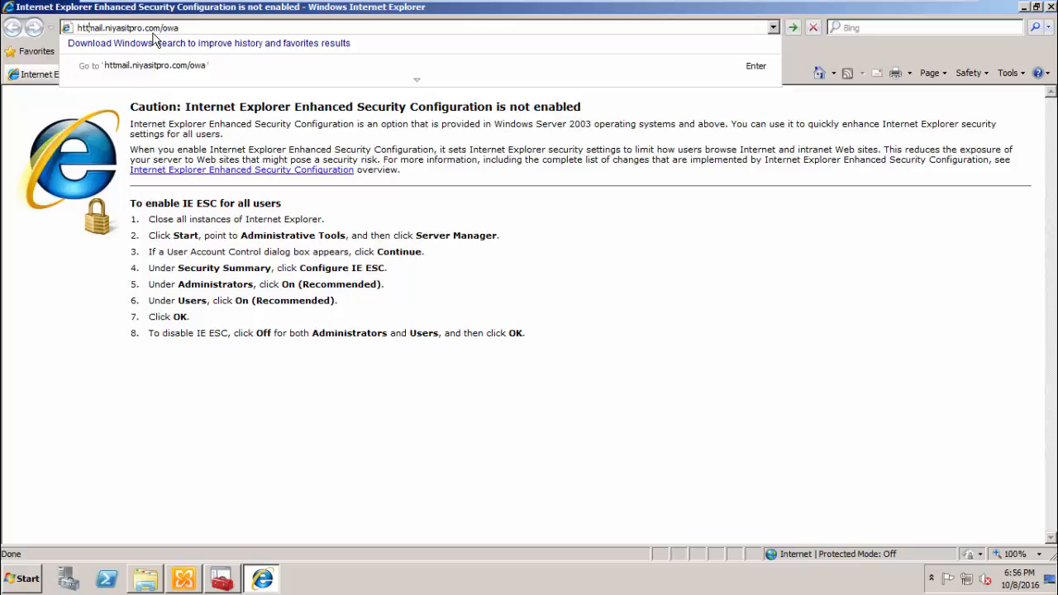
text(//)
key(Return)
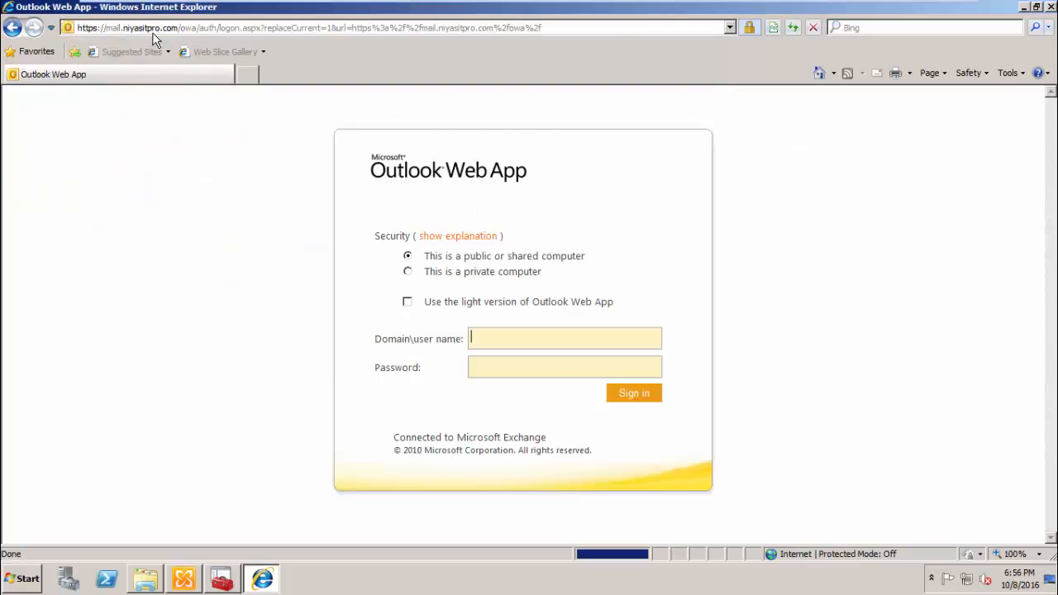
- Inspect the site's niyasitpro-DC-CA certificate and its issuer chain, then minimize the browser
click(749, 28)
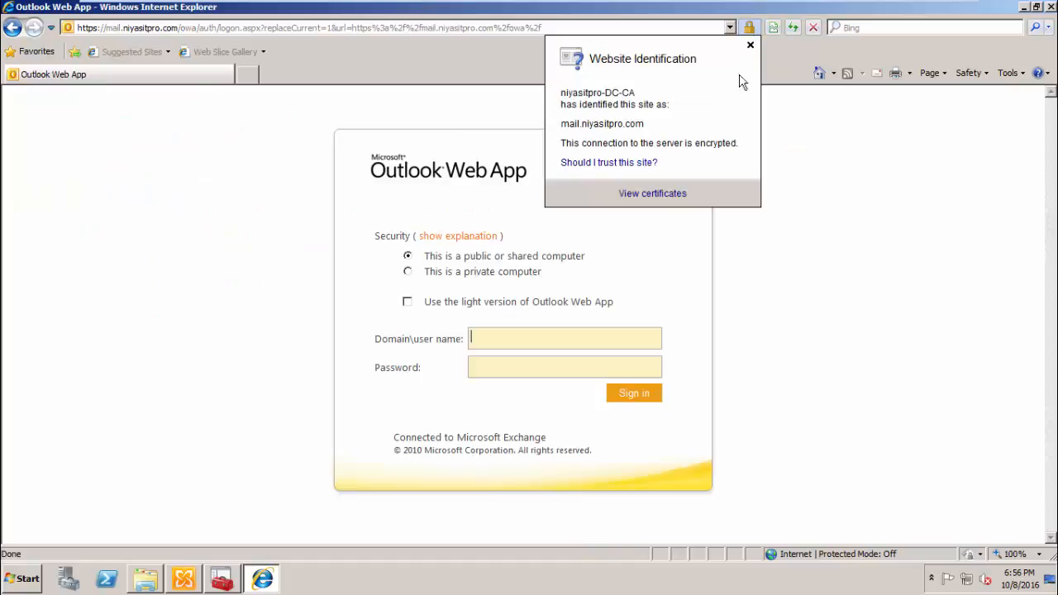
click(663, 191)
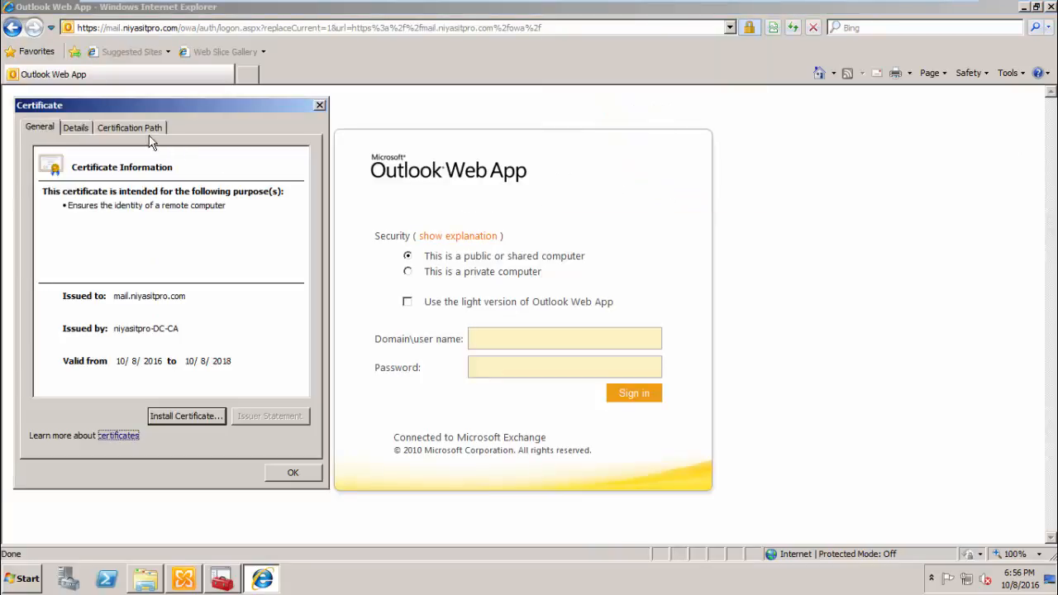
click(147, 134)
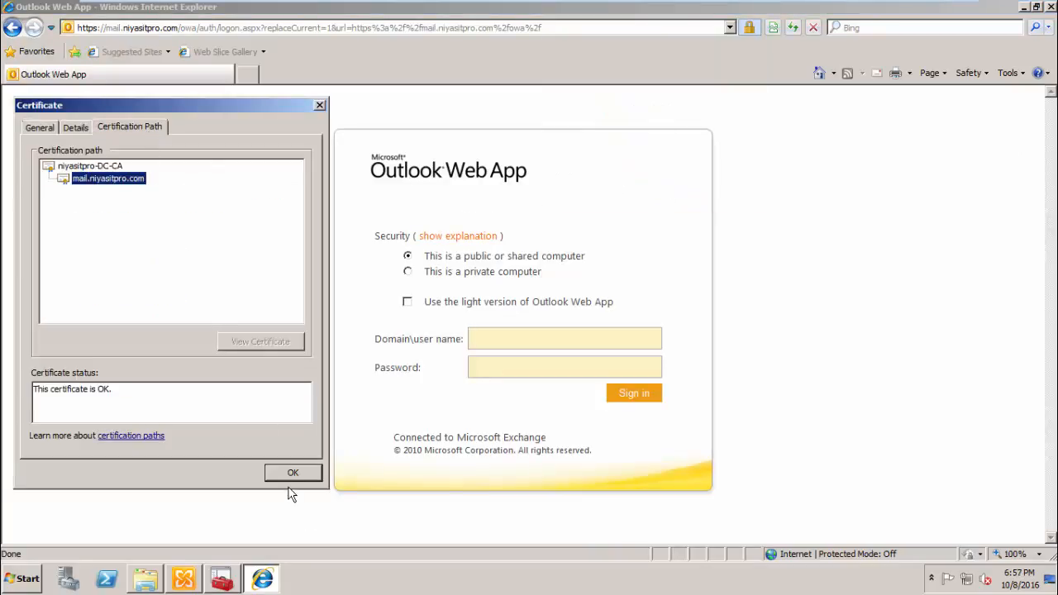
click(290, 473)
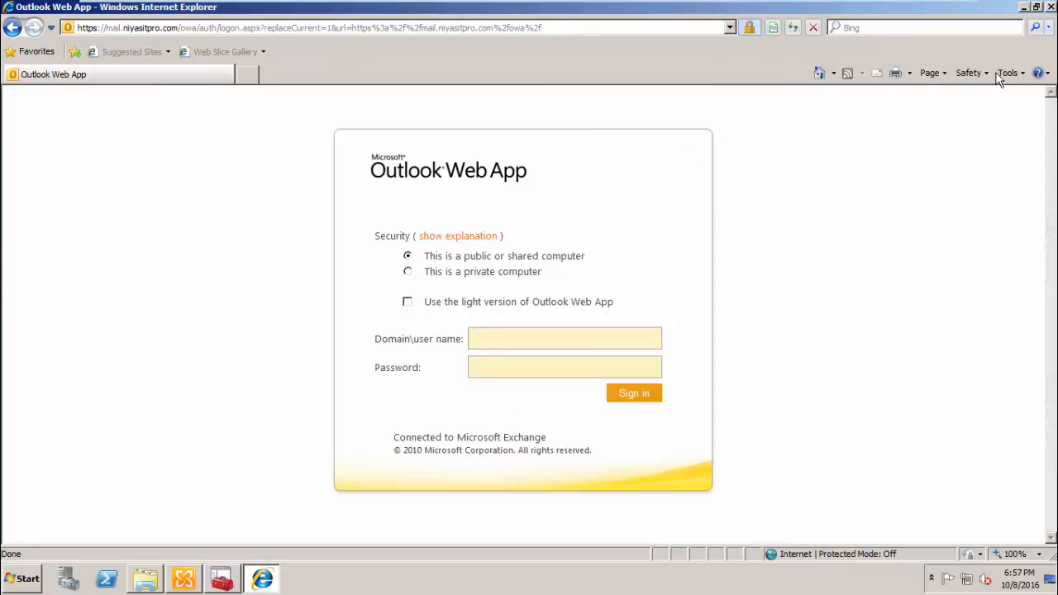
click(558, 340)
click(1024, 7)
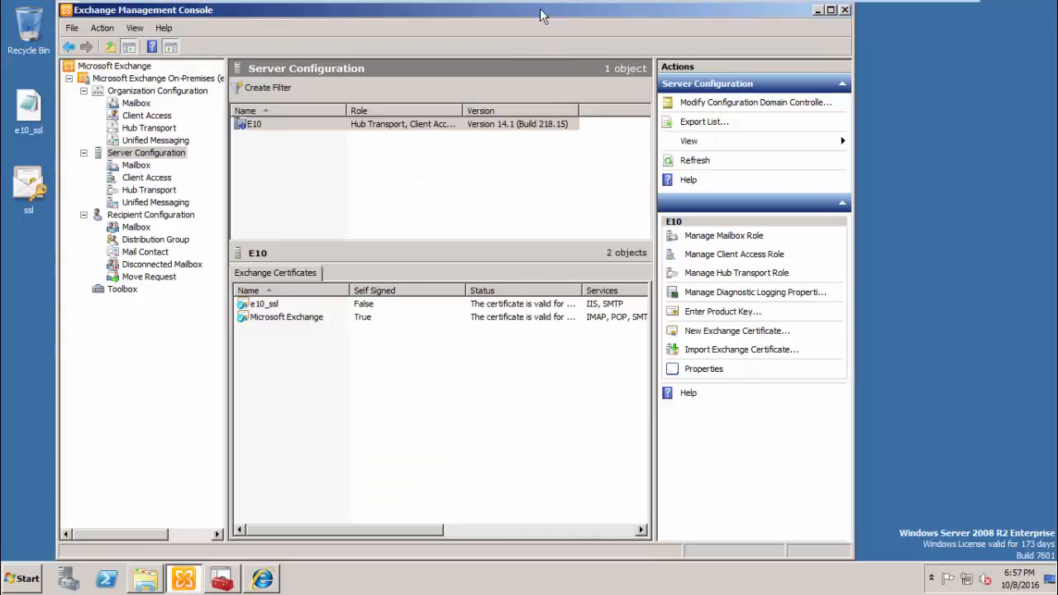
- Unlock the Windows 8.1 client session with the user's password
click(690, 12)
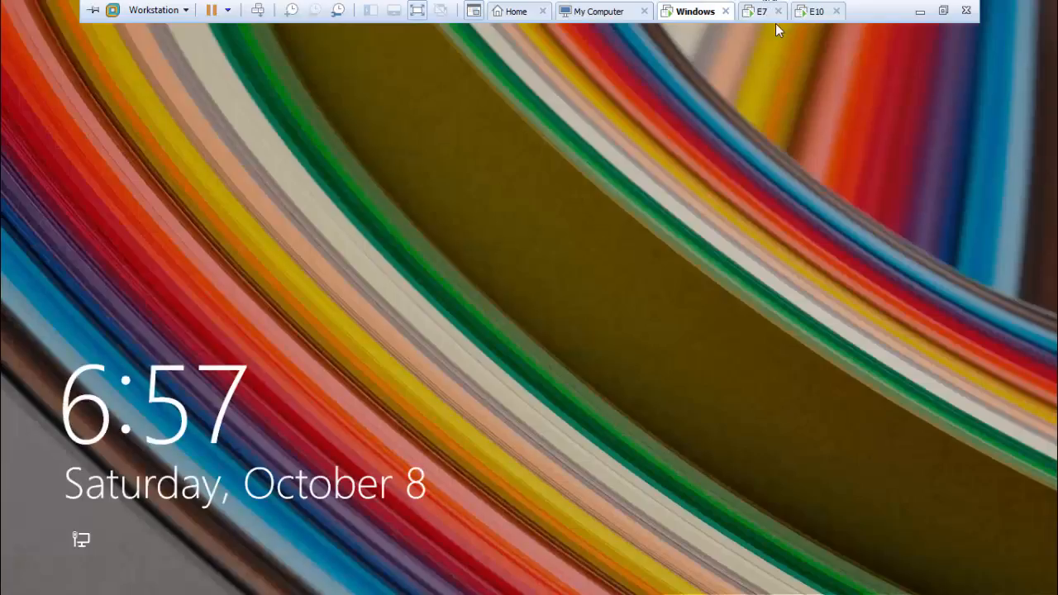
click(713, 140)
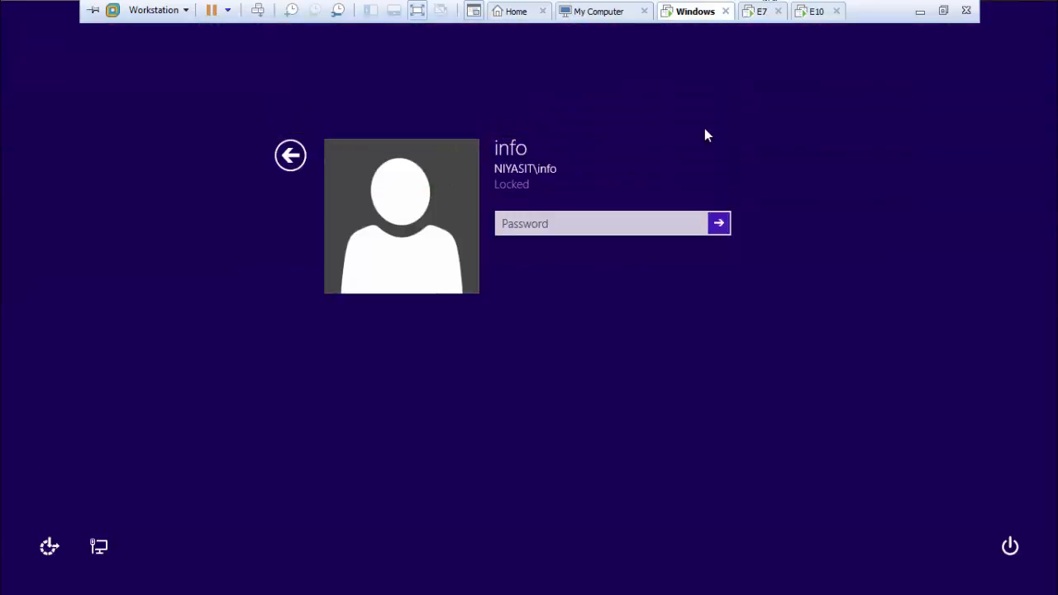
text(••••••••••••)
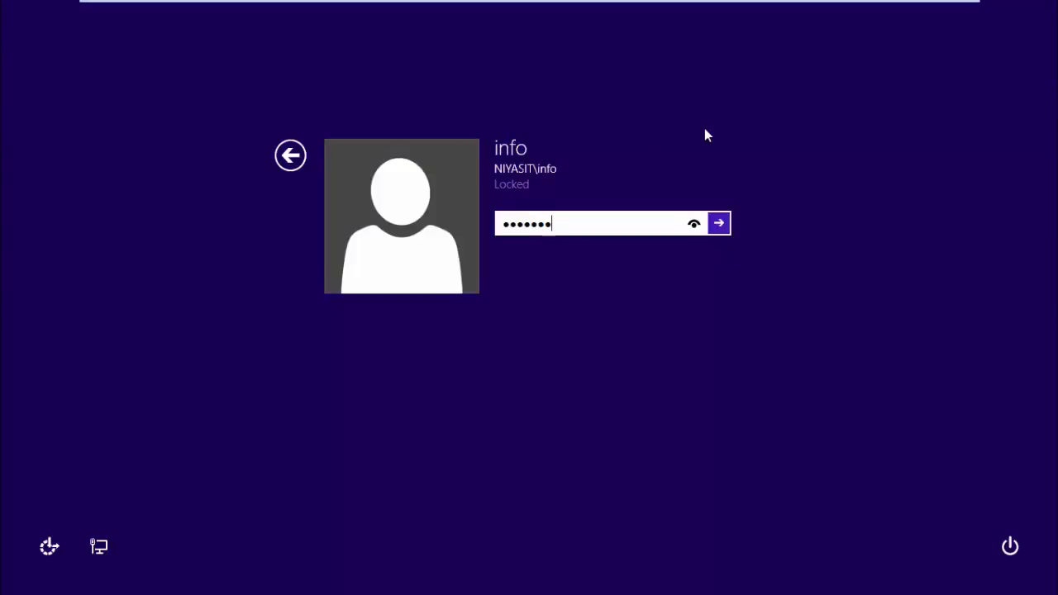
key(Return)
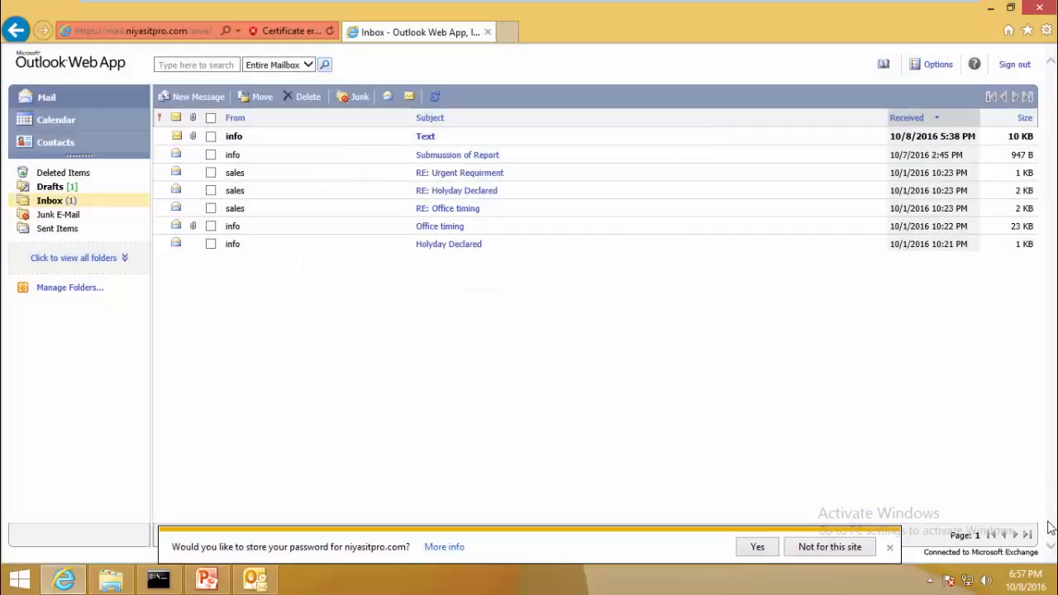
- Close Outlook and the browser, relaunch Outlook, and view Client Access settings in the console
click(254, 578)
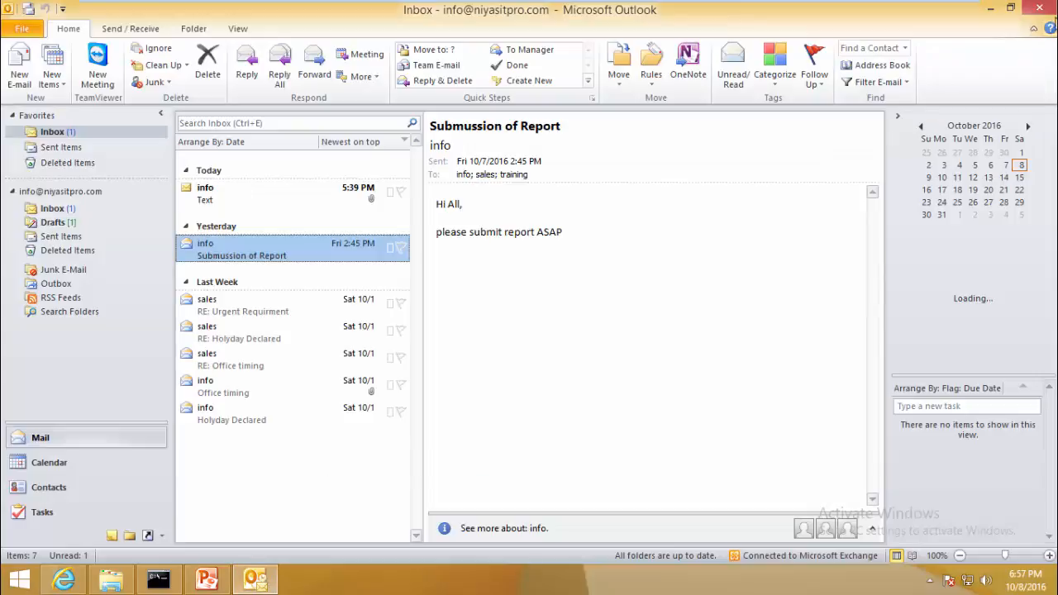
click(1043, 8)
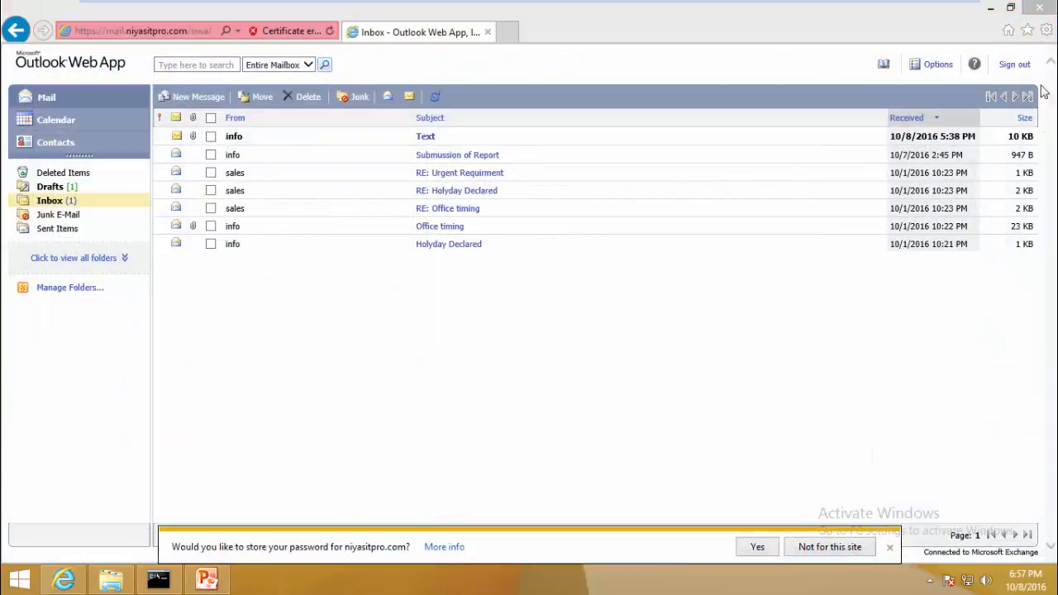
click(1038, 8)
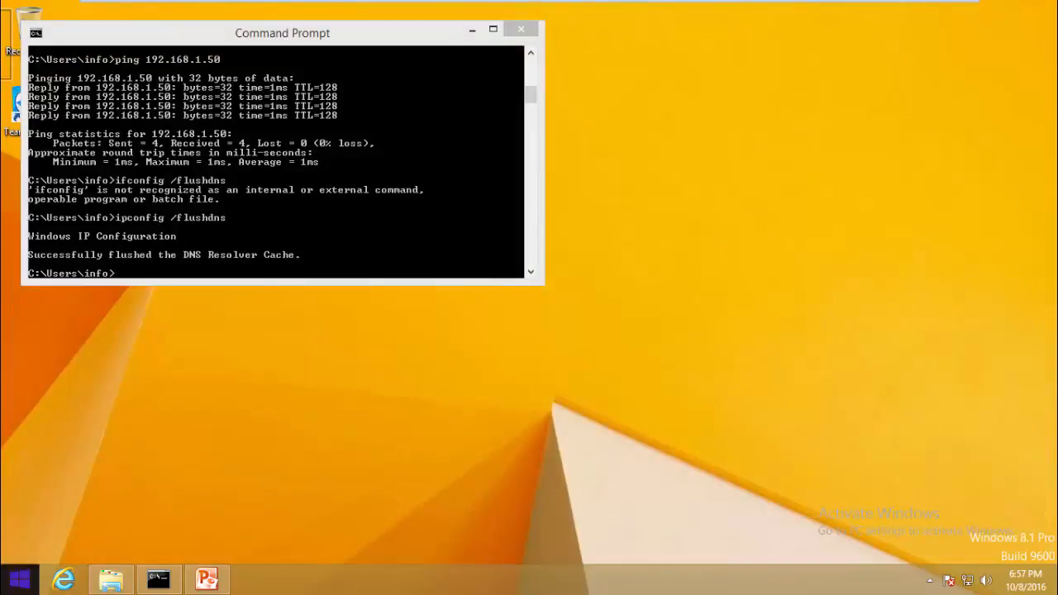
key(super)
text(outlook 2010)
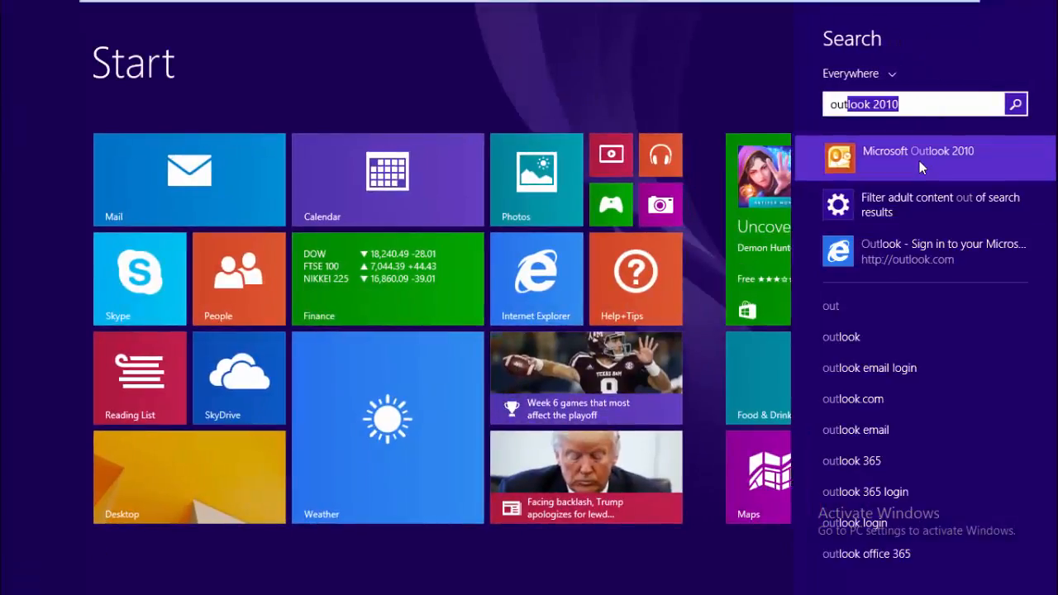
click(919, 160)
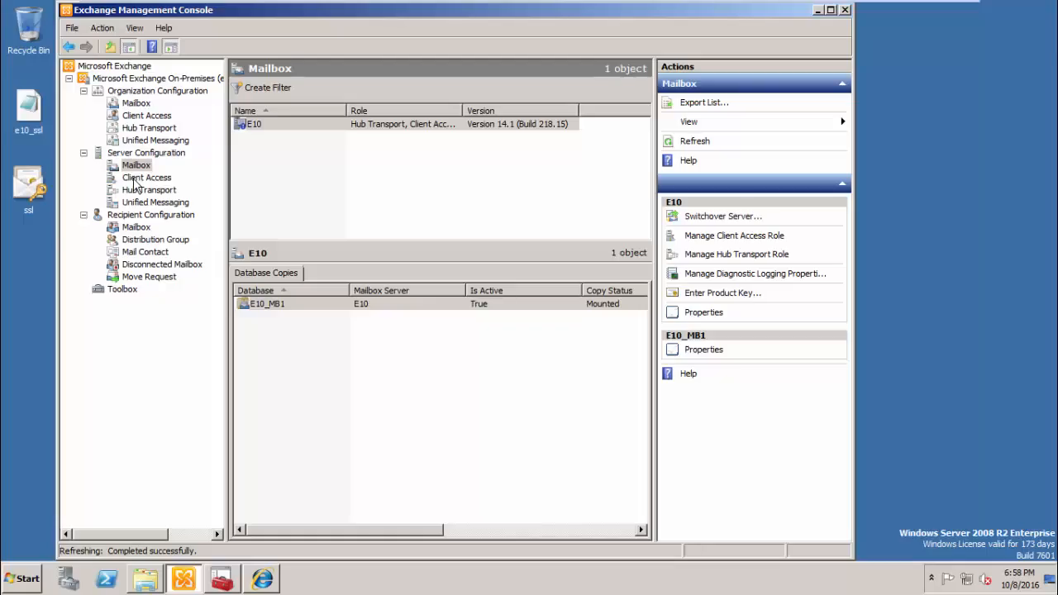
click(134, 179)
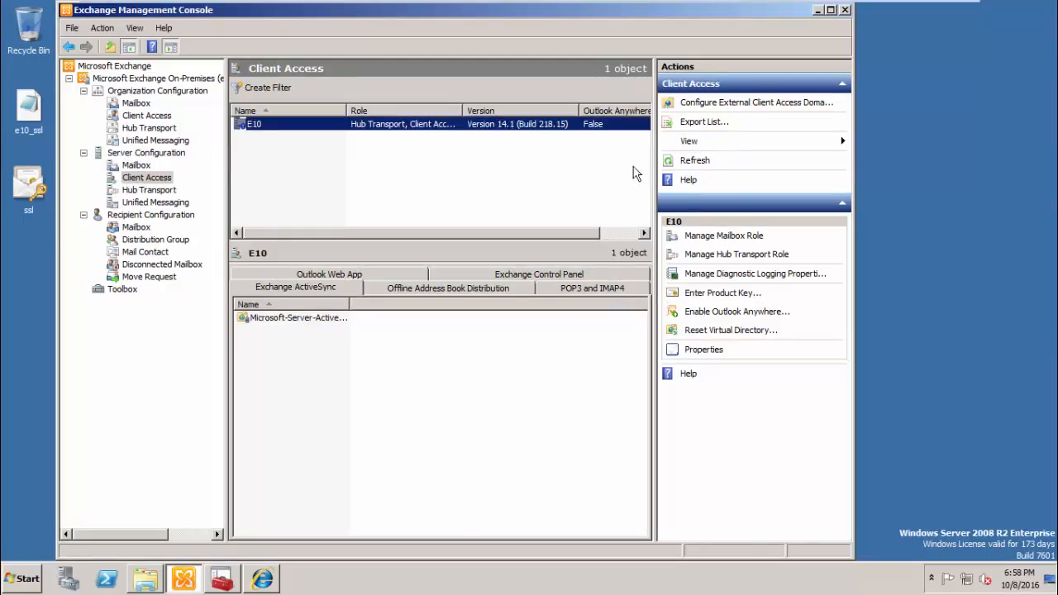
- Enable Outlook Anywhere on E10 with host name mail.niyasitpro.com, keeping Basic authentication
click(389, 275)
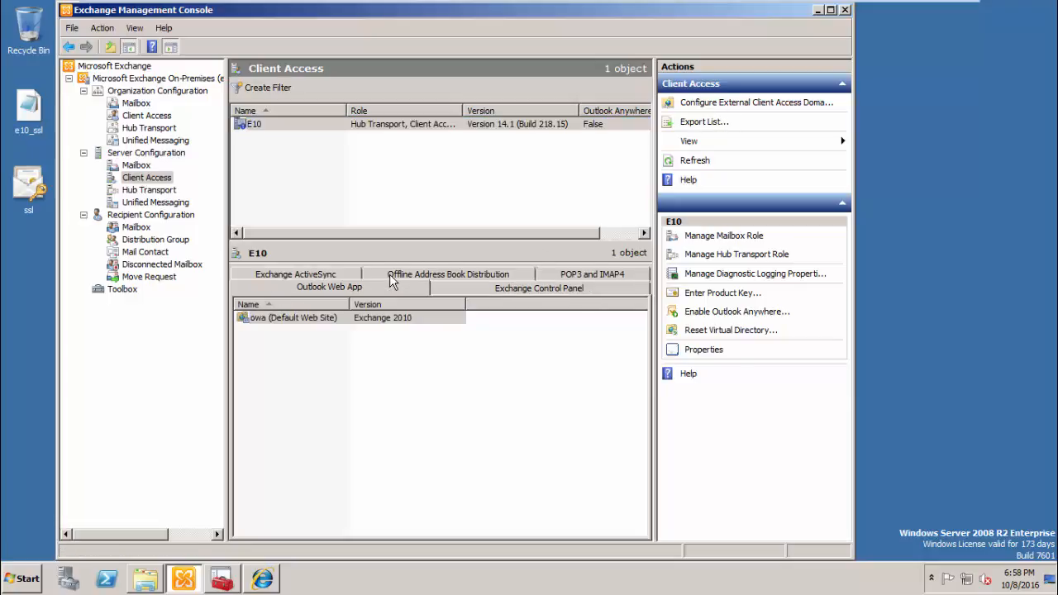
right_click(283, 133)
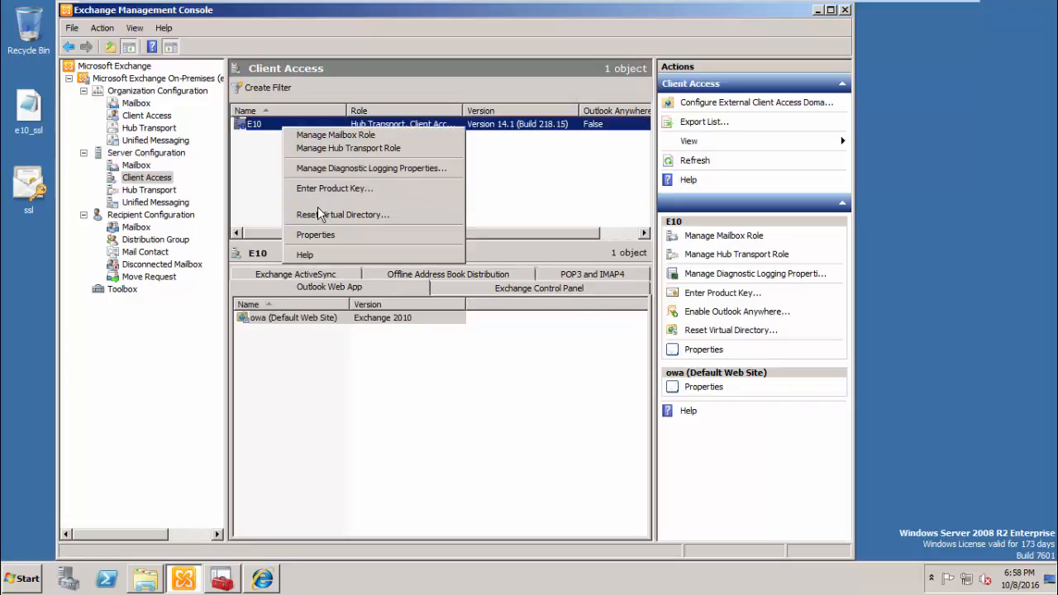
click(317, 203)
text(m)
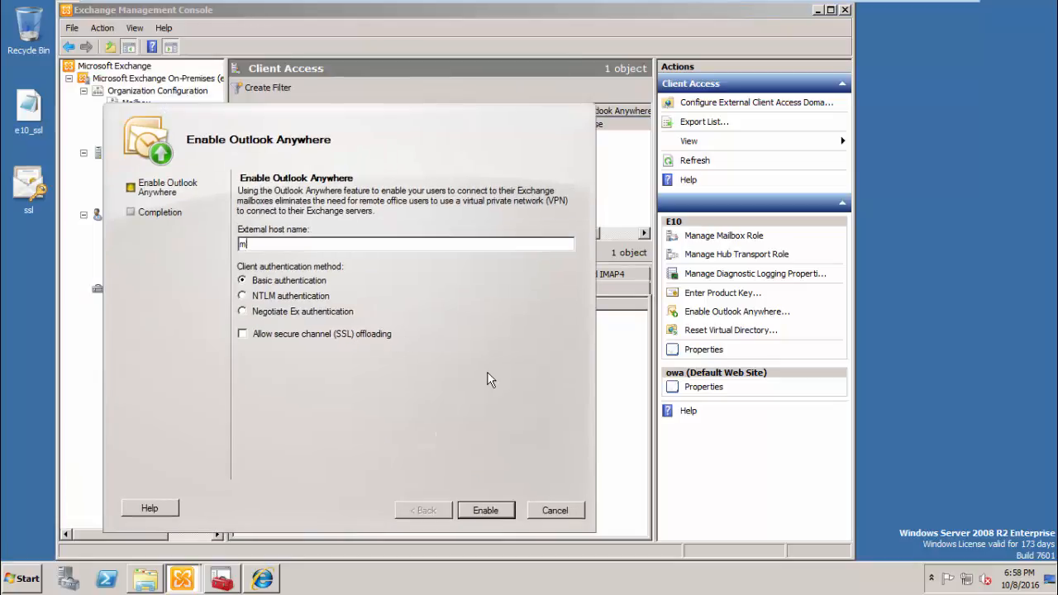
text(ail.niyas)
text(iyasi)
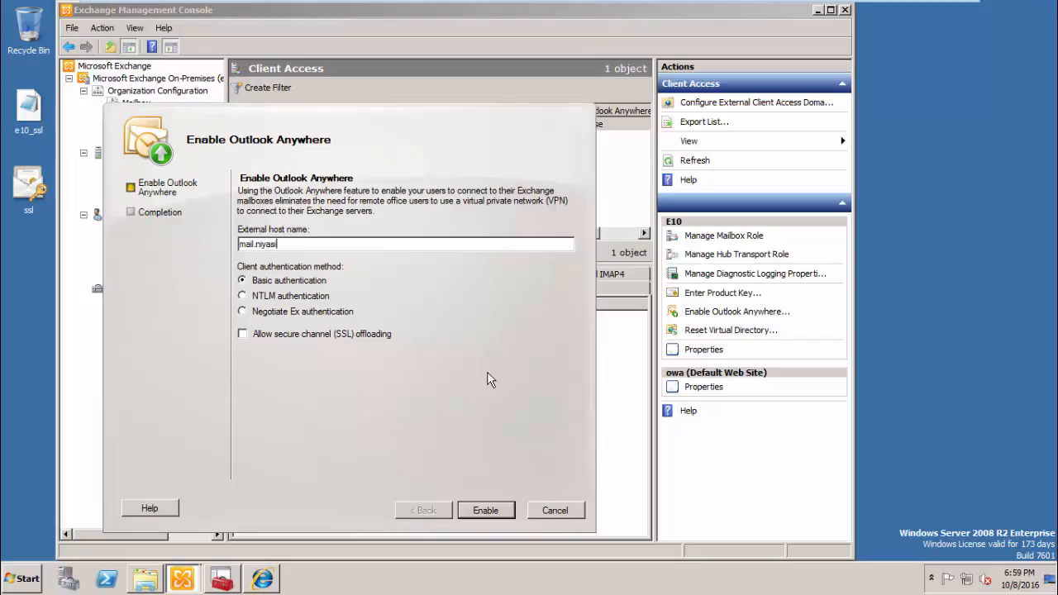
text(tpro.cm)
key(BackSpace)
text(om)
click(488, 511)
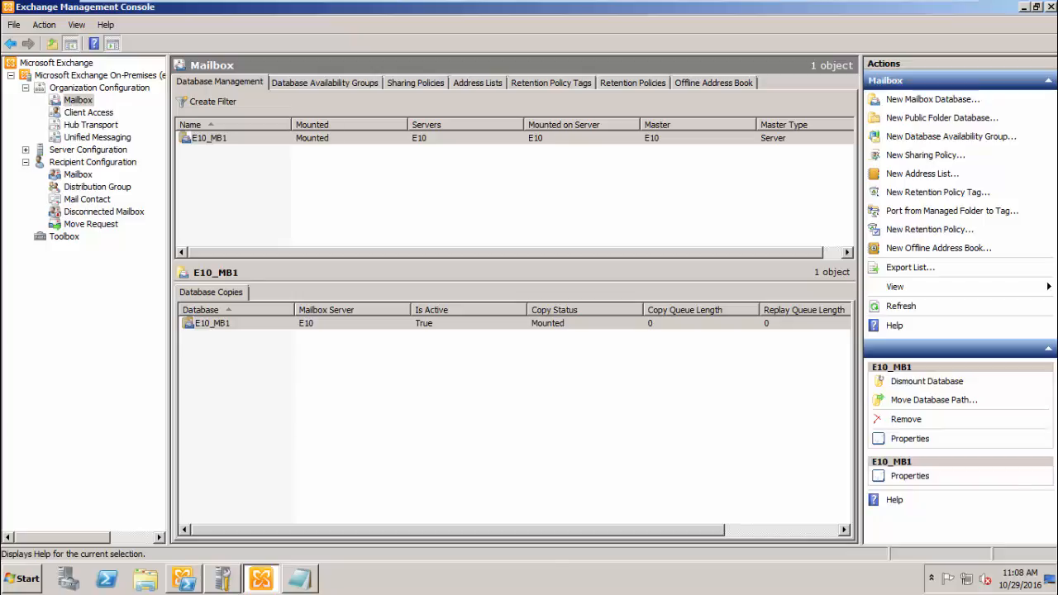
- Set E10_MB1's RpcClientAccessServer to mail.niyasitpro.com and list every database's value to confirm
click(184, 581)
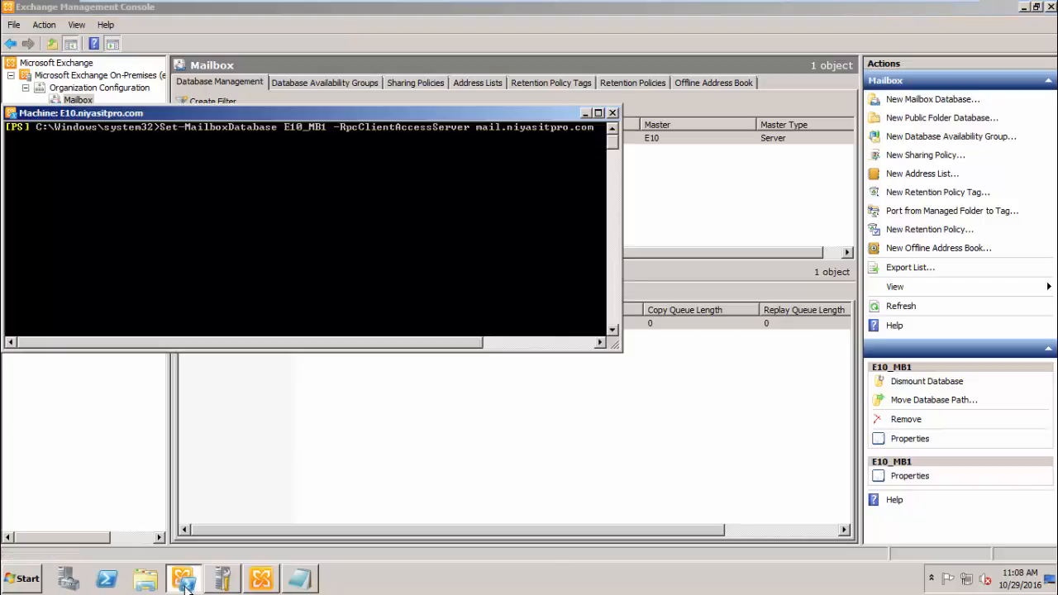
drag(239, 114, 326, 230)
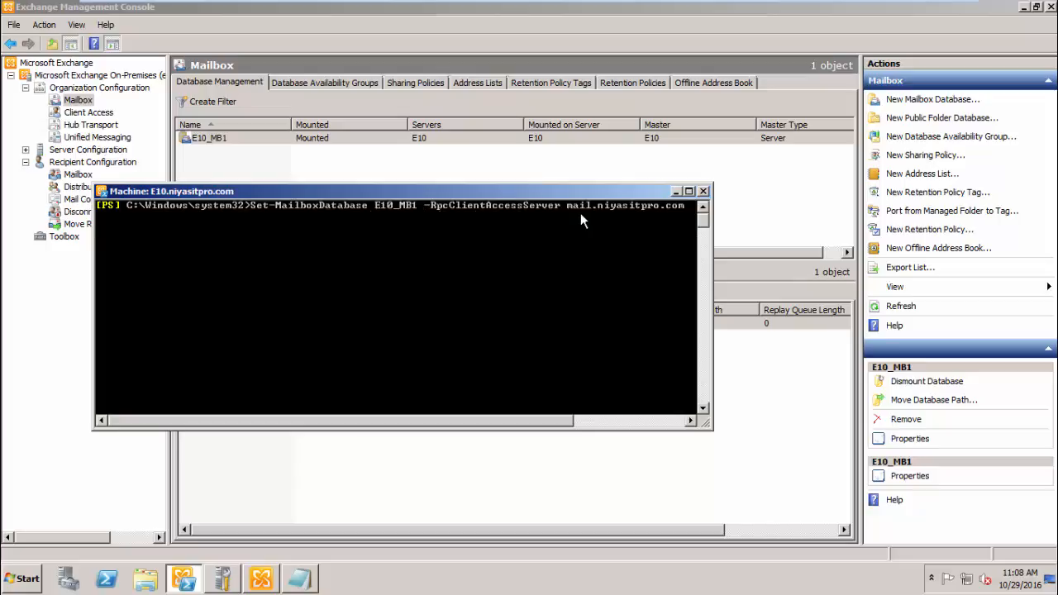
key(Return)
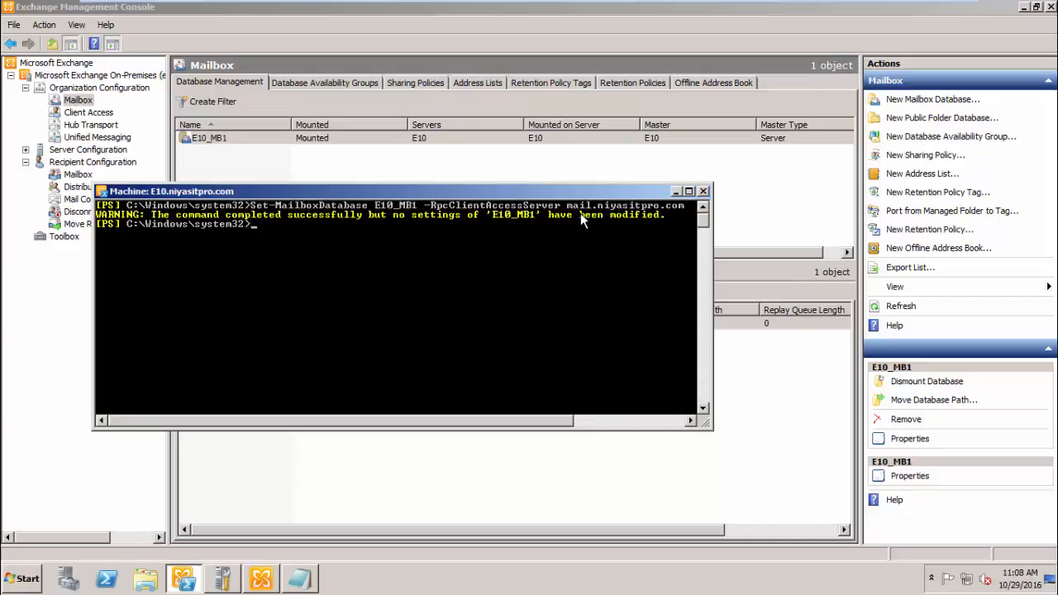
key(Up)
key(Up)
key(Up)
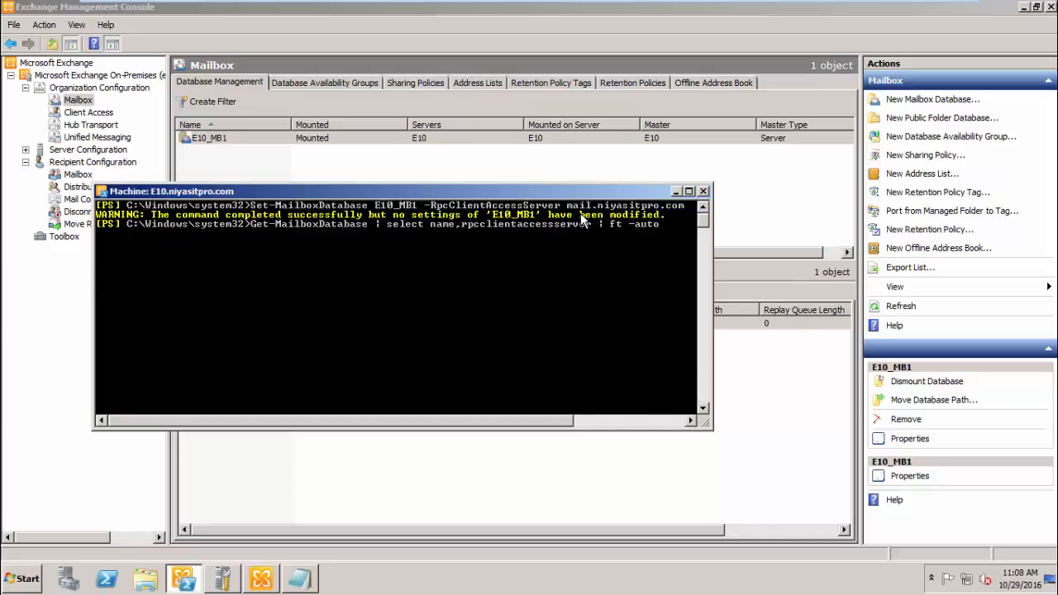
key(Return)
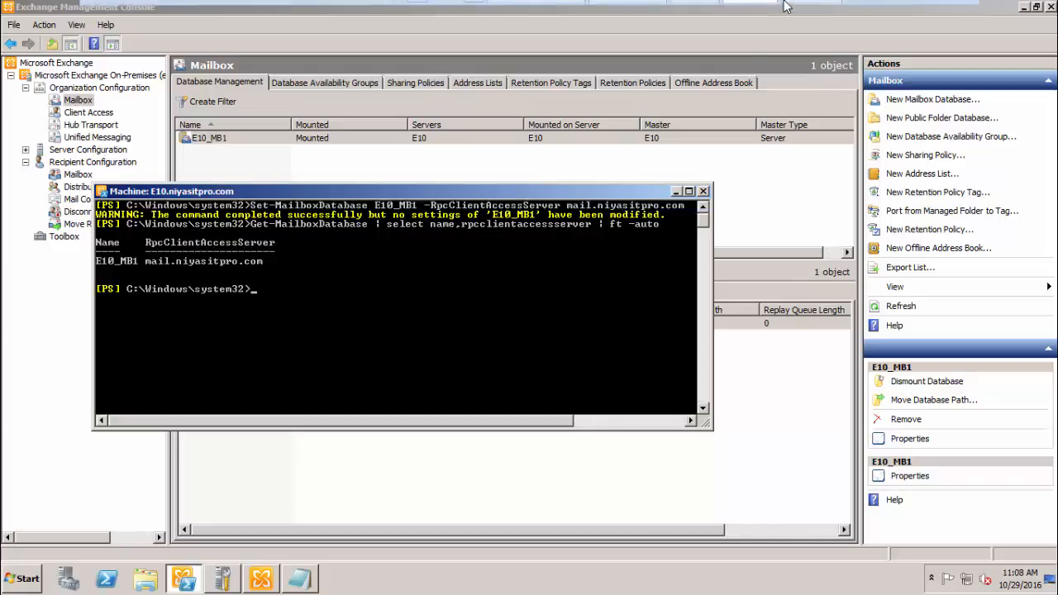
mouse_move(785, 7)
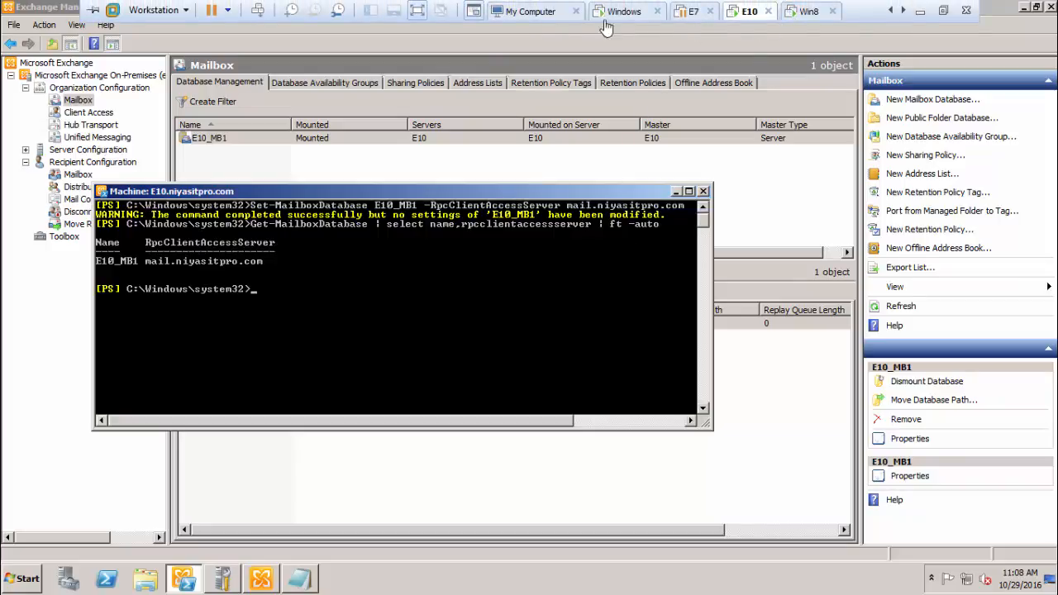
- Sign in to the Windows 8.1 client as the second mail user
click(806, 13)
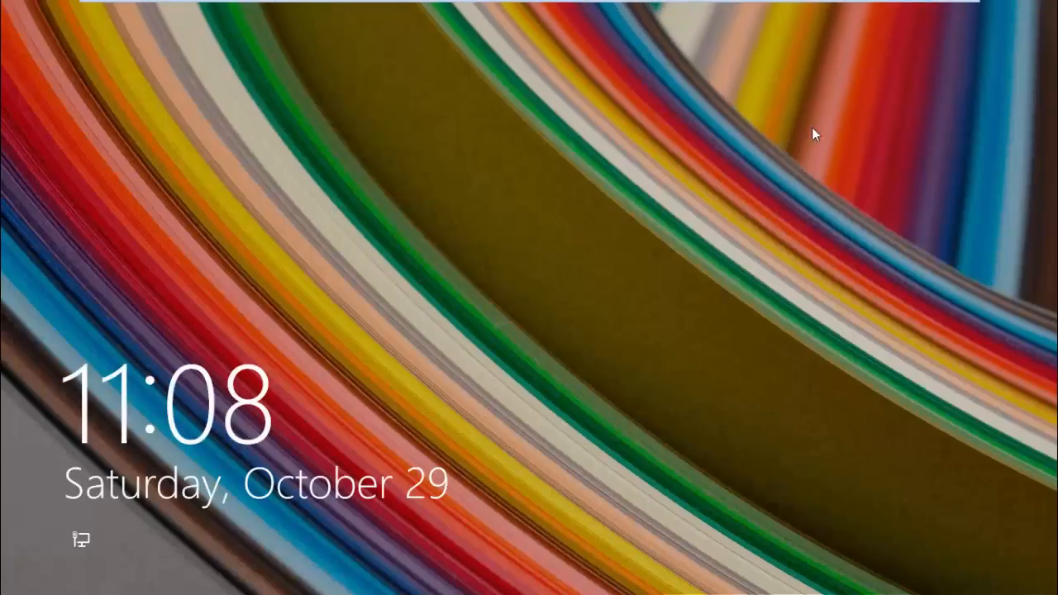
click(776, 211)
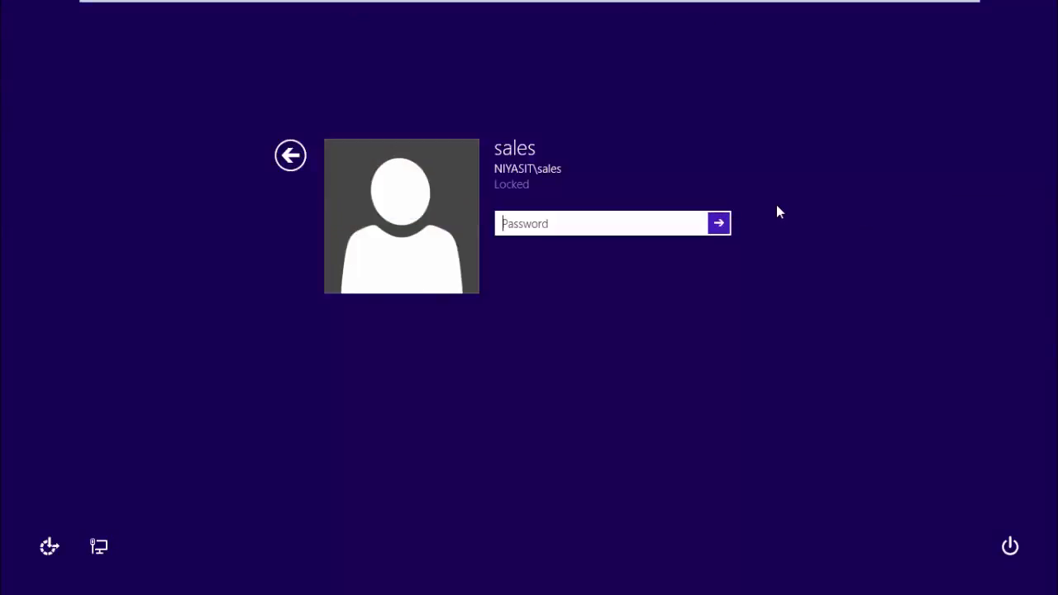
text(••••••••••••)
key(Return)
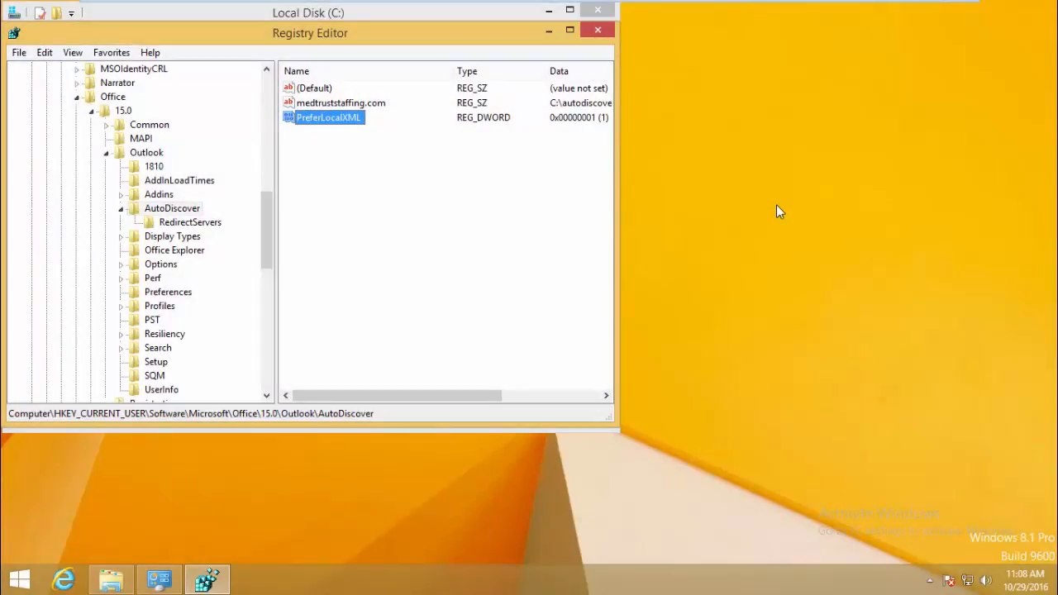
- Close Registry Editor, the Local Disk (C:) window and Control Panel, then launch Outlook 2013
click(597, 29)
click(597, 9)
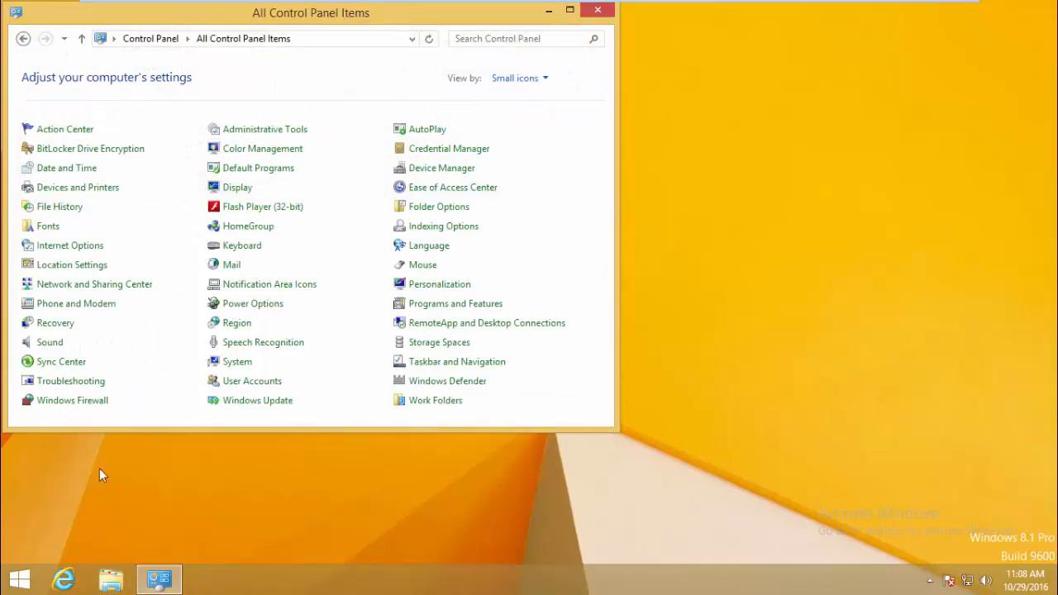
click(597, 10)
key(super)
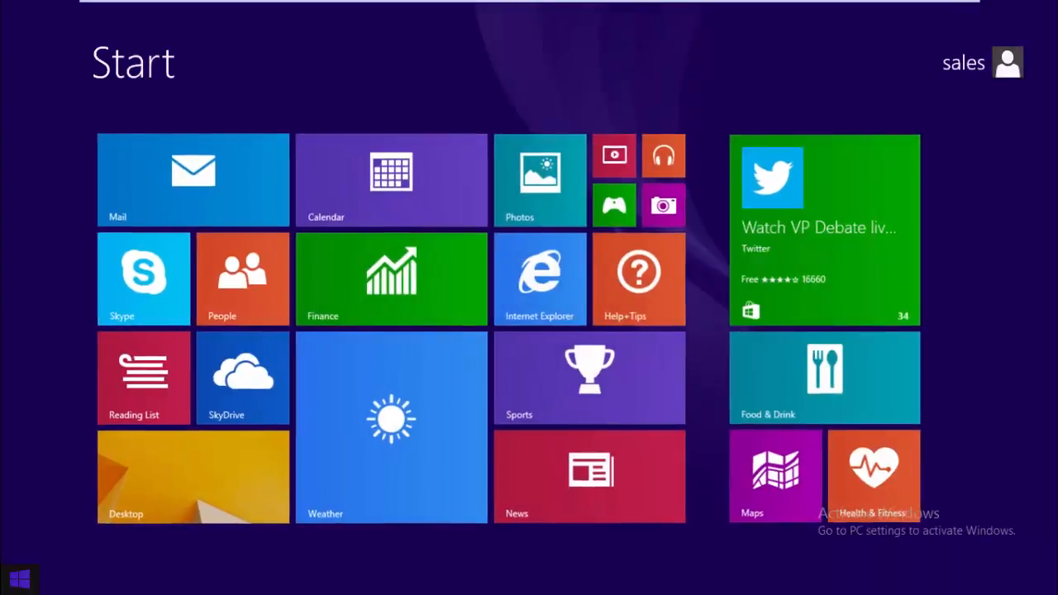
text(outlook 2013)
key(Return)
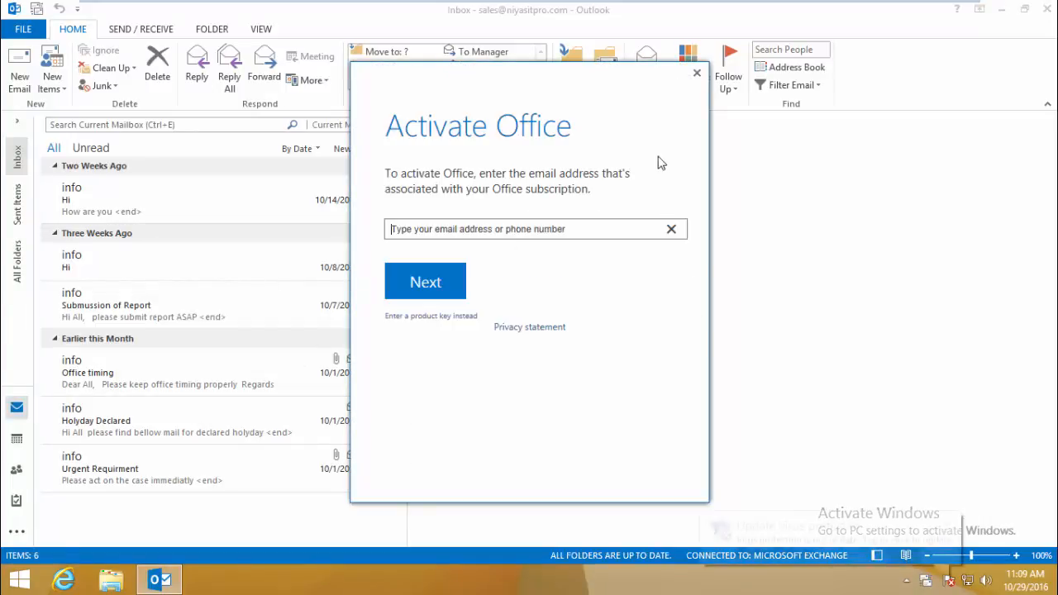
- Dismiss the activation prompt and open the sales Exchange account's server settings from Account Settings
click(696, 73)
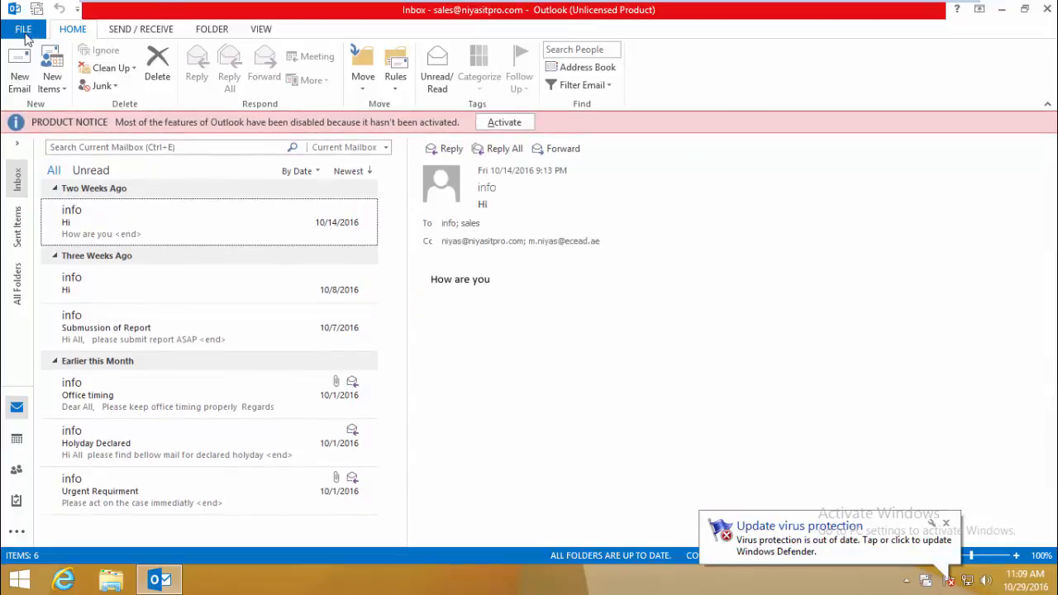
click(24, 30)
click(168, 189)
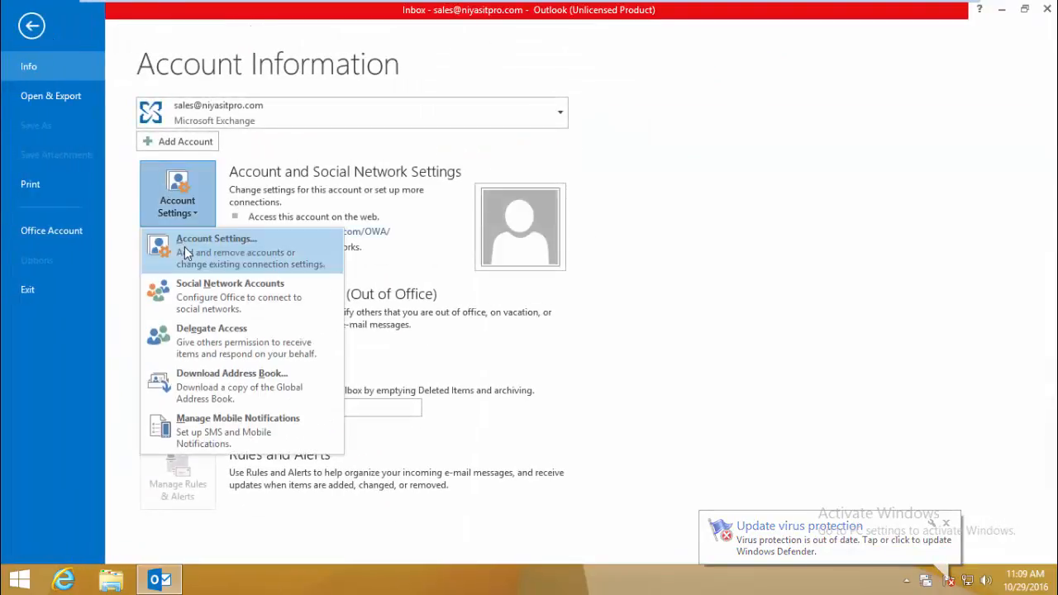
click(184, 246)
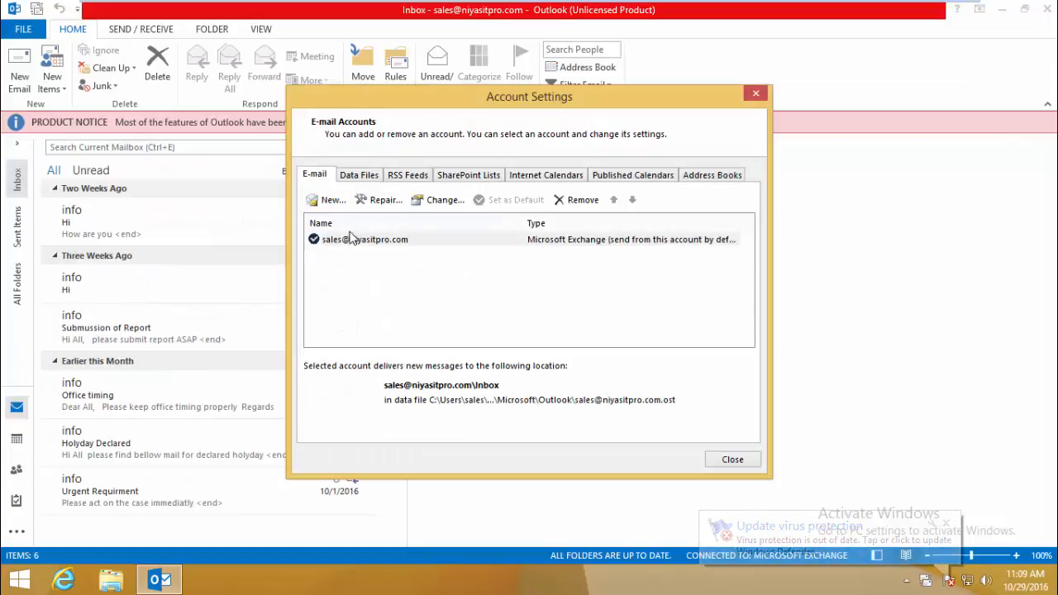
click(359, 175)
click(315, 175)
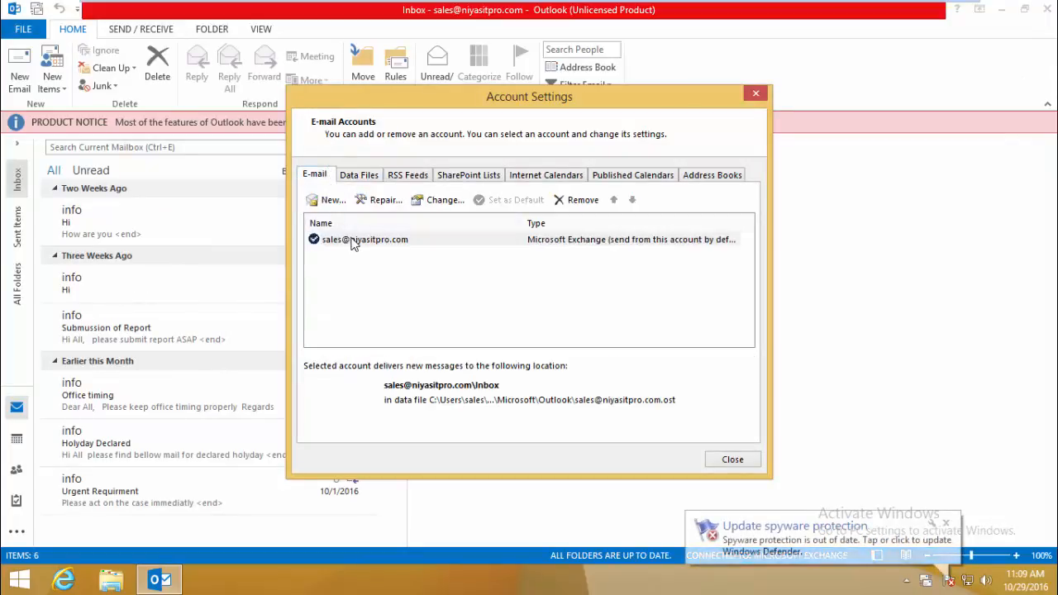
double_click(354, 239)
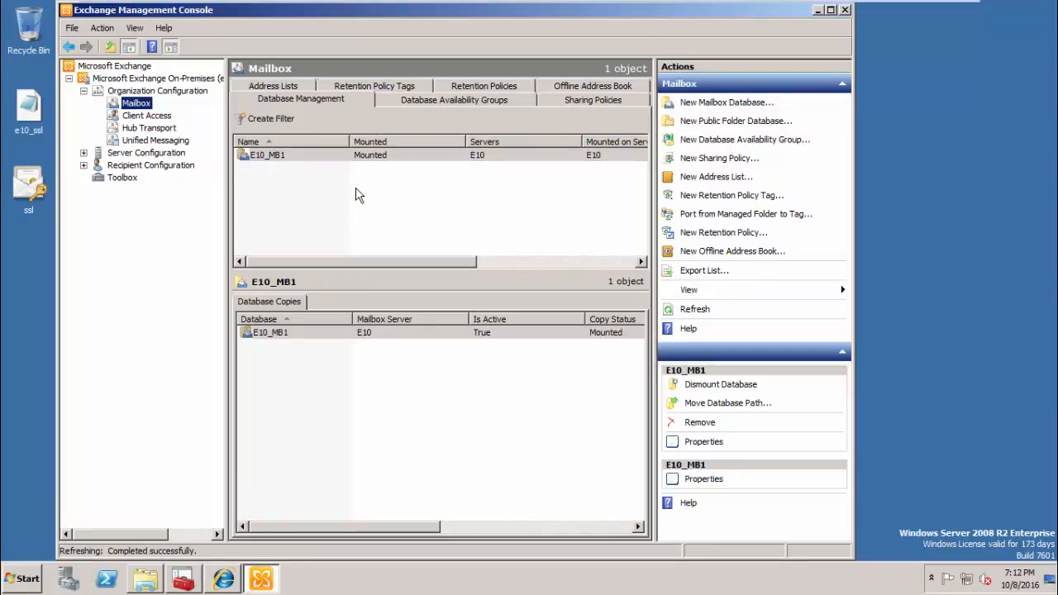
- Remove the Default Offline Address Book
click(568, 88)
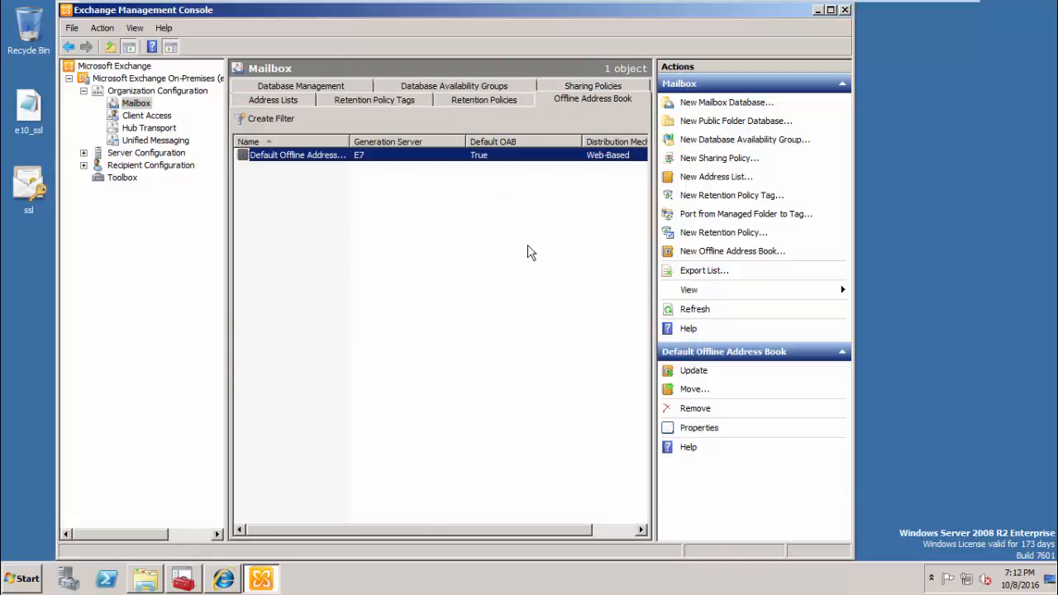
click(701, 255)
click(695, 408)
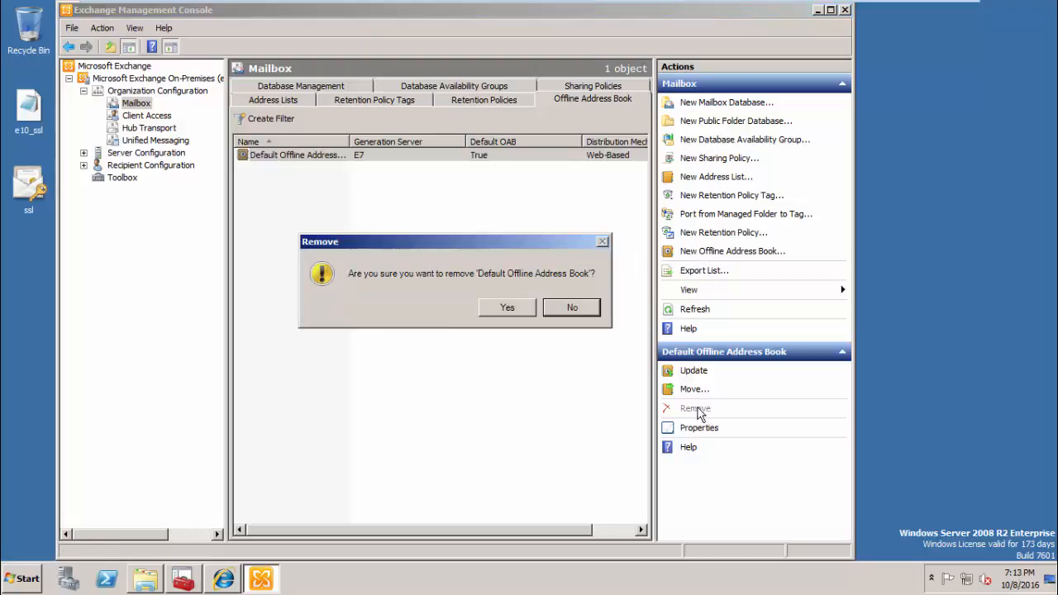
click(521, 309)
click(484, 317)
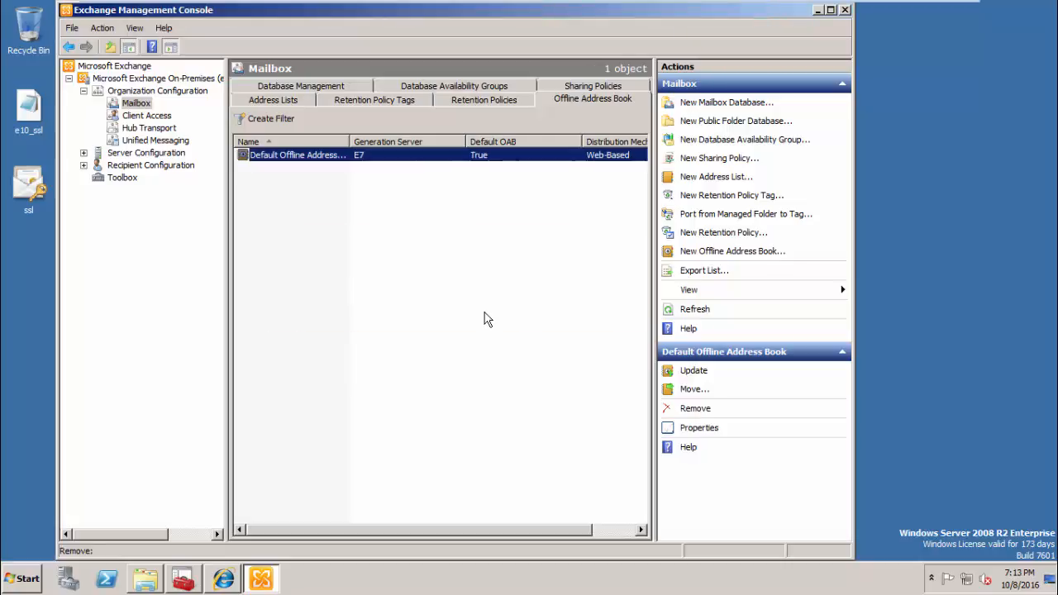
- Create offline address book 'OAB' generated on E10 with web distribution from E10's OAB directory
click(713, 254)
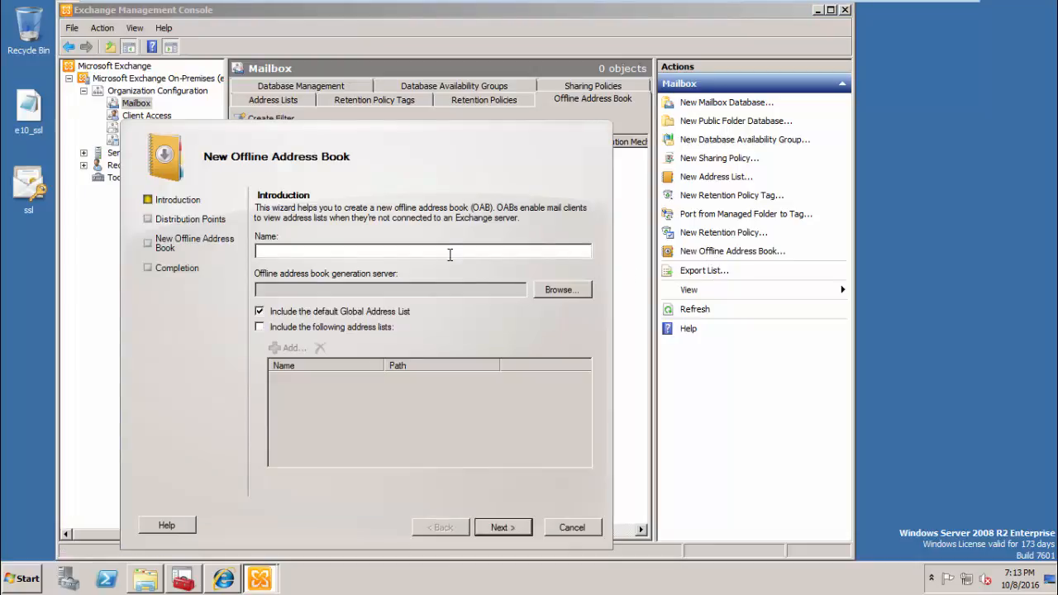
text(OAB)
click(560, 292)
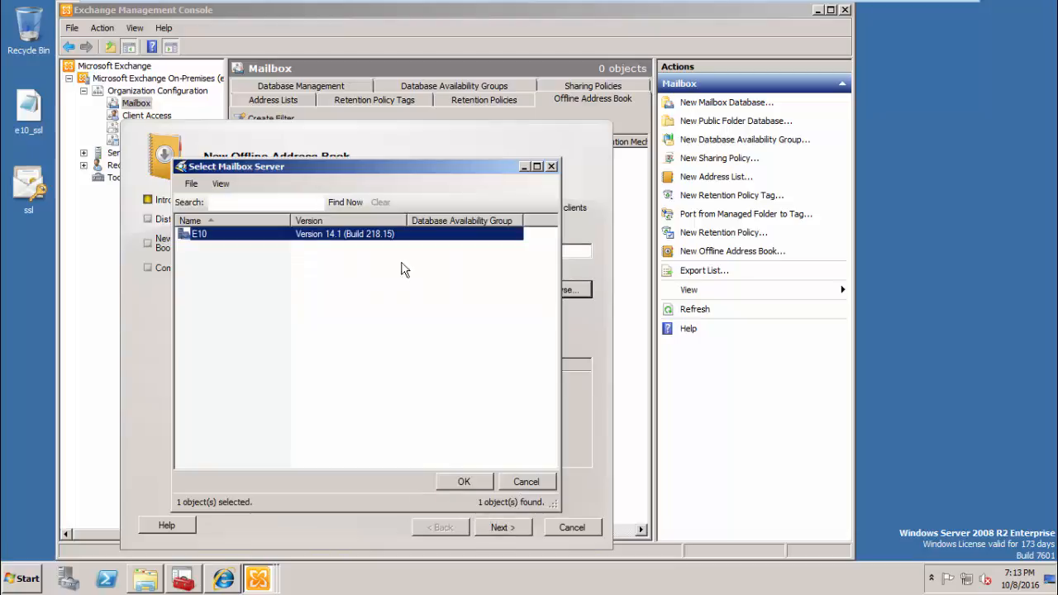
click(465, 483)
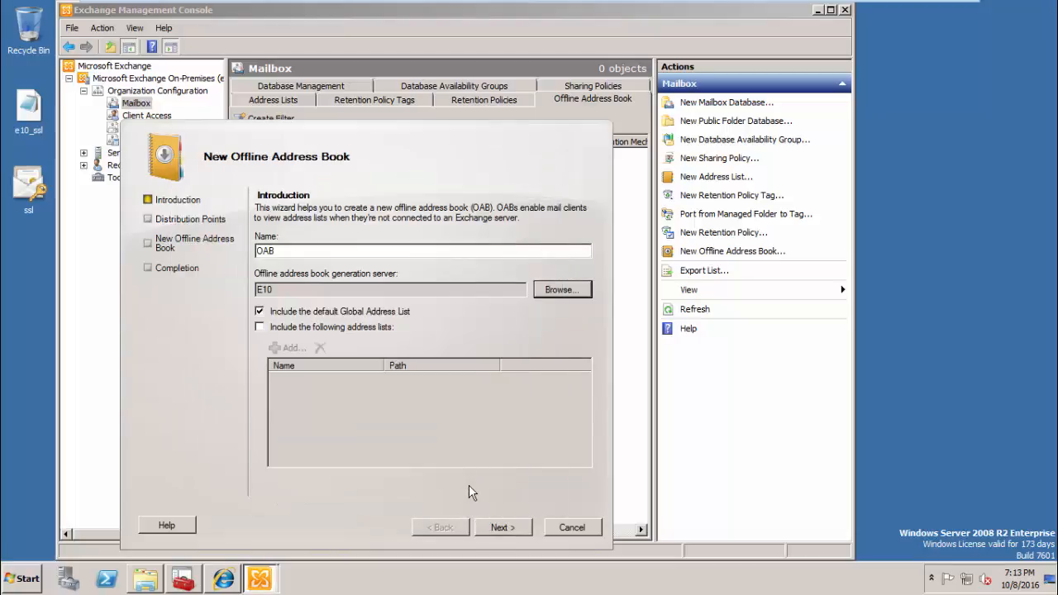
click(497, 530)
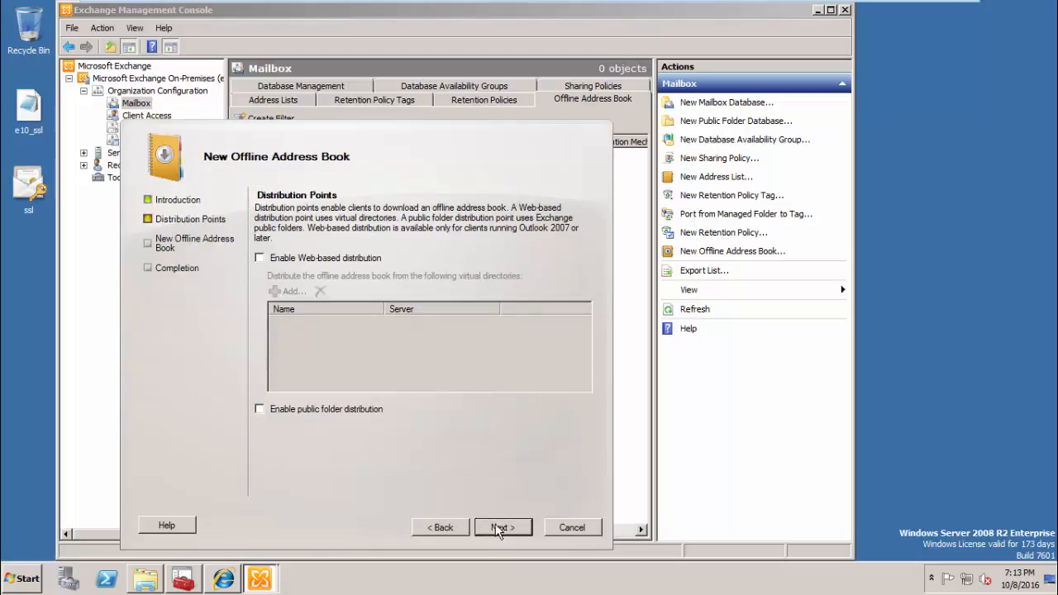
click(321, 260)
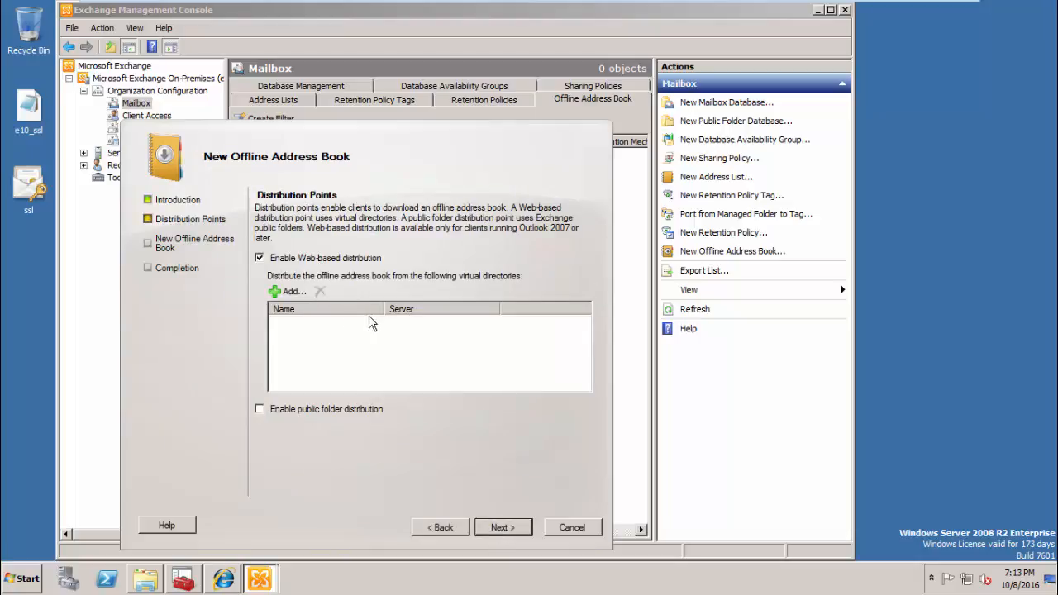
click(288, 291)
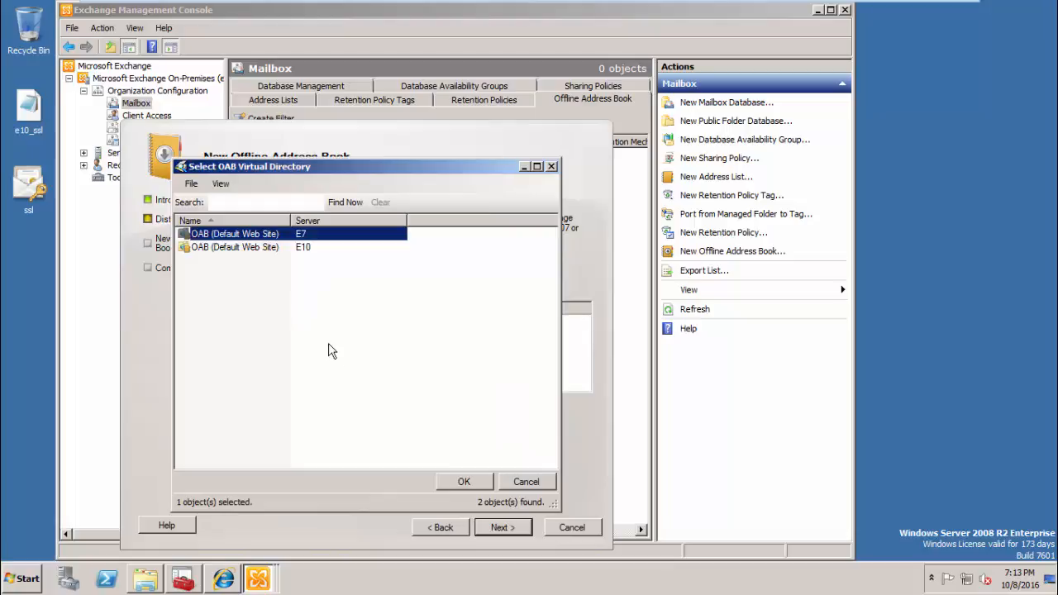
double_click(268, 248)
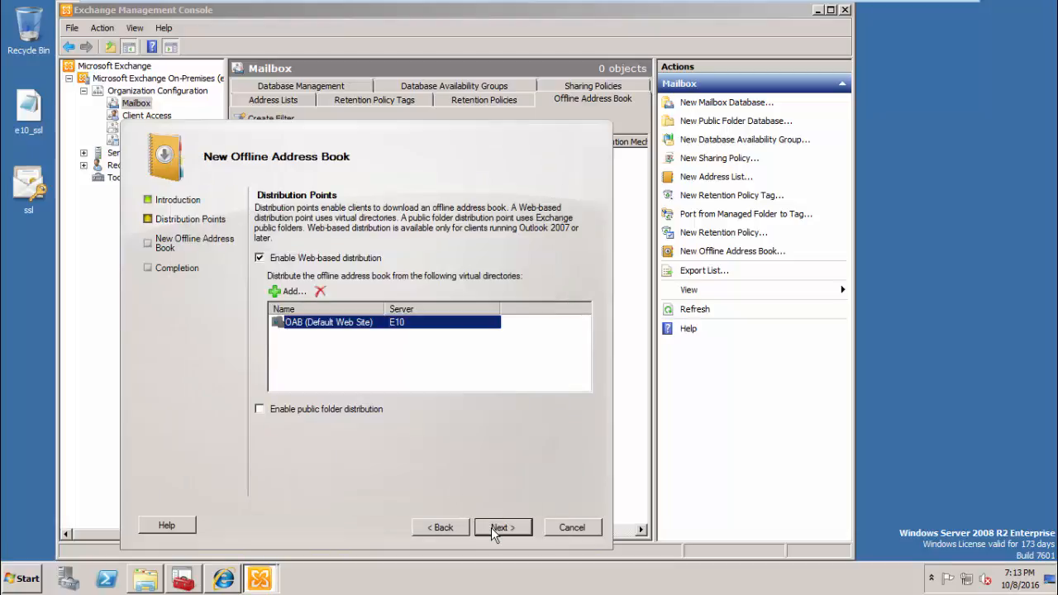
click(491, 527)
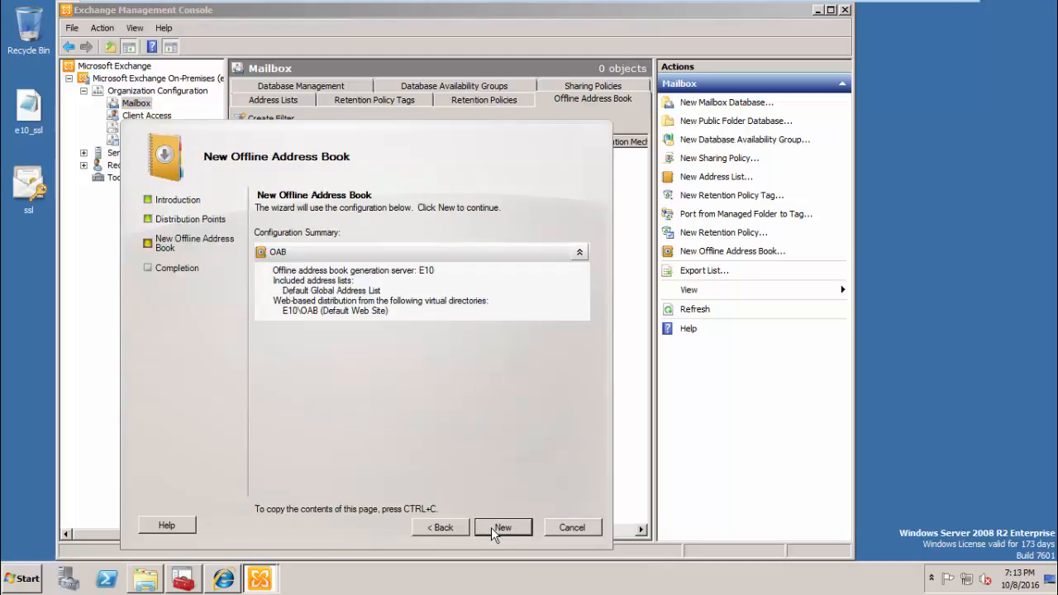
click(491, 527)
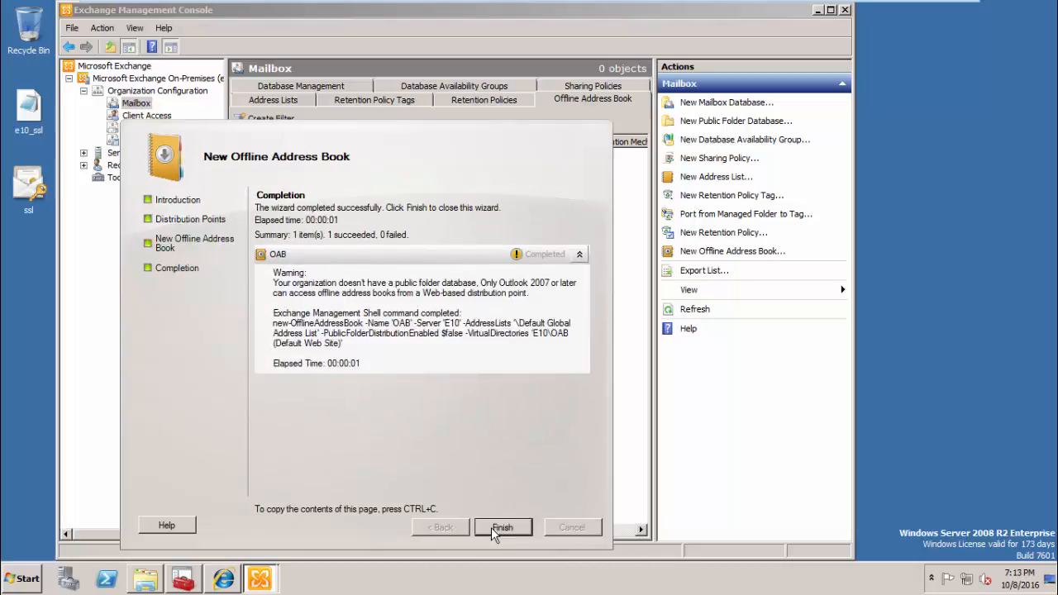
click(491, 527)
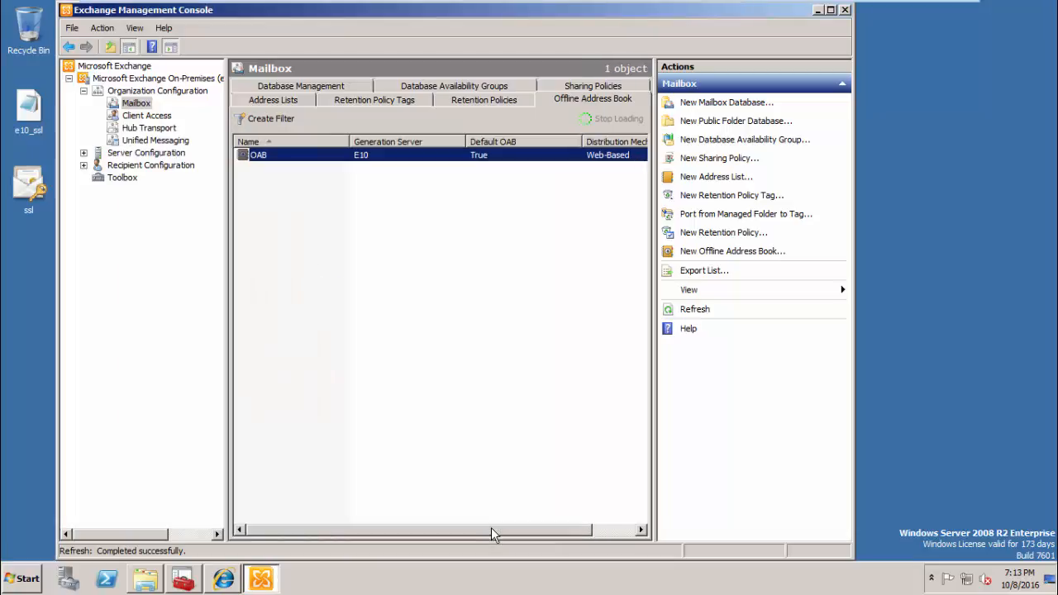
click(429, 424)
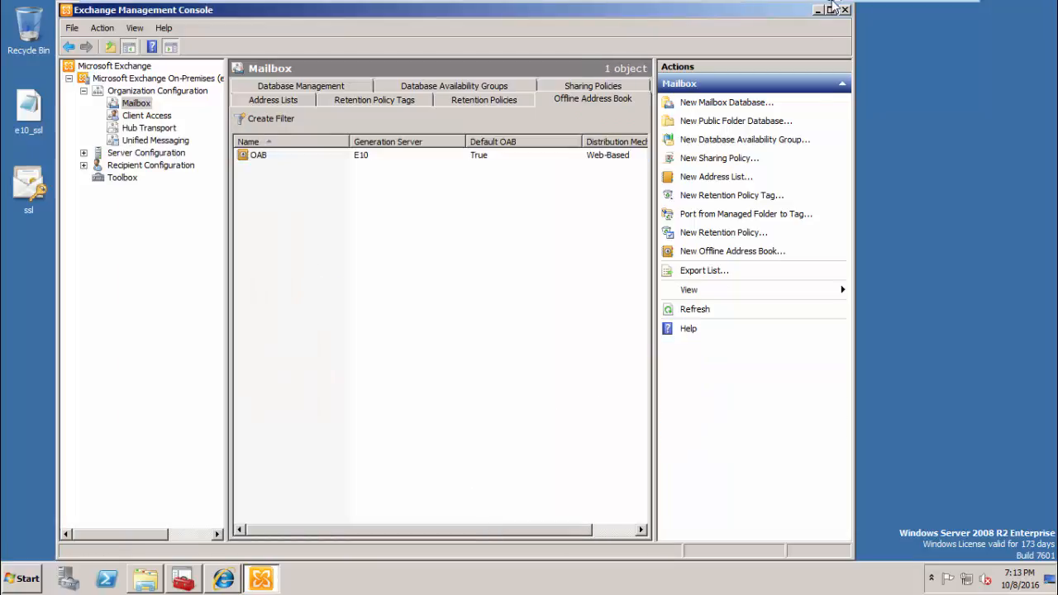
- On E7, close the Exchange console, cancel the failed setup wizard and close Programs and Features
mouse_move(833, 6)
click(753, 7)
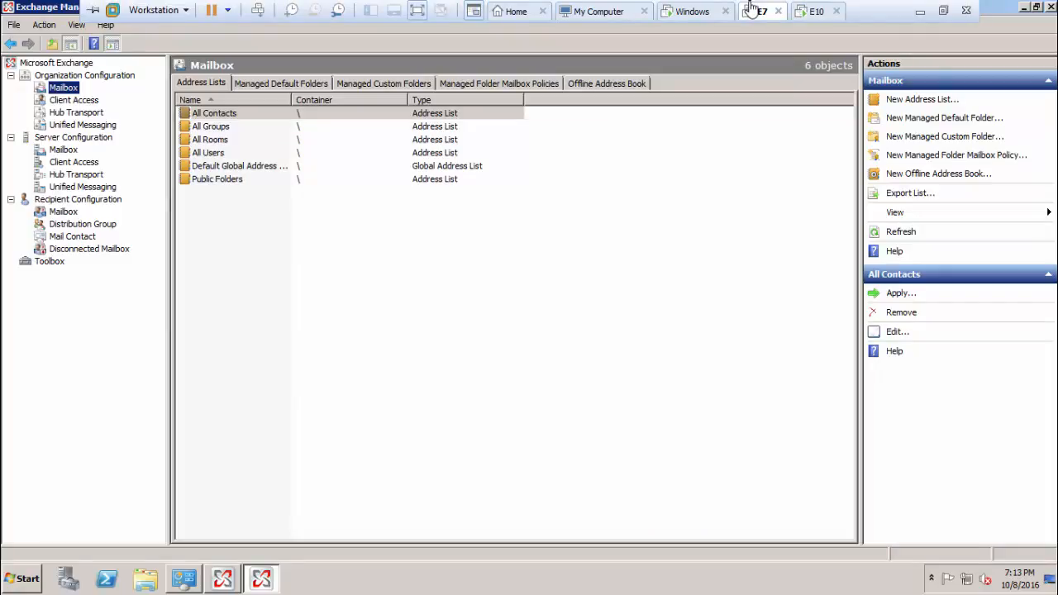
click(1051, 12)
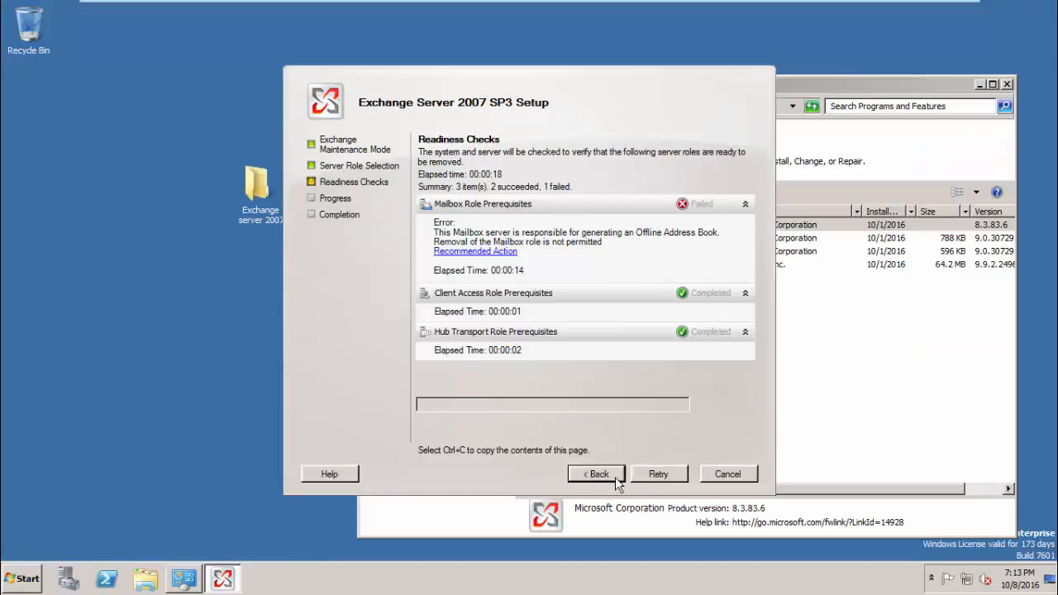
click(615, 477)
click(725, 475)
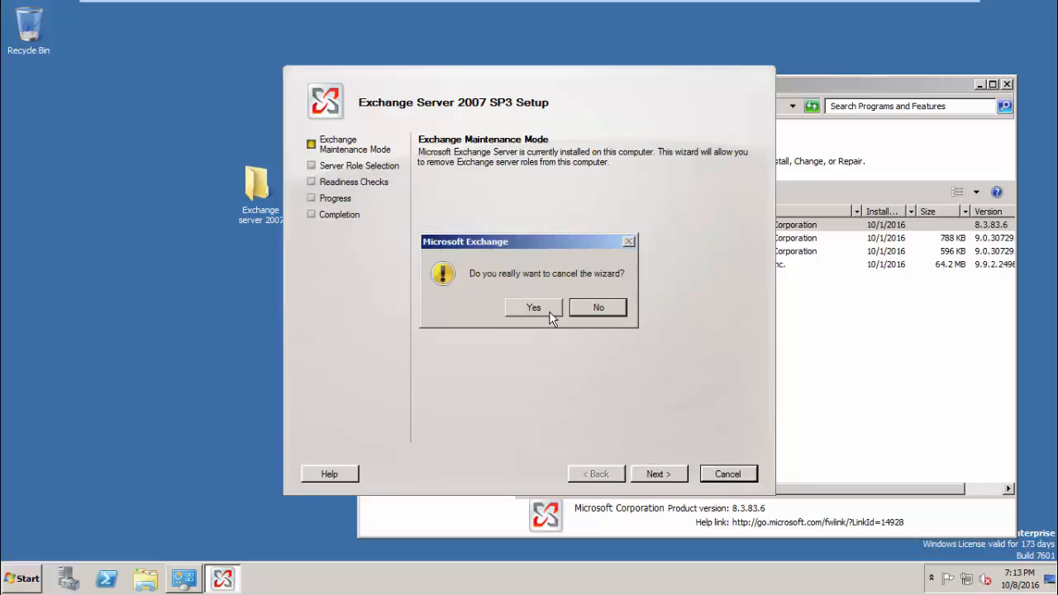
click(547, 309)
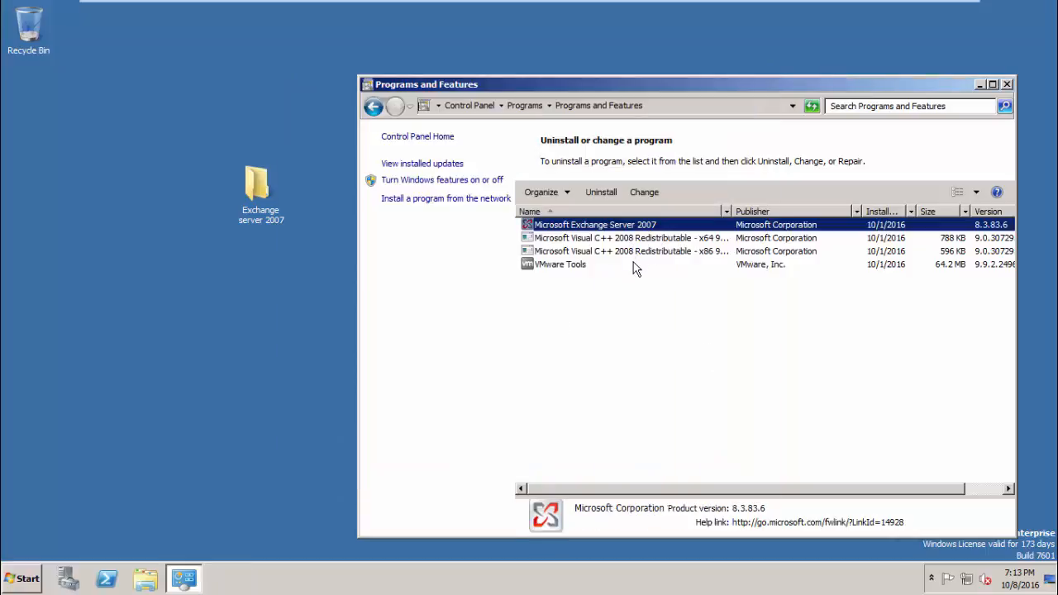
click(1006, 84)
- Uninstall Exchange Server 2007's Hub Transport, Client Access and Mailbox roles after readiness checks
click(601, 191)
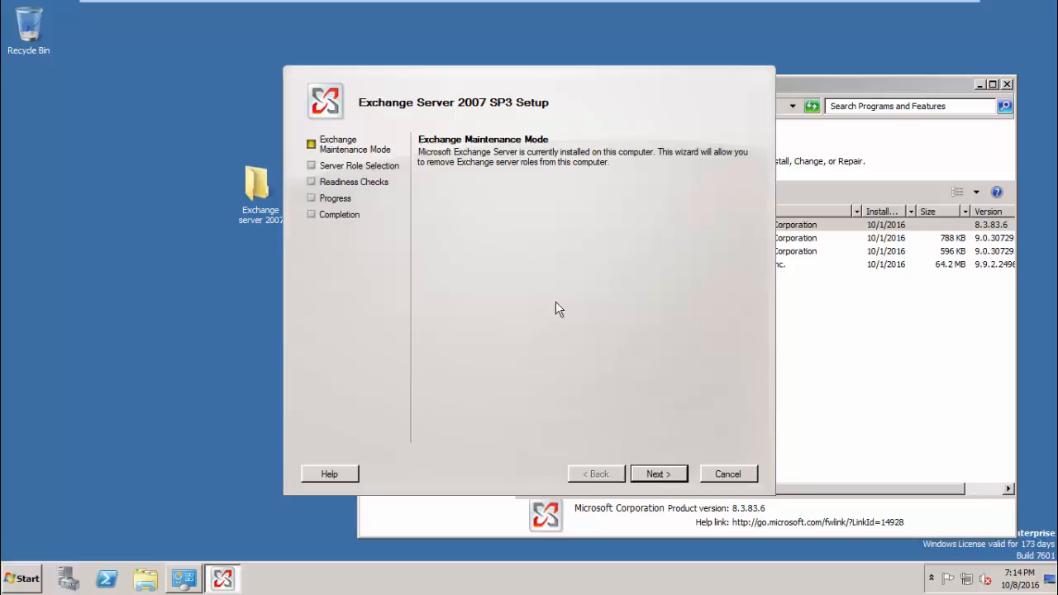
click(654, 470)
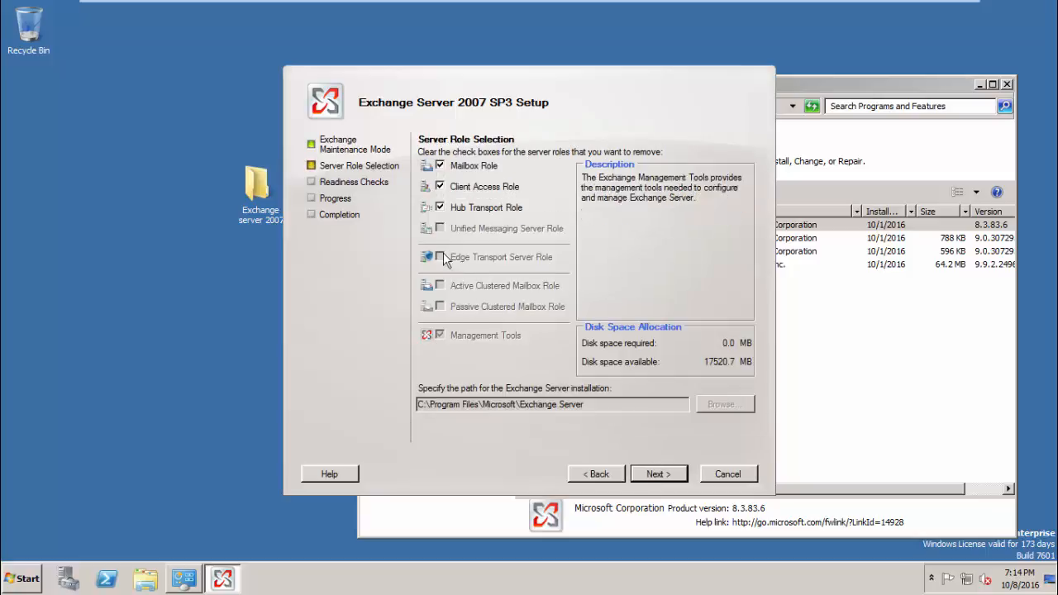
click(440, 207)
click(439, 186)
click(439, 166)
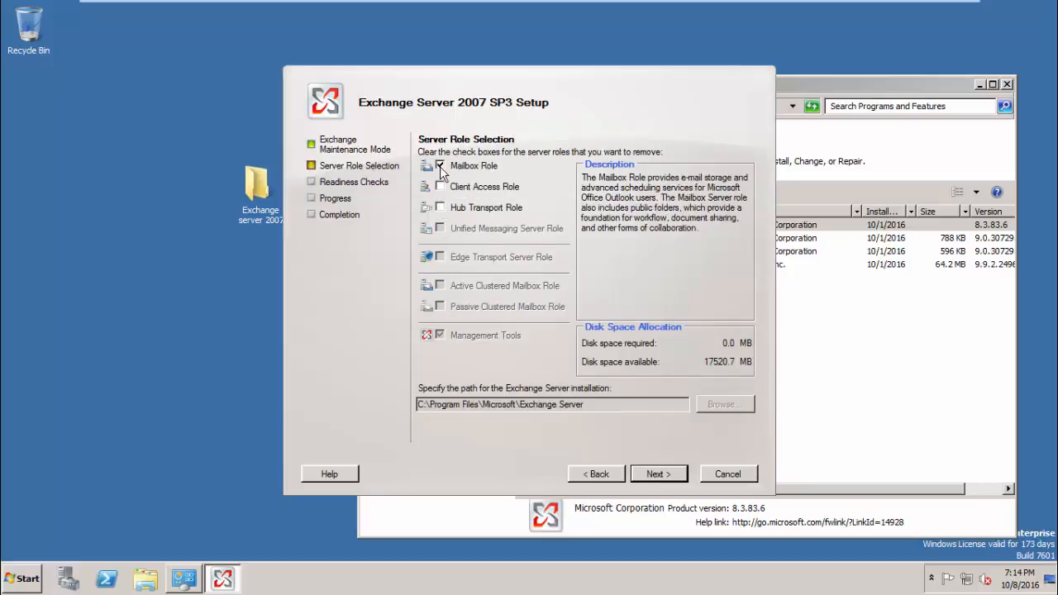
click(651, 474)
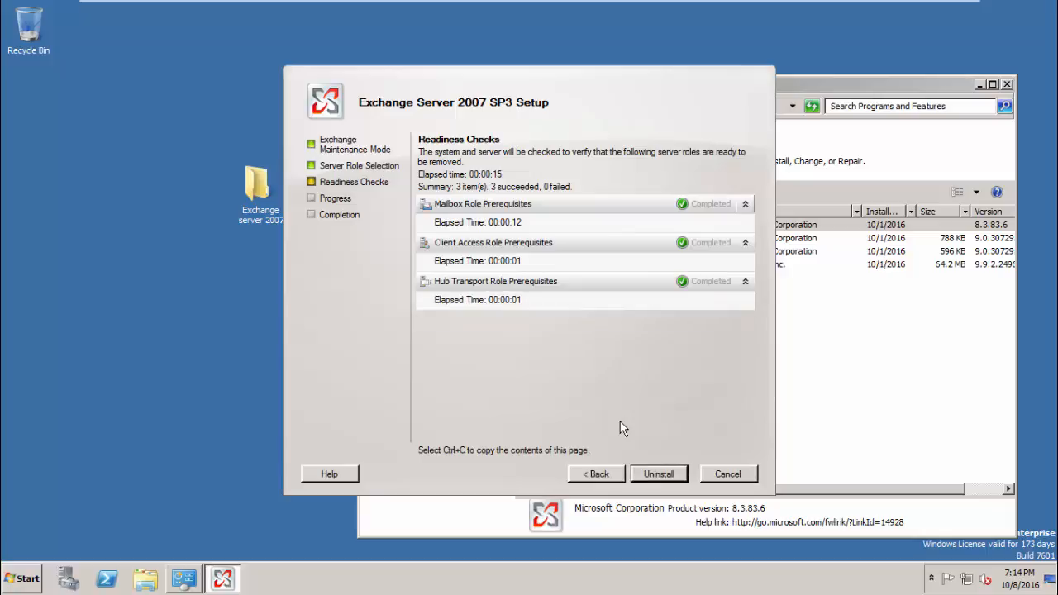
click(657, 473)
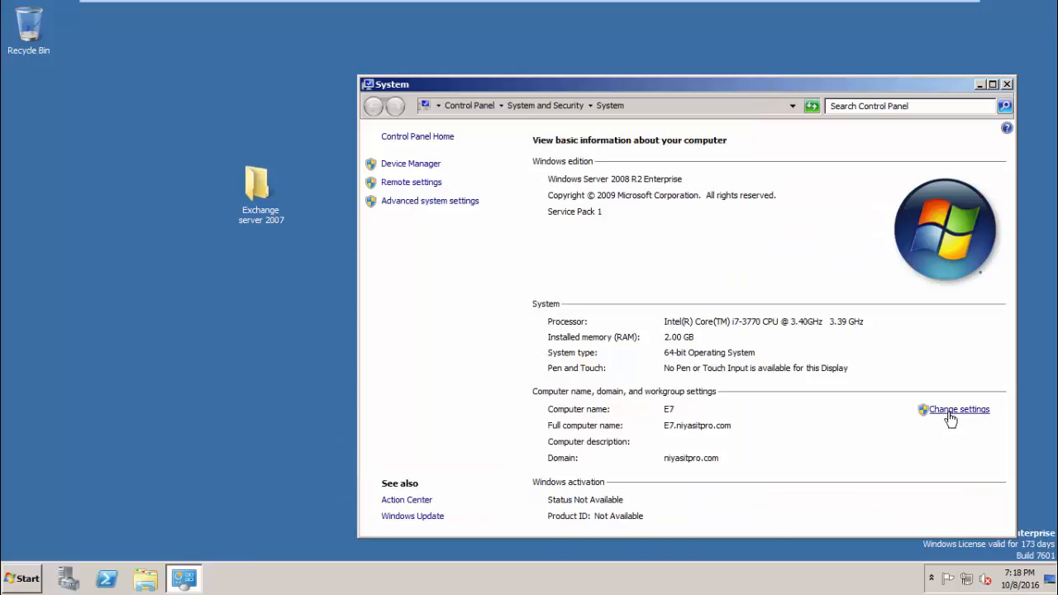
- Rename computer E7 to FREE and move it from niyasitpro.com into workgroup WORKGROUP
click(946, 410)
click(281, 198)
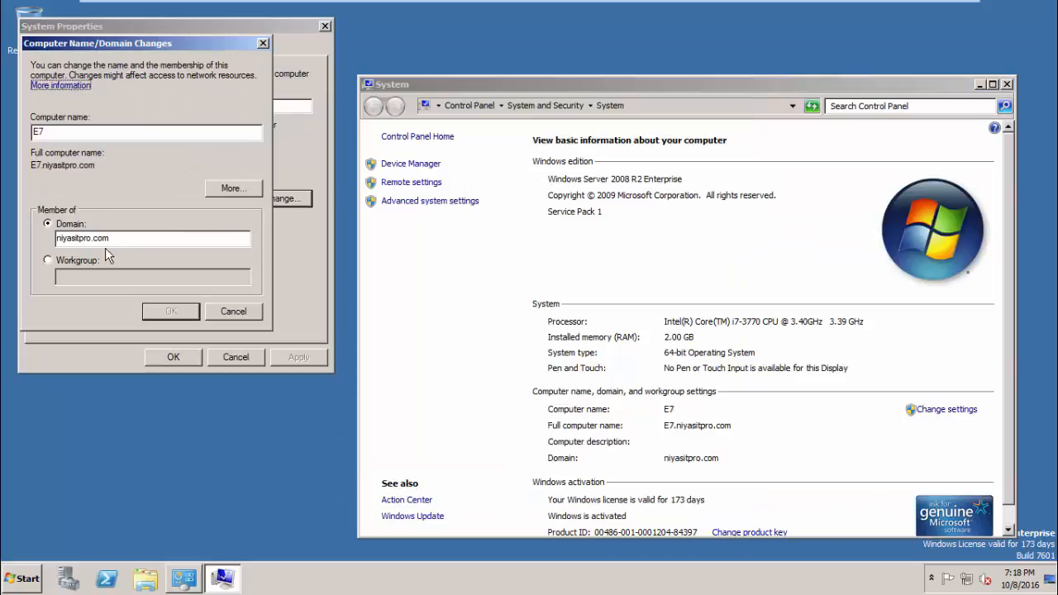
click(67, 260)
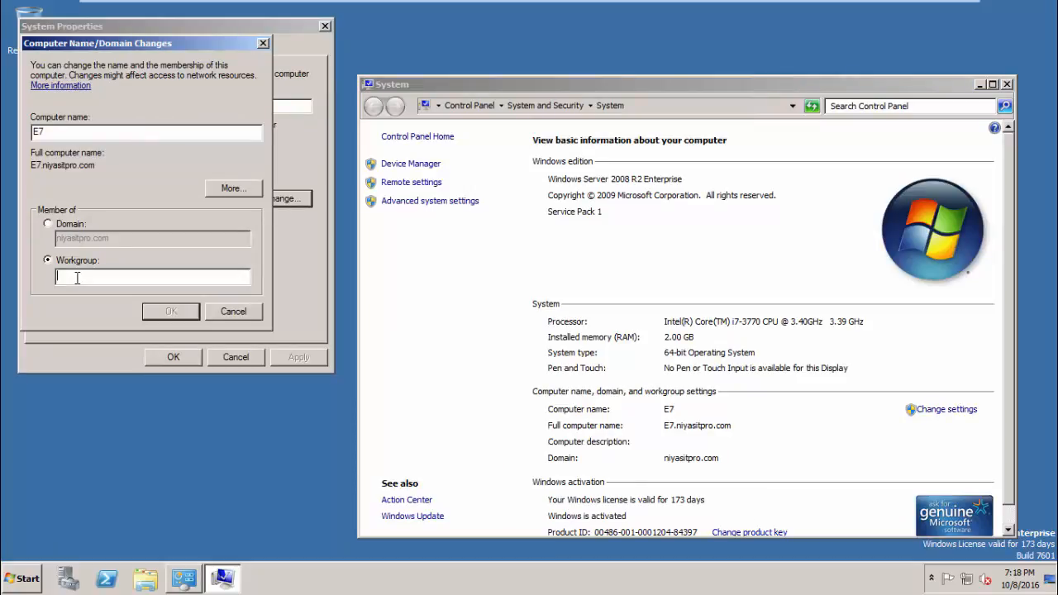
text(WORKGR)
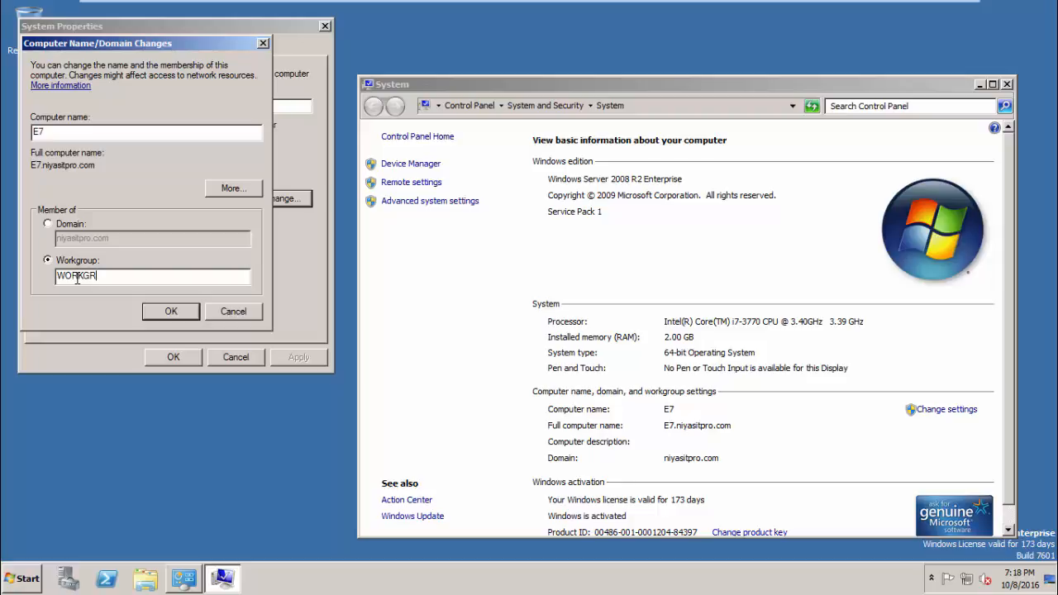
text(OUP)
drag(64, 132, 17, 136)
text(FREE)
click(171, 311)
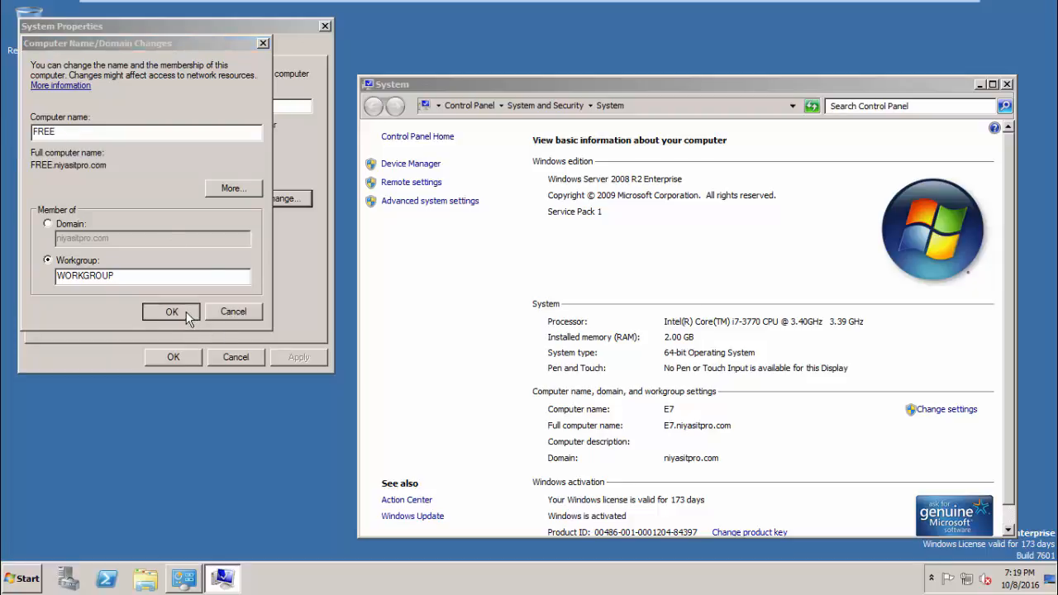